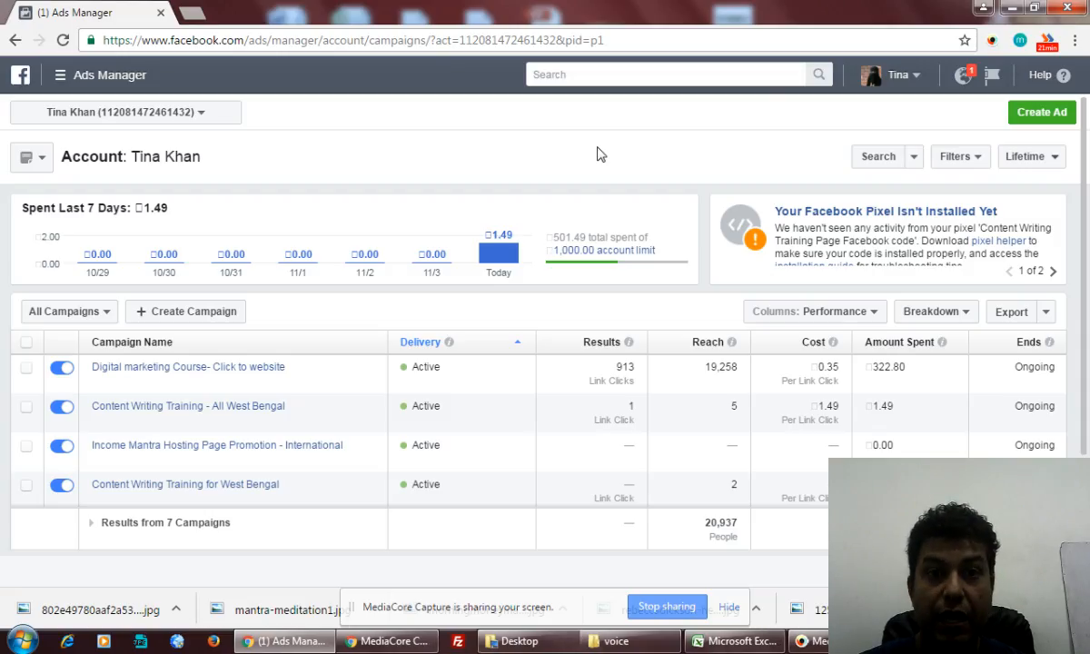
- Open a blank browser tab beside the Ads Manager campaigns list
left_click(191, 12)
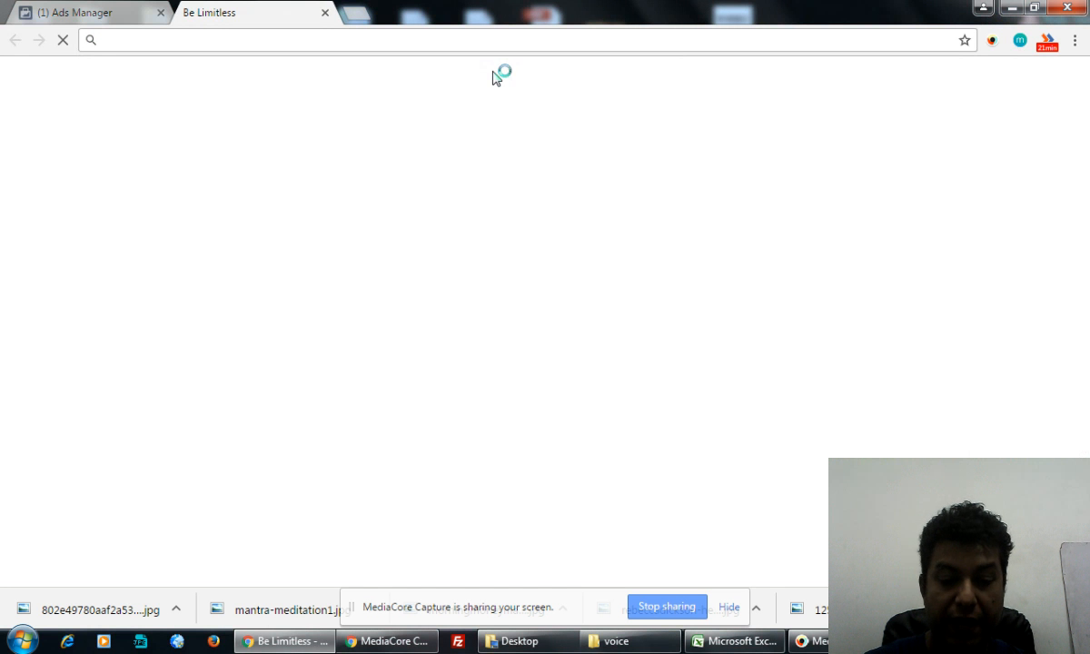
- Load the mindstairs.com website, fixing typos in the address
type("mindtsai")
key("BackSpace")
key("BackSpace")
key("BackSpace")
key("BackSpace")
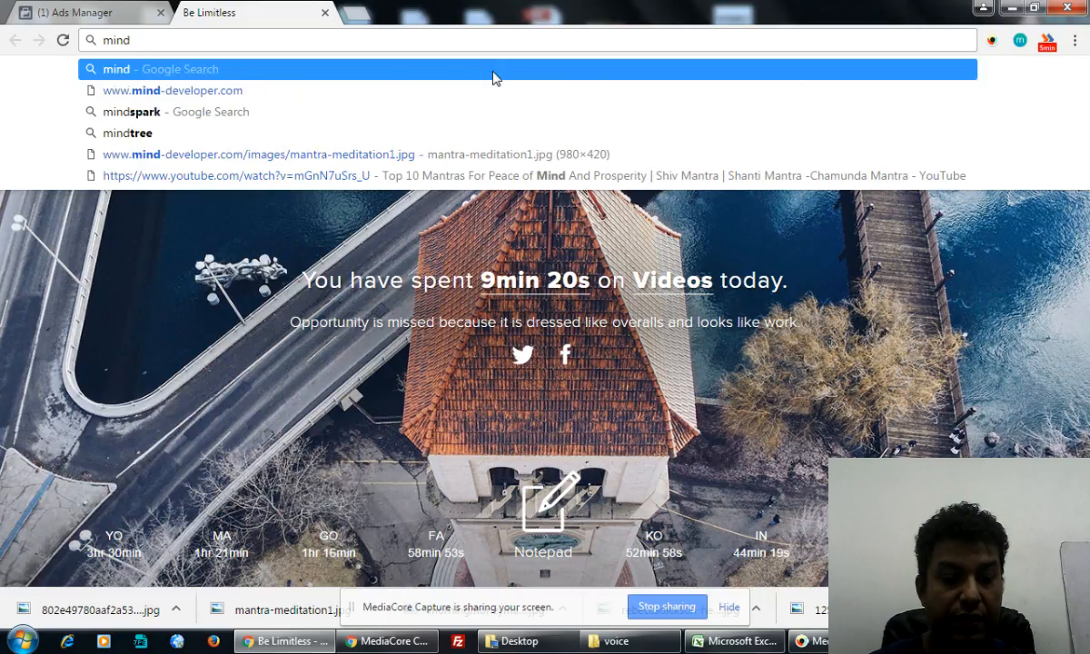
type("st")
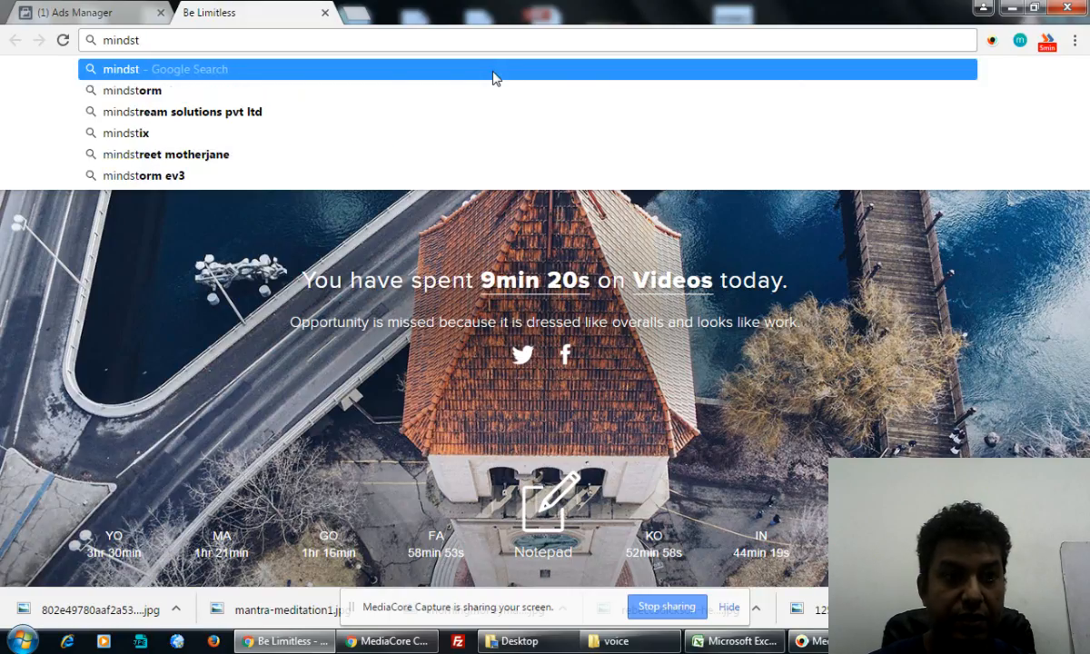
type("airsa")
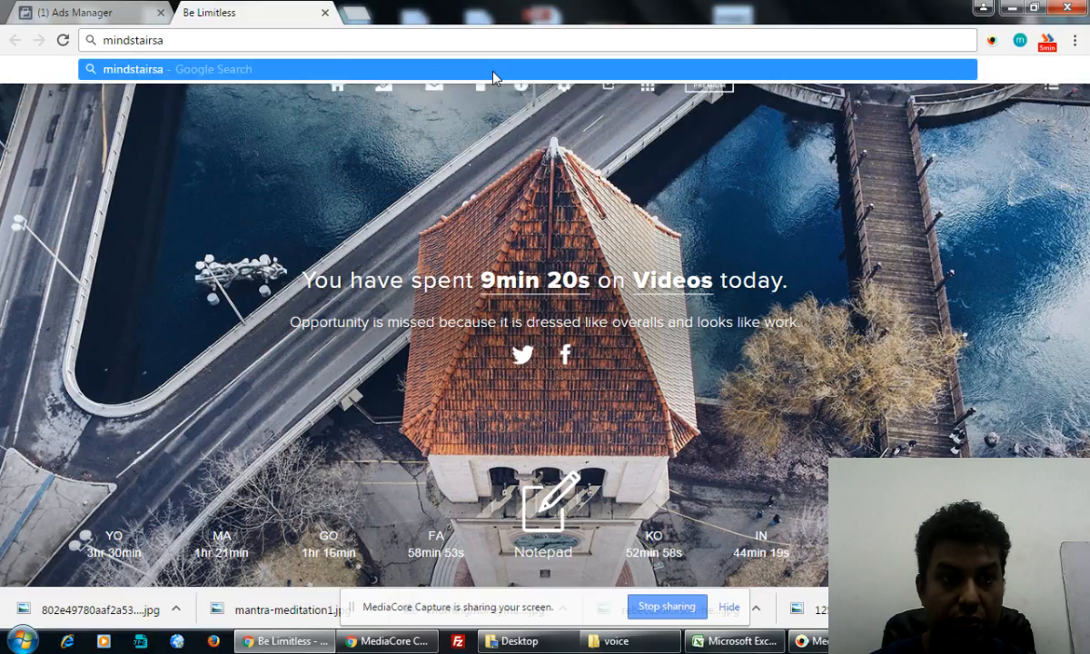
key("BackSpace")
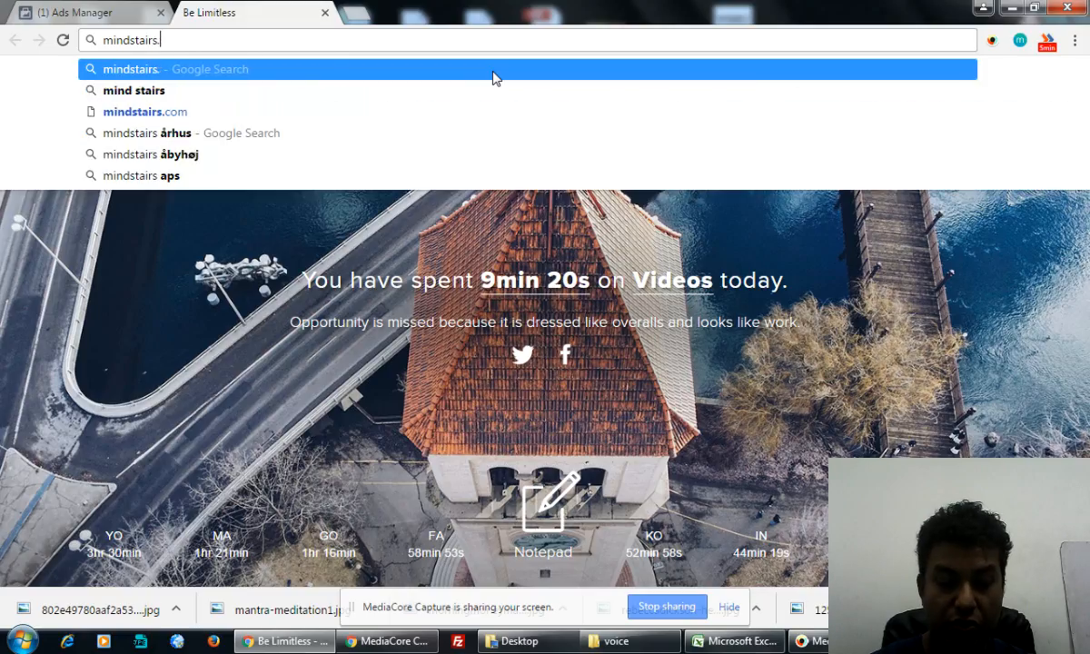
type(".com")
key("Return")
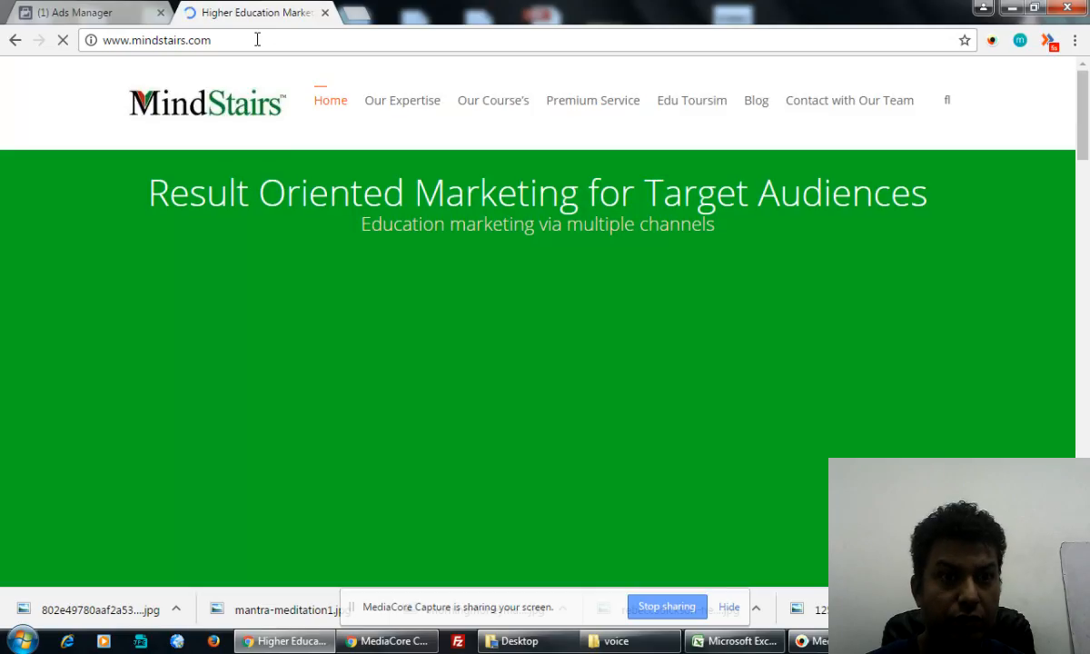
- Append /wp-admin to the site address to reach the WordPress login
left_click(257, 39)
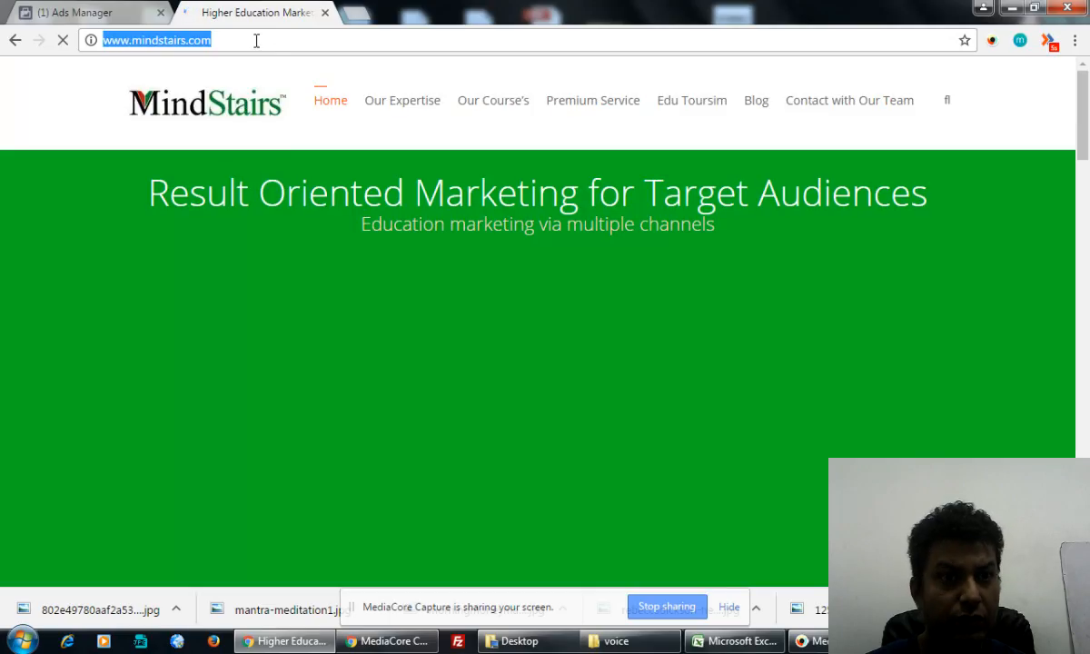
left_click(273, 40)
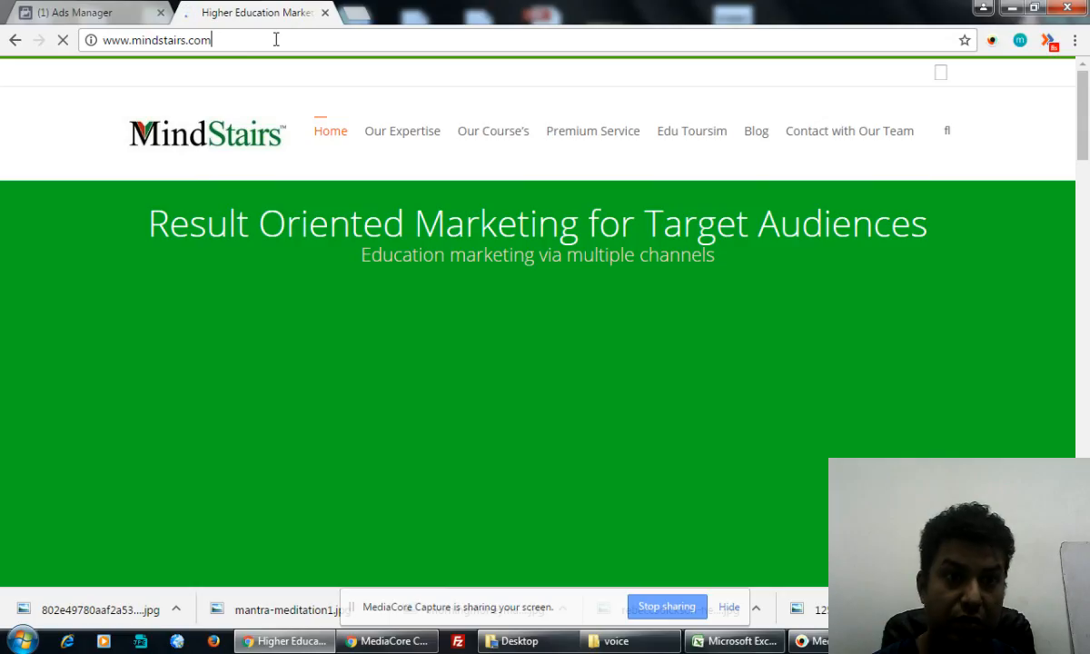
type("/")
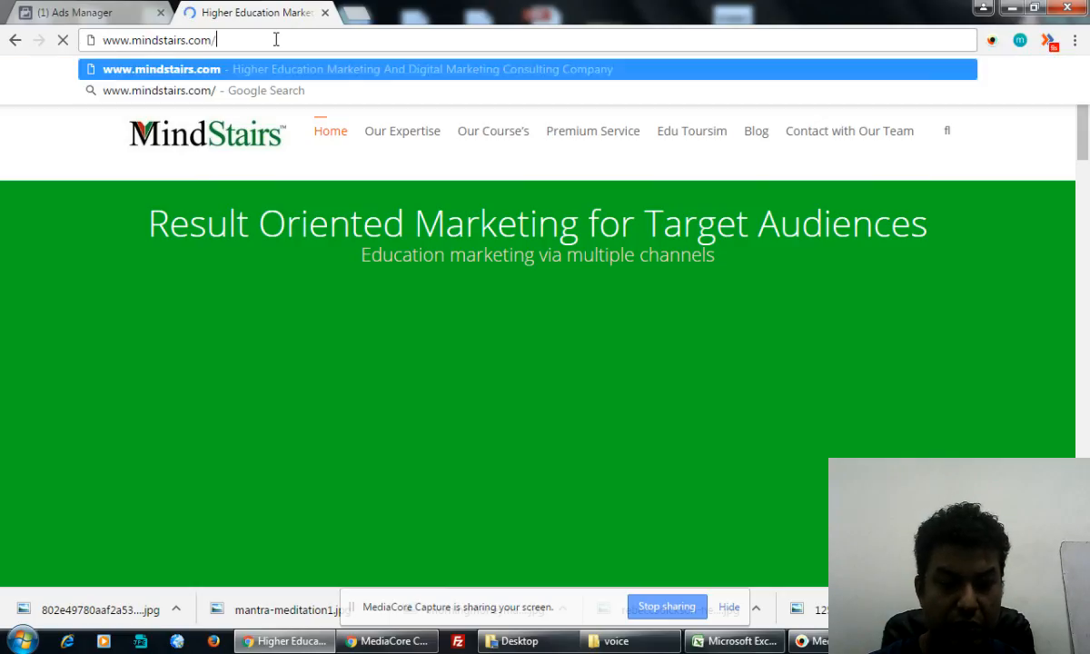
type("wp-admin")
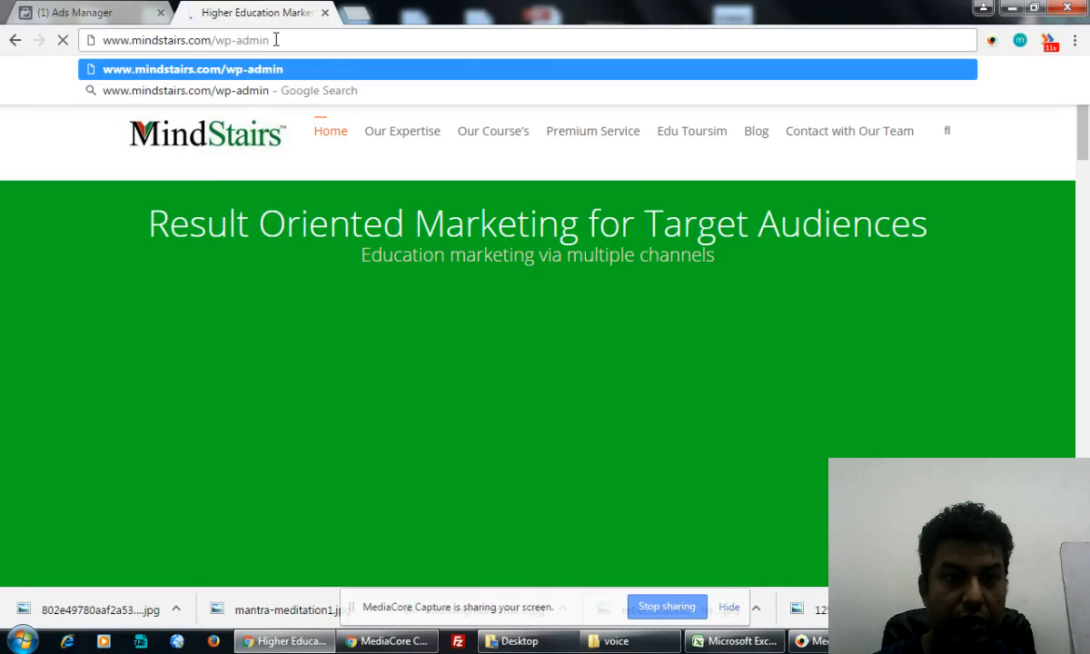
key("Return")
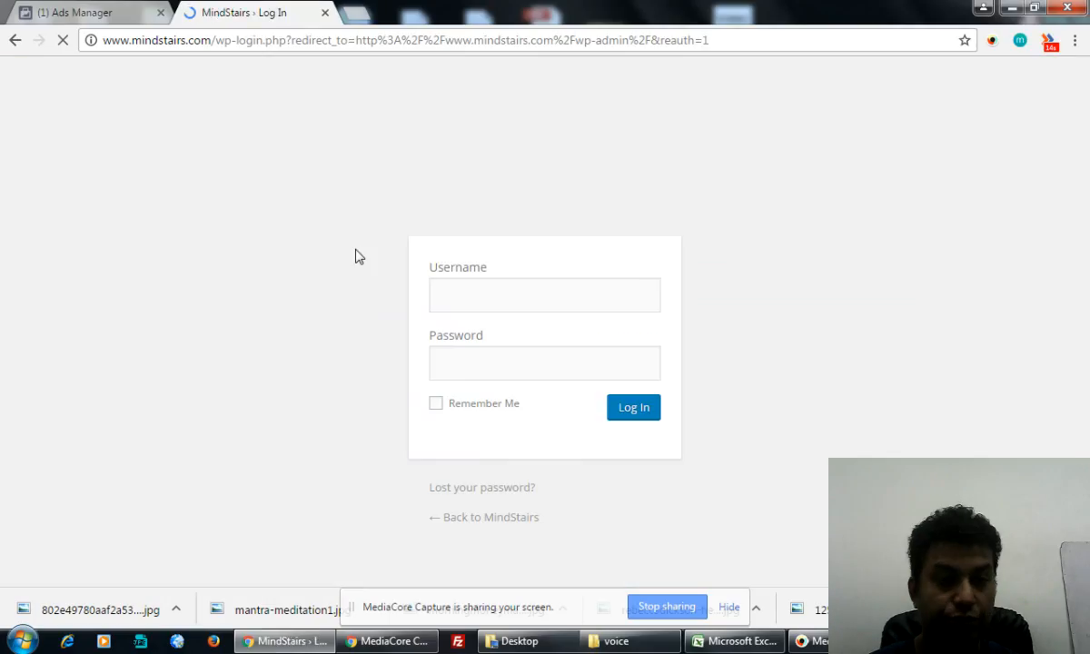
- Log in as Administrator with the account password; WordPress rejects it as an invalid username
type("Administrator")
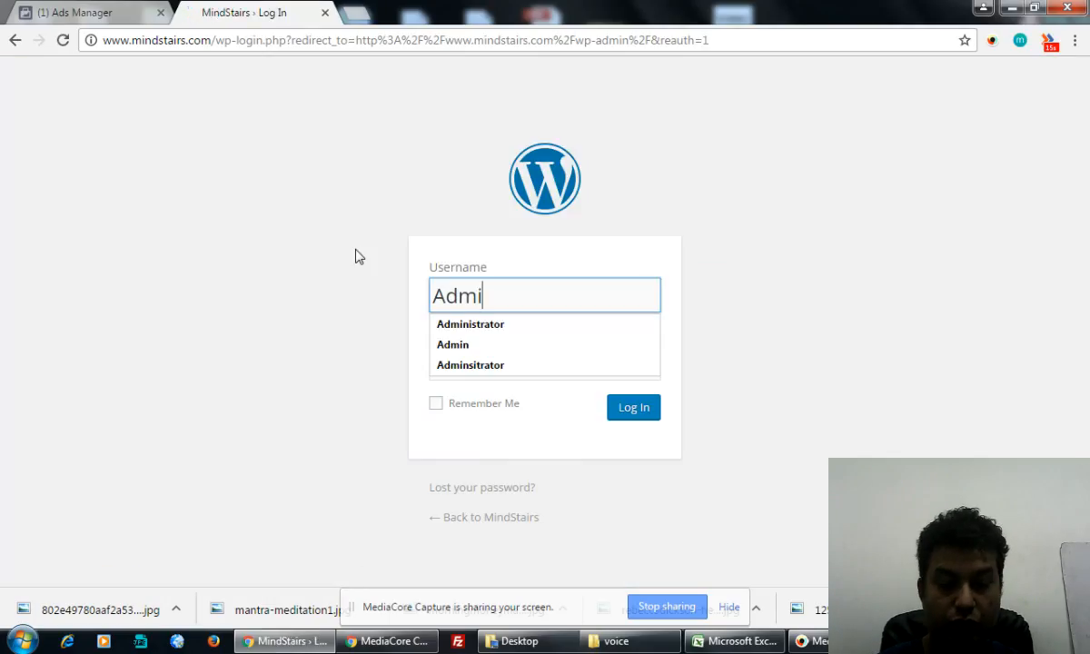
left_click(471, 324)
left_click(470, 361)
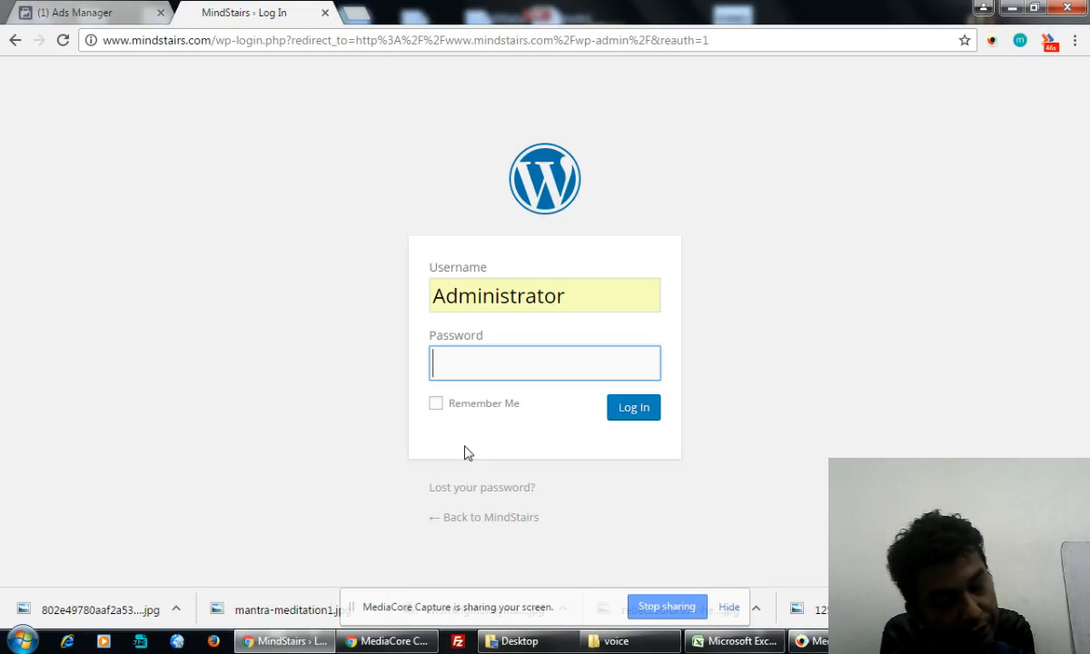
type("pass")
key("BackSpace")
key("BackSpace")
key("BackSpace")
key("BackSpace")
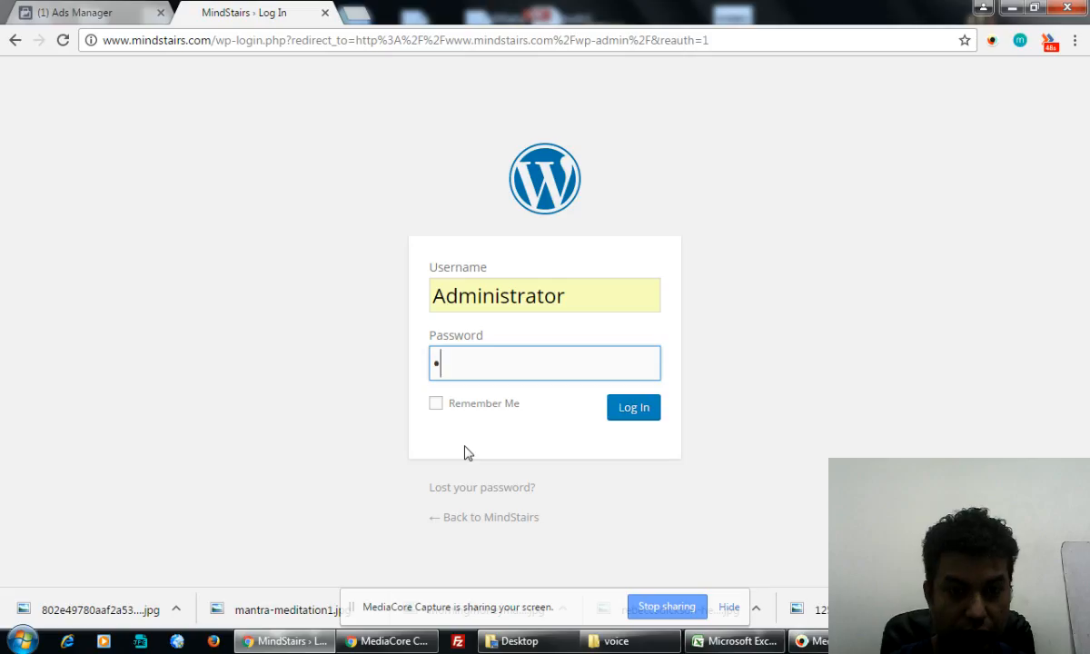
type("••••••••••••")
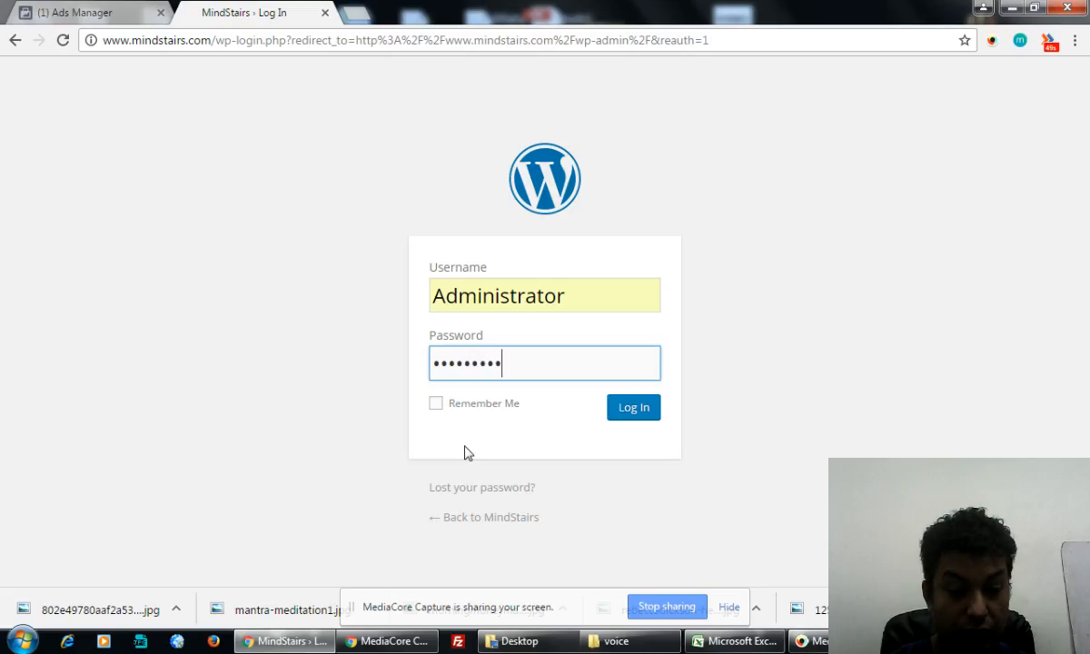
type("•••••••")
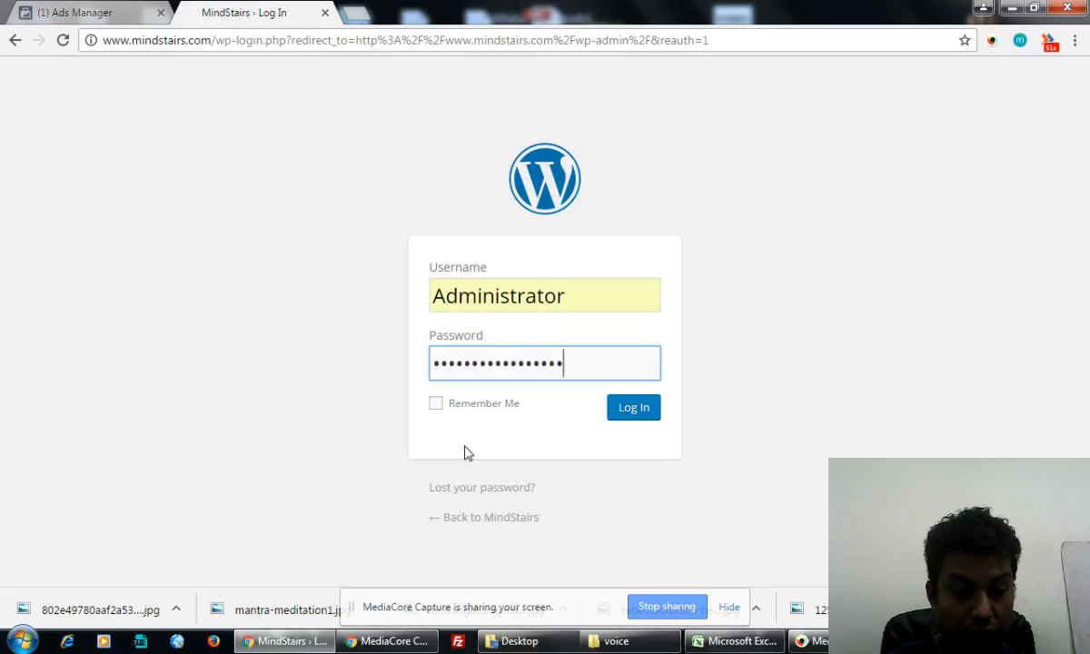
type("•••")
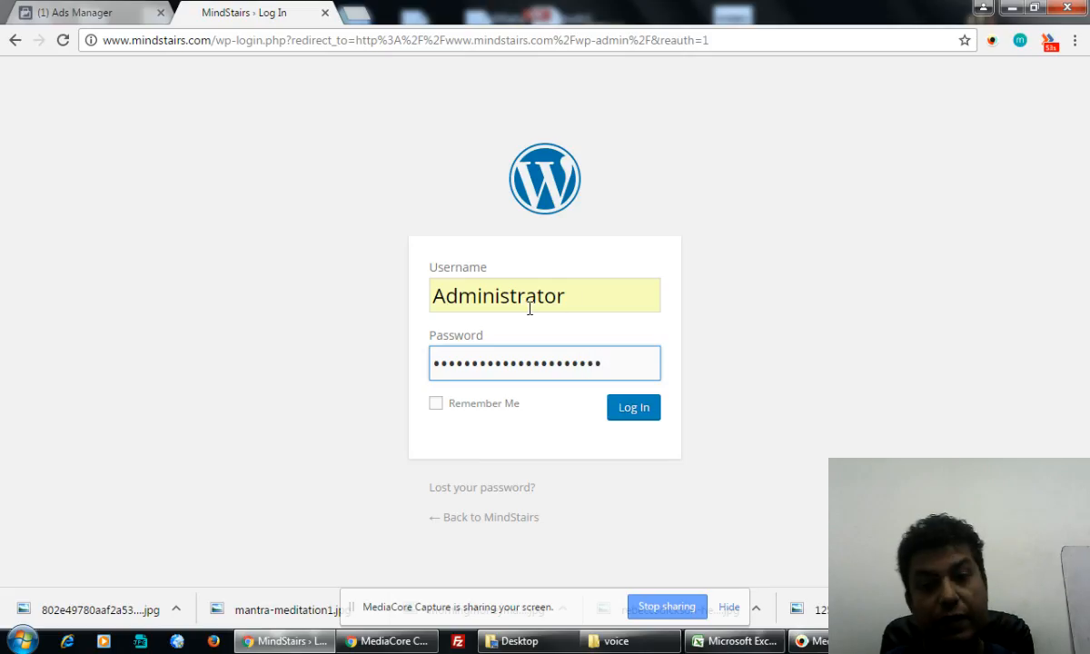
left_click(647, 411)
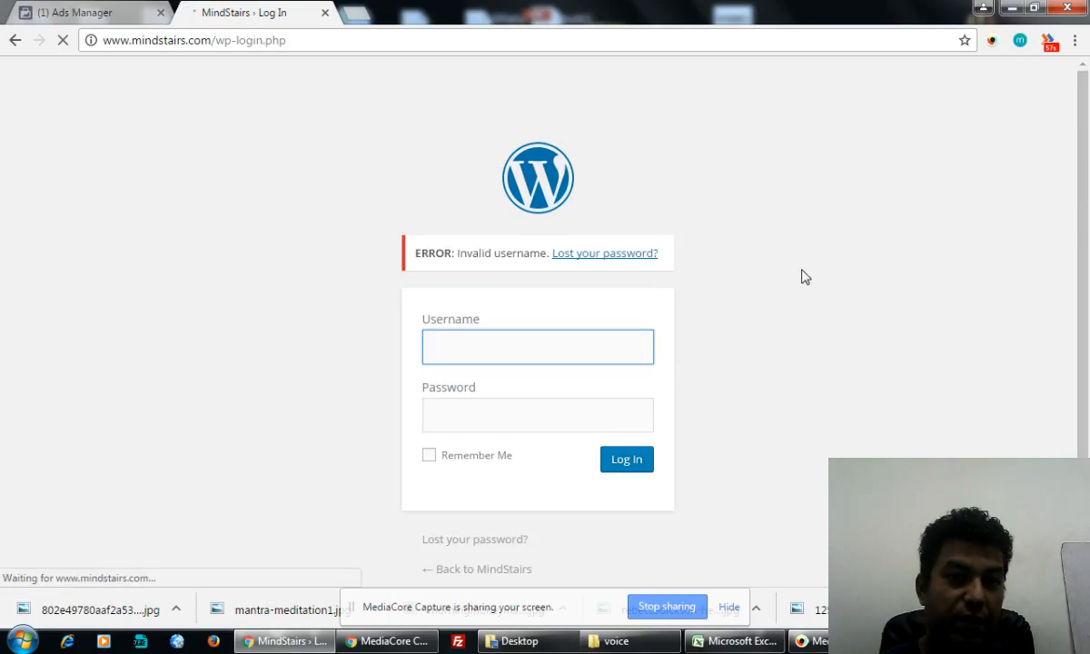
- Retry the WordPress login with the saved Administrator username and another password
type("Ad")
left_click(504, 377)
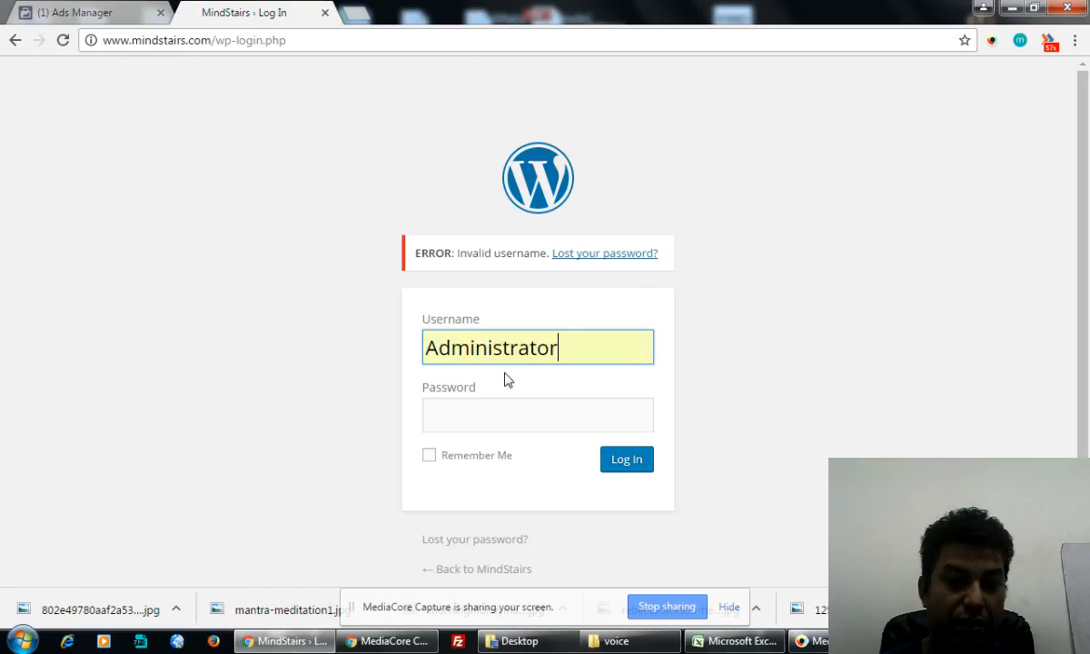
left_click(506, 412)
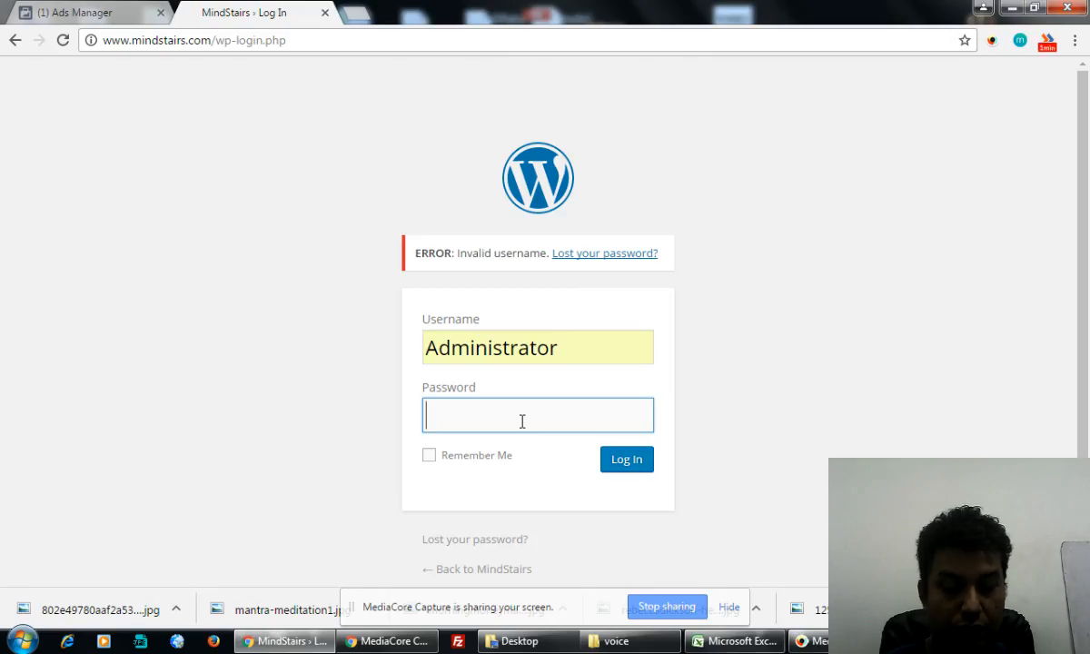
type("********")
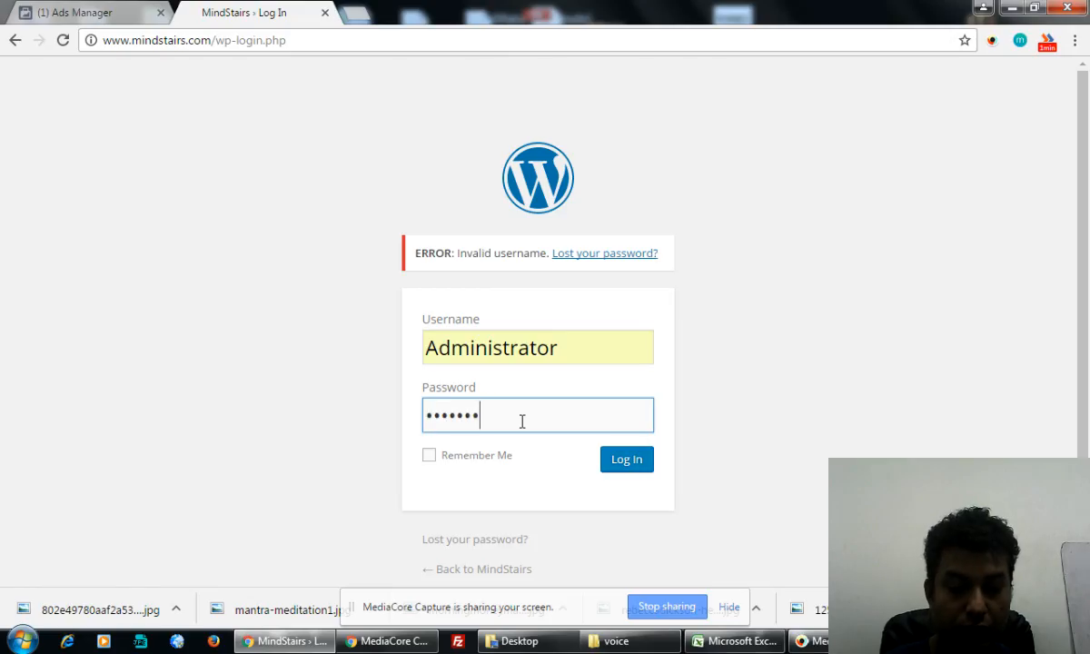
type("********")
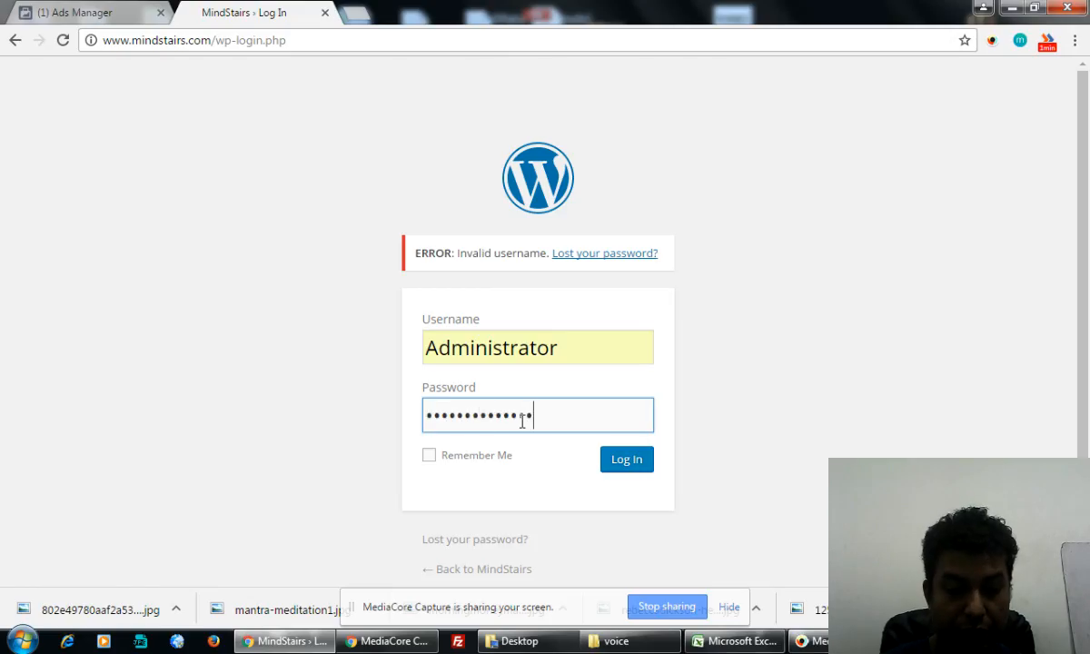
left_click(615, 467)
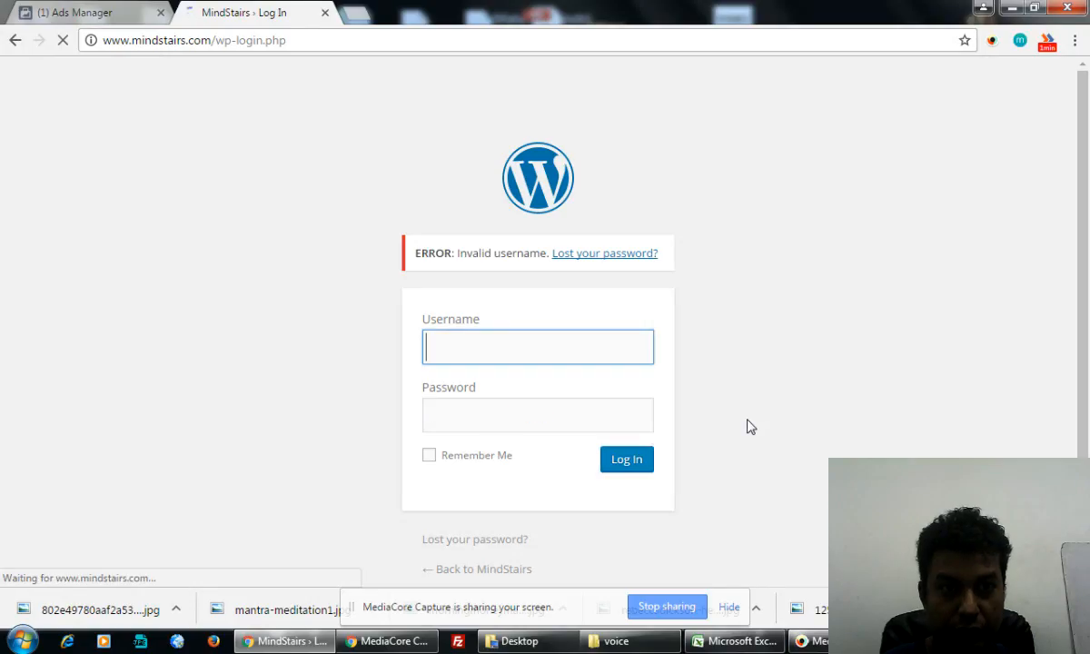
- Submit the Administrator login once more with a different password
left_click(501, 379)
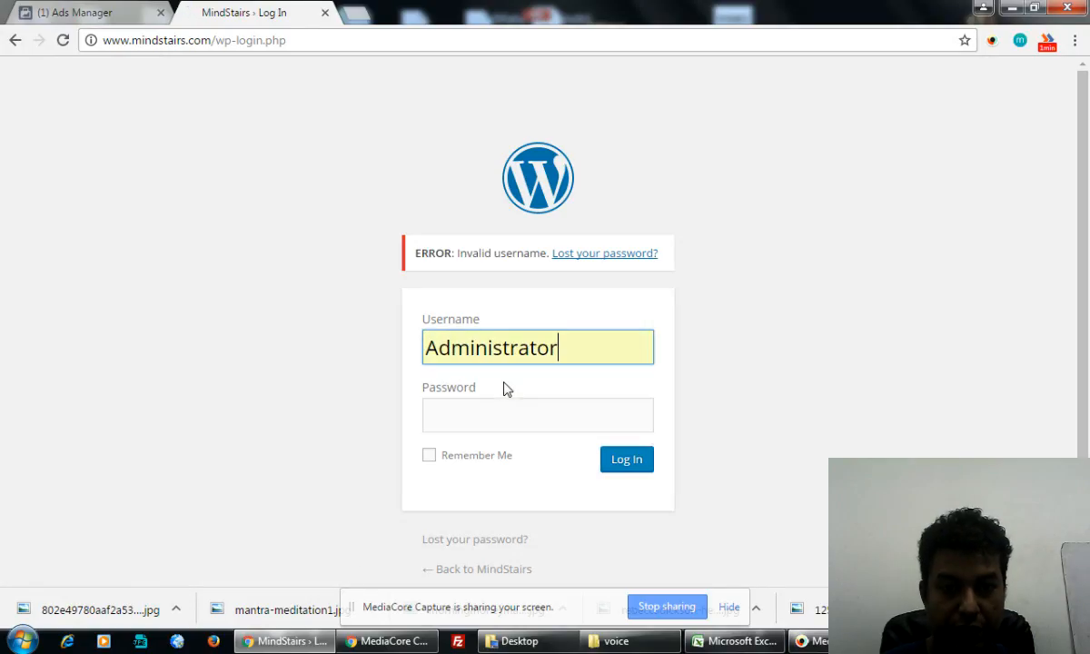
left_click(517, 428)
type("•••••••")
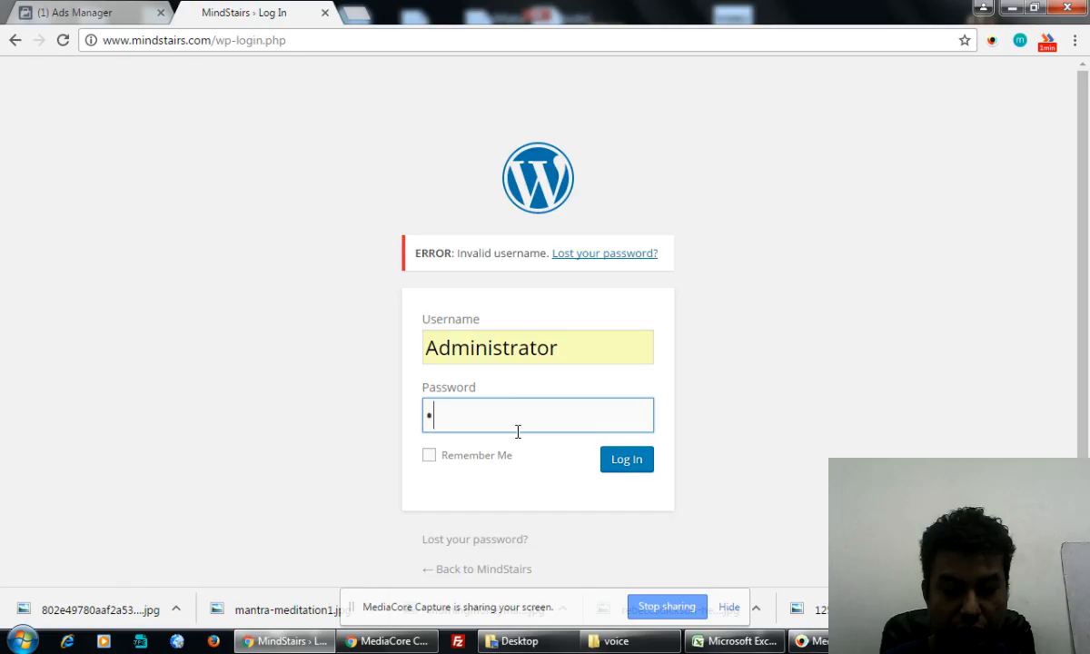
type("•••••")
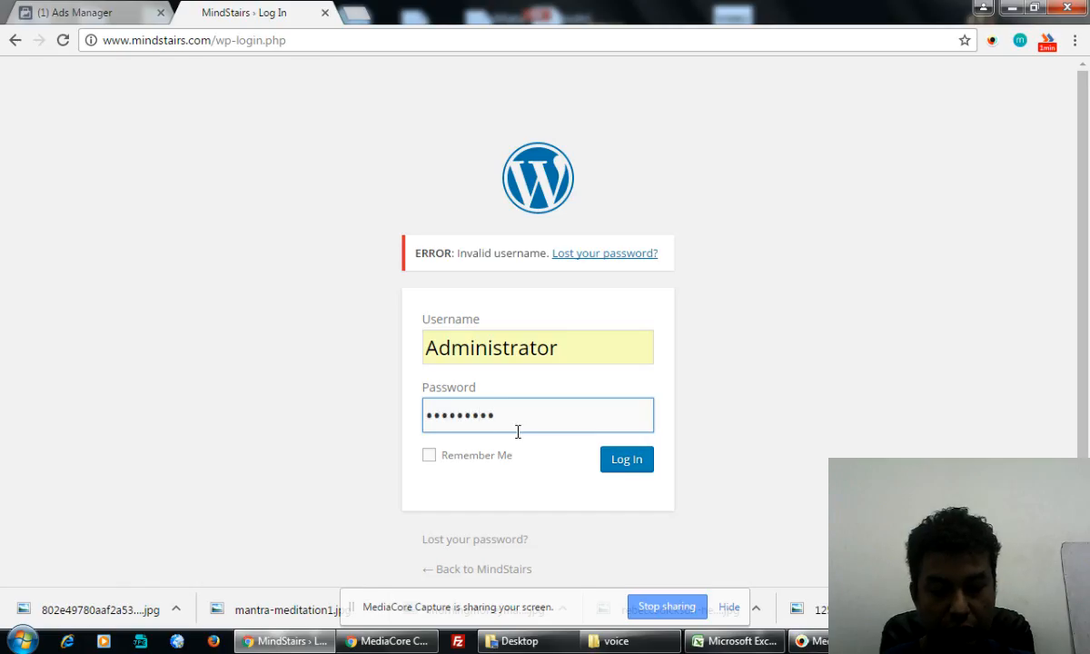
left_click(627, 459)
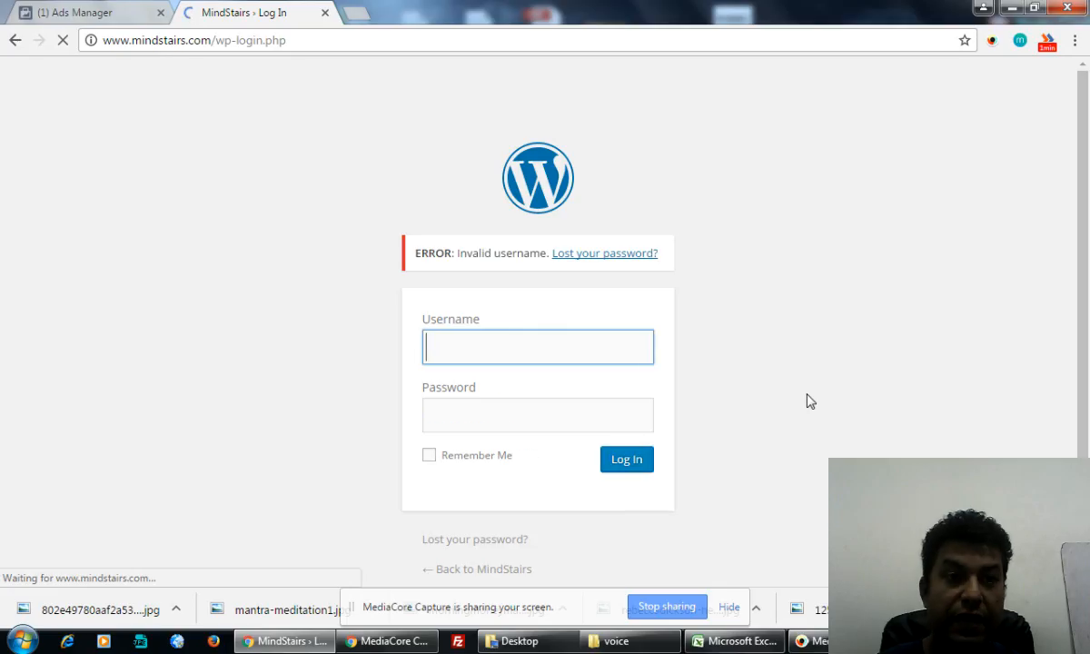
- Make a final login attempt with a corrected password, again rejected as an invalid username
type("Administrator")
left_click(508, 377)
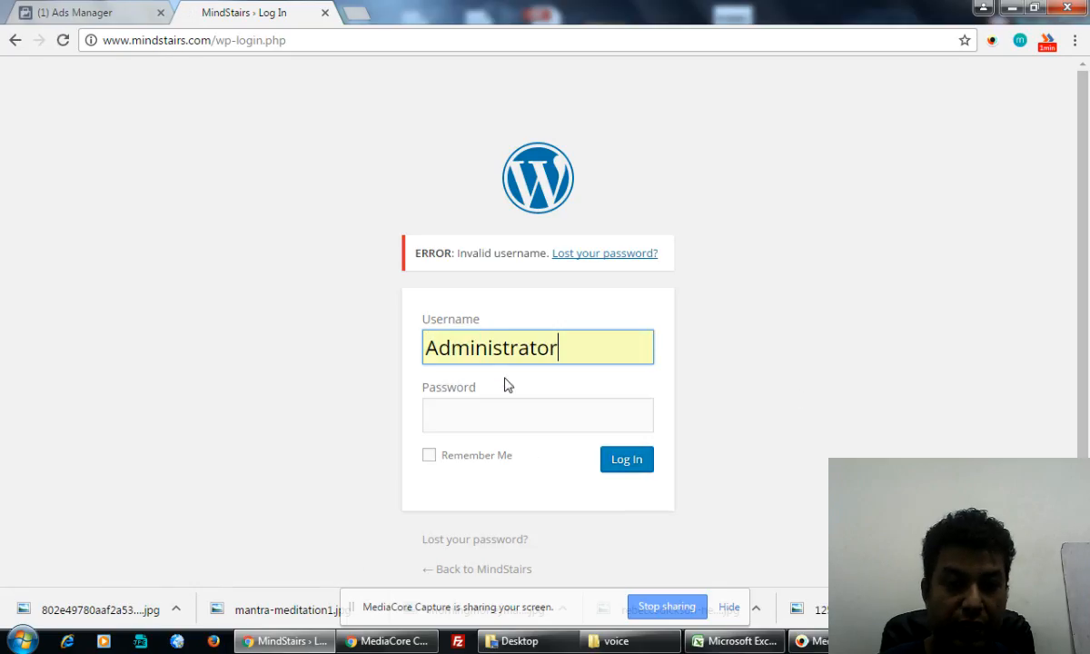
left_click(519, 420)
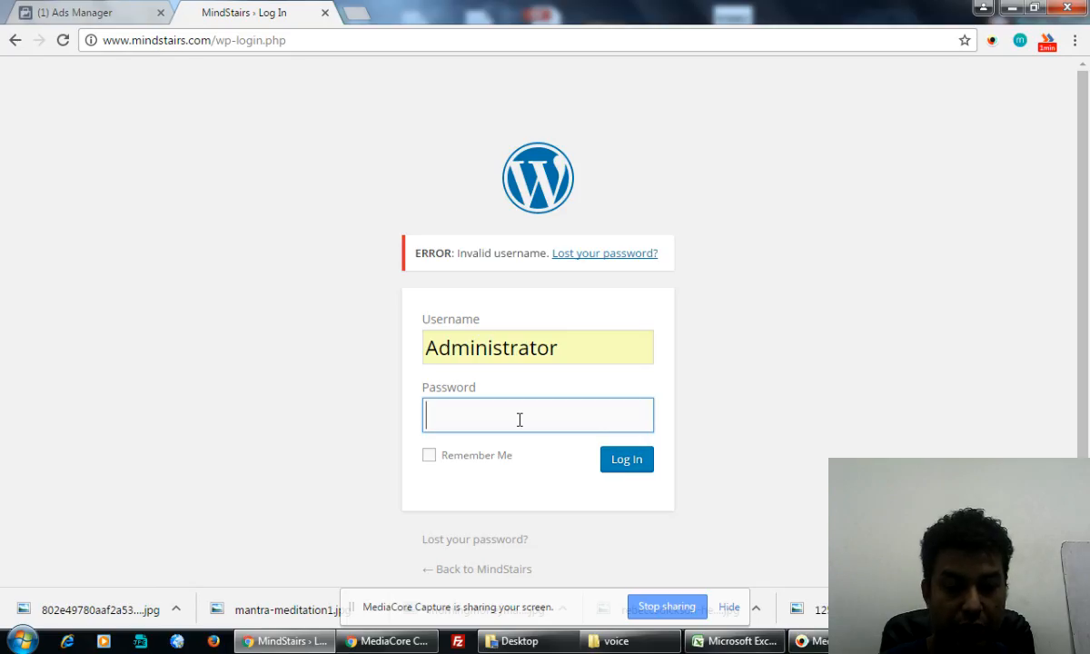
type("*******")
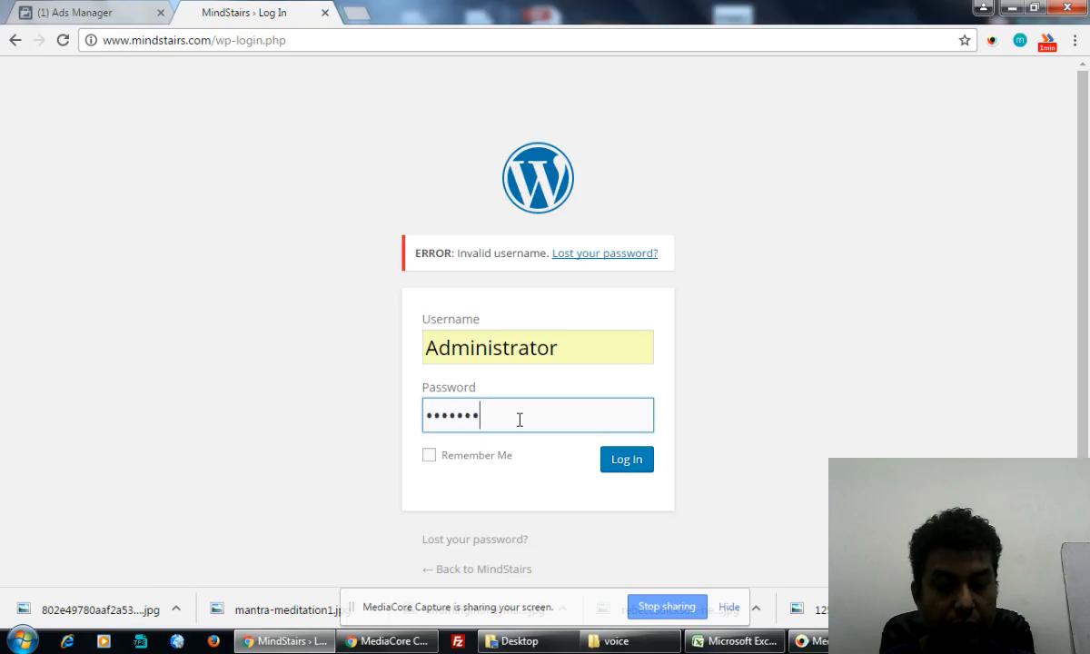
key("BackSpace")
key("BackSpace")
key("BackSpace")
key("BackSpace")
key("BackSpace")
key("BackSpace")
key("BackSpace")
type("***")
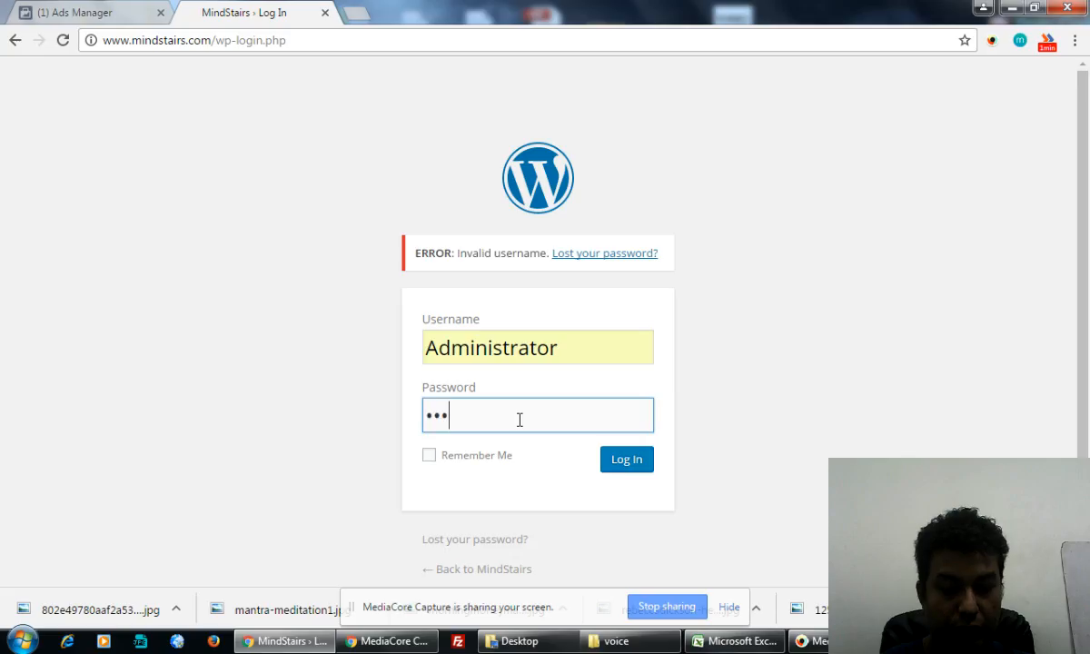
type("*******")
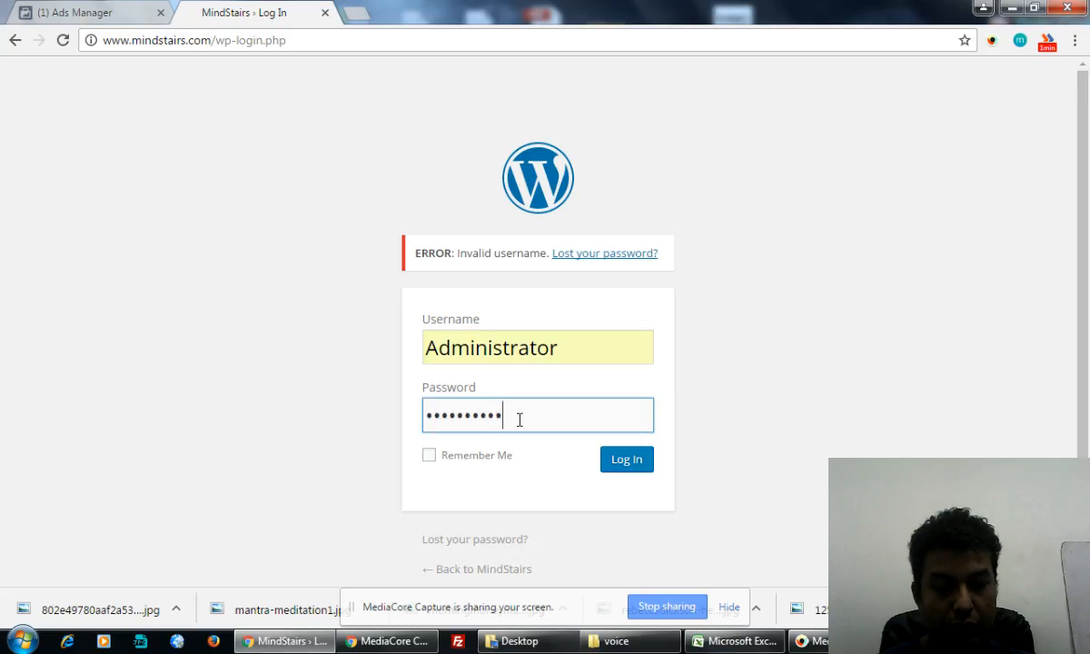
type("***")
left_click(626, 461)
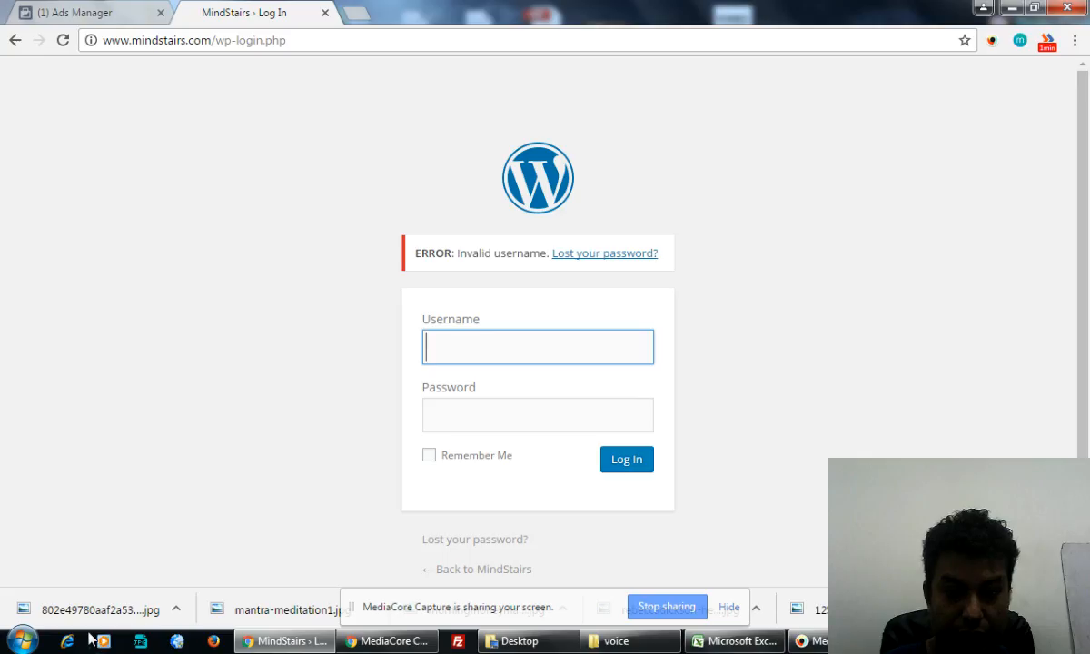
- Open and dismiss the Start menu, then pause the screen recording
left_click(22, 641)
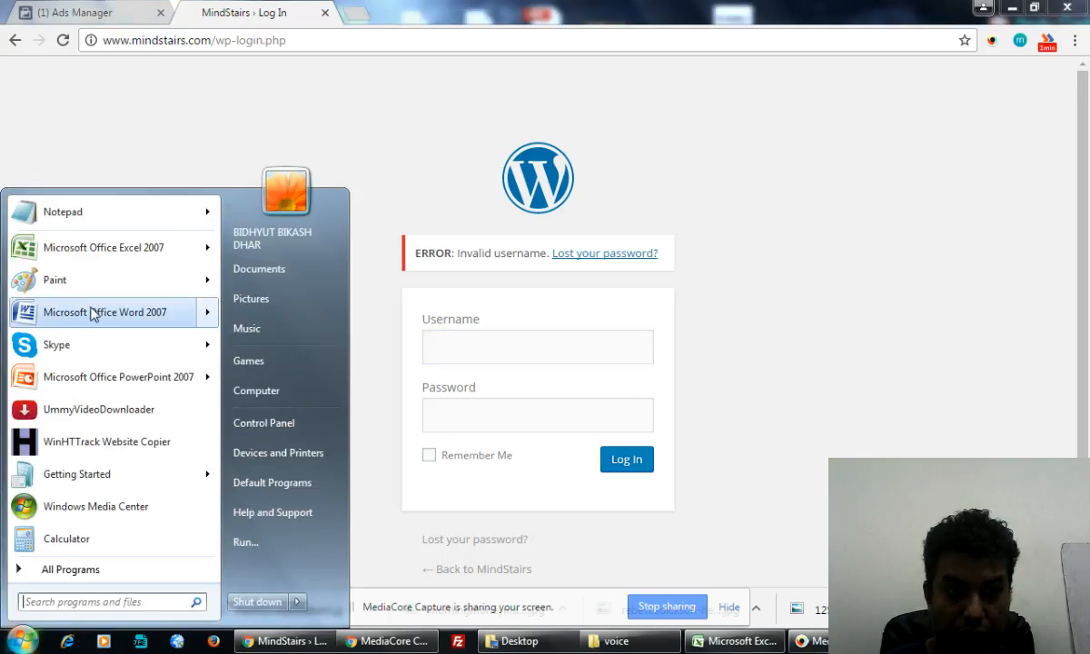
left_click(804, 167)
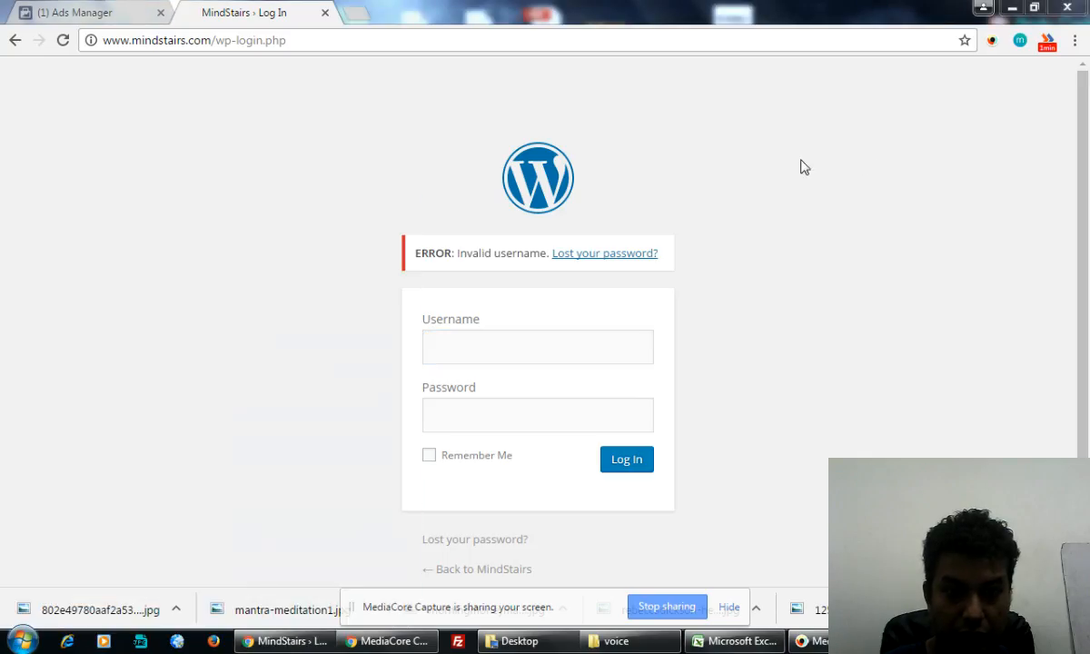
left_click(990, 45)
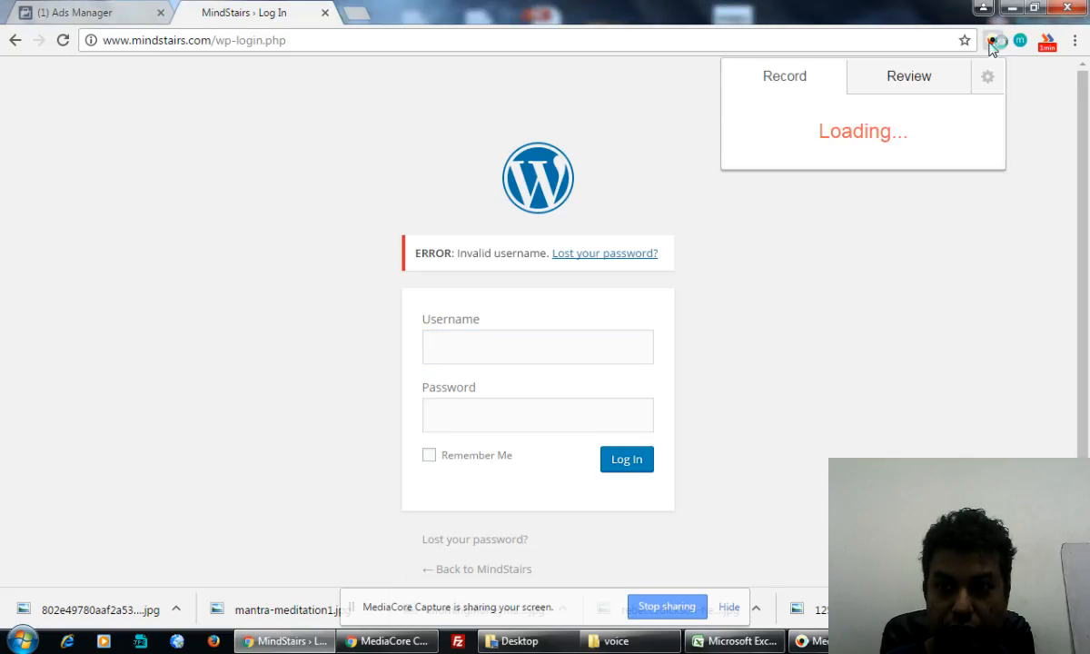
left_click(929, 416)
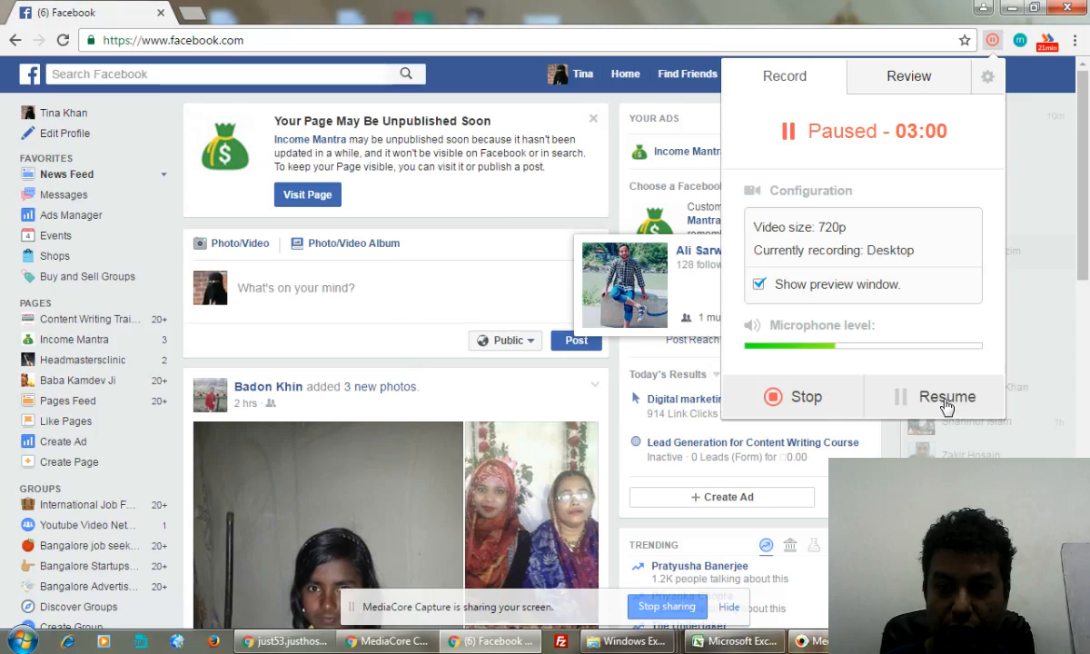
- Resume recording, clear the feed popups, start a new ad via Create Ads, and open a new tab
left_click(944, 405)
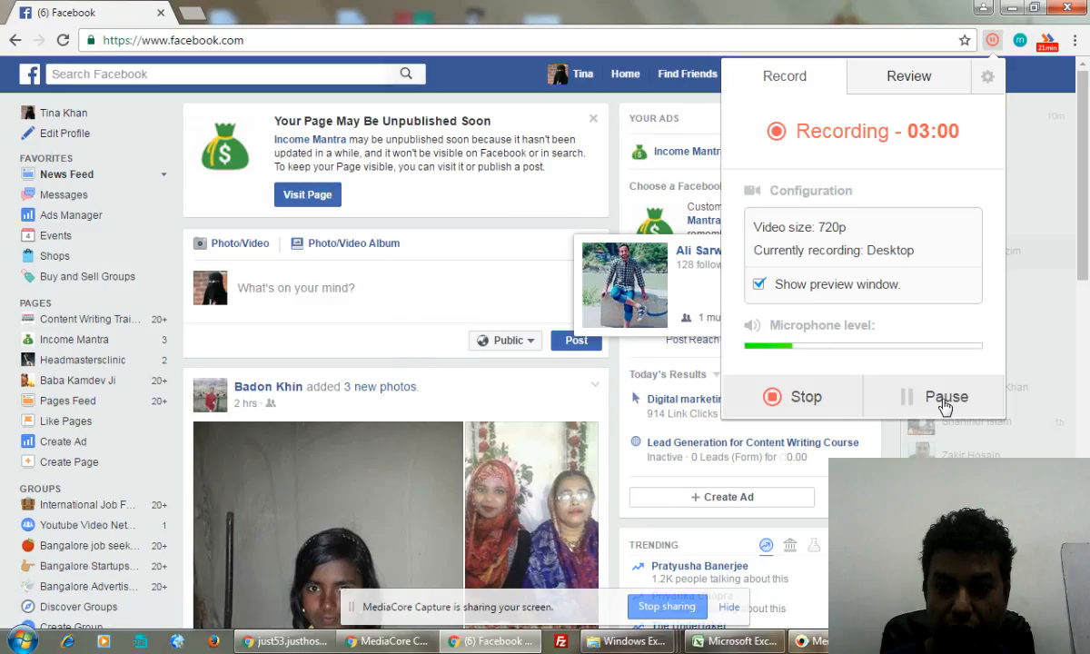
left_click(904, 58)
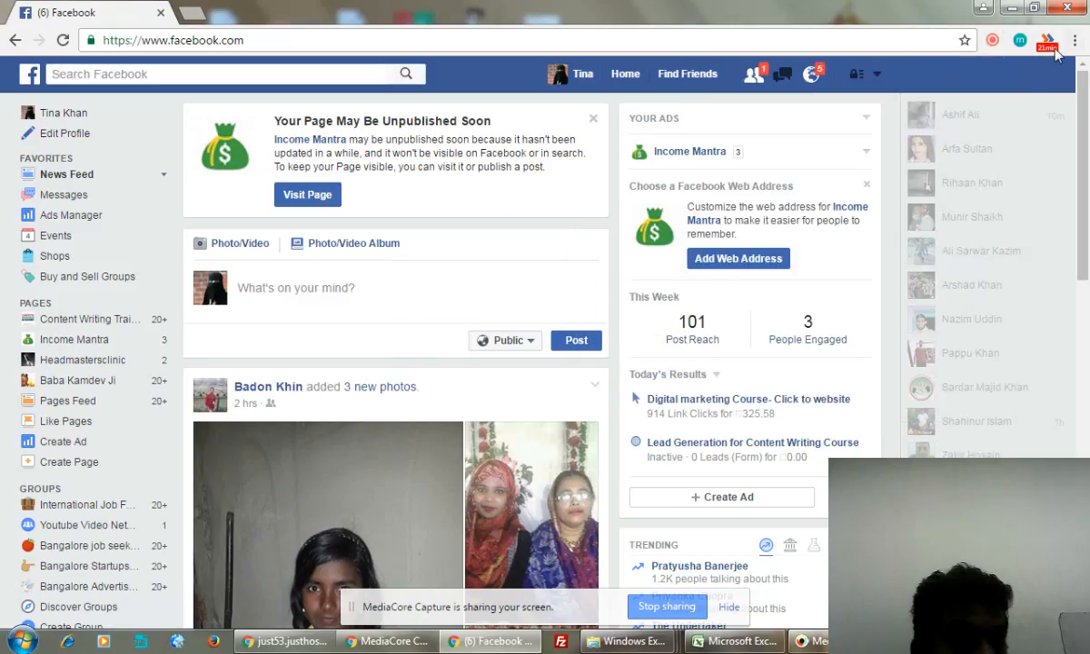
left_click(874, 80)
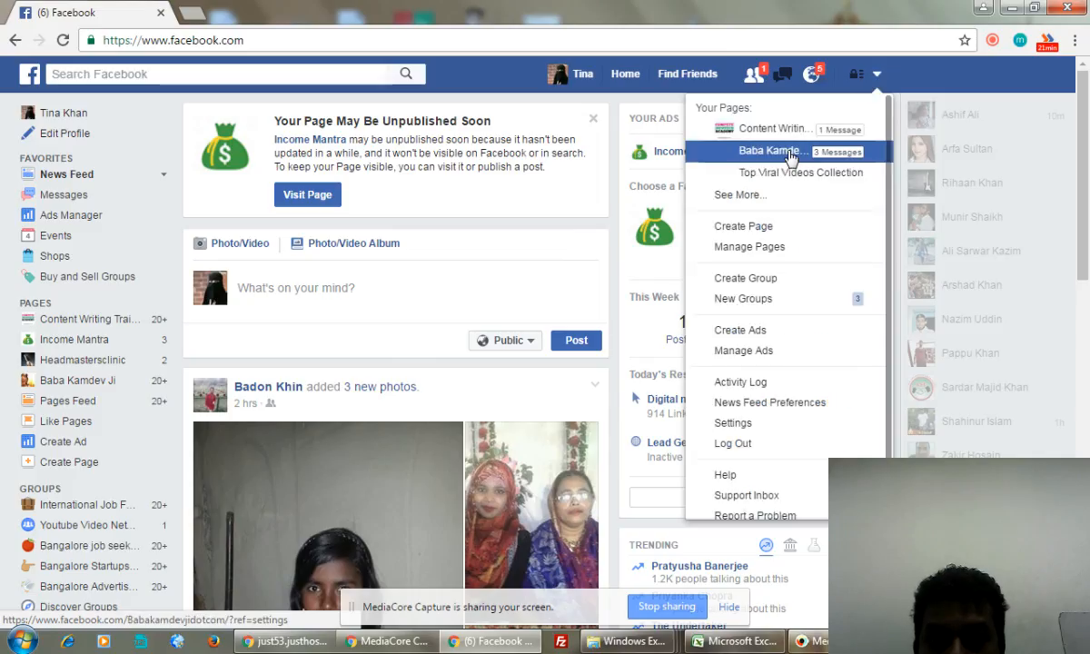
left_click(741, 332)
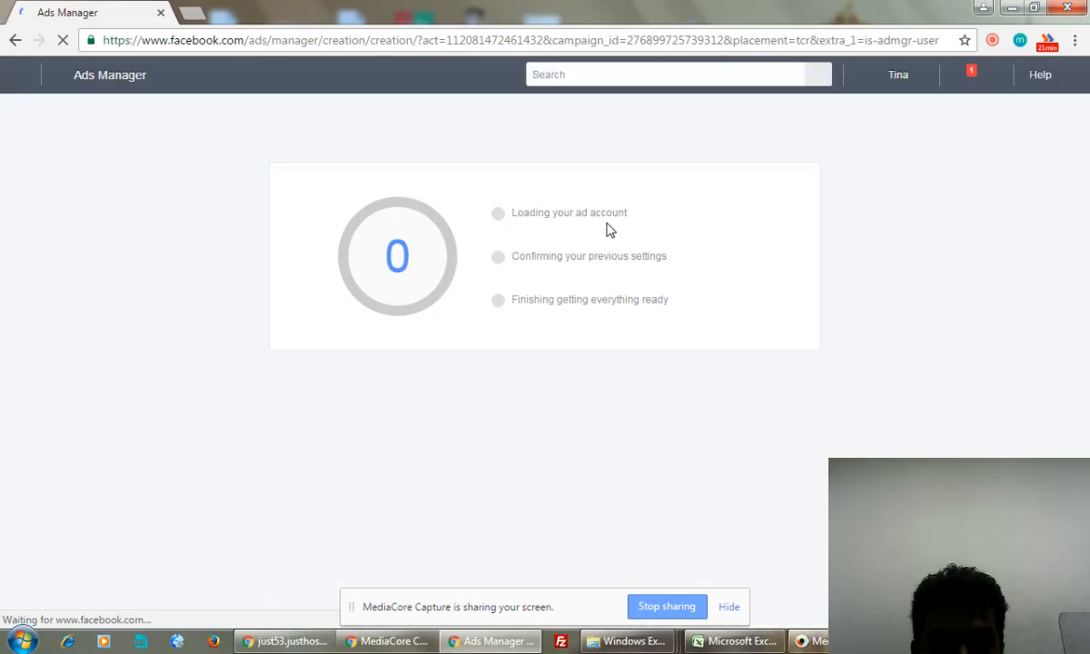
left_click(195, 15)
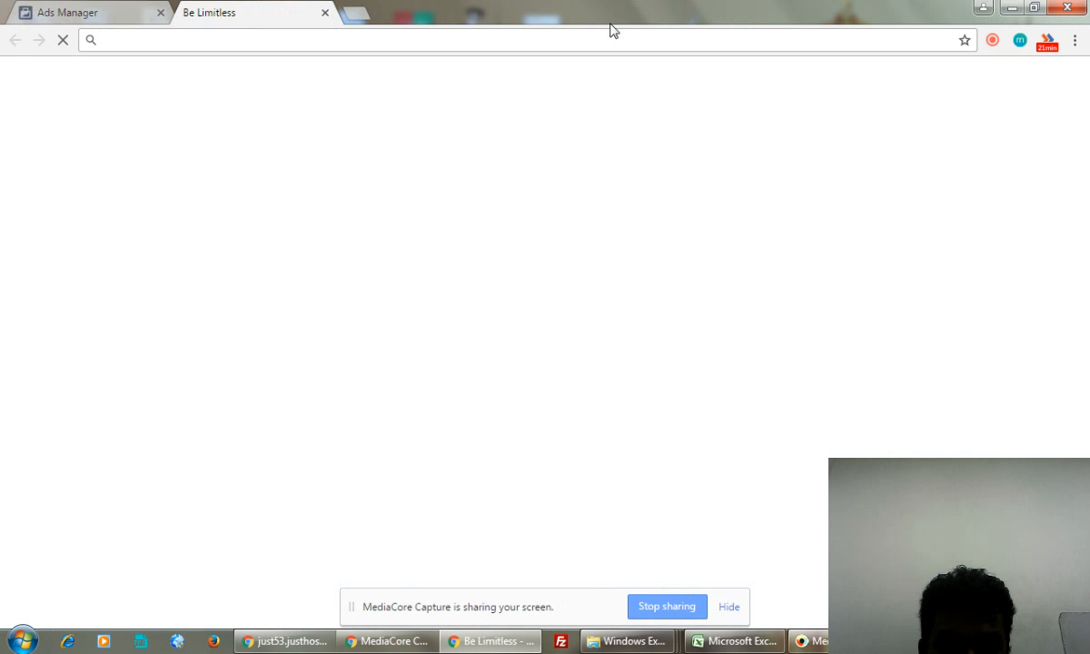
- Load incomemantra.com/money in the new tab and return to the Ads Manager setup
type("income")
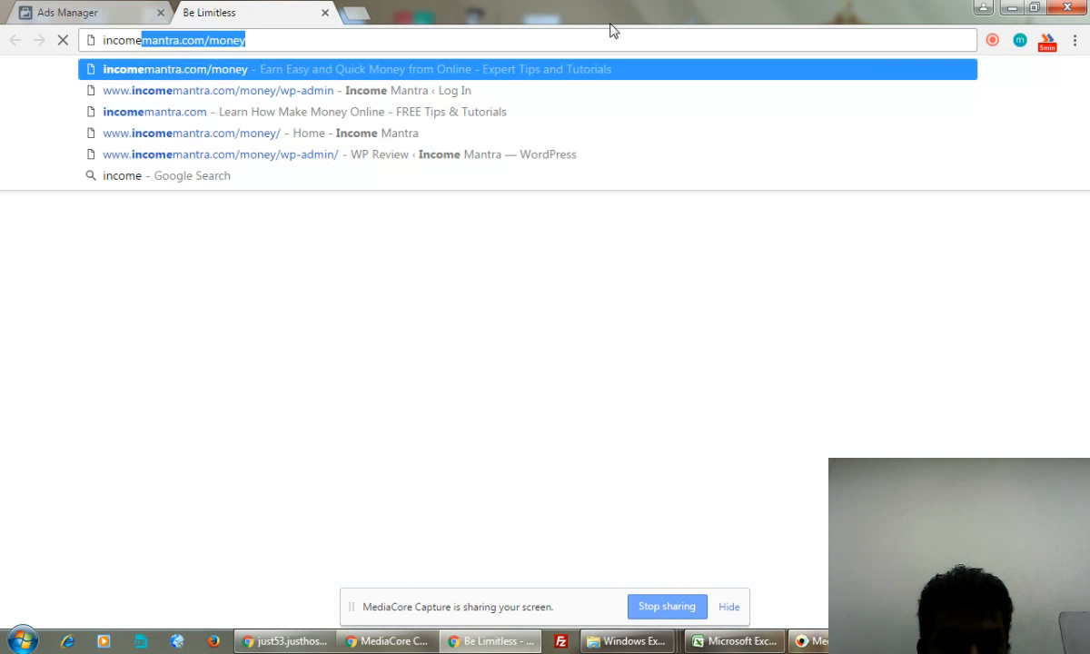
key("Return")
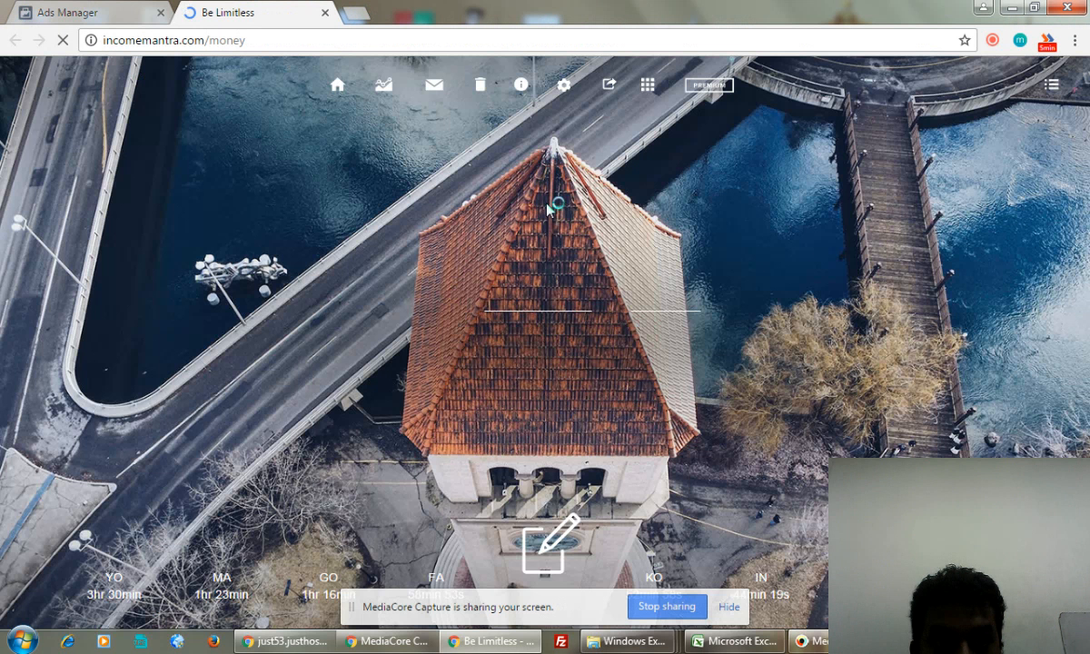
left_click(88, 10)
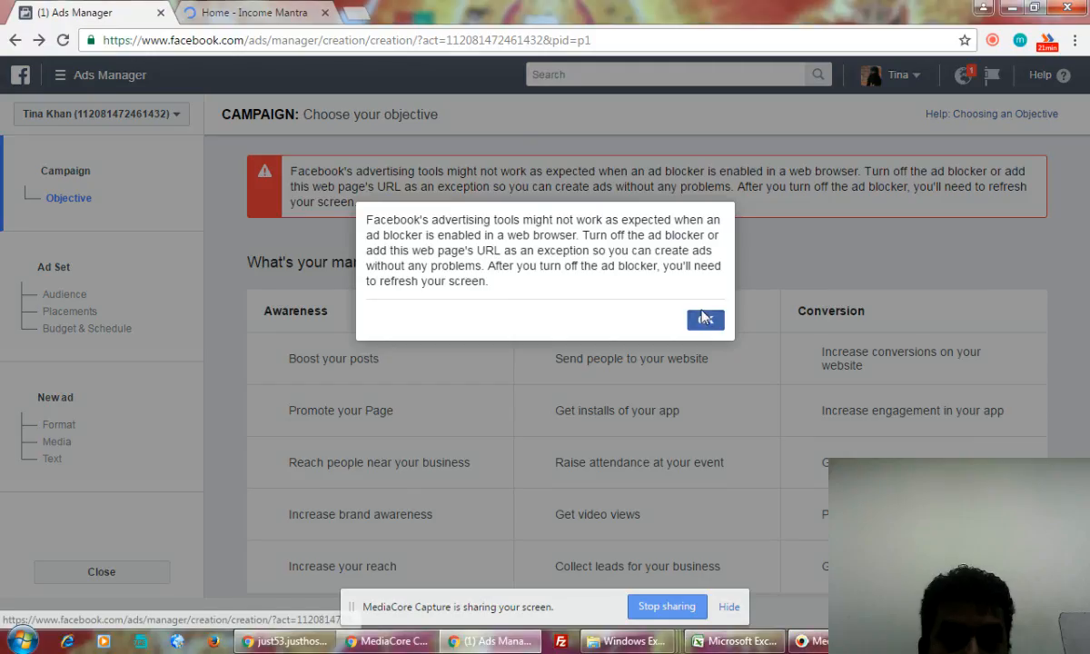
- Dismiss the ad-blocker warning and choose 'Collect leads for your business' as the objective
left_click(705, 318)
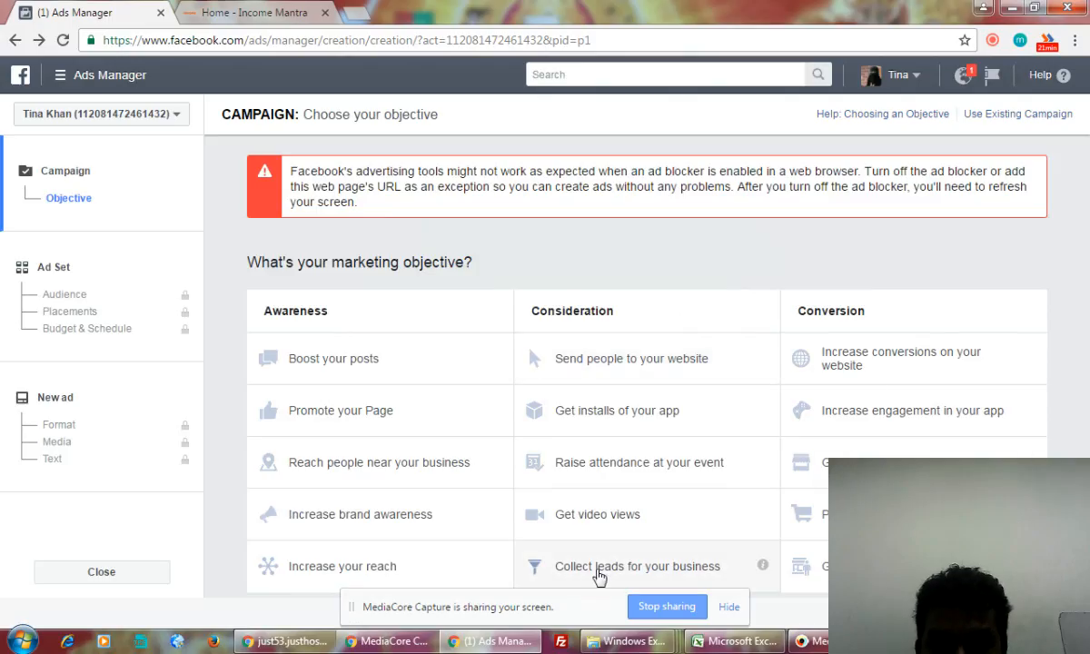
left_click(600, 572)
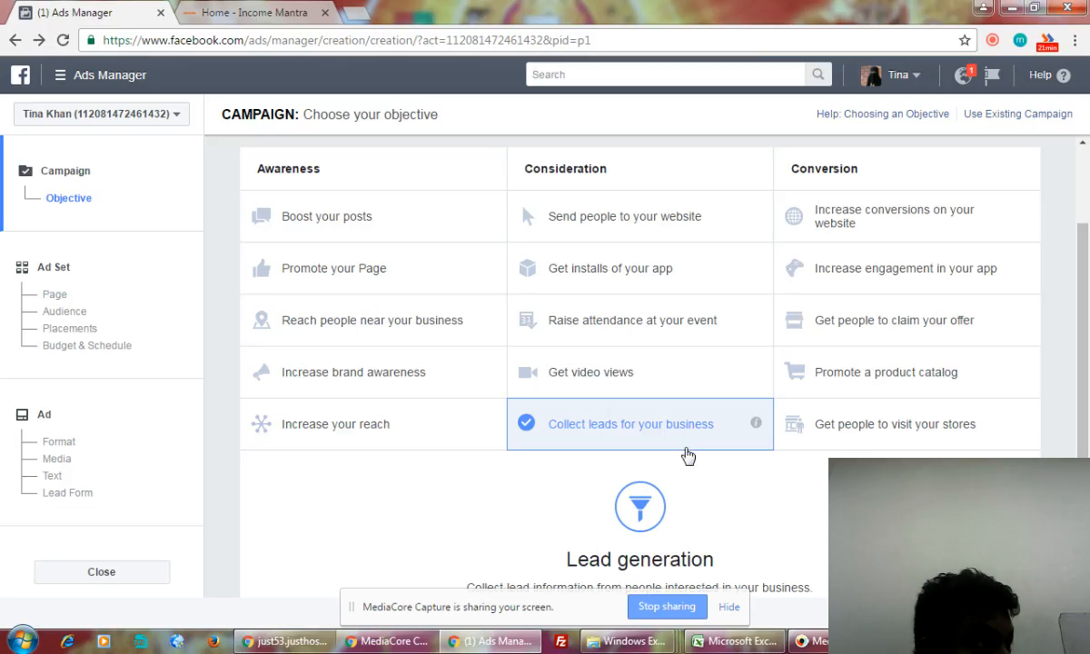
- Name the campaign 'Lead generation - Income Mantra' and continue to the ad set
scroll(688, 454, "down", 3)
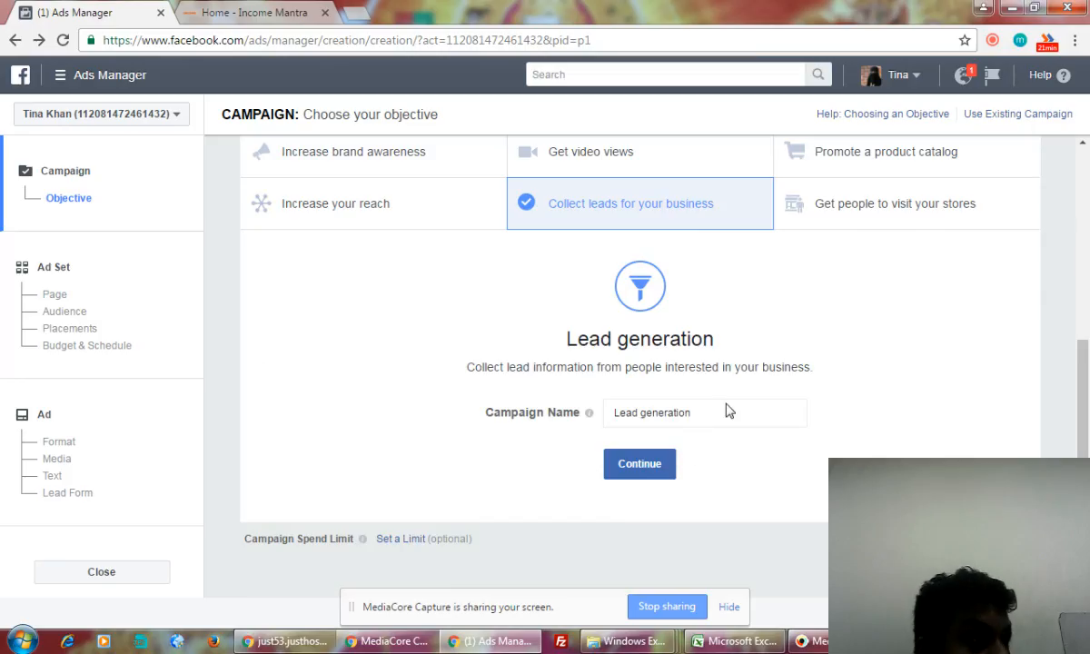
left_click(707, 415)
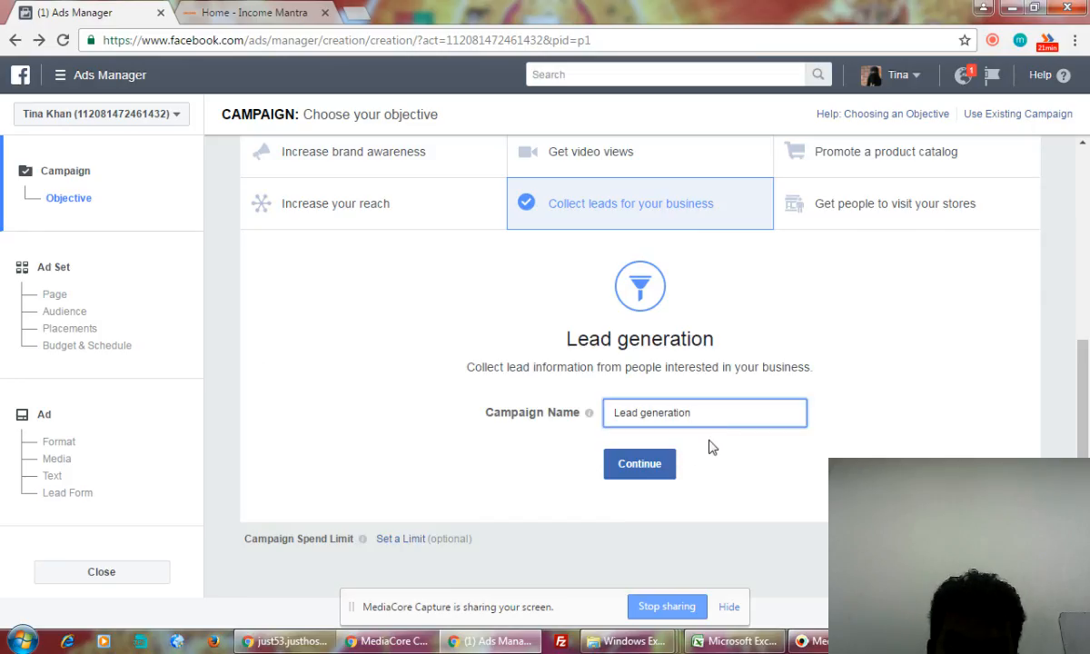
type("- Income m")
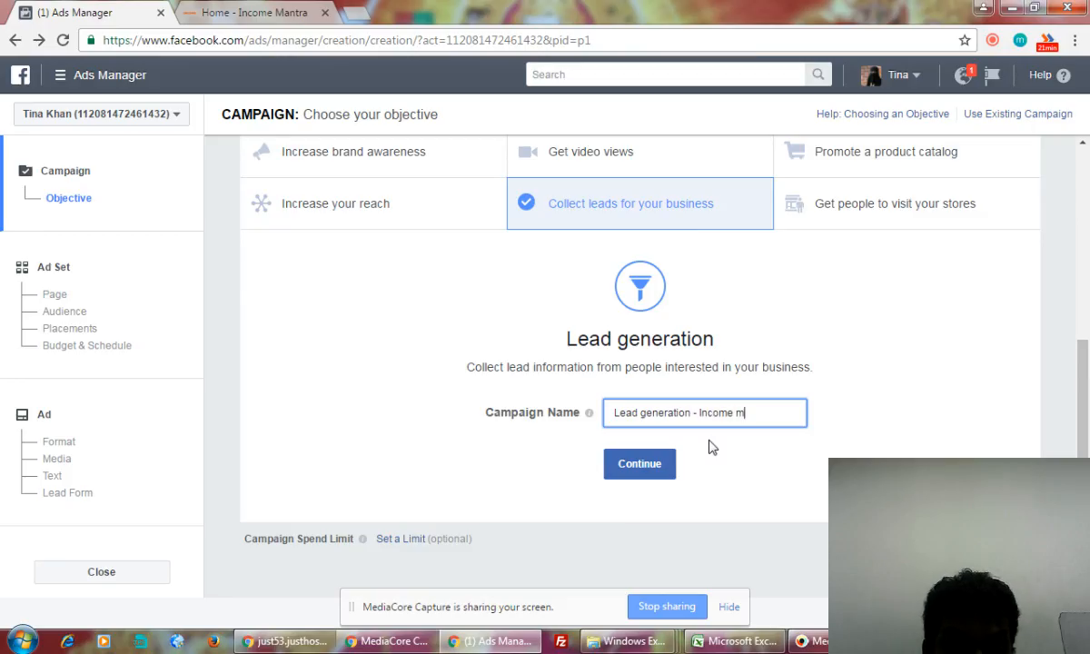
key("BackSpace")
type("Mantra")
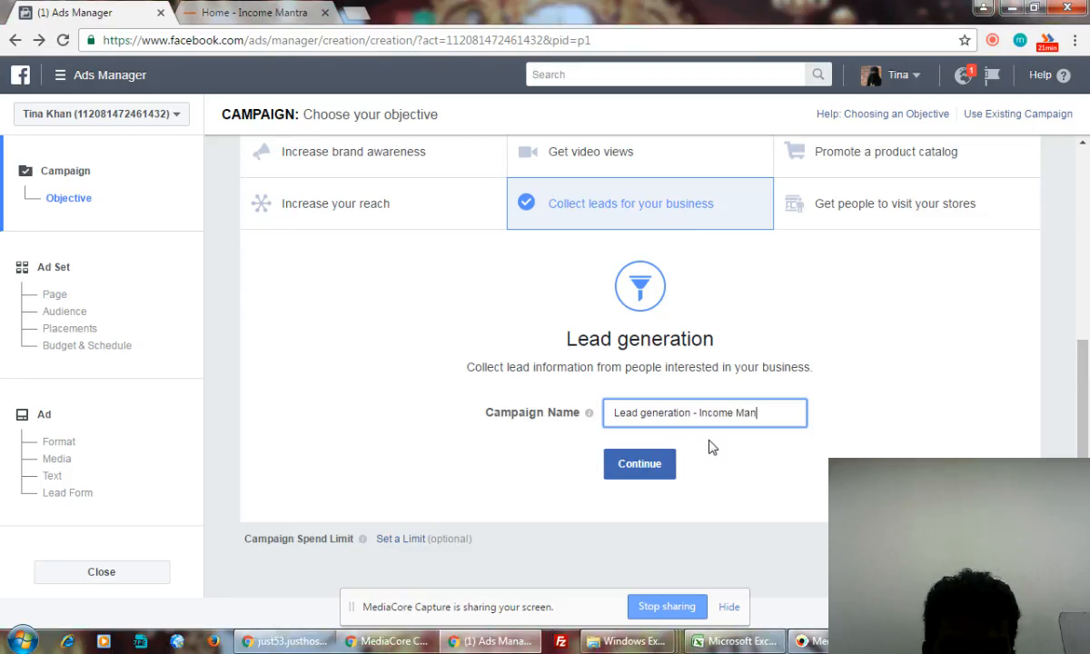
left_click(665, 464)
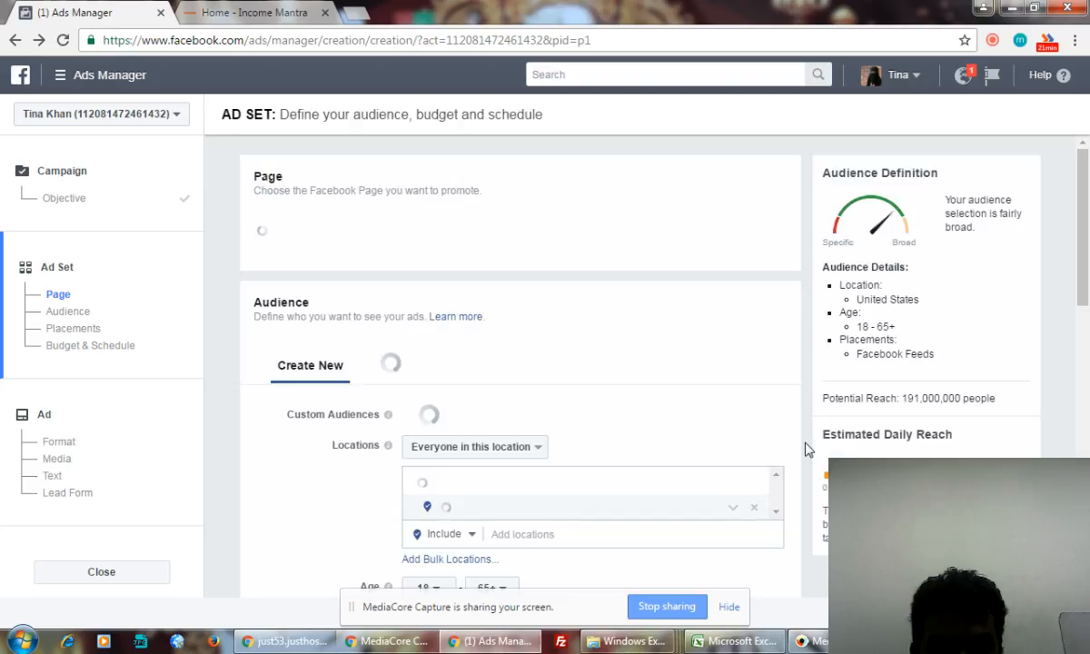
- Choose the second Income Mantra page as the Facebook Page to promote
scroll(809, 450, "down", 1)
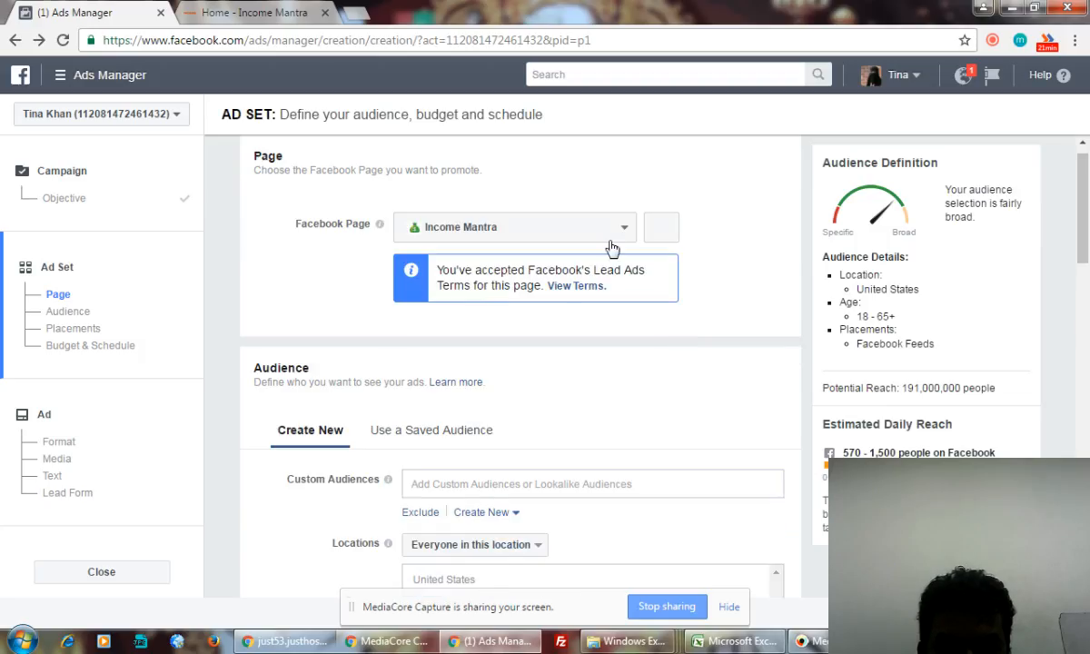
left_click(615, 232)
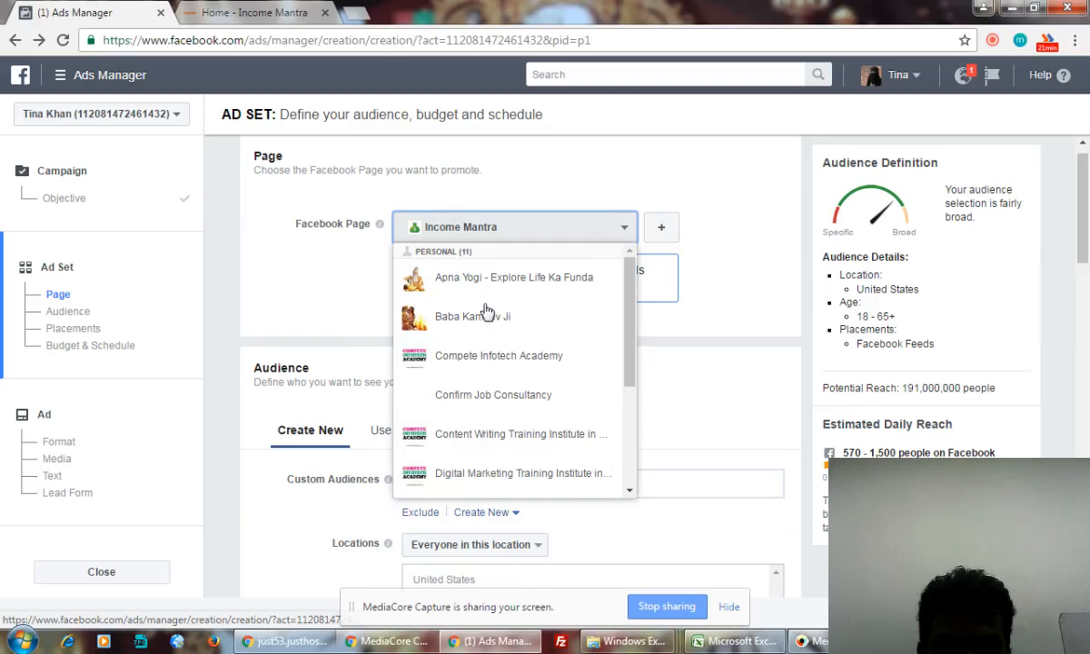
scroll(470, 353, "down", 2)
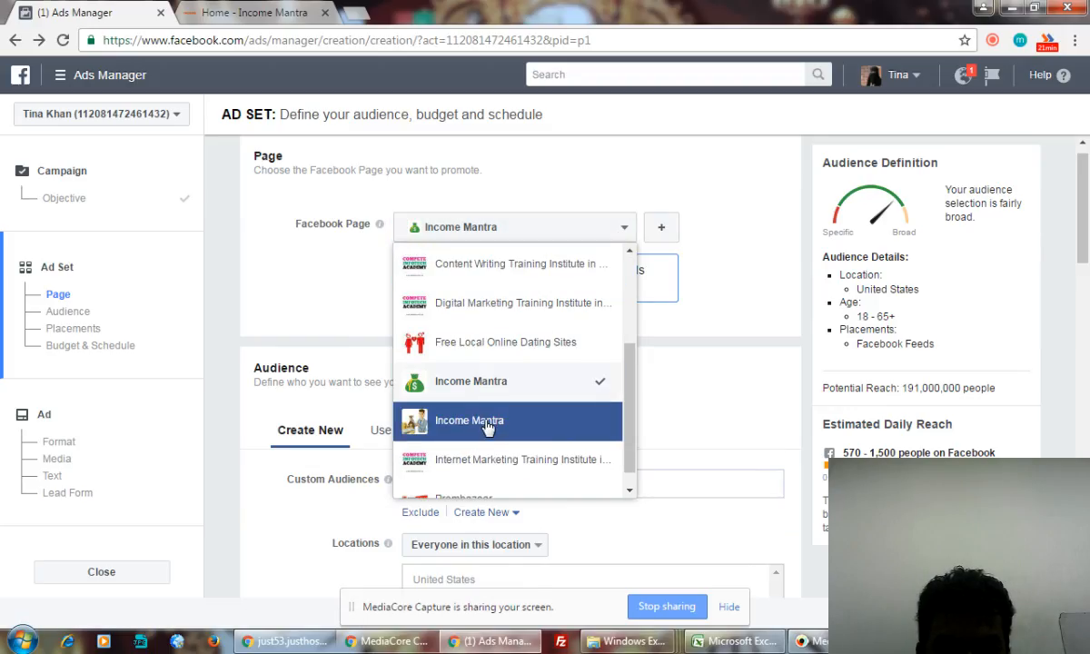
left_click(488, 423)
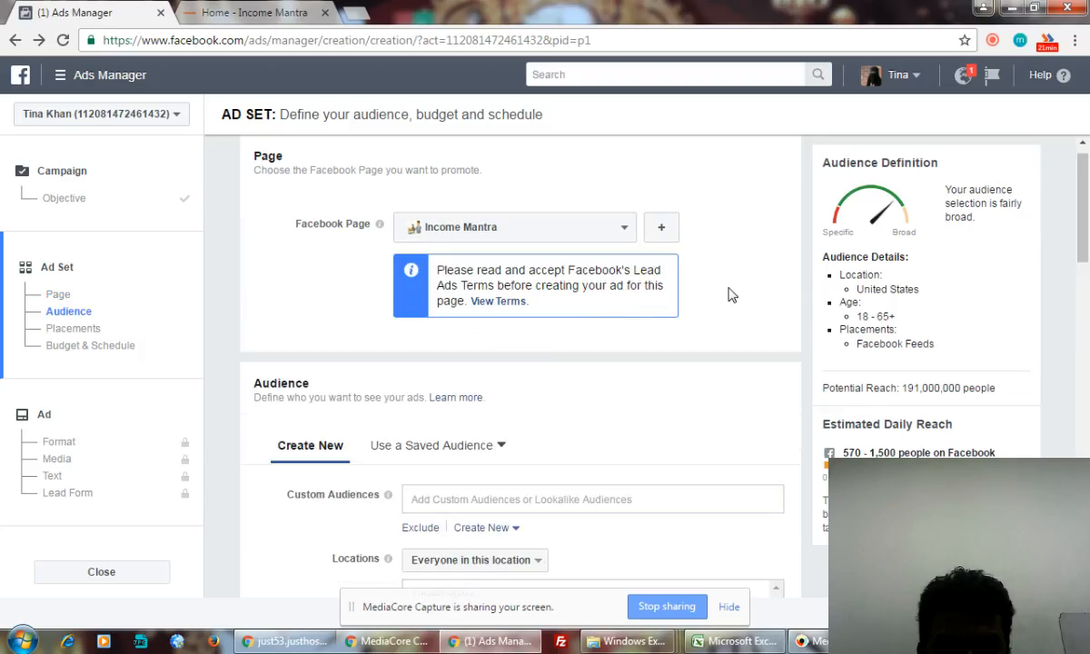
- Read through the Lead Ads Terms and agree to them
scroll(727, 294, "down", 1)
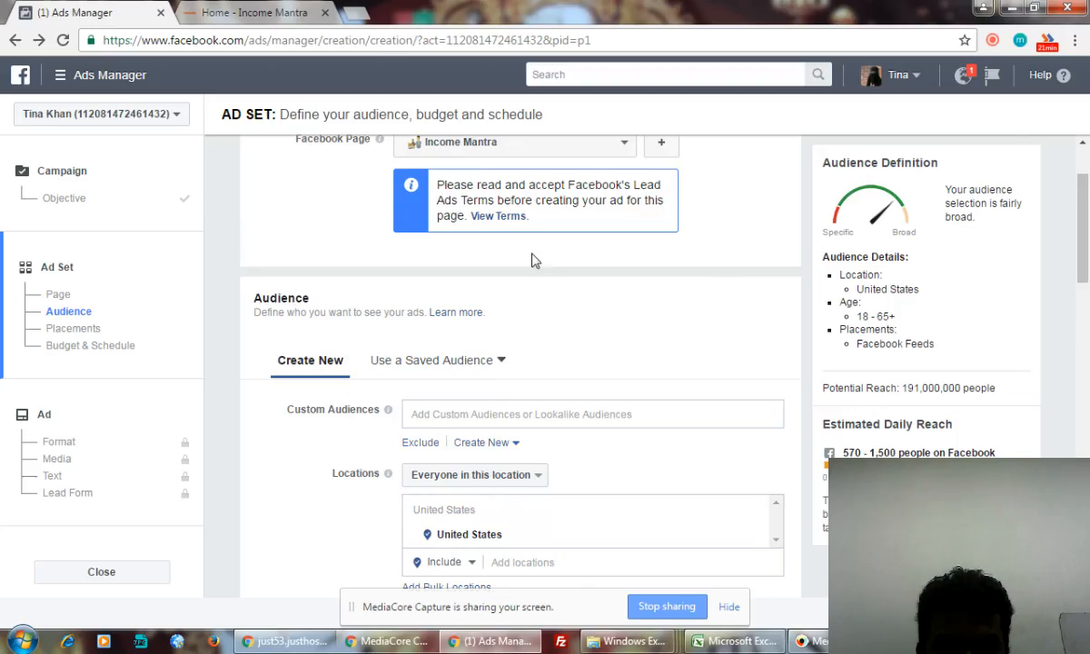
left_click(497, 216)
scroll(808, 497, "down", 3)
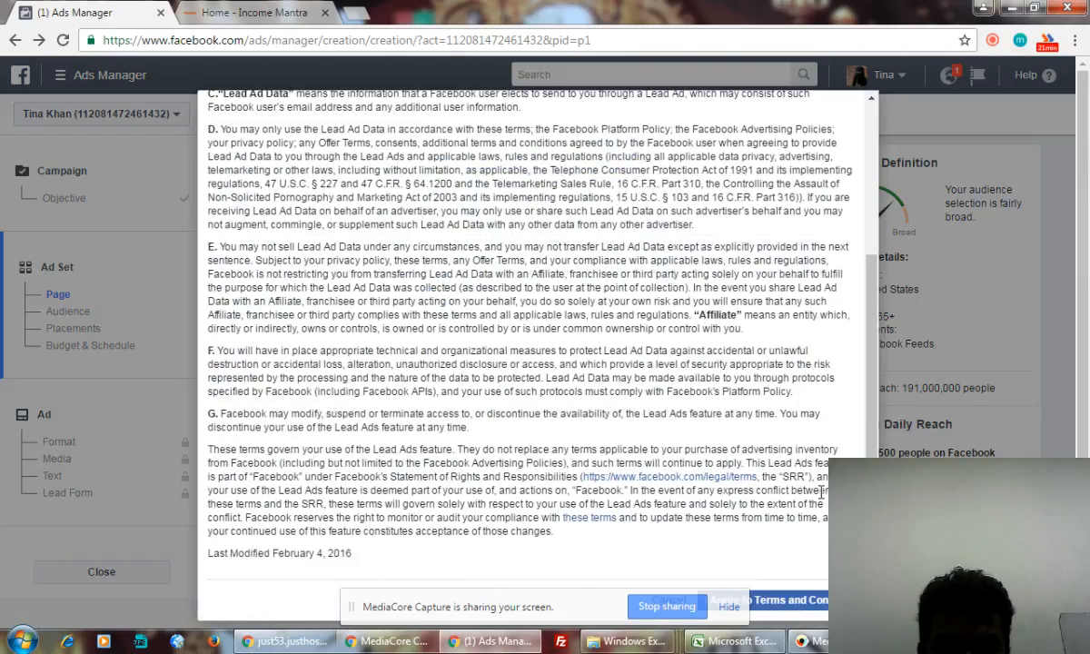
left_click(763, 573)
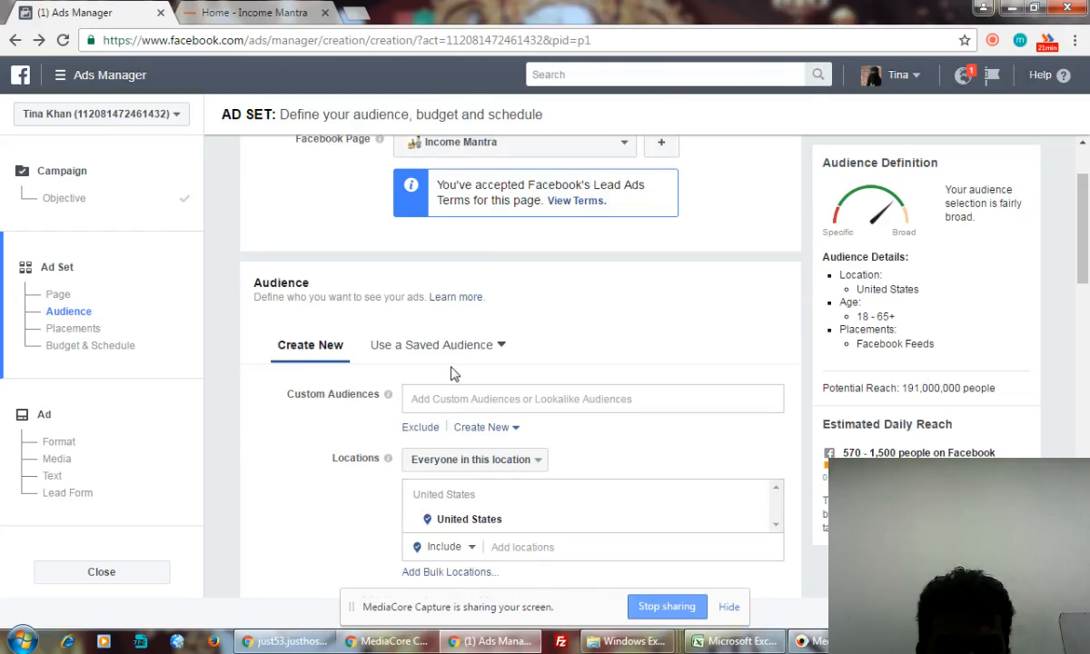
scroll(627, 360, "down", 2)
scroll(627, 359, "up", 1)
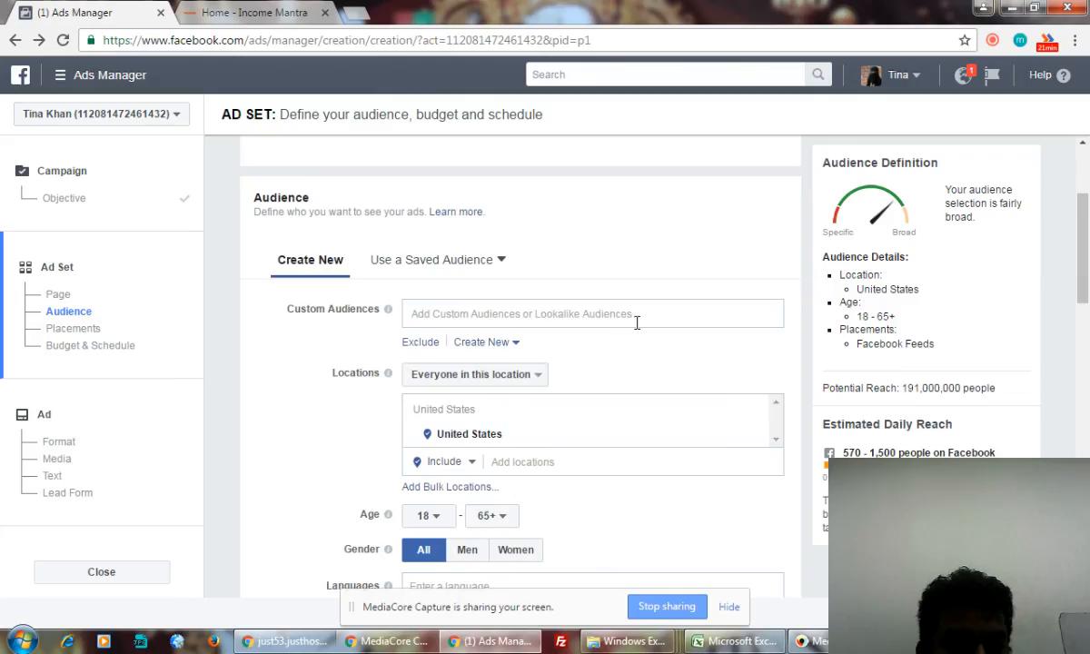
- Add the Lookalike (IN, 5%) Compete Infotech Academy custom audience to the ad set
left_click(504, 319)
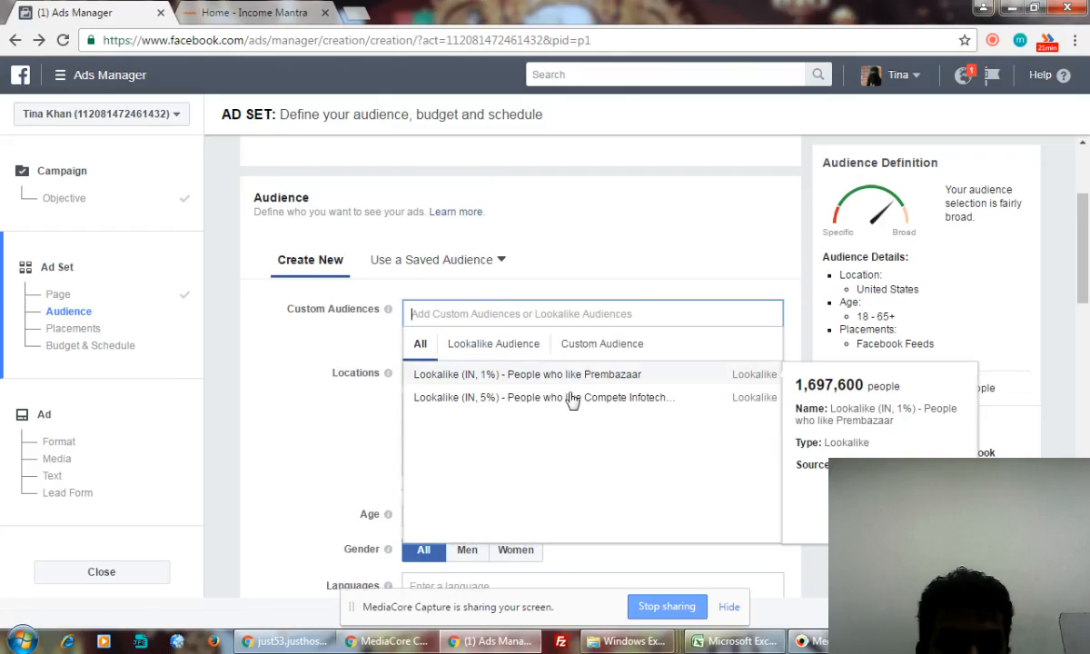
left_click(517, 400)
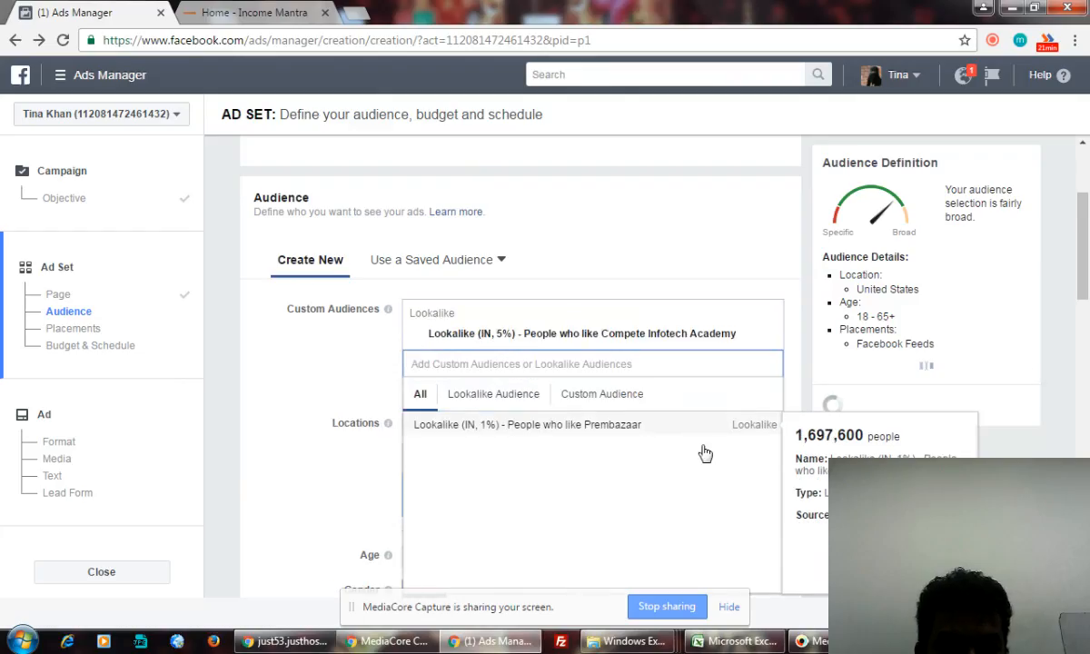
left_click(333, 354)
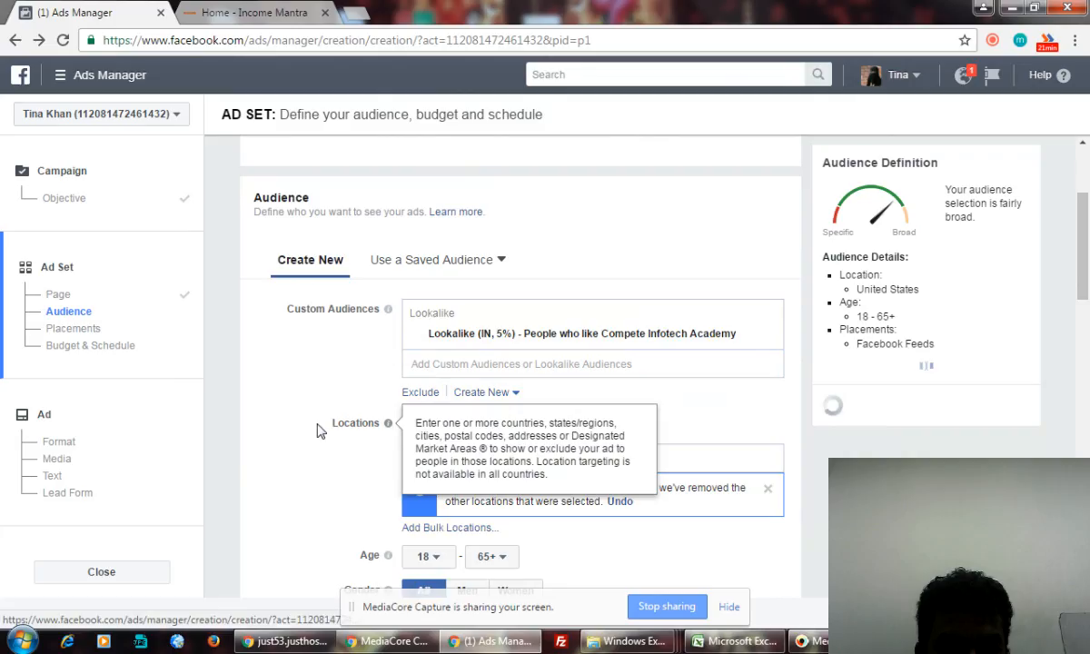
scroll(309, 431, "down", 1)
scroll(303, 427, "down", 1)
scroll(291, 413, "down", 1)
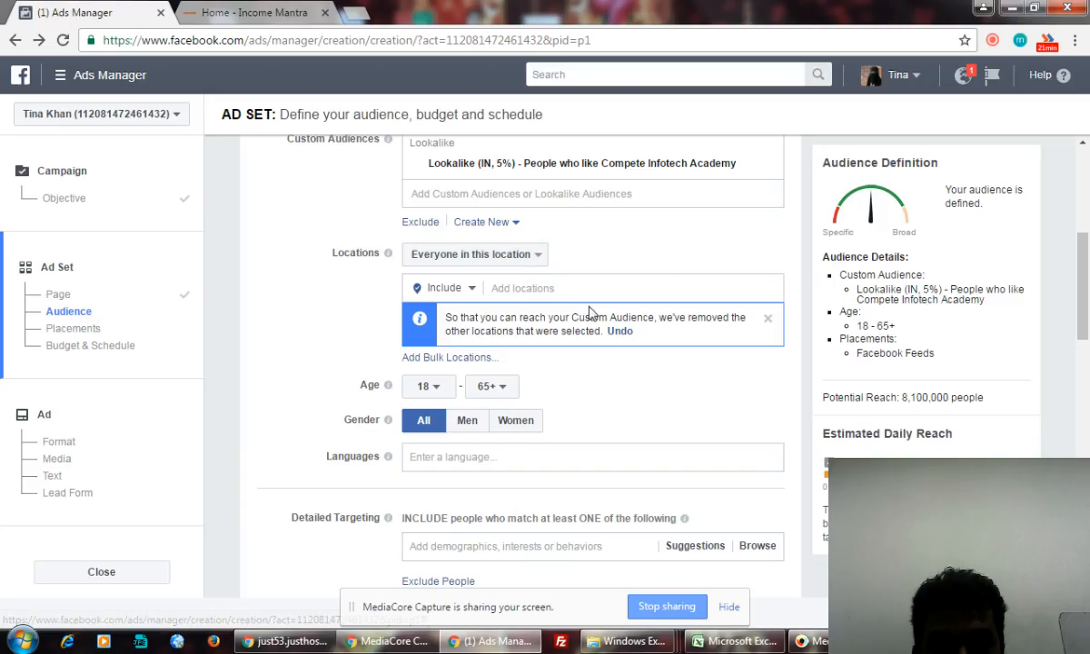
- Limit the ad set's location to India, reaching about 8,100,000 people
left_click(543, 288)
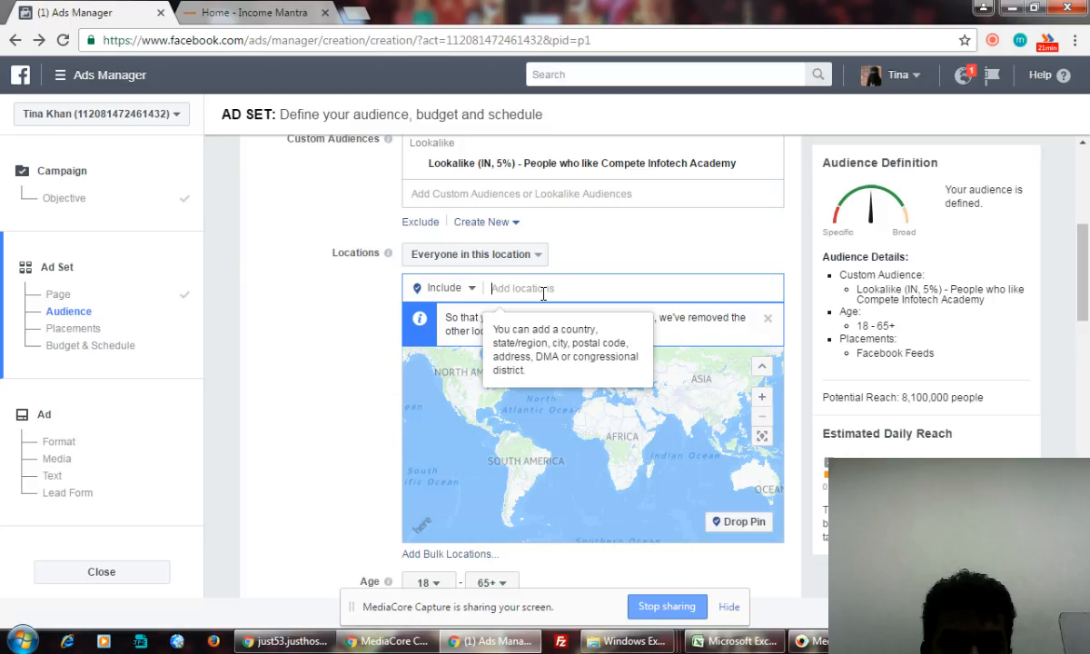
type("India")
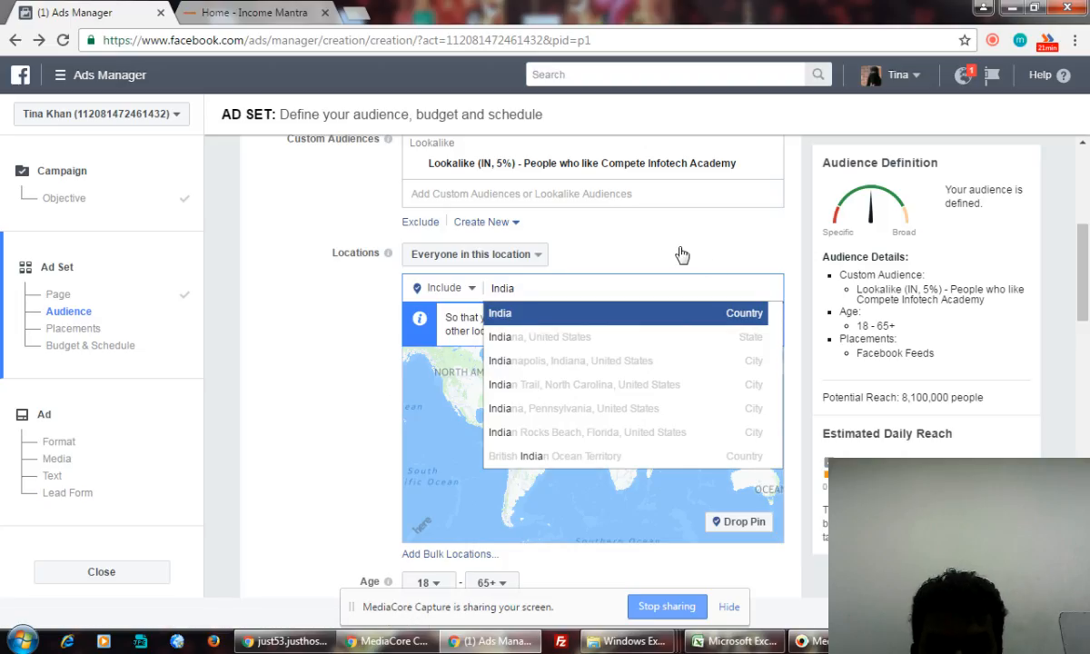
key("Return")
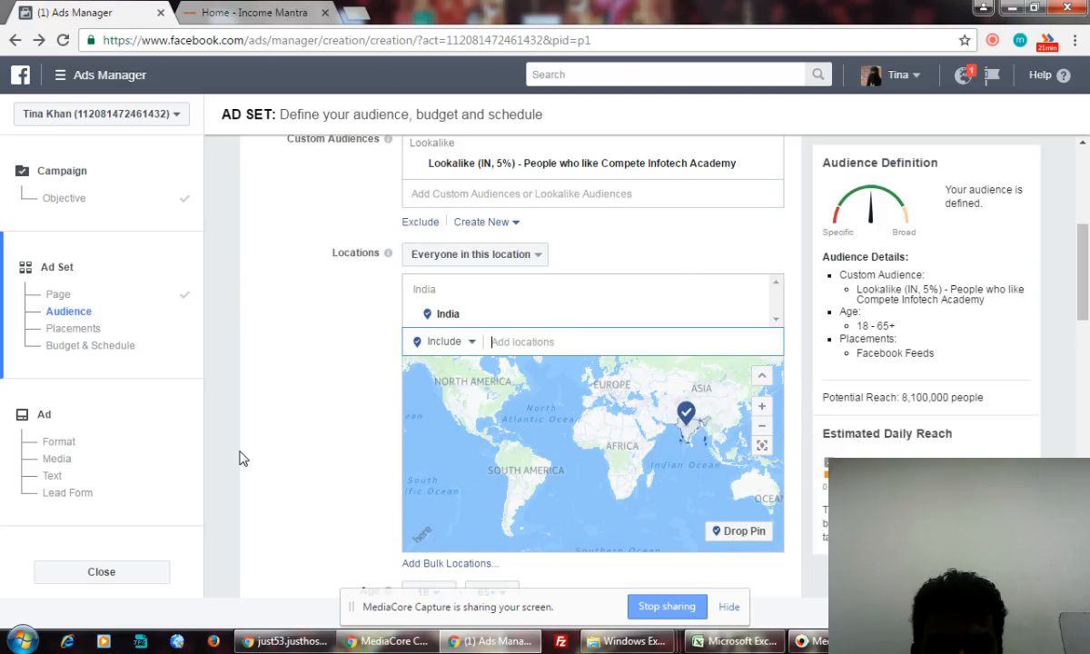
scroll(254, 435, "down", 3)
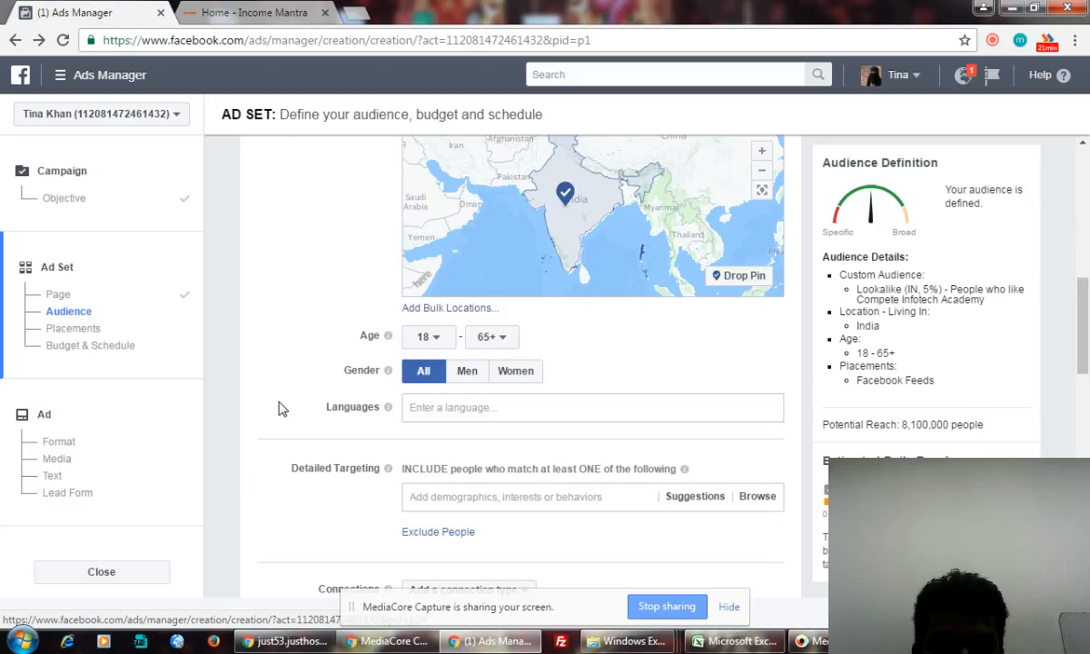
scroll(277, 410, "down", 2)
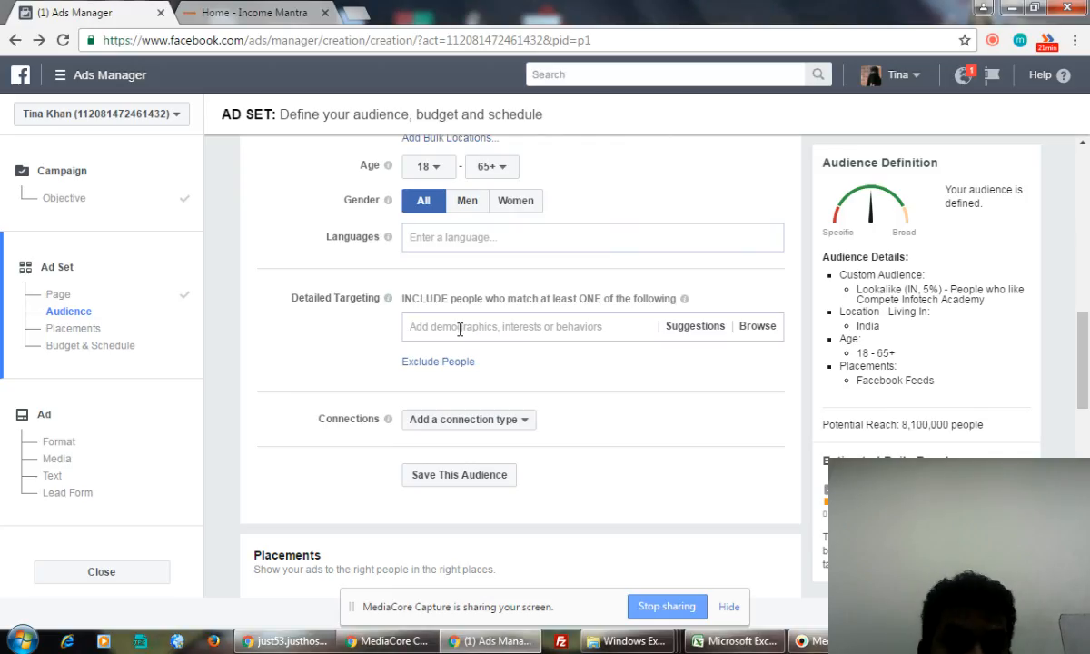
left_click(476, 430)
mouse_move(460, 502)
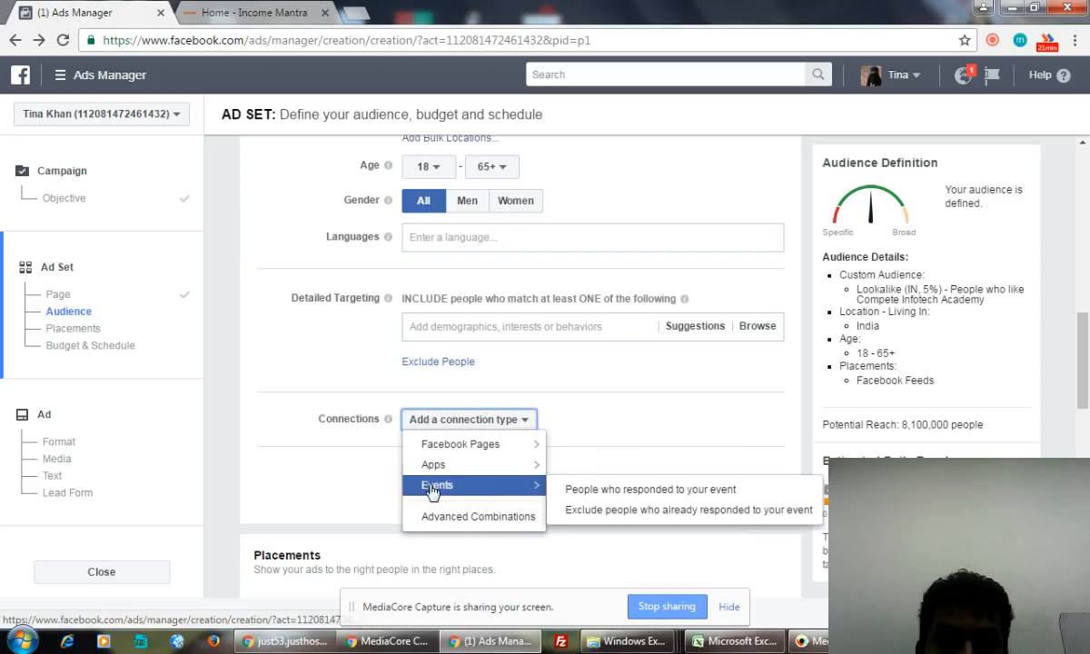
left_click(280, 474)
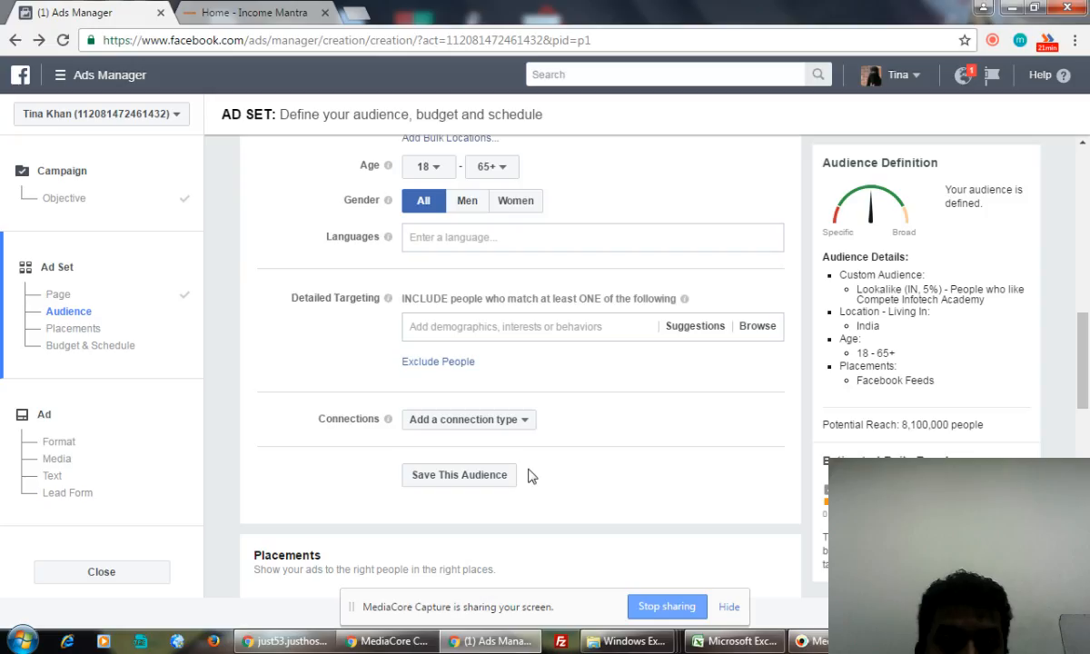
scroll(663, 459, "down", 2)
scroll(664, 459, "down", 3)
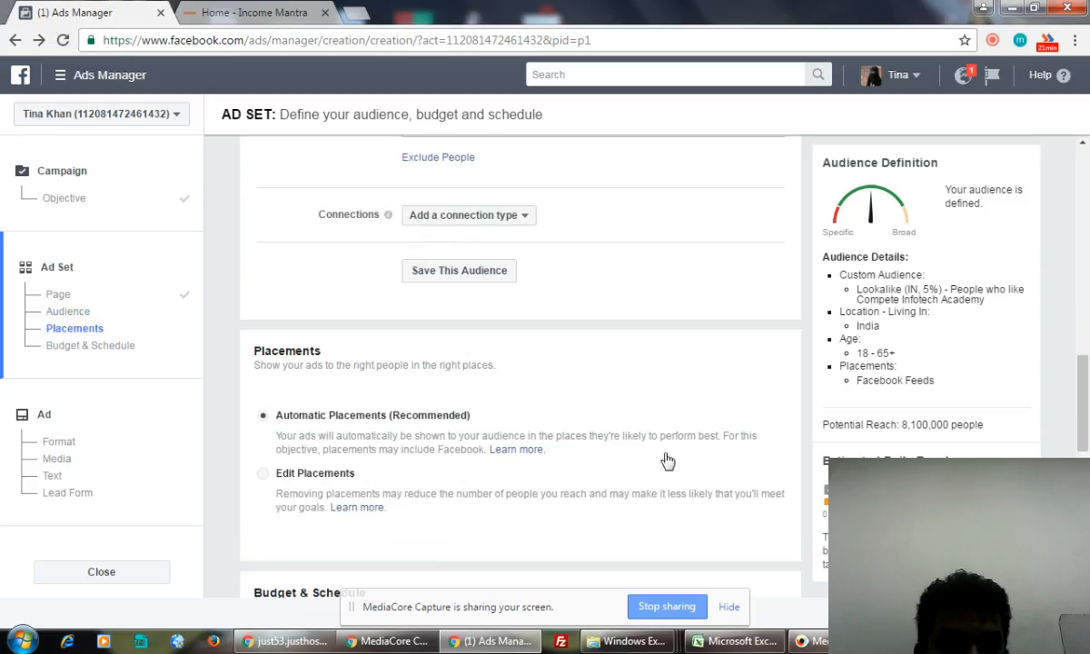
scroll(666, 460, "up", 2)
scroll(668, 461, "up", 1)
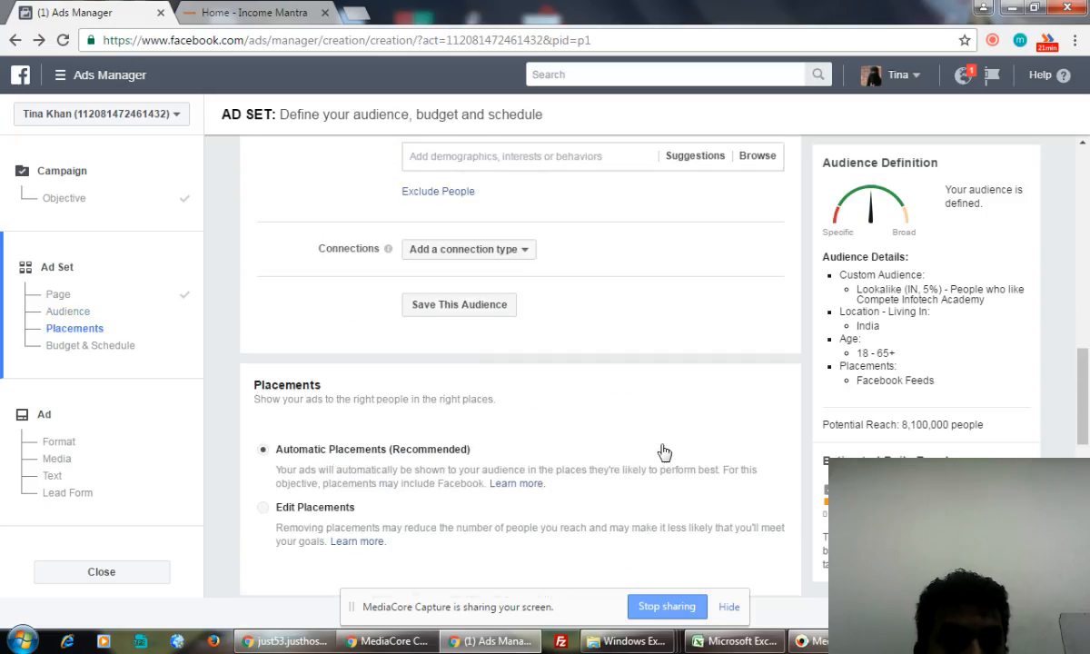
left_click(523, 254)
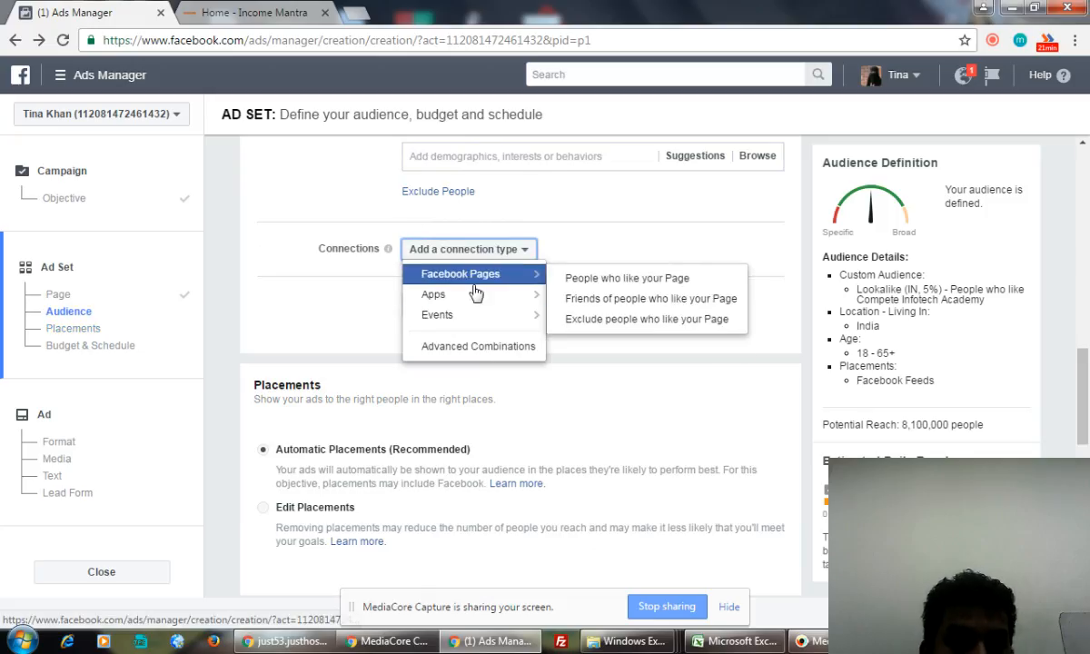
mouse_move(462, 325)
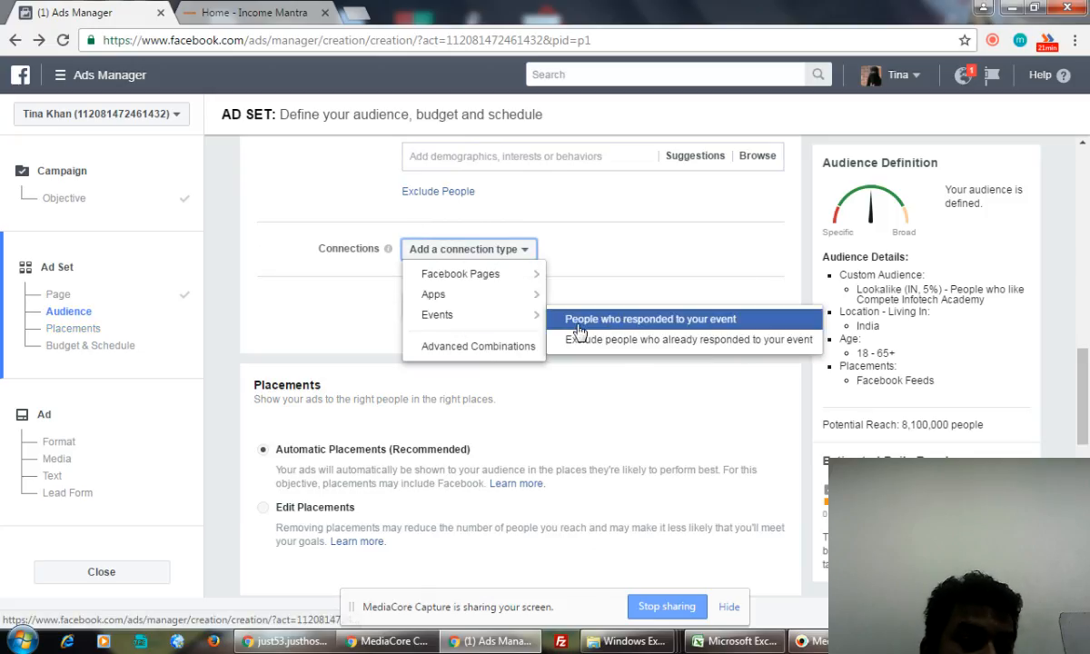
mouse_move(467, 271)
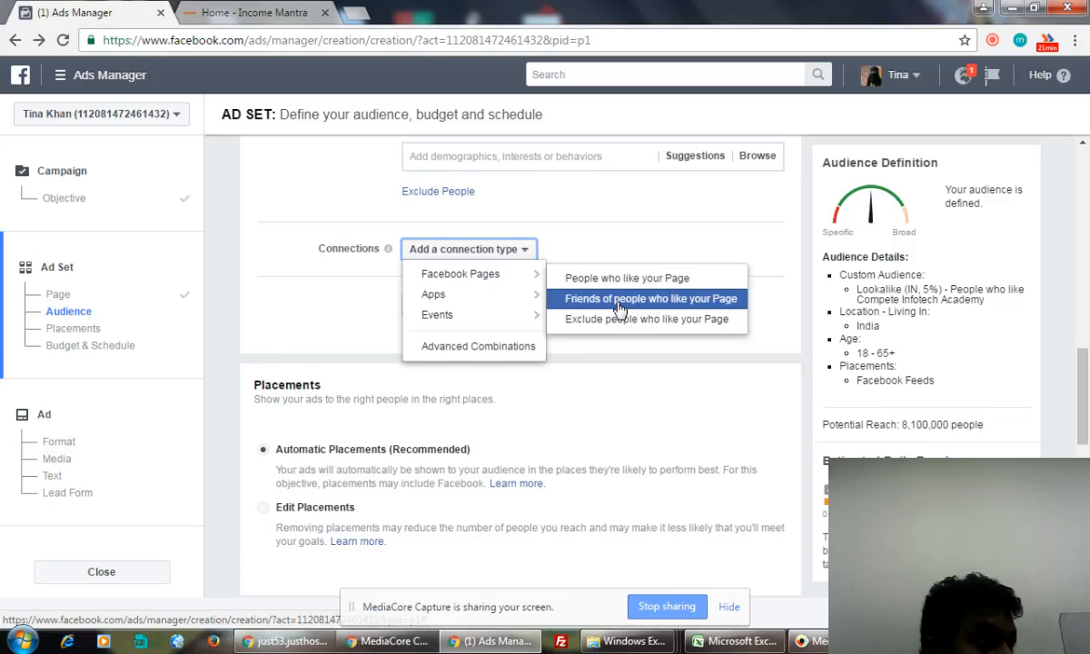
left_click(314, 316)
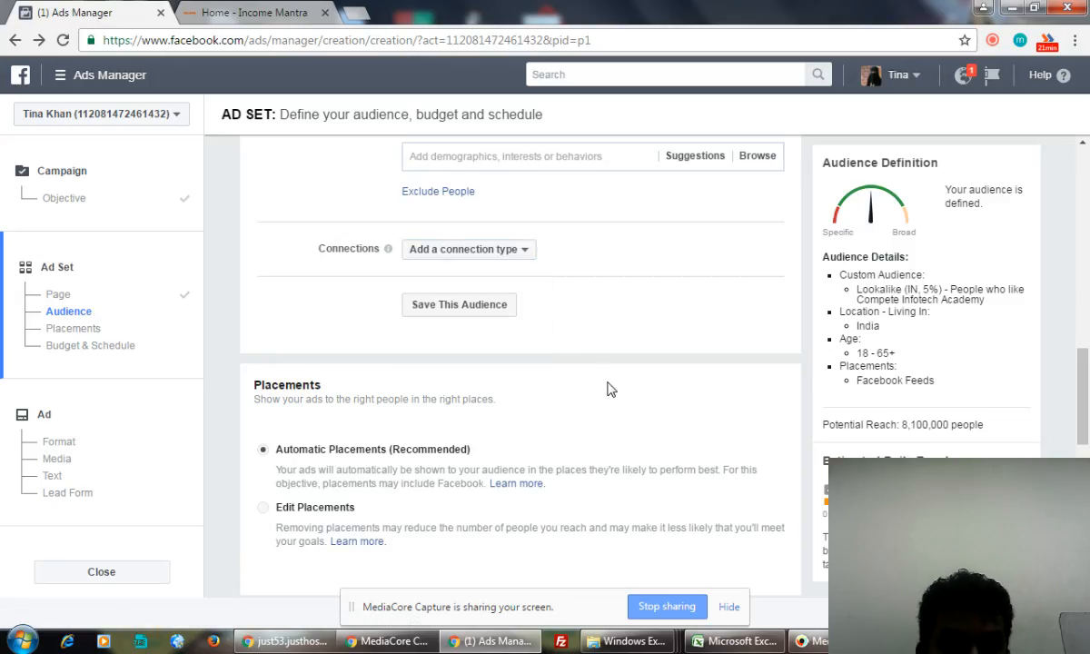
scroll(578, 386, "down", 1)
left_click(287, 421)
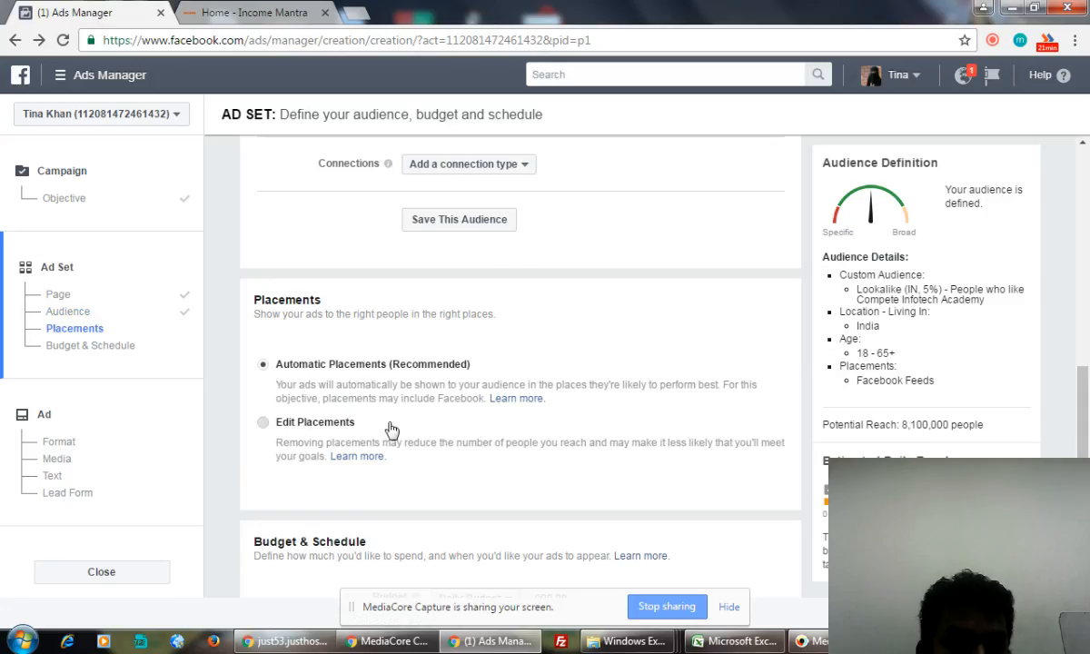
- Review Edit Placements, where only Facebook Feeds stay eligible; Instagram and Audience Network are Ineligible
scroll(633, 443, "down", 3)
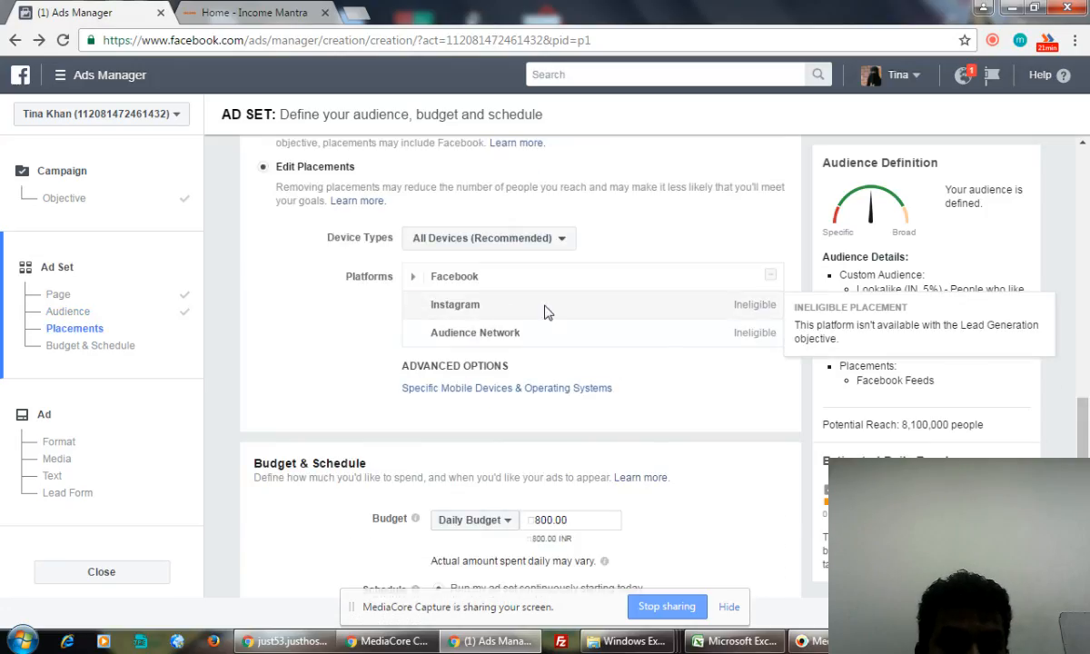
mouse_move(498, 280)
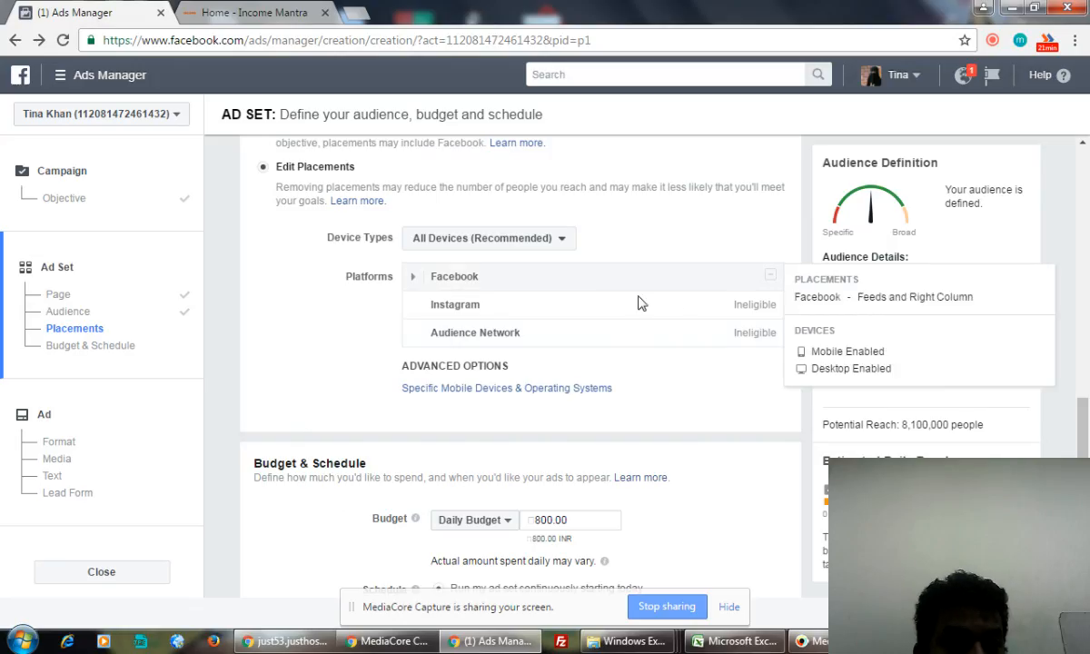
mouse_move(721, 315)
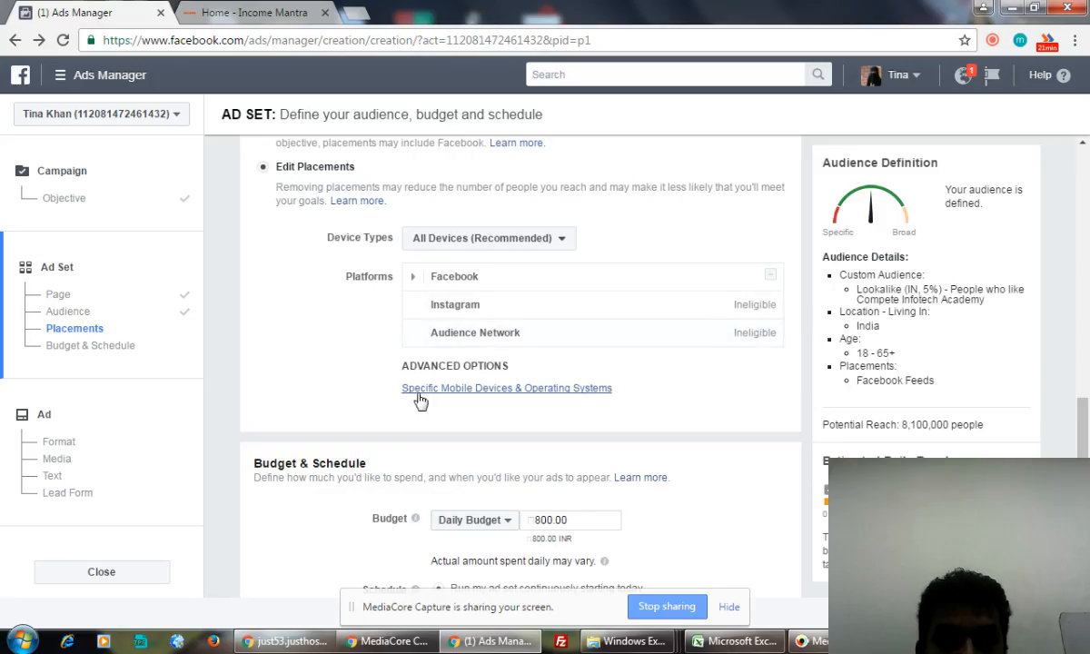
scroll(395, 400, "down", 2)
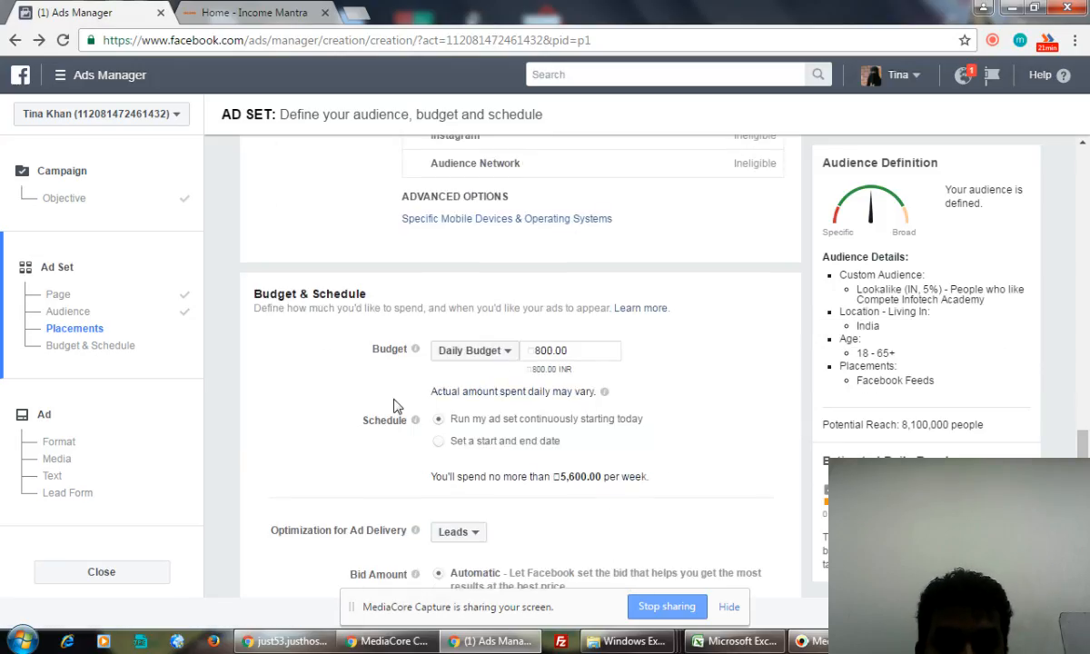
- Change the ad set's daily budget amount to 1
left_click(541, 350)
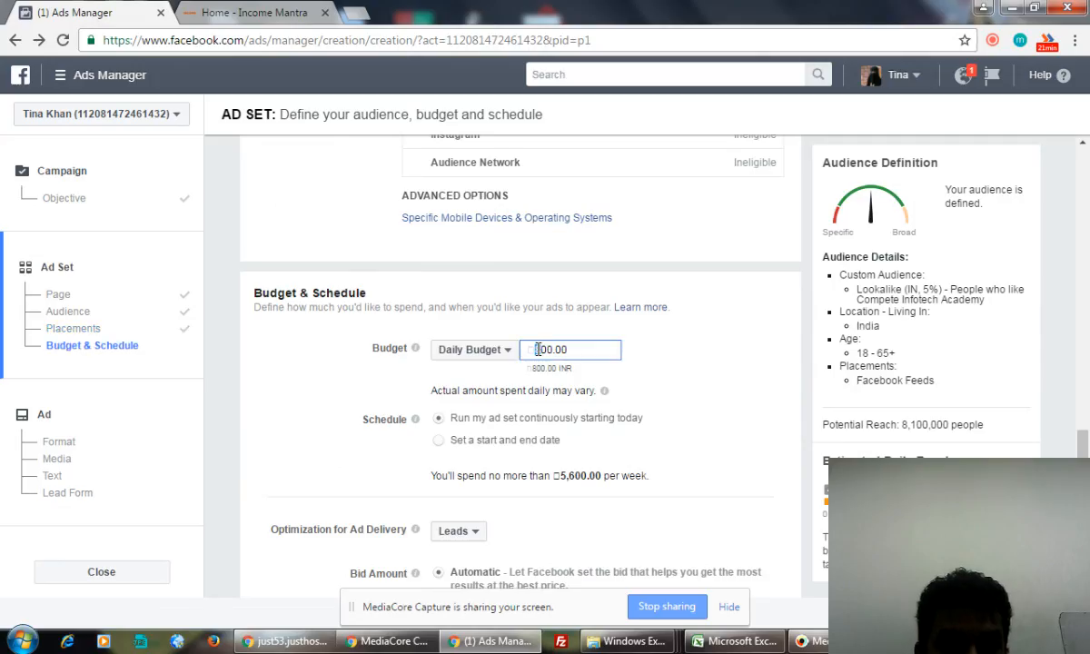
type("1")
left_click(698, 372)
scroll(697, 372, "down", 2)
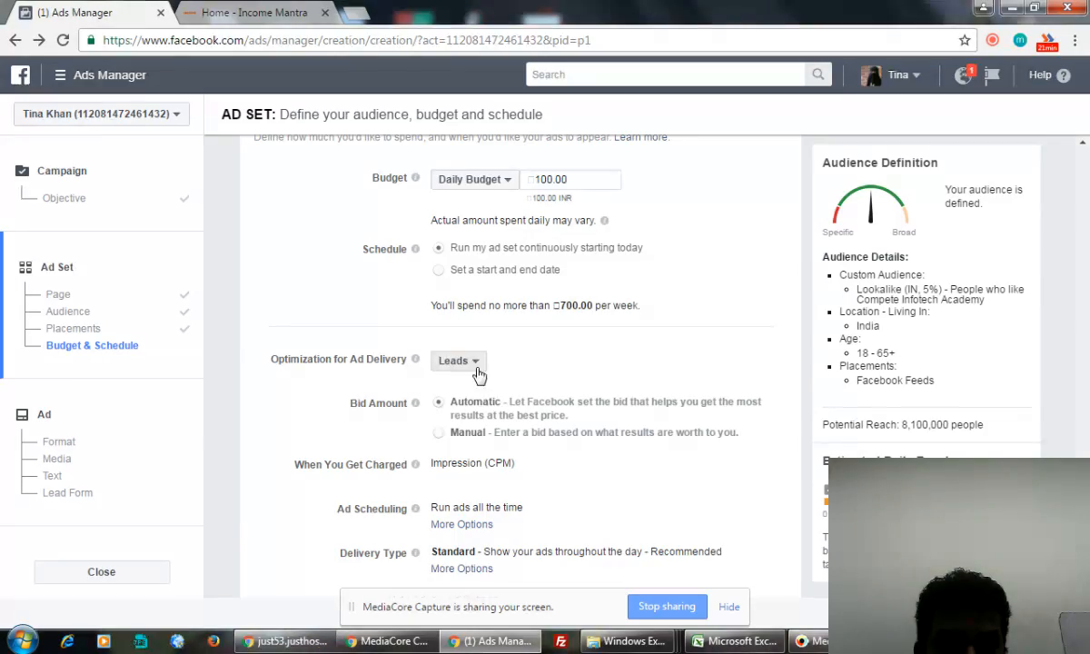
scroll(695, 356, "down", 1)
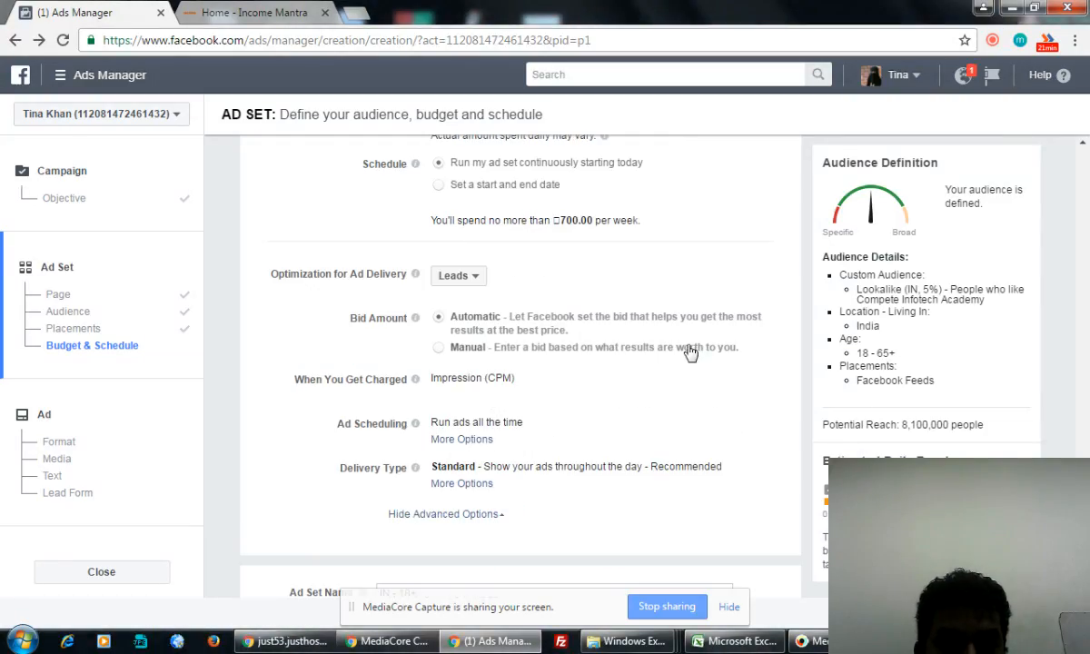
scroll(692, 353, "down", 1)
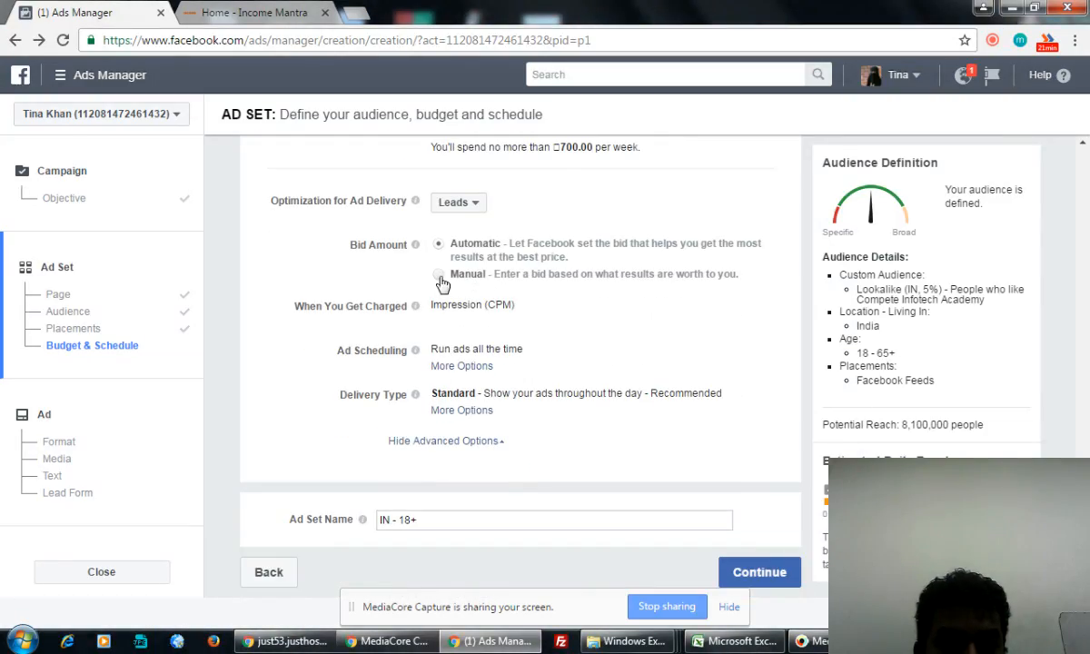
- Switch bidding to Manual with a bid amount of 1.00
left_click(440, 276)
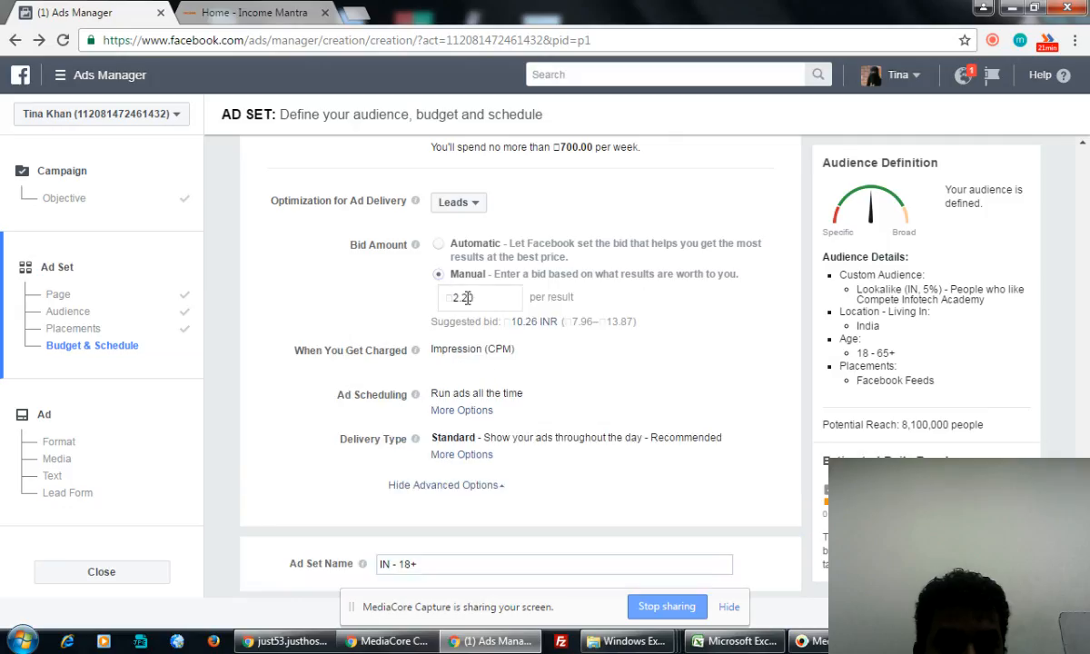
double_click(455, 299)
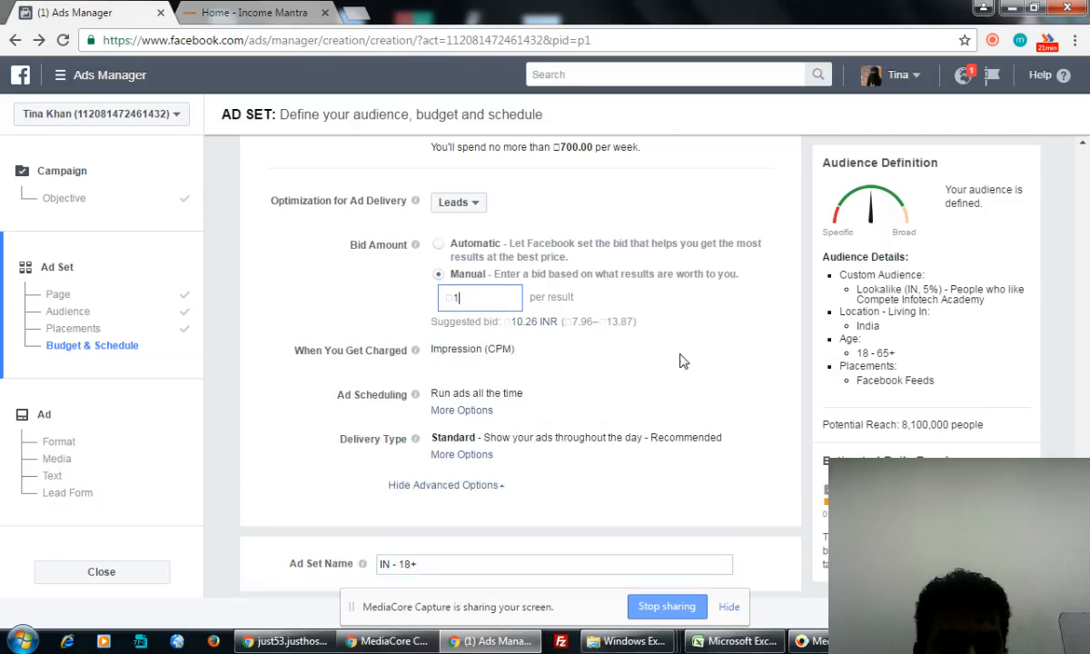
type("1.00")
scroll(688, 364, "down", 1)
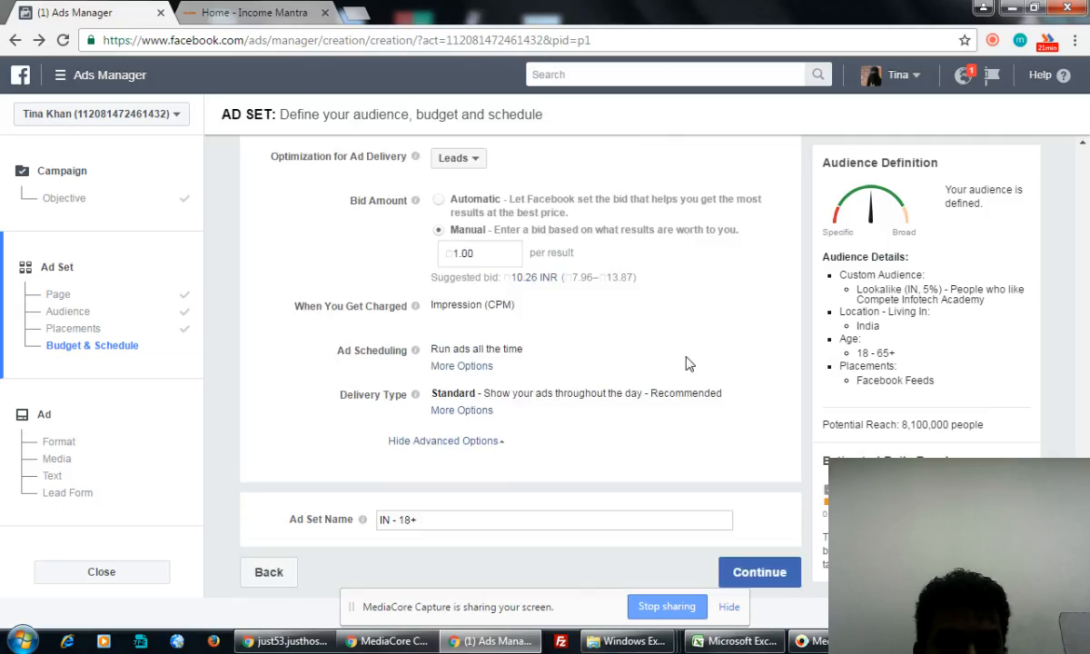
- Name the ad set 'IN - 18+ - Income Mantra Leads Generation' and continue to the ad
left_click(463, 520)
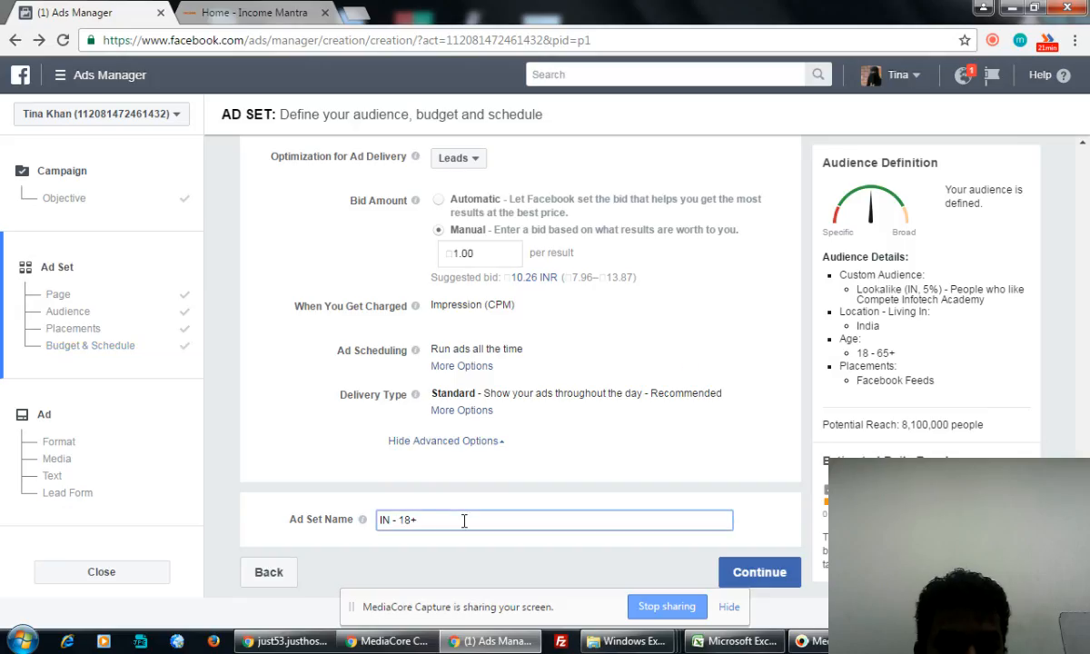
type("- Income Mantra")
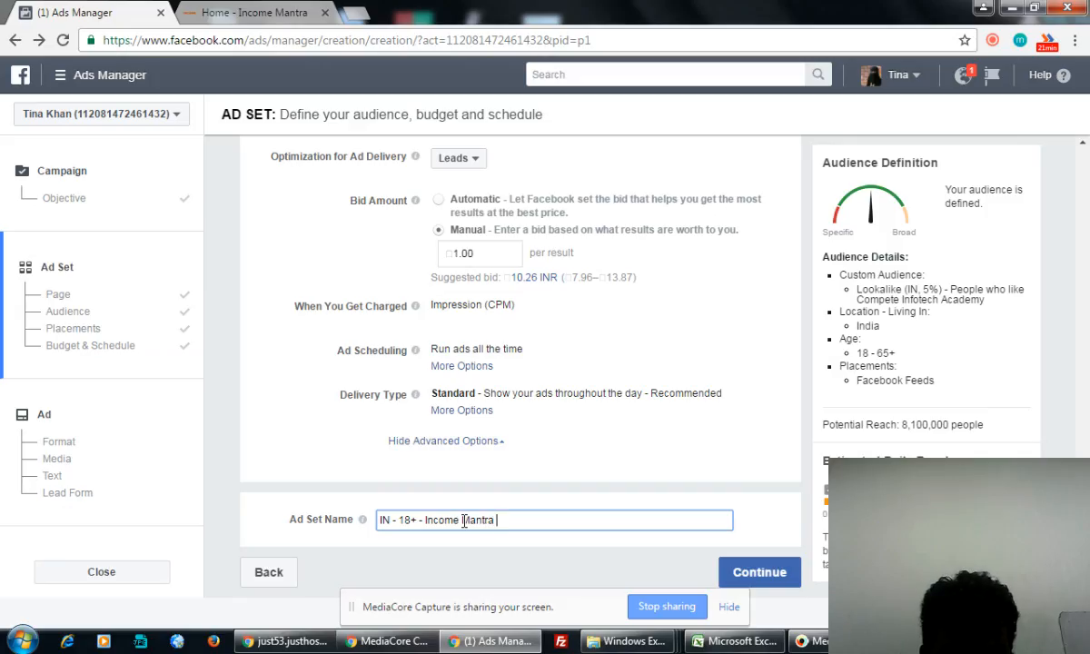
type(" Leads geen")
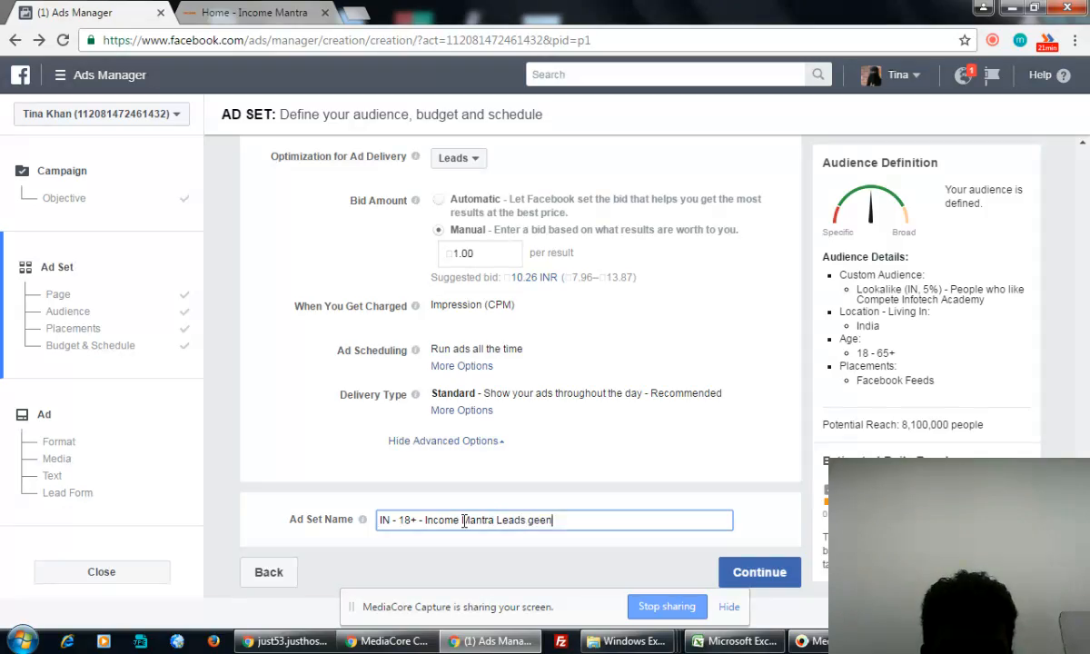
key("BackSpace")
key("BackSpace")
key("BackSpace")
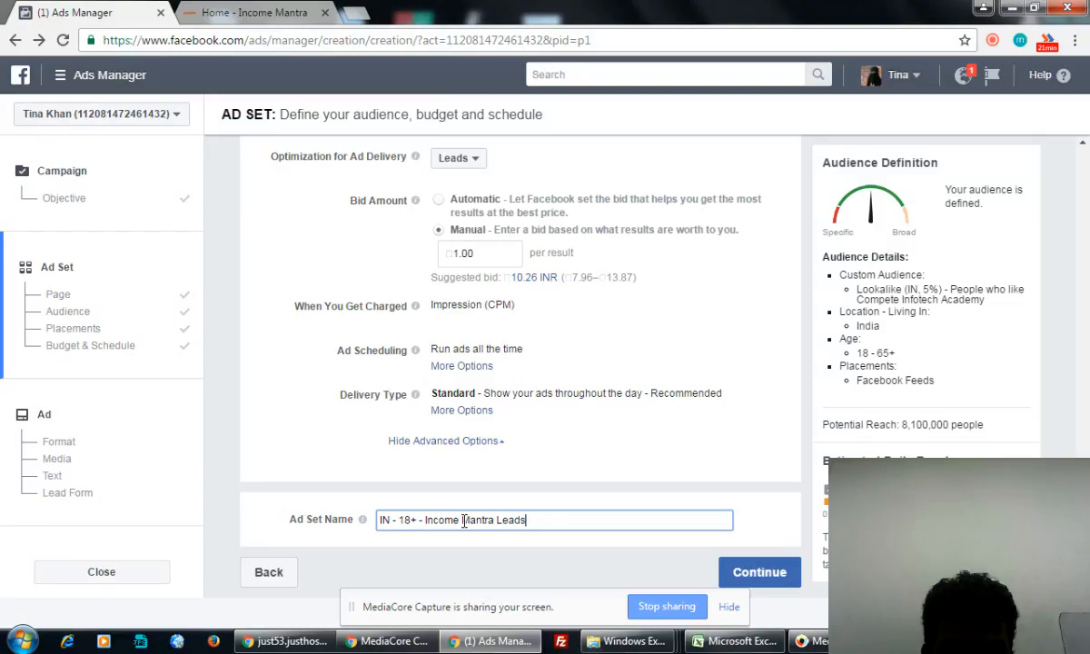
type("gene")
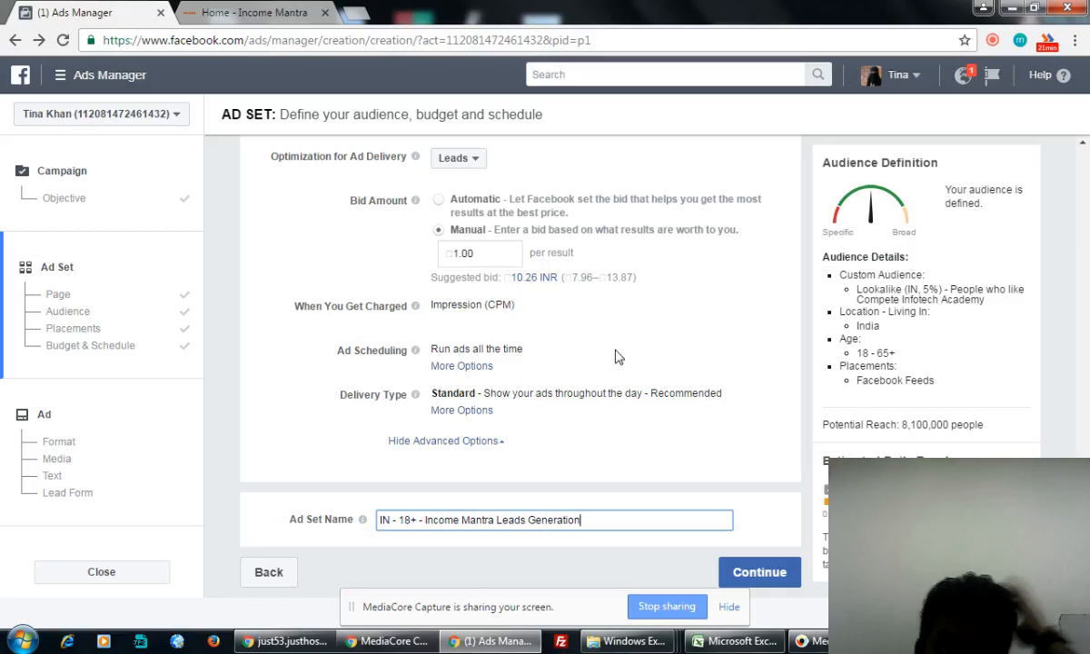
left_click(752, 578)
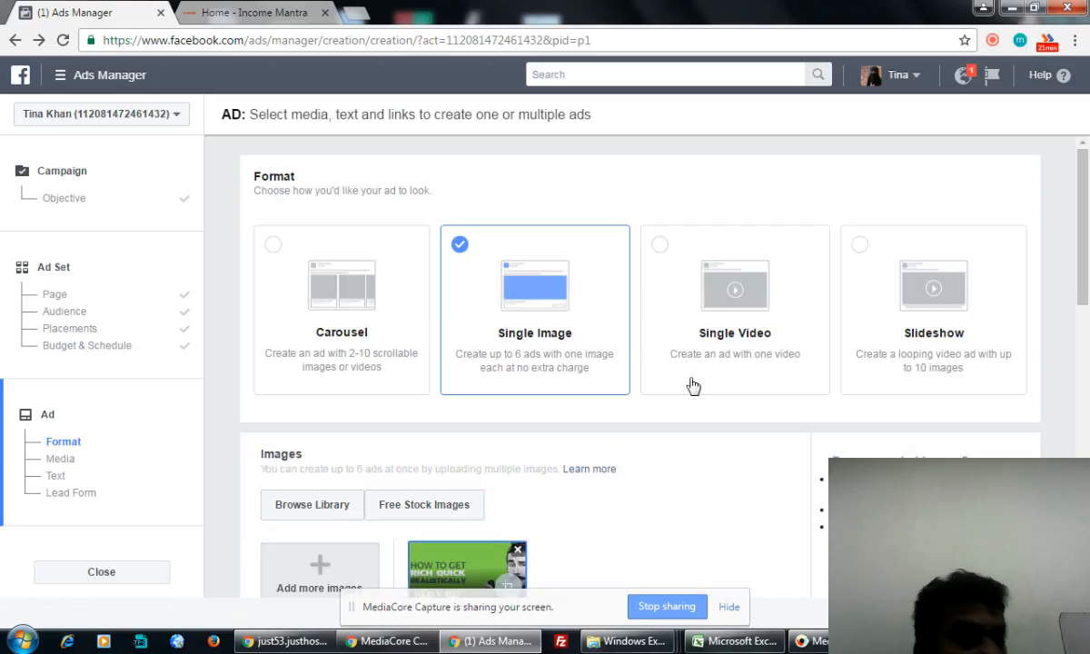
scroll(661, 451, "down", 2)
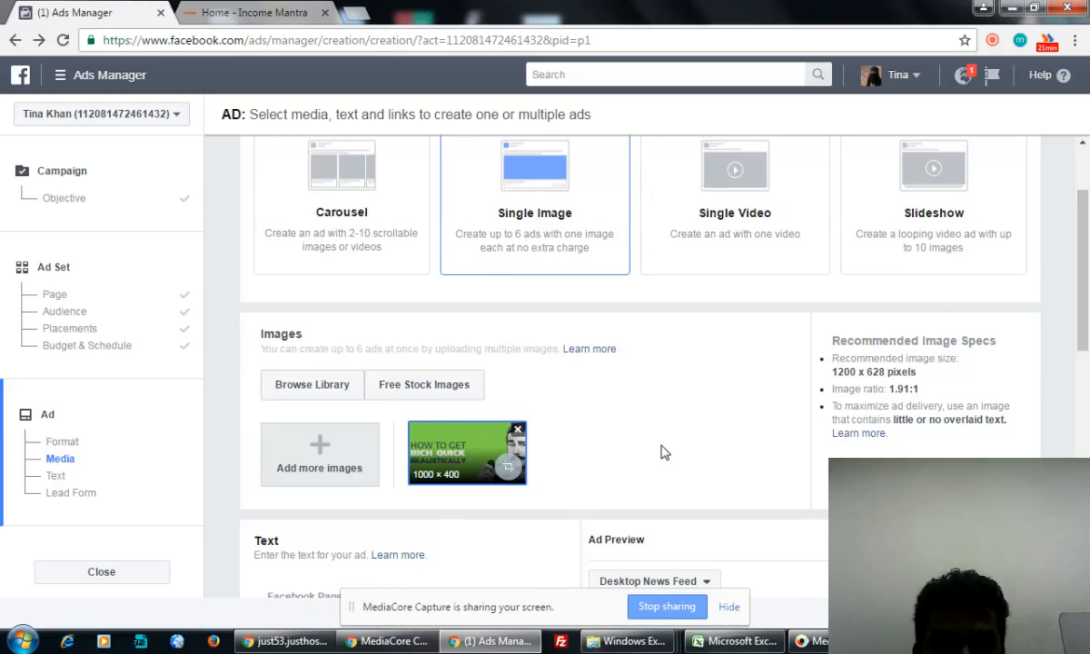
scroll(480, 453, "down", 1)
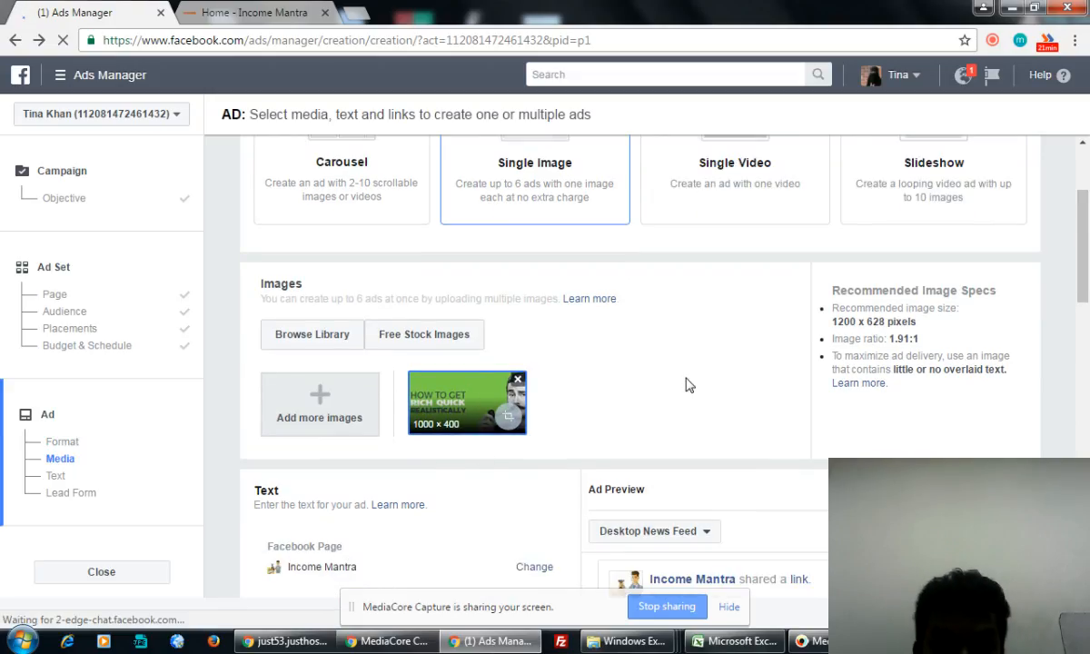
- Search Google for 'google adsense earning training' in a new tab
left_click(357, 14)
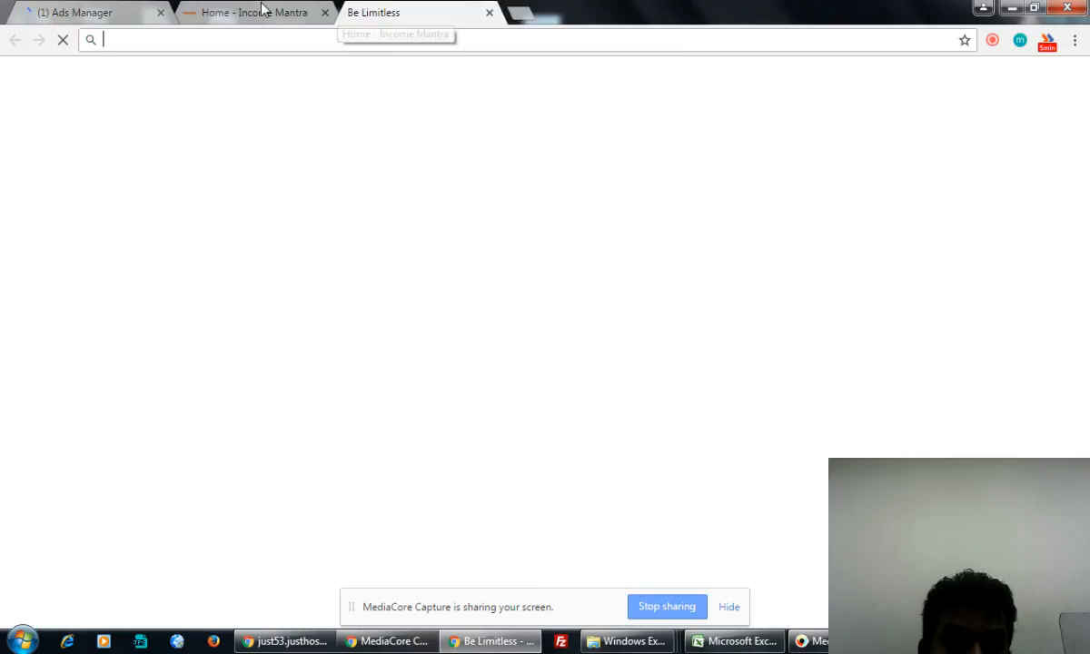
type("google")
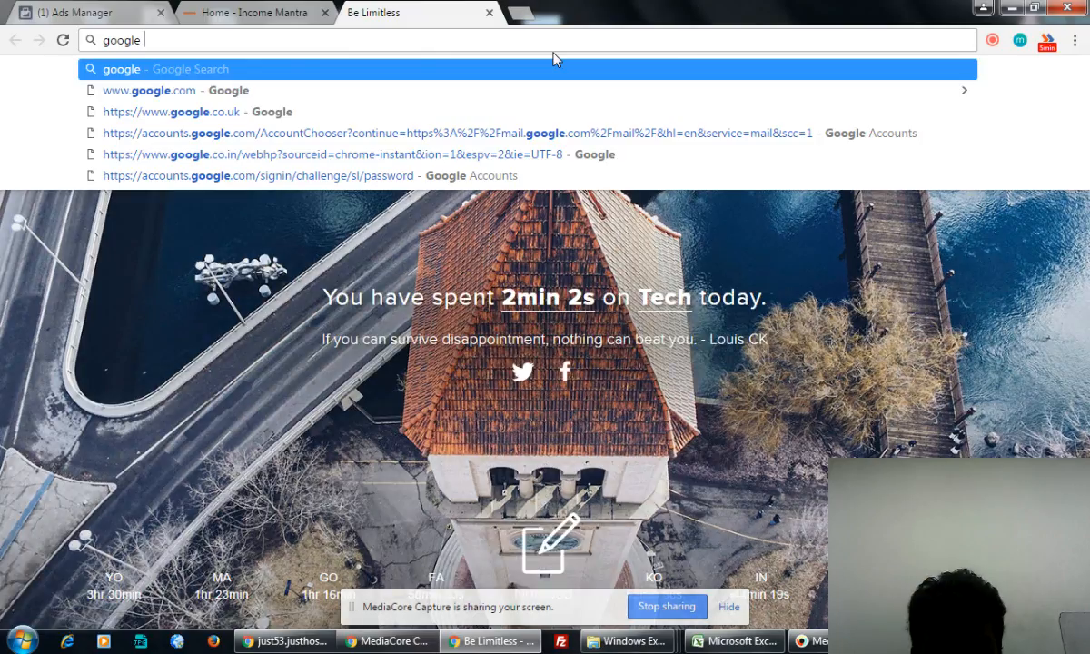
type(" adsense ear")
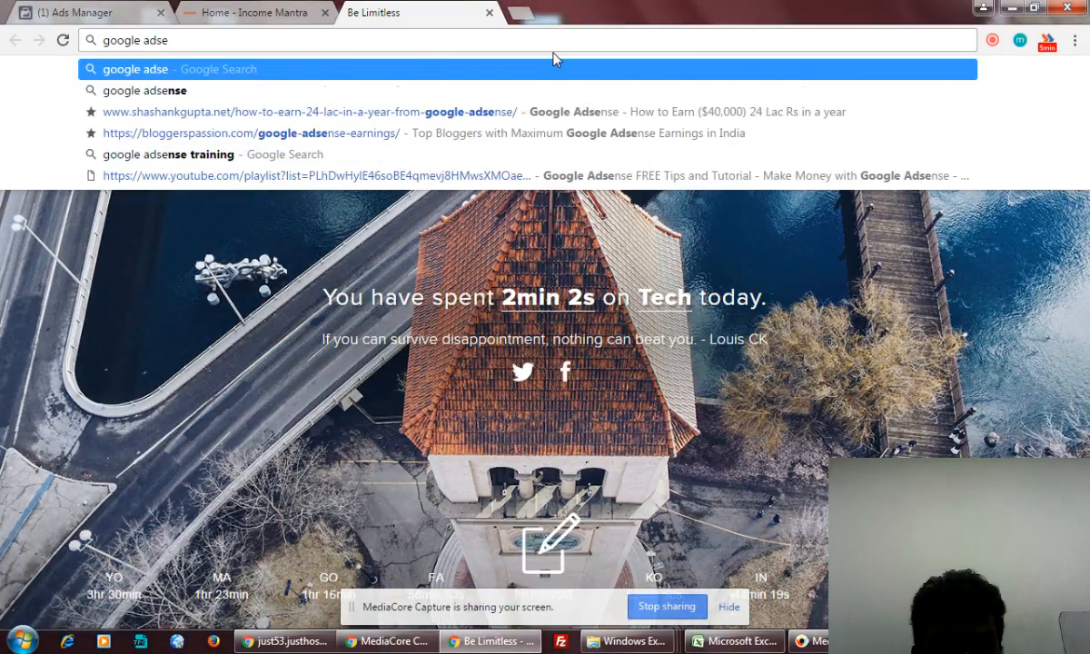
type("ning training")
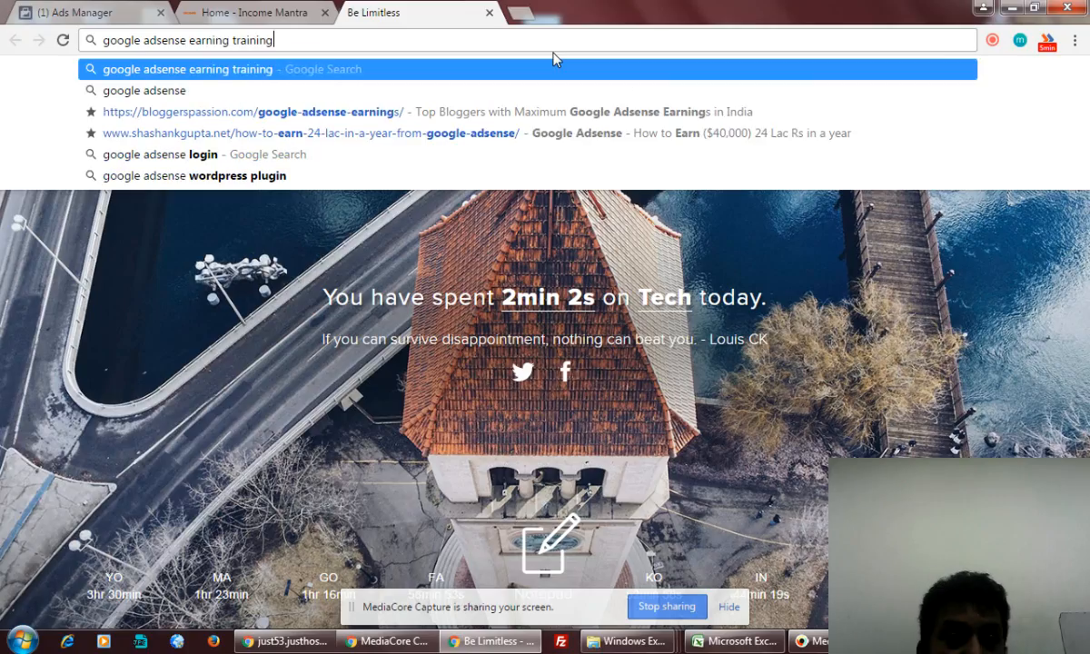
key("Return")
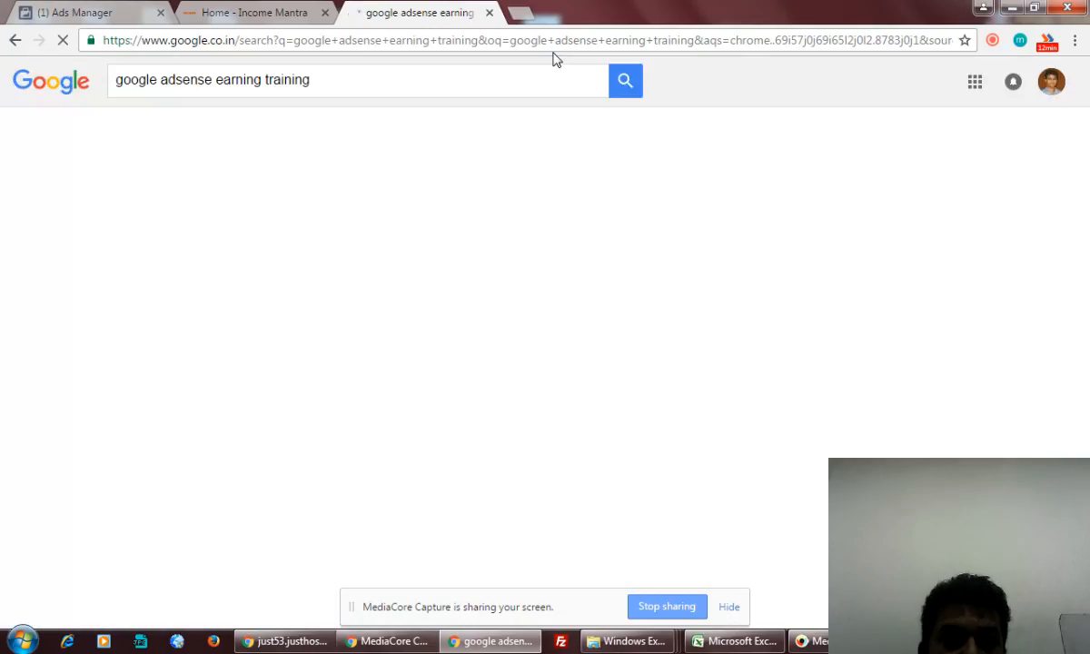
left_click(232, 136)
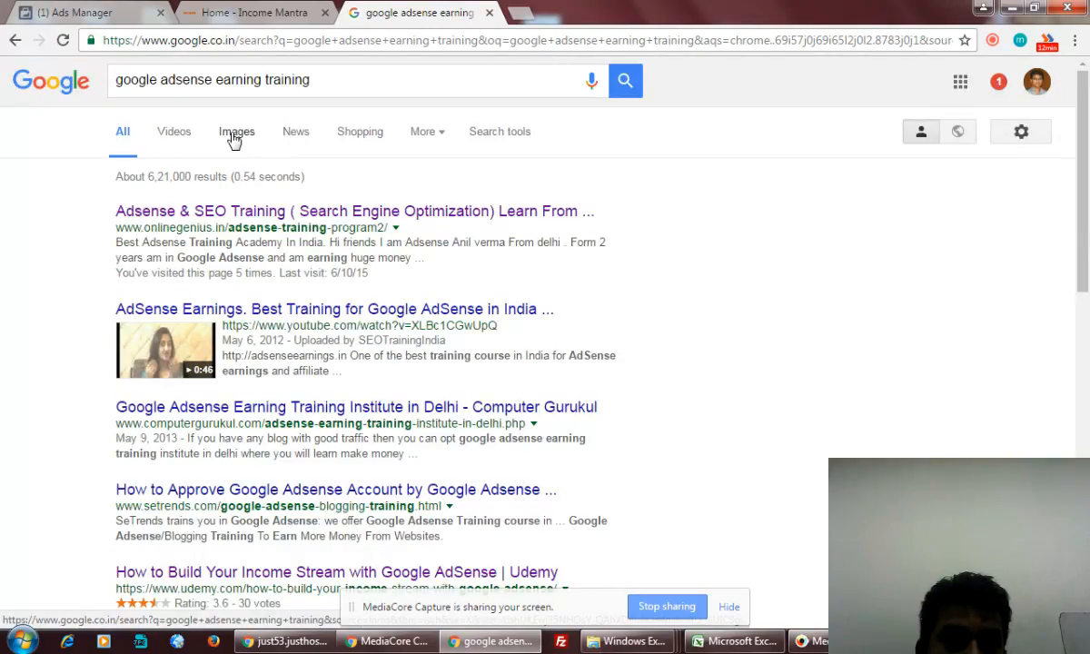
- Replace the query with 'digital marketing training' and show its Images results
left_click(307, 81)
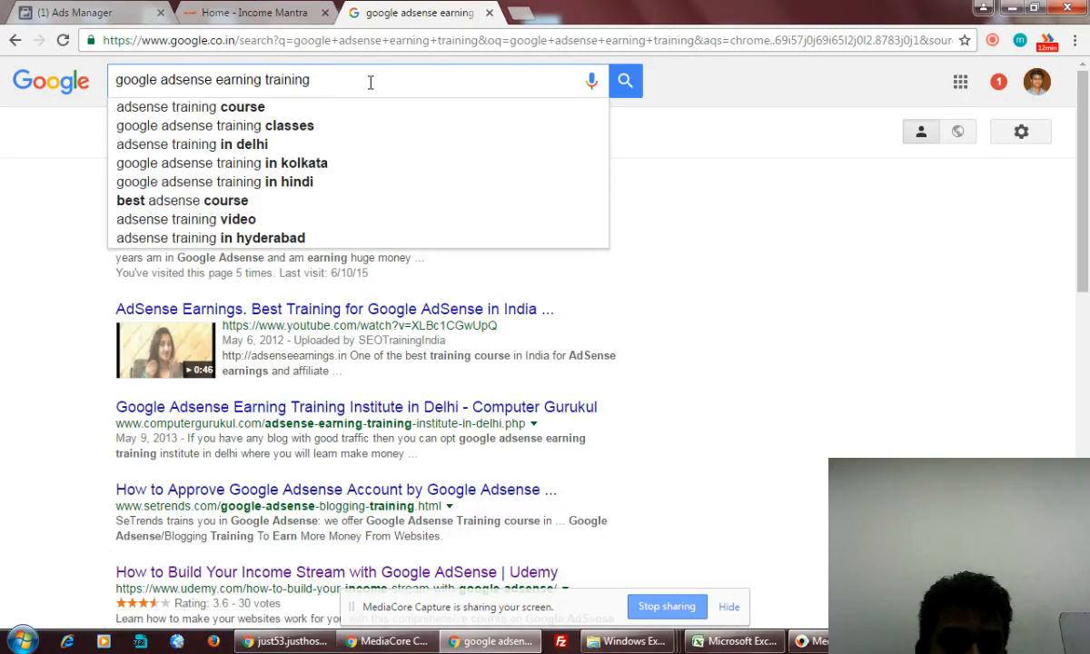
left_click_drag(370, 82, 95, 85)
type("digital ma")
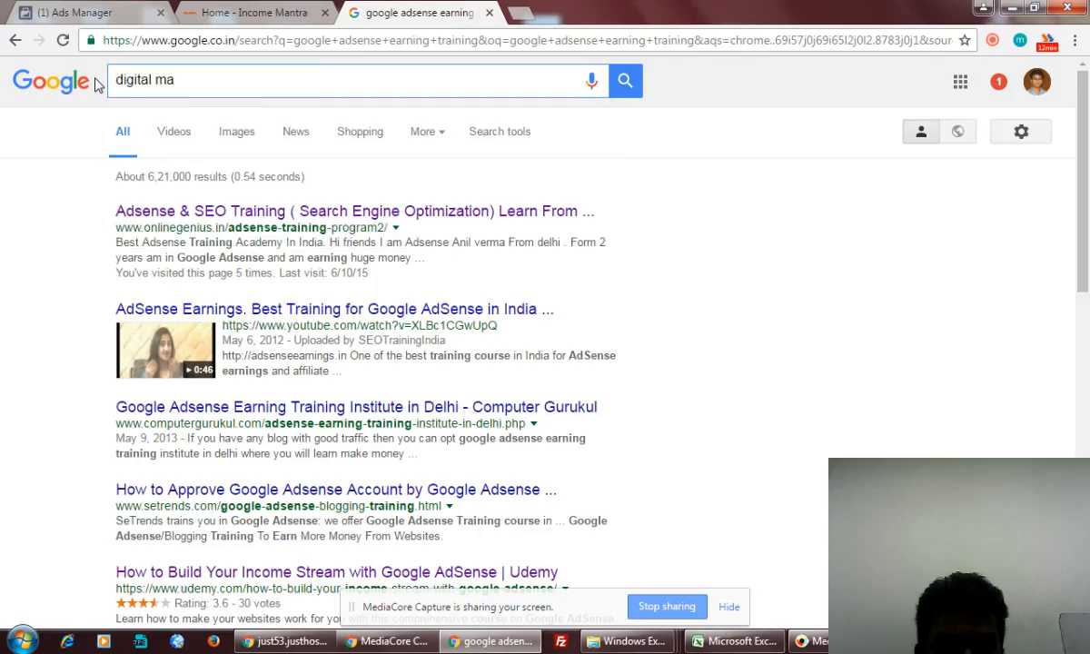
type("rketing traini")
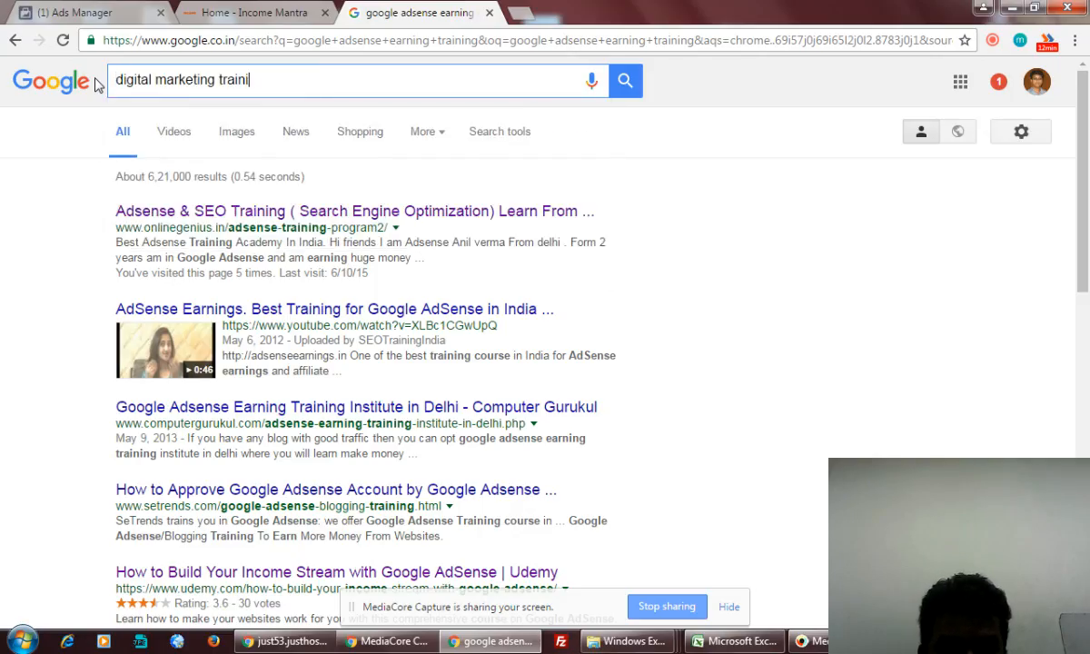
type("ng")
key("Return")
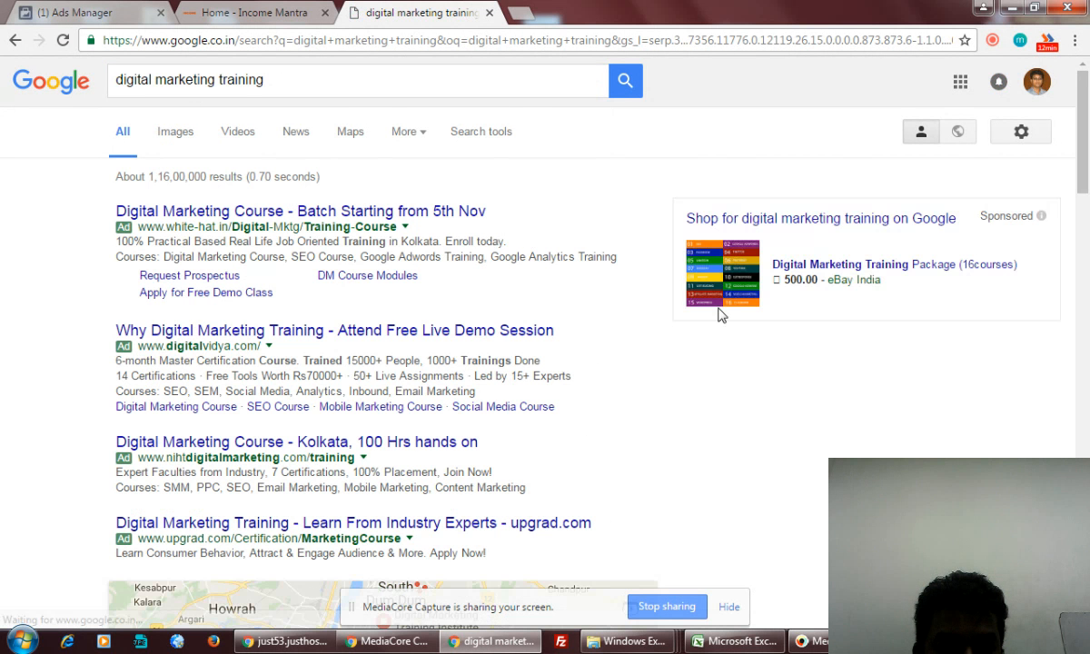
scroll(419, 277, "down", 3)
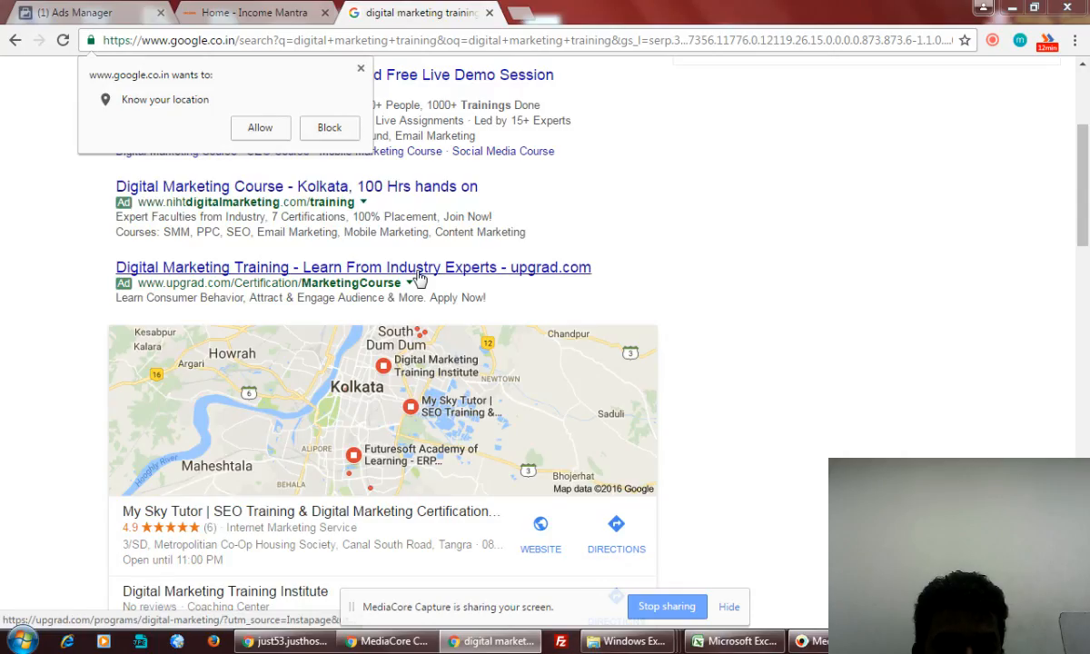
scroll(420, 277, "up", 3)
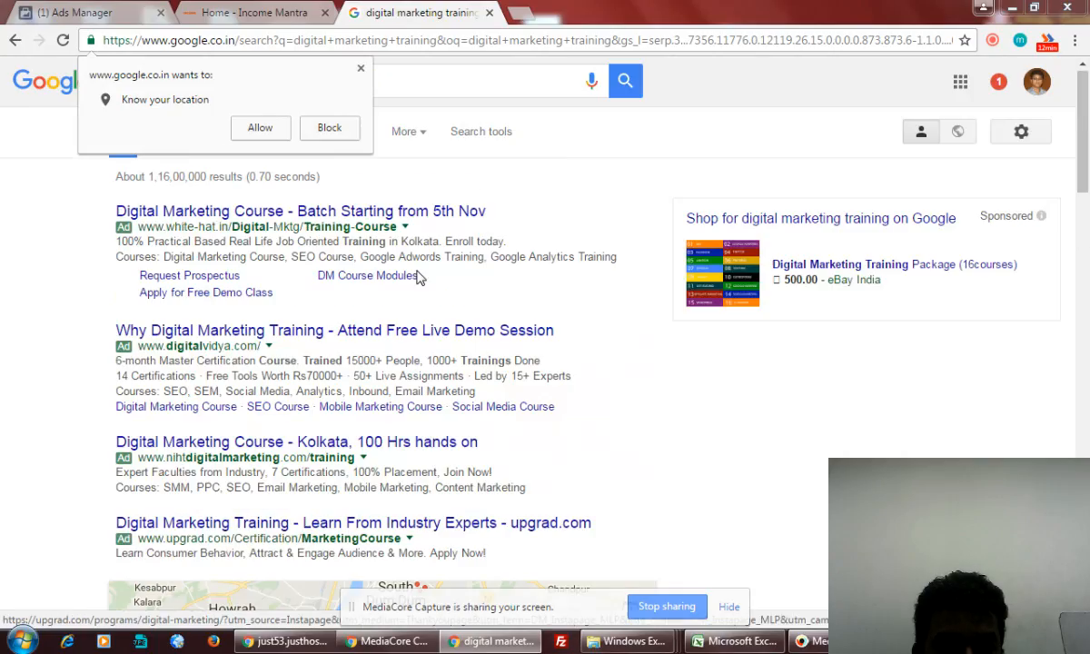
left_click(361, 69)
left_click(175, 137)
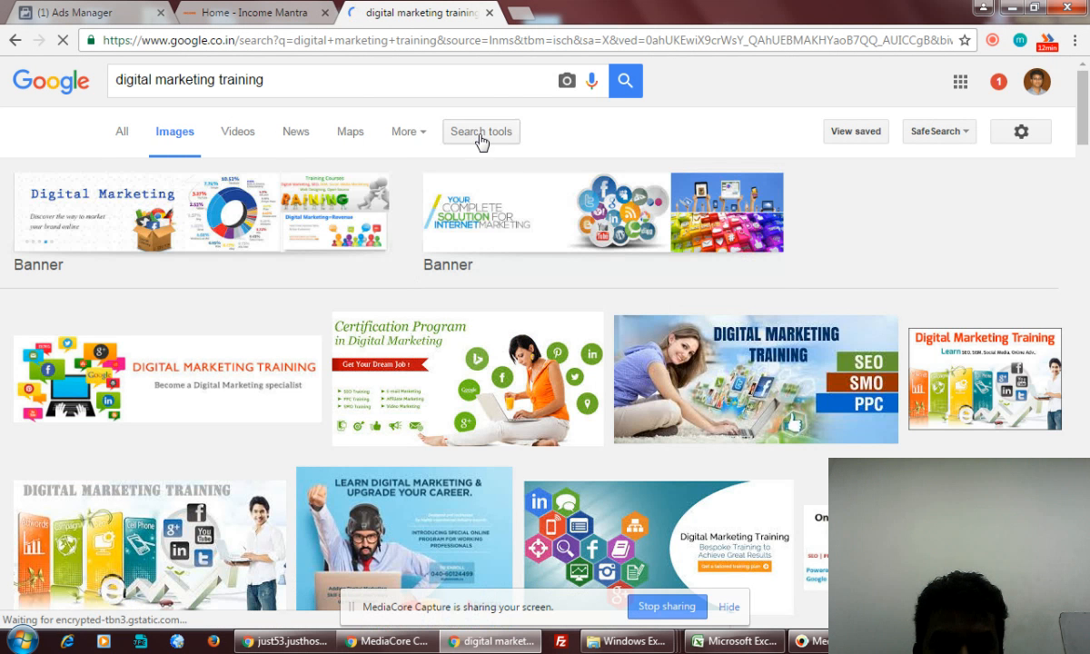
- Filter the image results to Large size and preview the Digital Strategy Boot Camp image
left_click(481, 138)
left_click(130, 179)
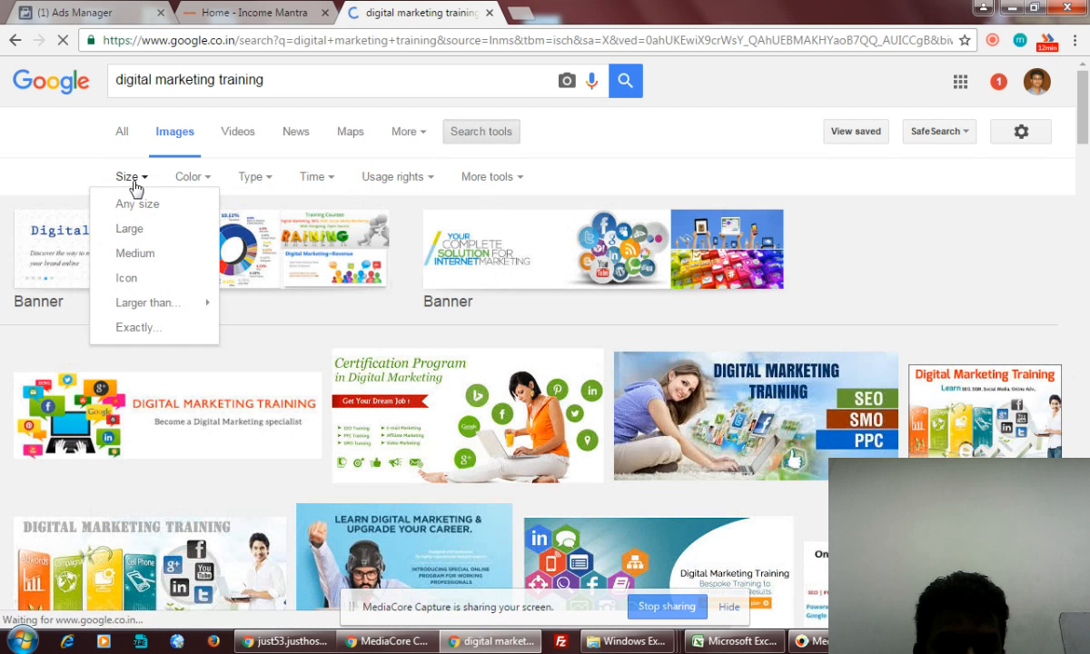
left_click(139, 234)
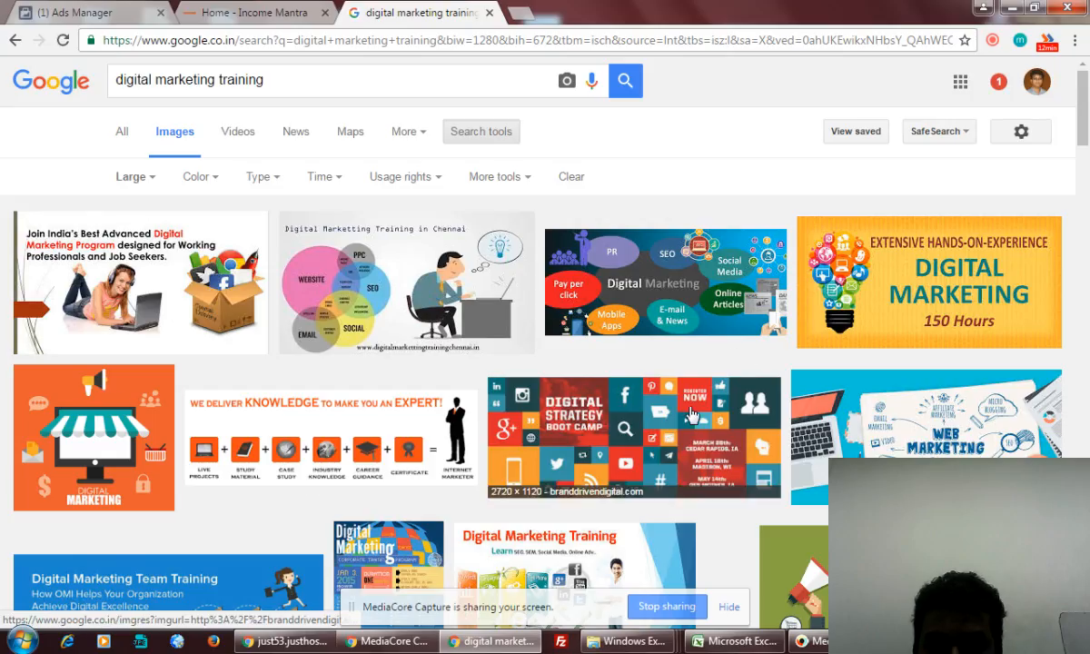
scroll(689, 413, "down", 1)
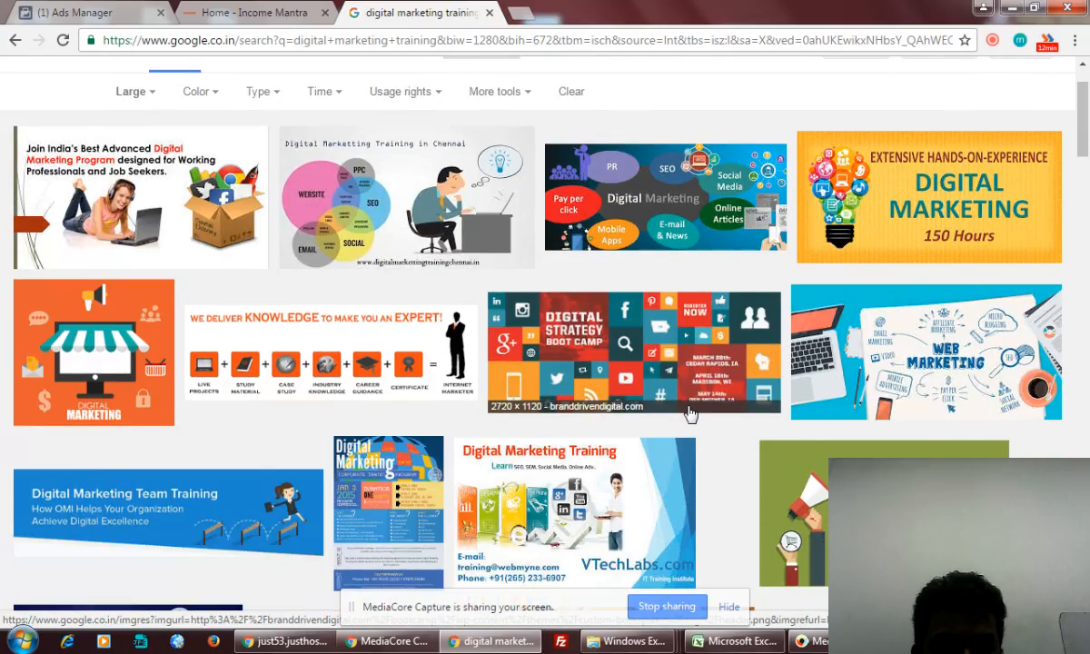
left_click(689, 414)
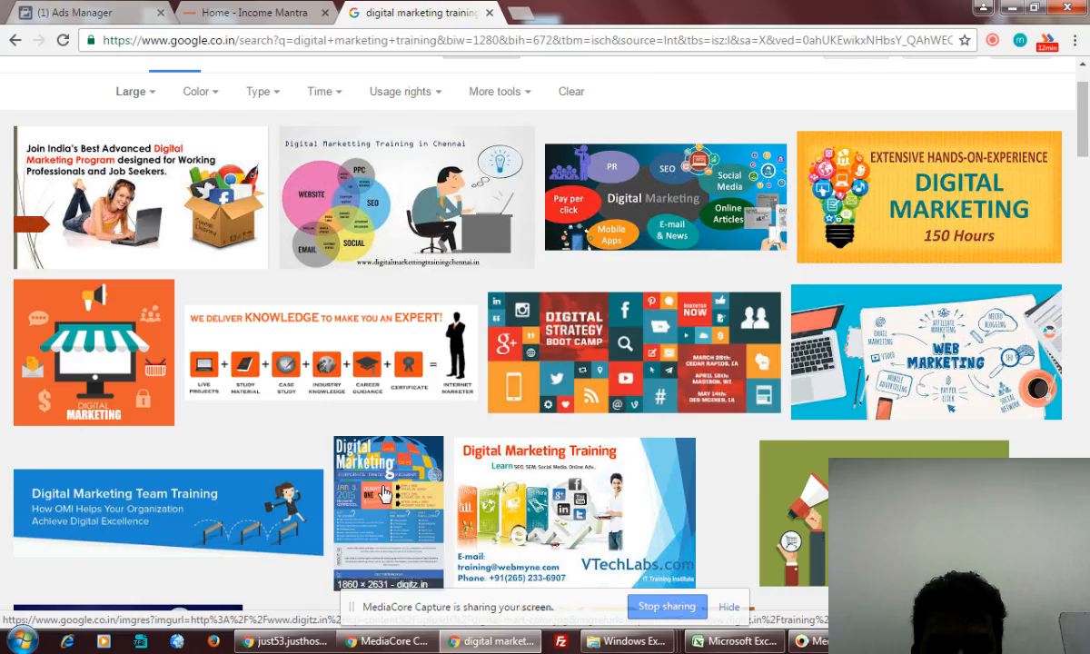
scroll(383, 494, "down", 1)
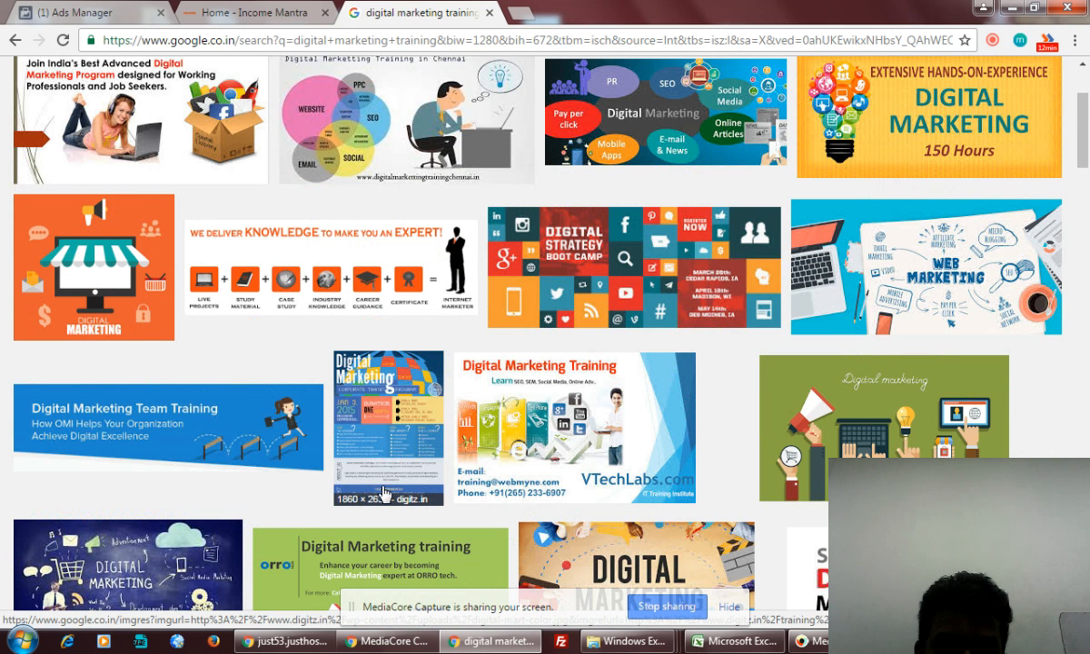
scroll(383, 493, "down", 2)
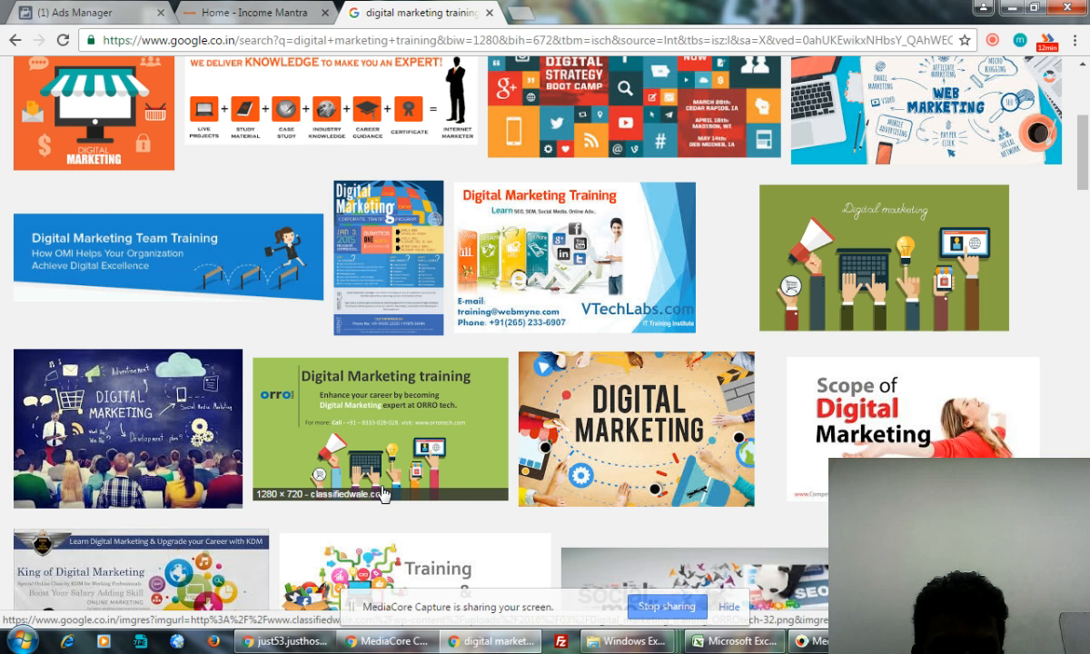
- Open the green ORRO tech training banner's result in a new tab and view it
right_click(405, 179)
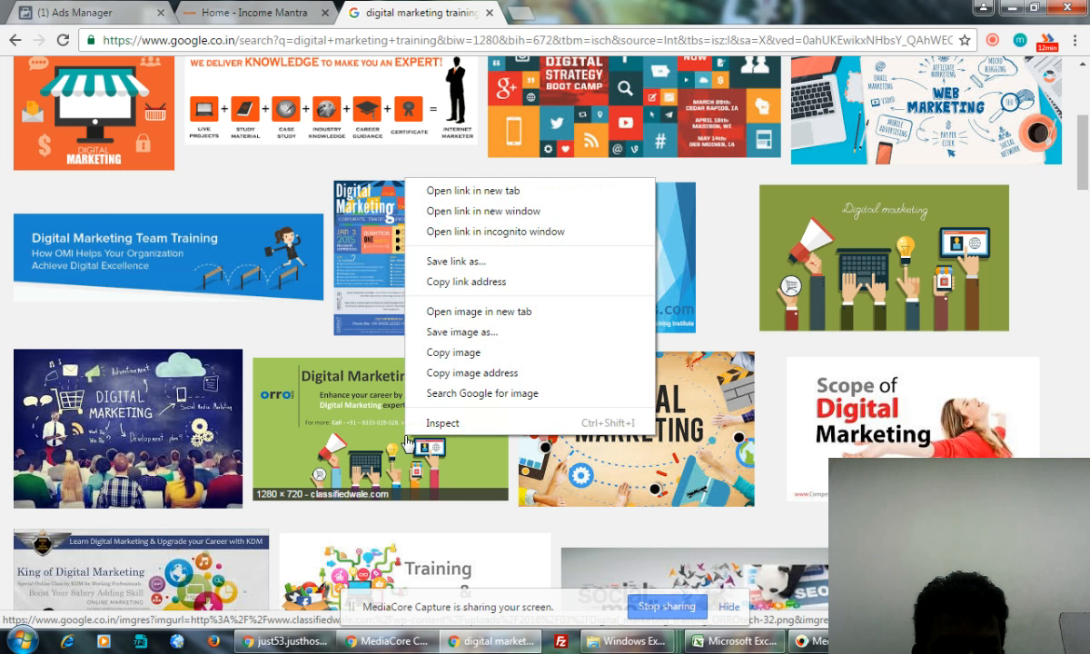
left_click(508, 199)
scroll(488, 515, "down", 4)
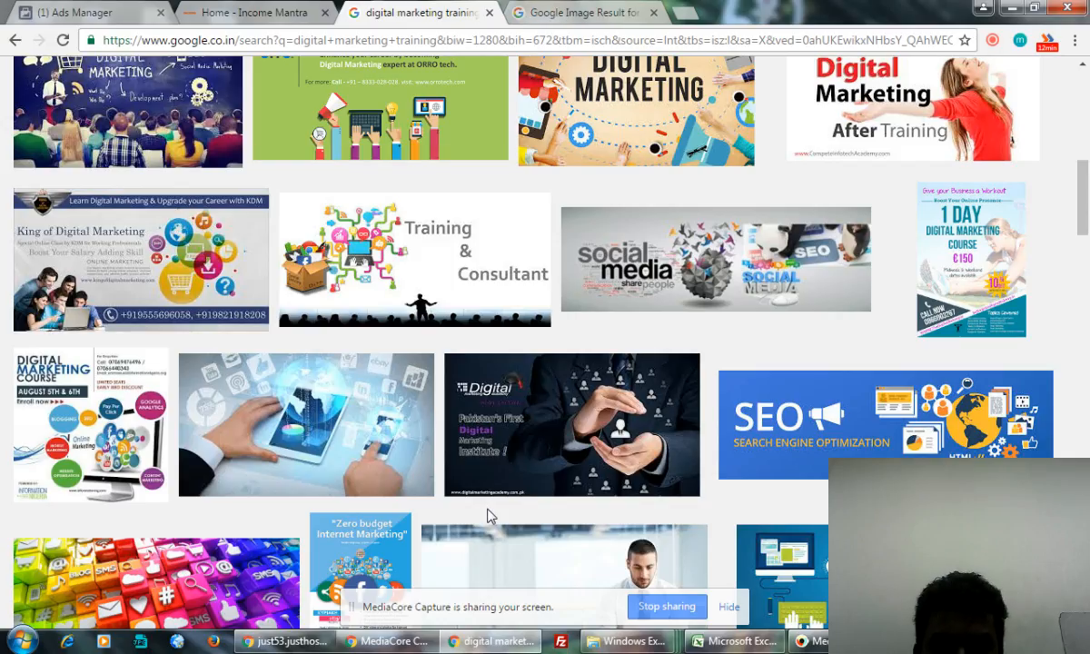
scroll(488, 515, "down", 4)
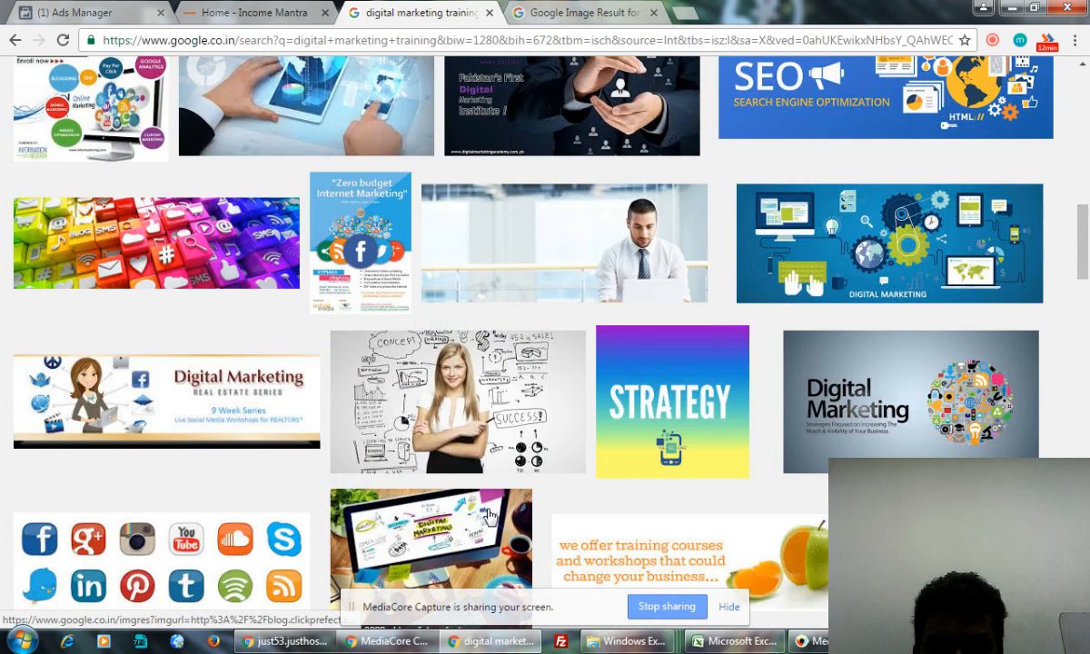
scroll(488, 515, "down", 7)
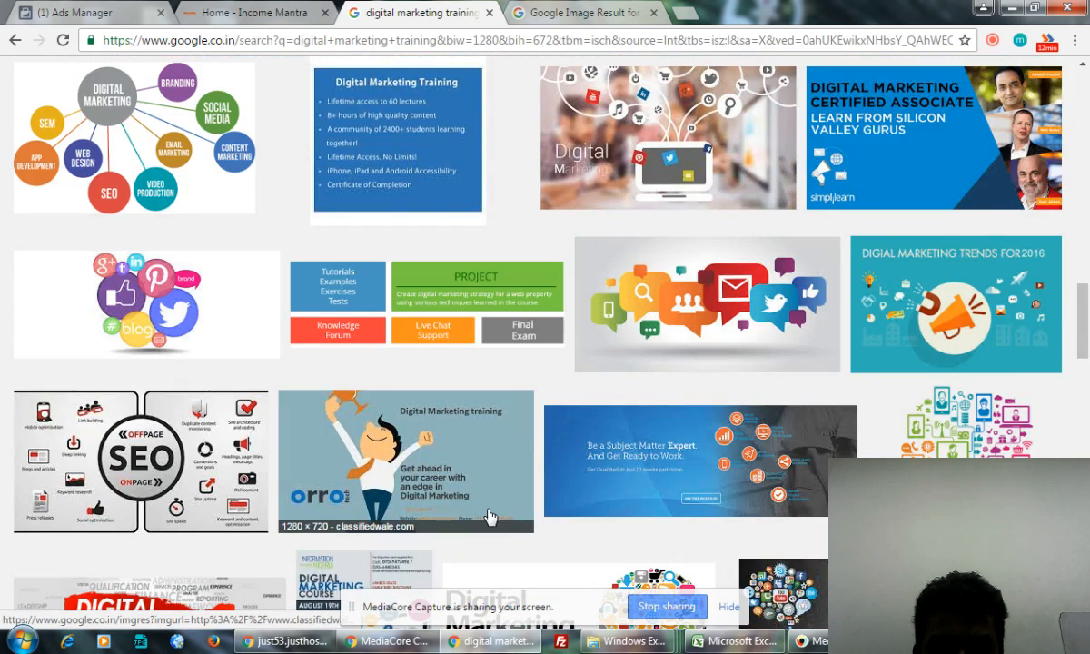
scroll(488, 515, "down", 5)
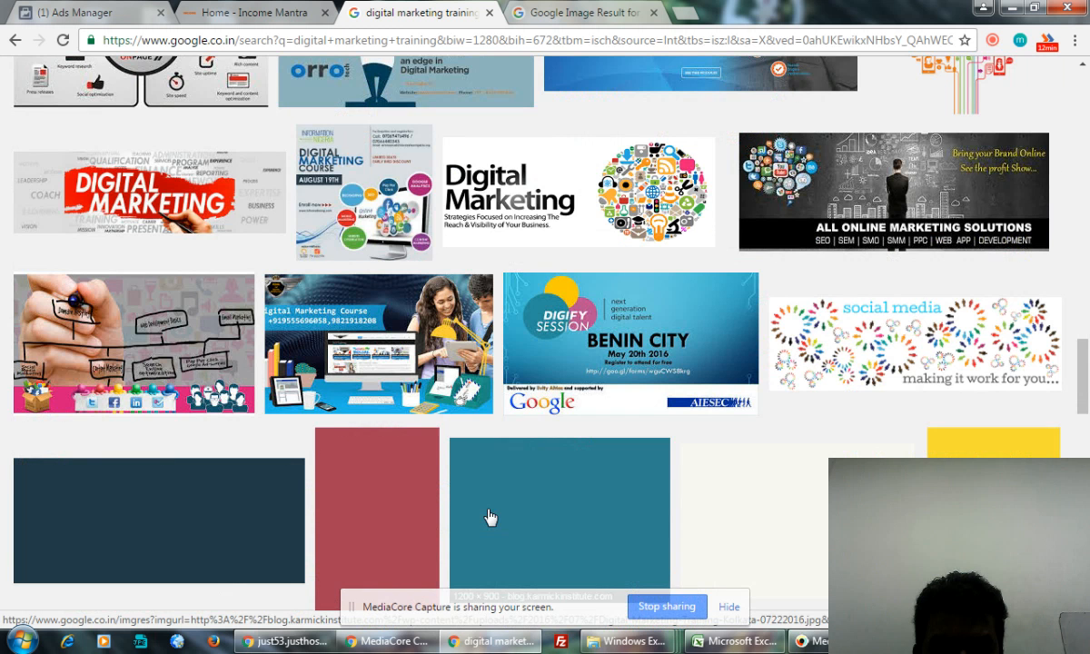
scroll(488, 515, "down", 5)
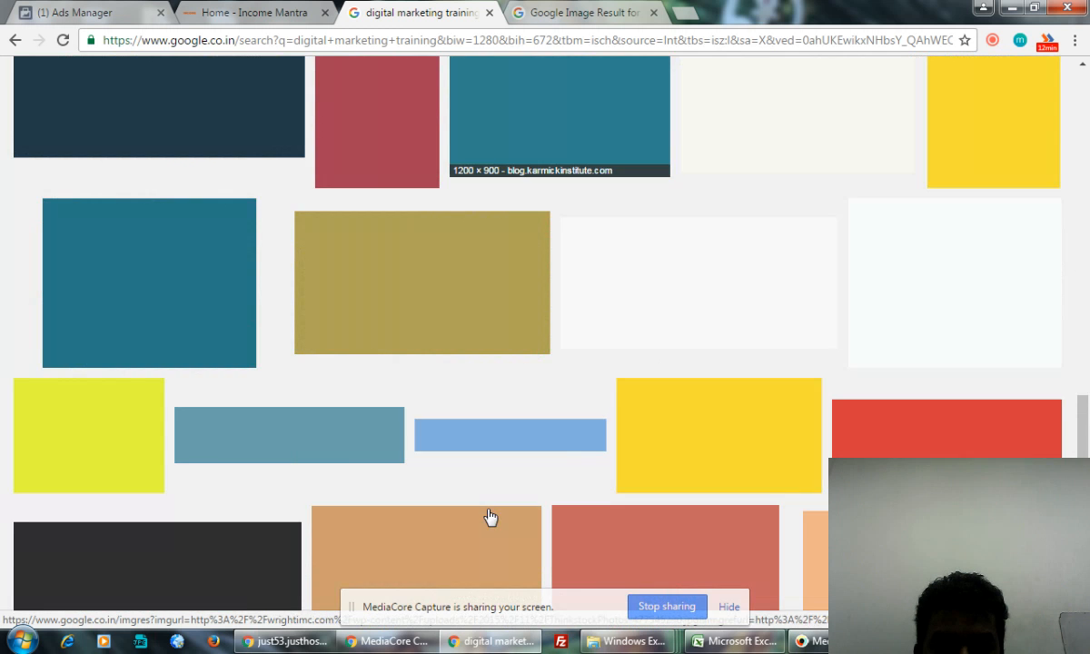
left_click(569, 11)
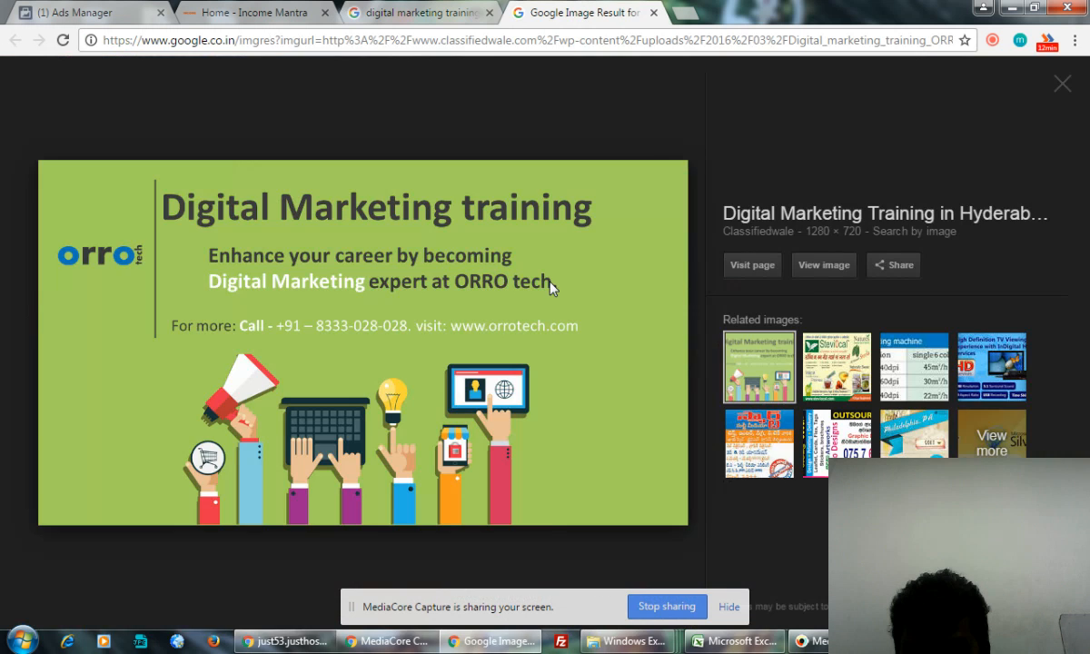
- Save the full-size banner to the Desktop as Digital_marketing_training_ORROtech-32 PNG, then minimise Chrome
left_click(821, 268)
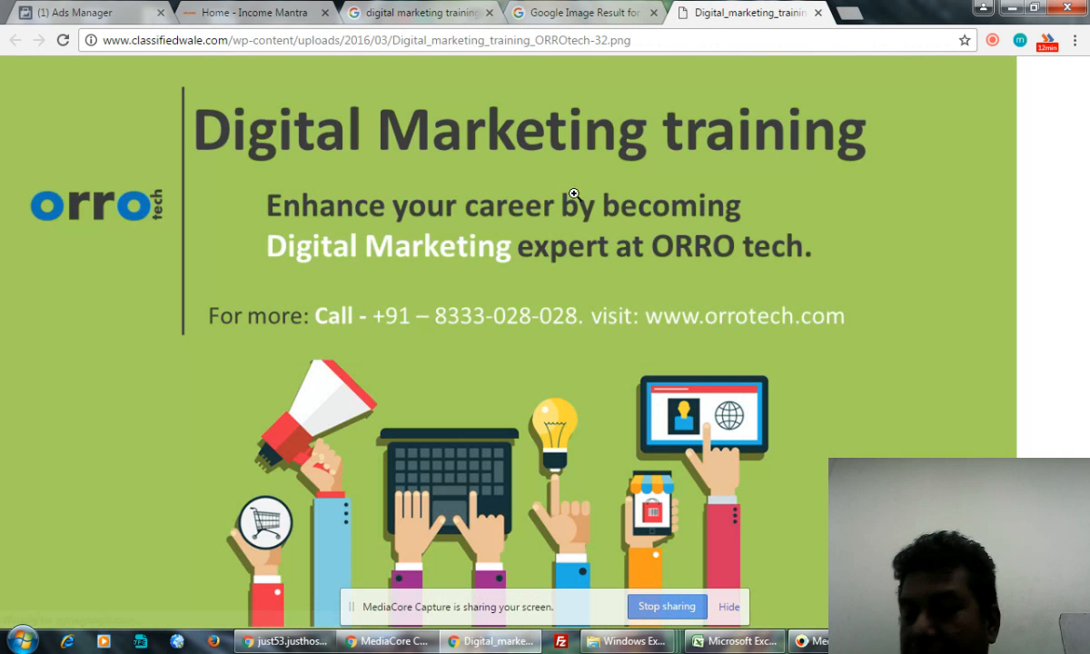
right_click(621, 222)
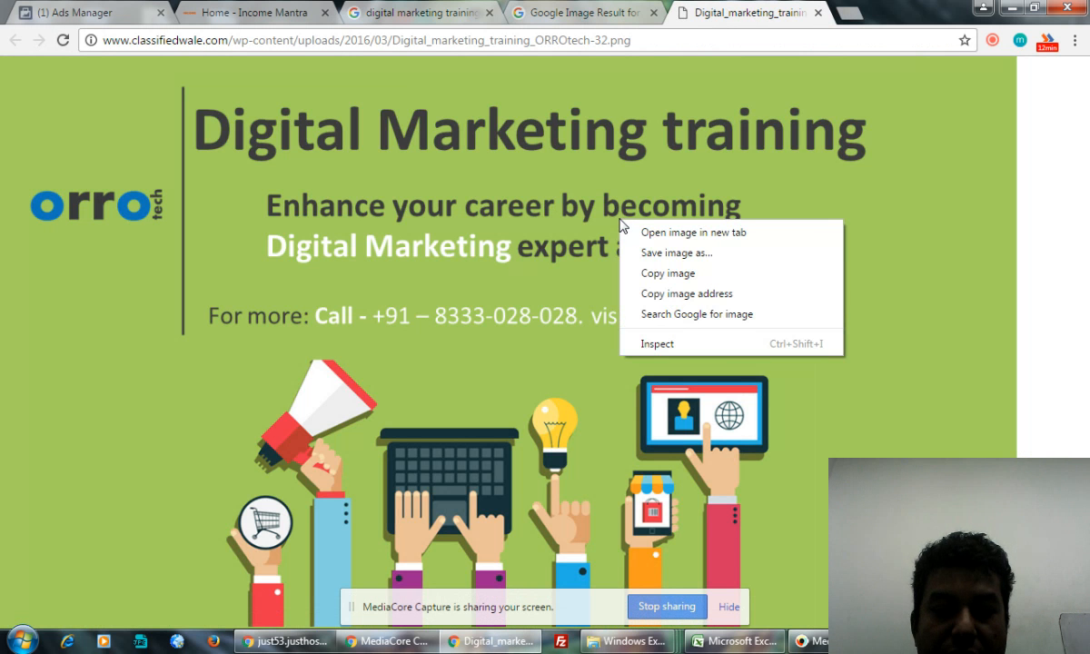
left_click(686, 255)
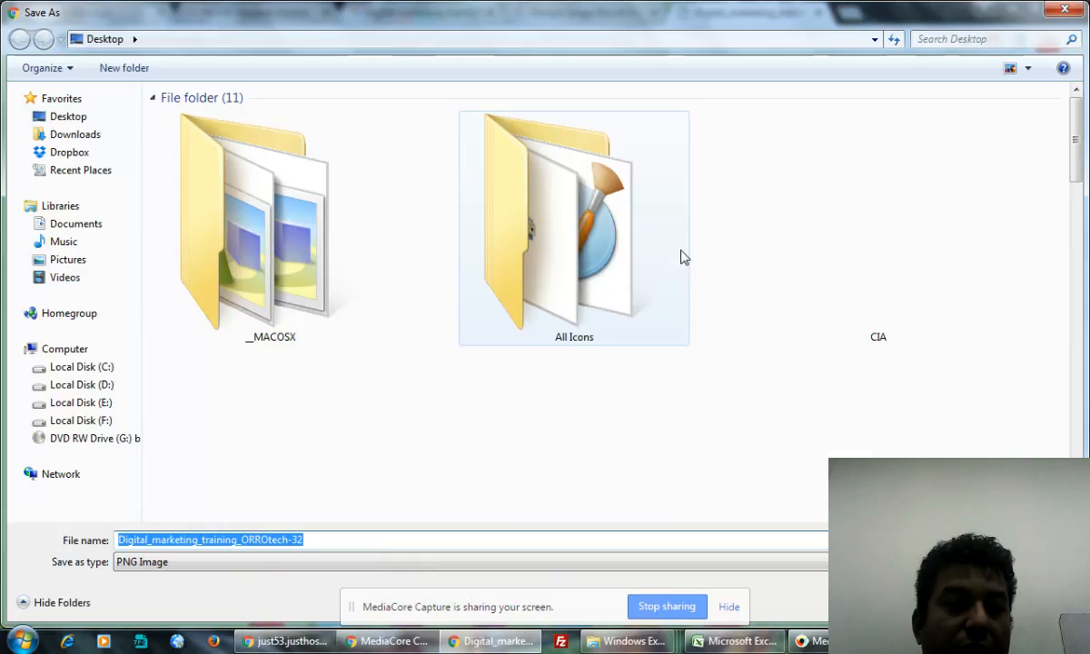
key("Return")
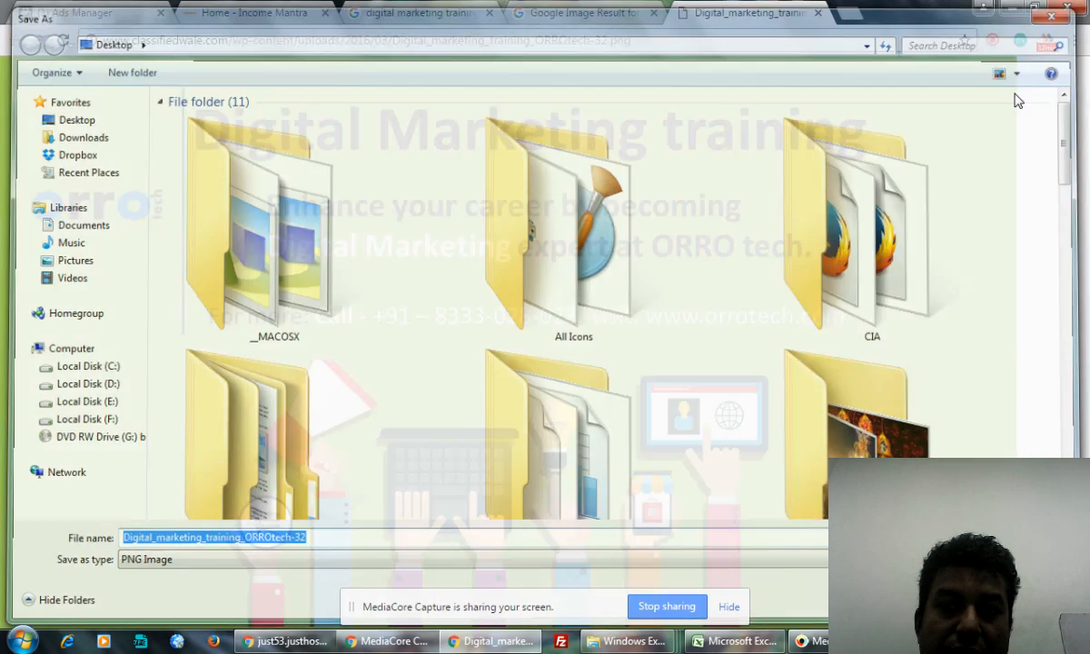
left_click(1008, 9)
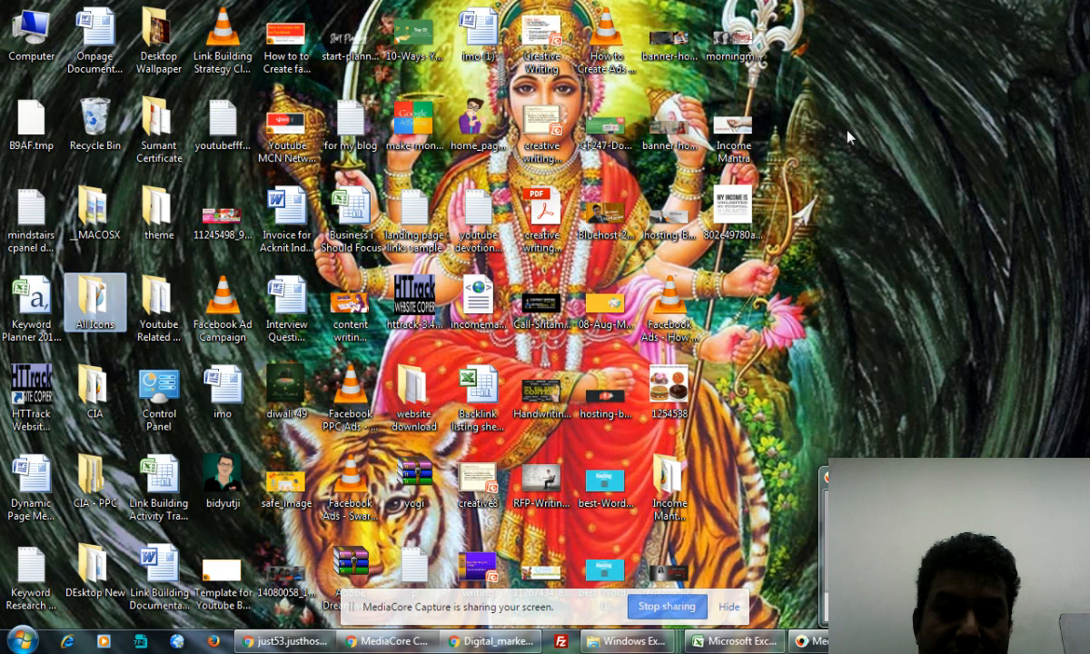
- Open the Digital_marketing_training_ORROtech-32 PNG from the desktop in Paint
left_click(732, 195)
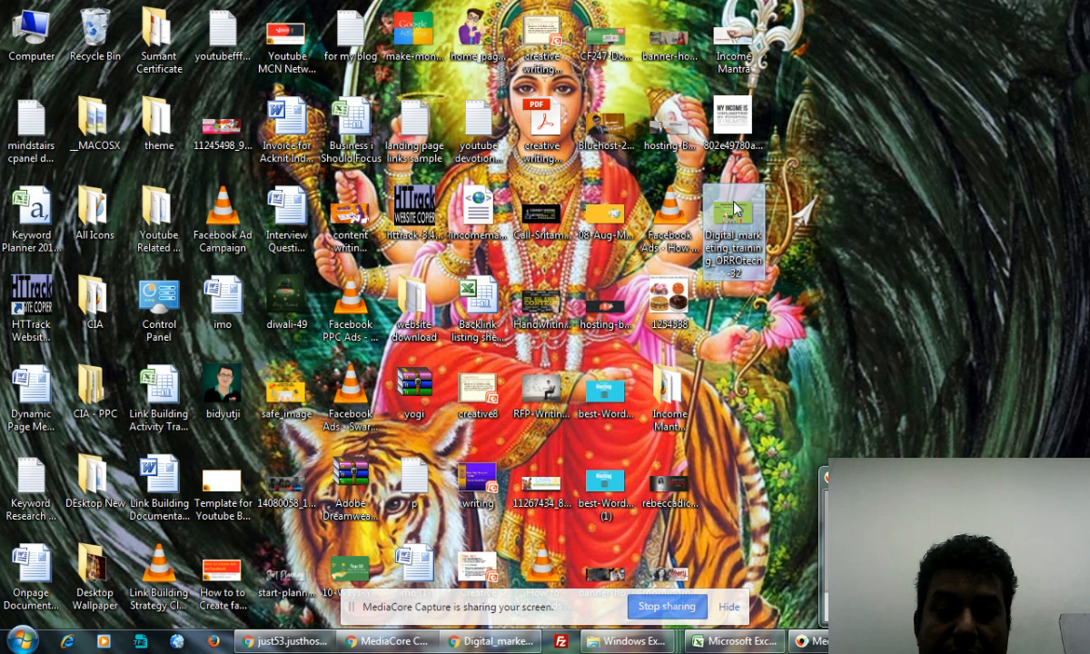
right_click(703, 203)
mouse_move(757, 326)
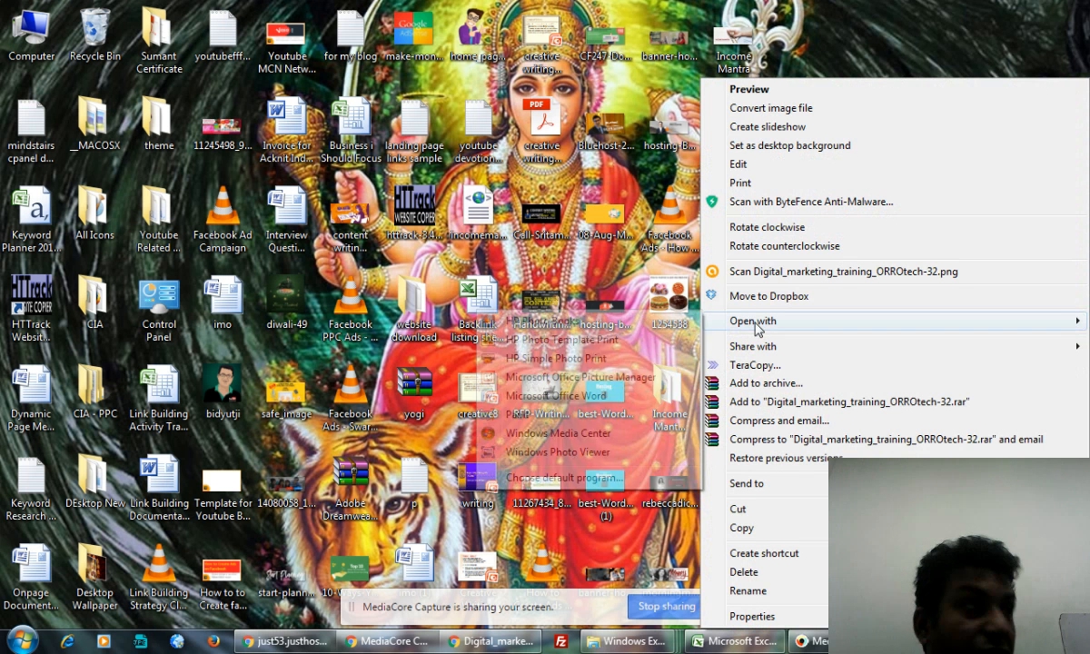
left_click(519, 415)
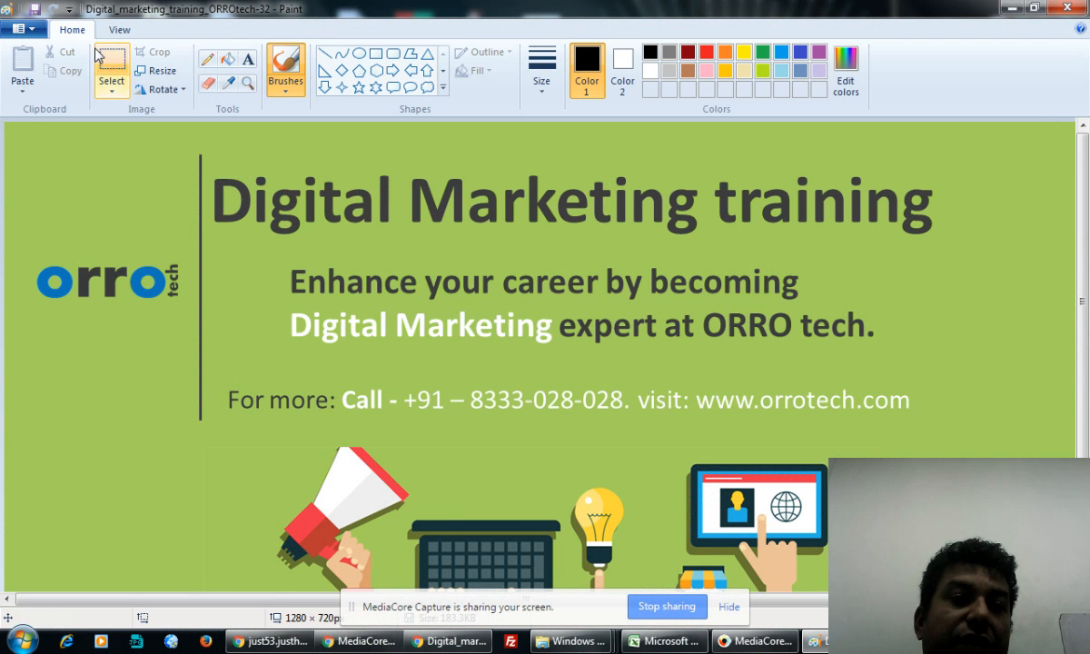
- Hide the ORRO logo under a stretched strip of plain green background
left_click(111, 64)
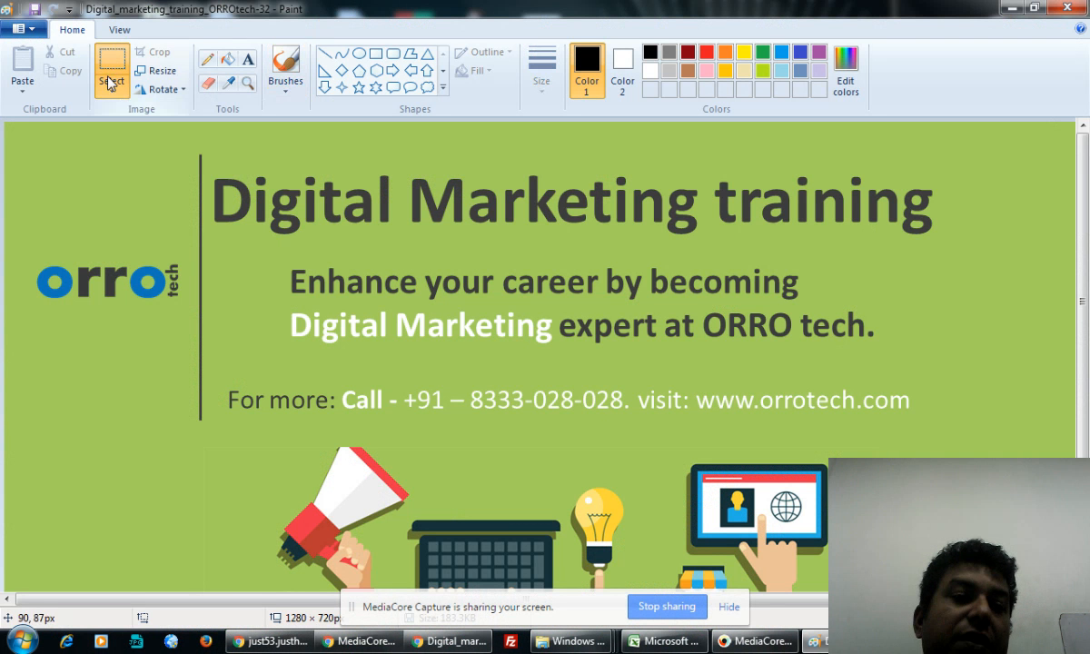
left_click_drag(14, 223, 192, 240)
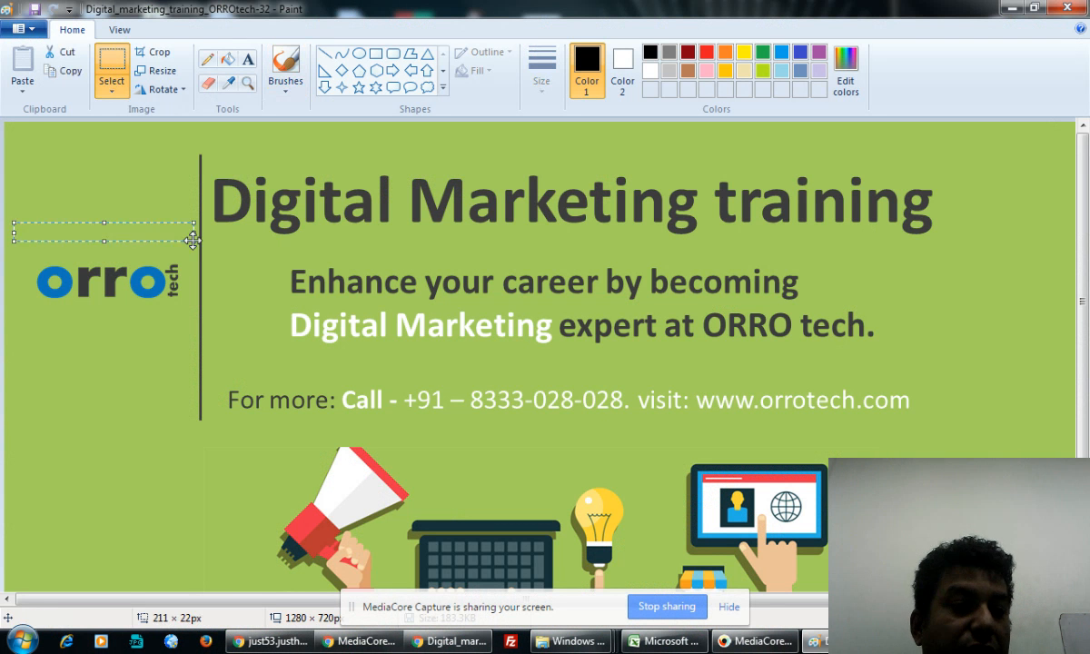
left_click_drag(105, 240, 104, 317)
left_click(91, 380)
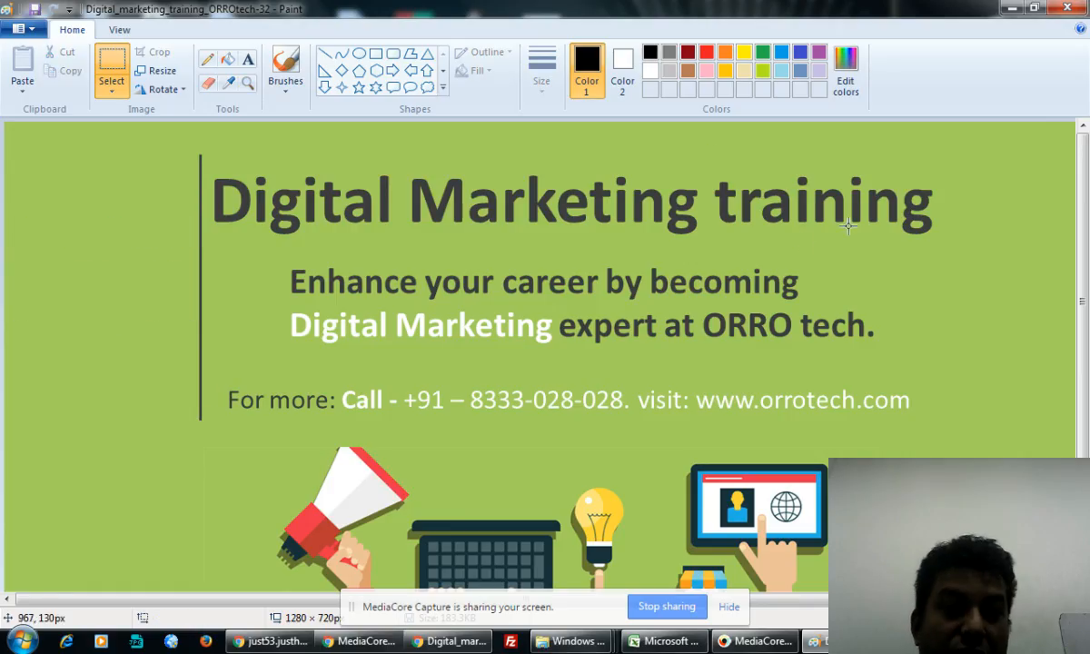
- Cover the phone-and-website contact line with stretched green, leaving just 'For more:'
scroll(498, 302, "down", 3)
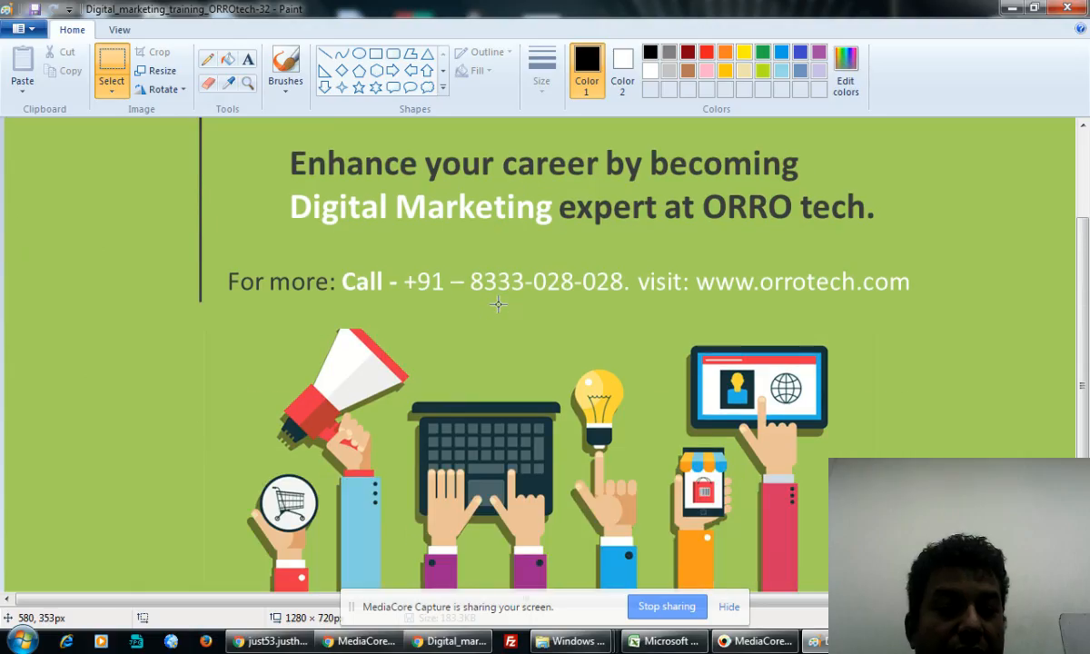
scroll(498, 301, "down", 1)
scroll(497, 302, "up", 4)
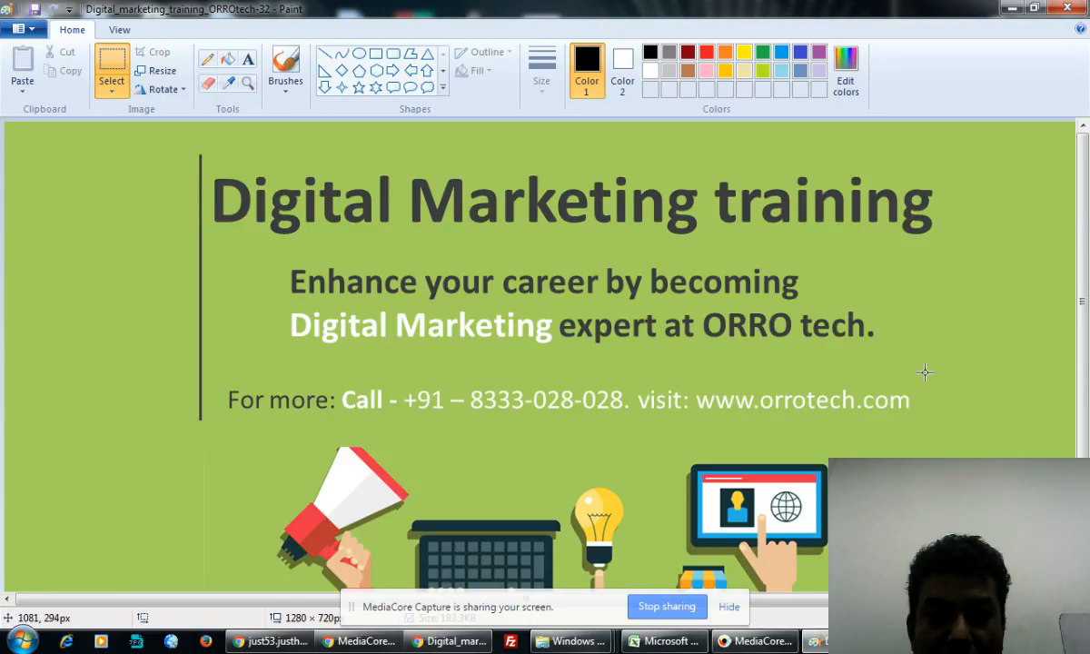
left_click_drag(925, 372, 963, 431)
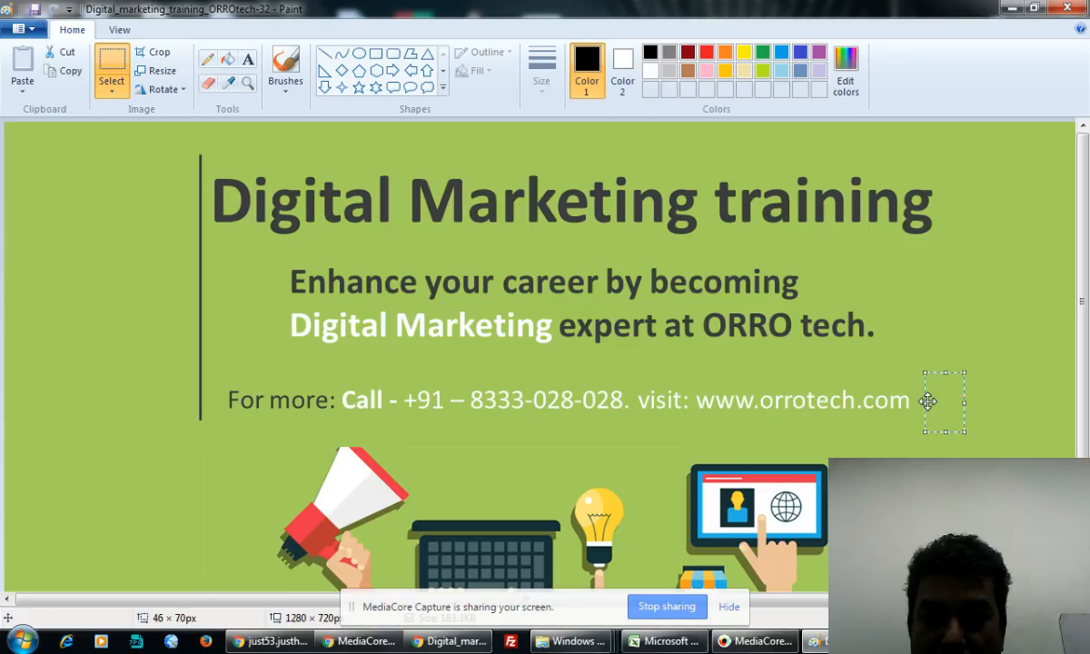
left_click_drag(921, 403, 343, 397)
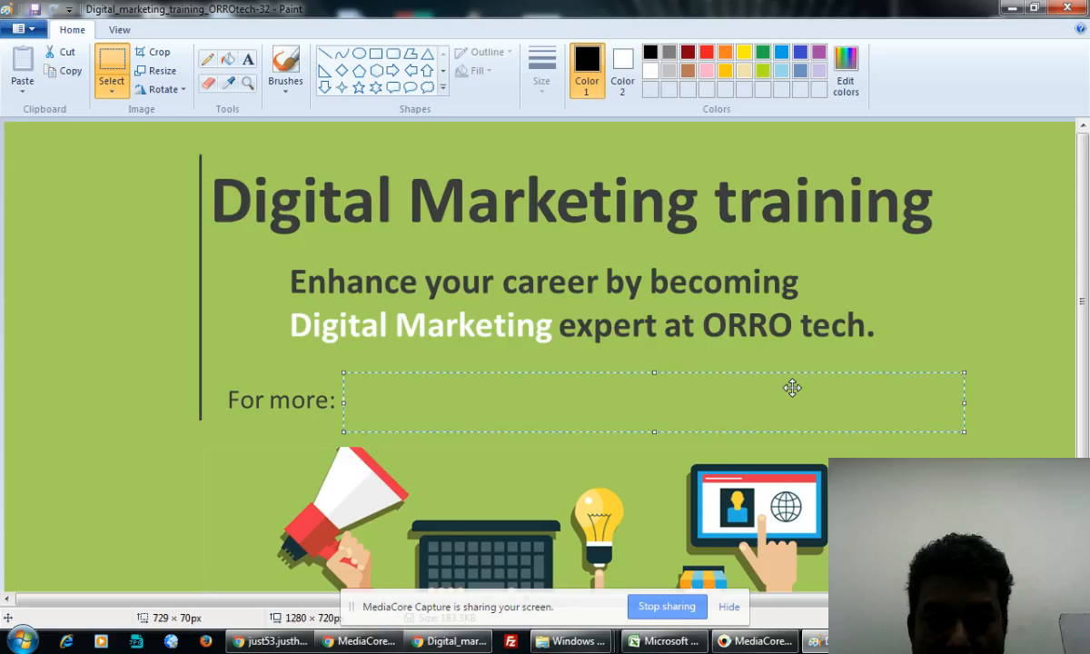
left_click(1041, 399)
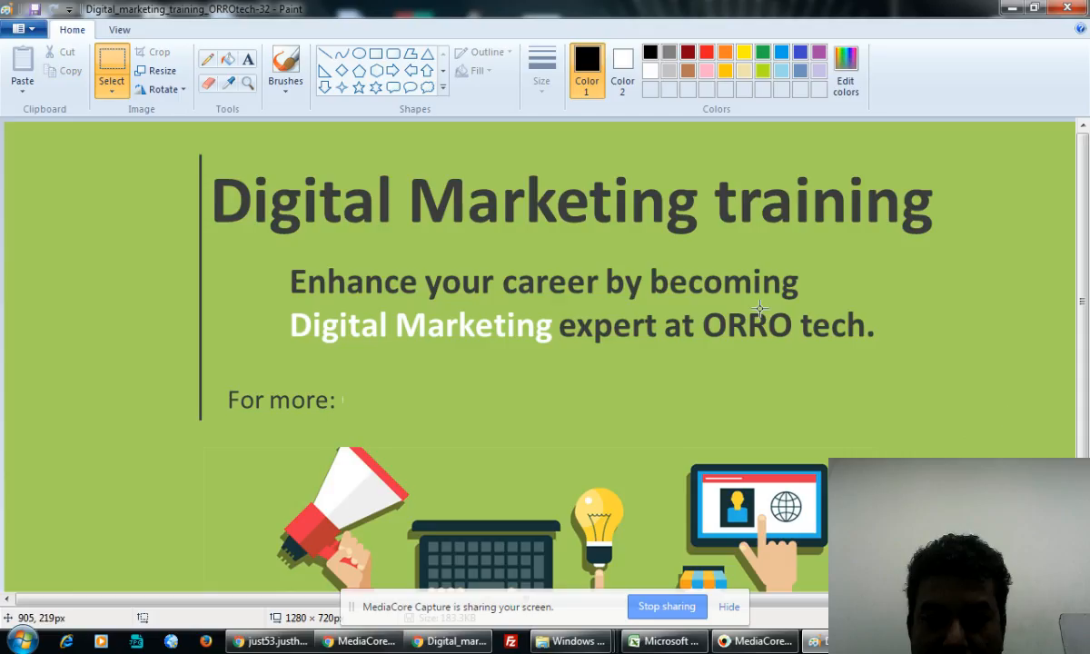
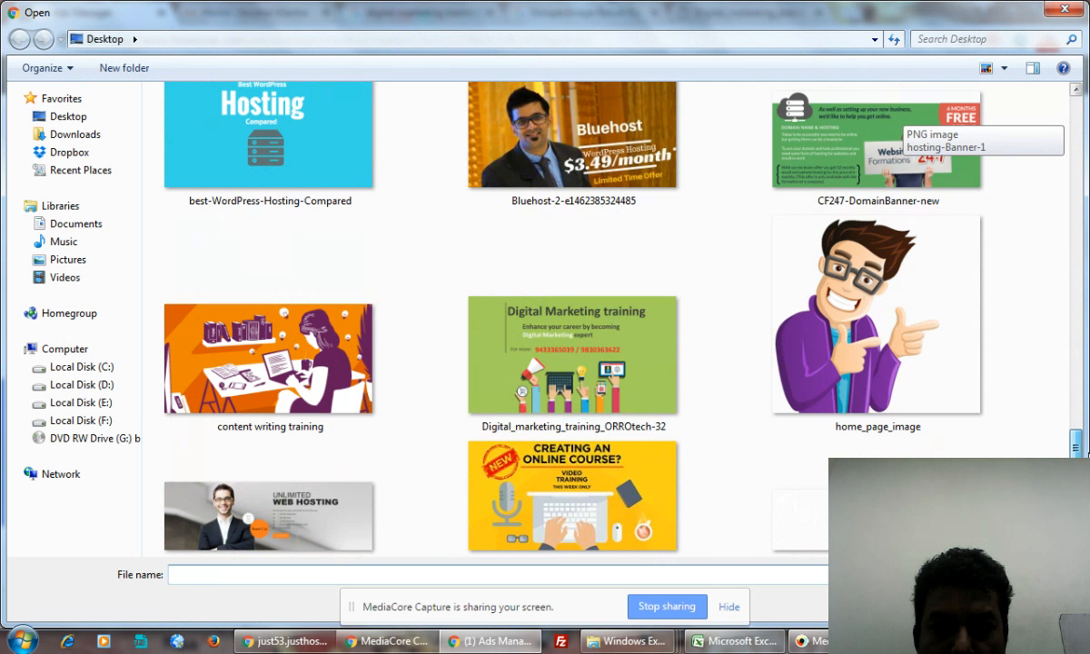
- Upload the Digital_marketing_training_ORROtech-32 banner as the ad image and remove the old rich-quick picture
double_click(659, 329)
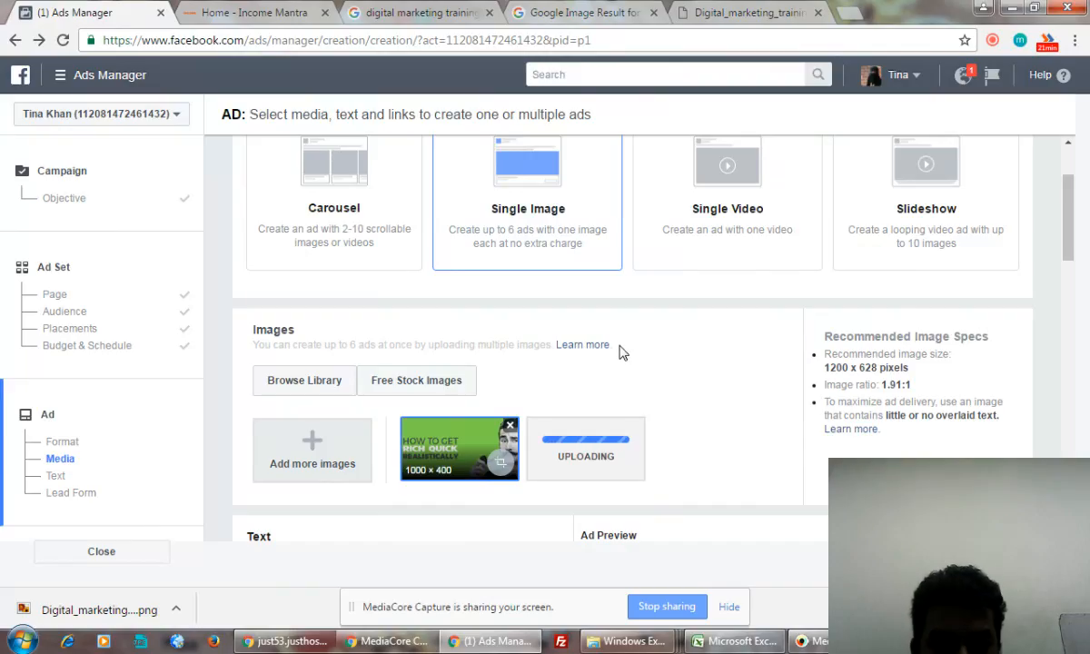
left_click(510, 427)
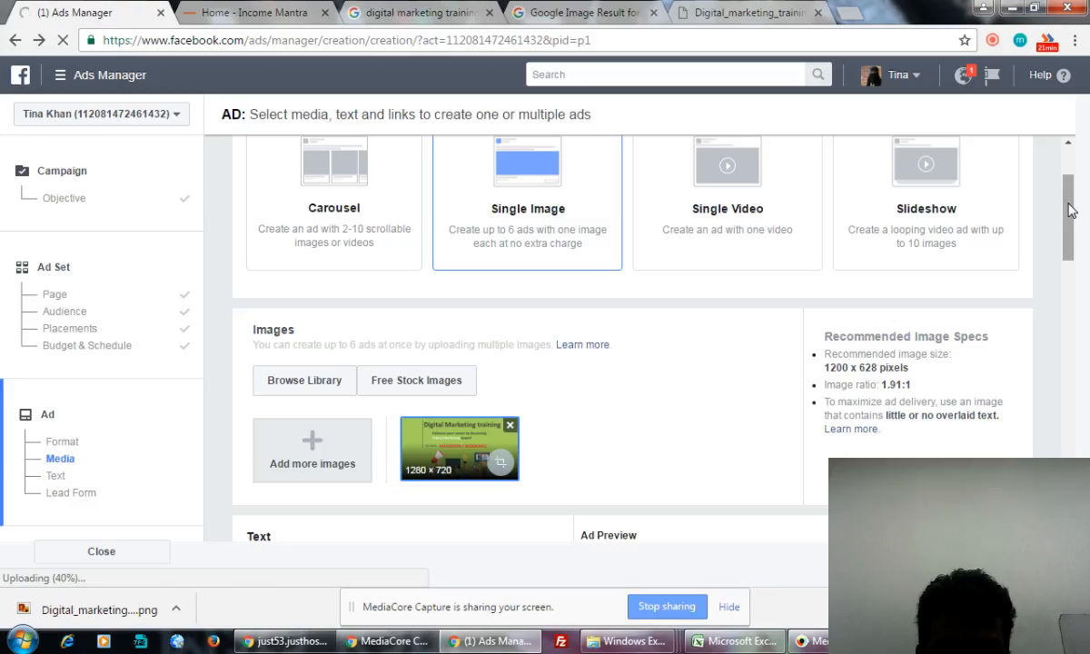
left_click_drag(1069, 210, 1074, 283)
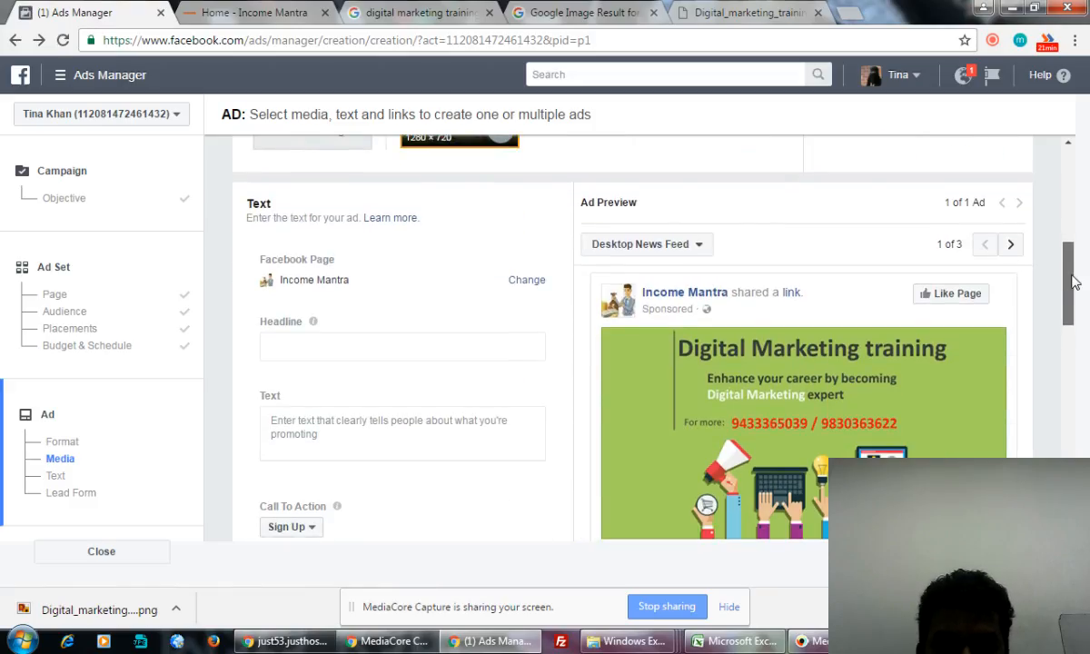
mouse_move(1075, 282)
left_mouse_down()
mouse_move(1074, 305)
mouse_move(1078, 254)
mouse_move(1081, 317)
mouse_move(1083, 301)
left_mouse_up()
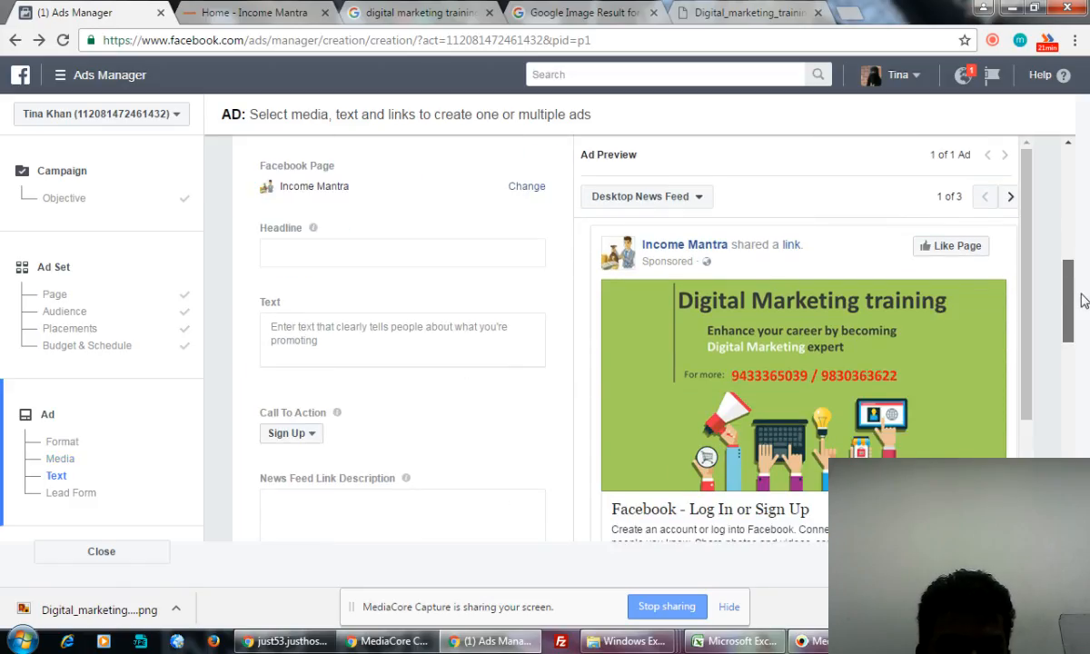
left_click(404, 255)
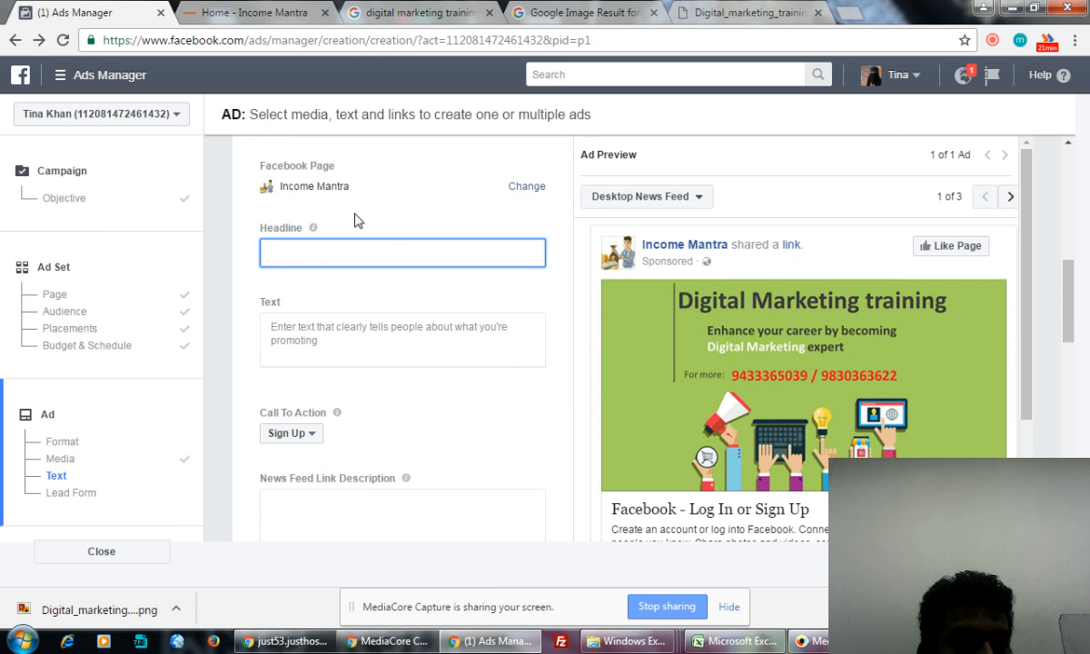
- Copy the upGrad ad headline 'Digital Marketing Training - Learn From Industry Experts' from Google web results
left_click(400, 14)
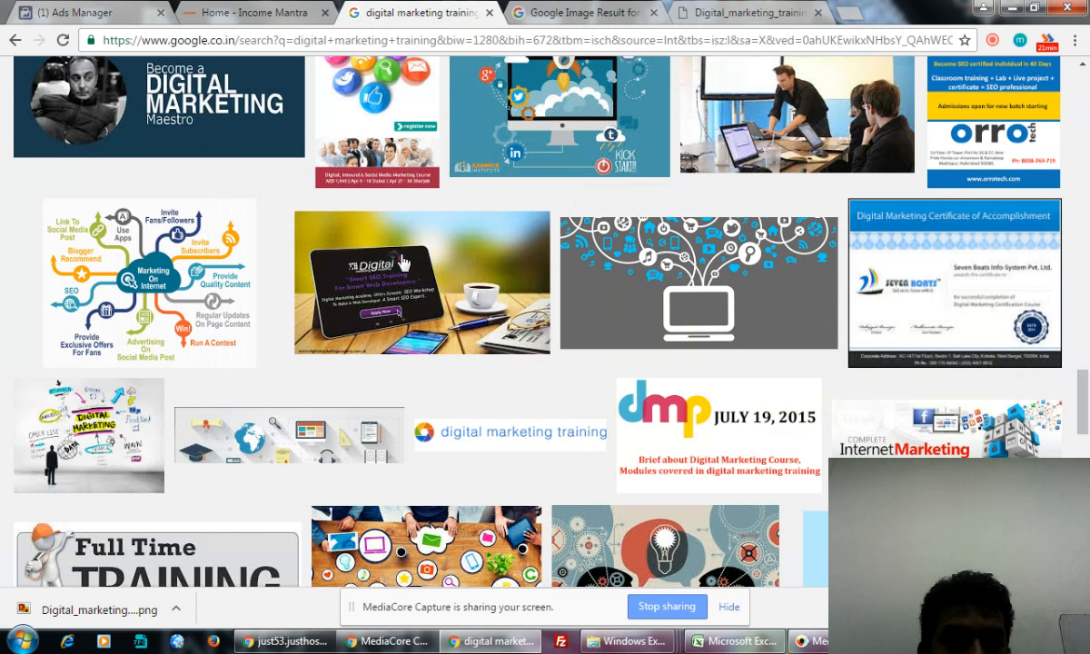
scroll(402, 263, "up", 15)
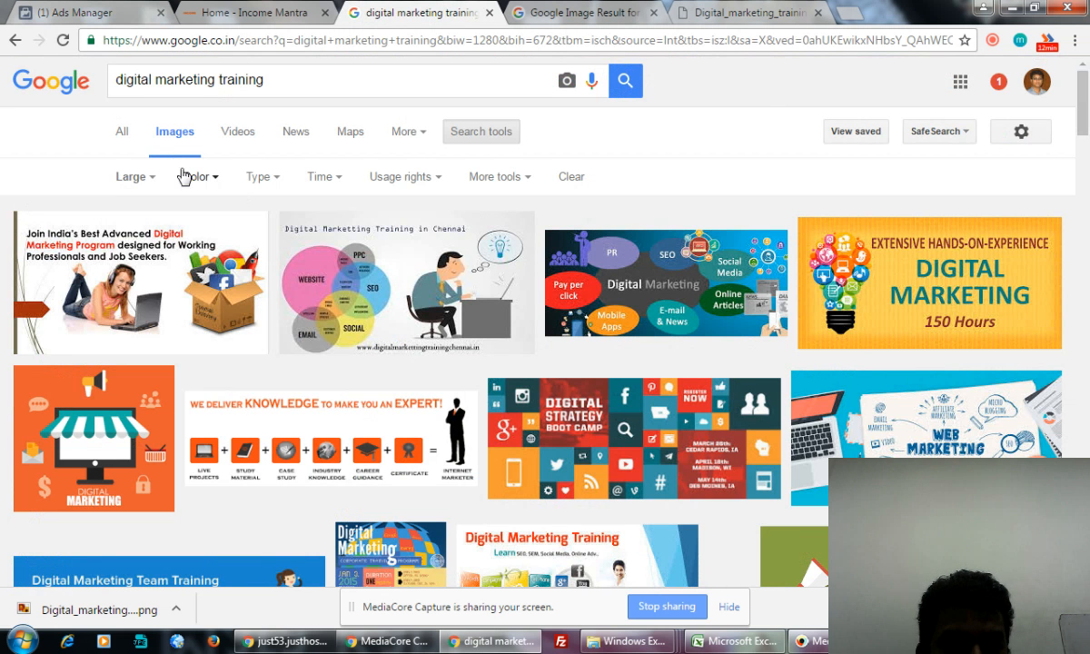
left_click(121, 134)
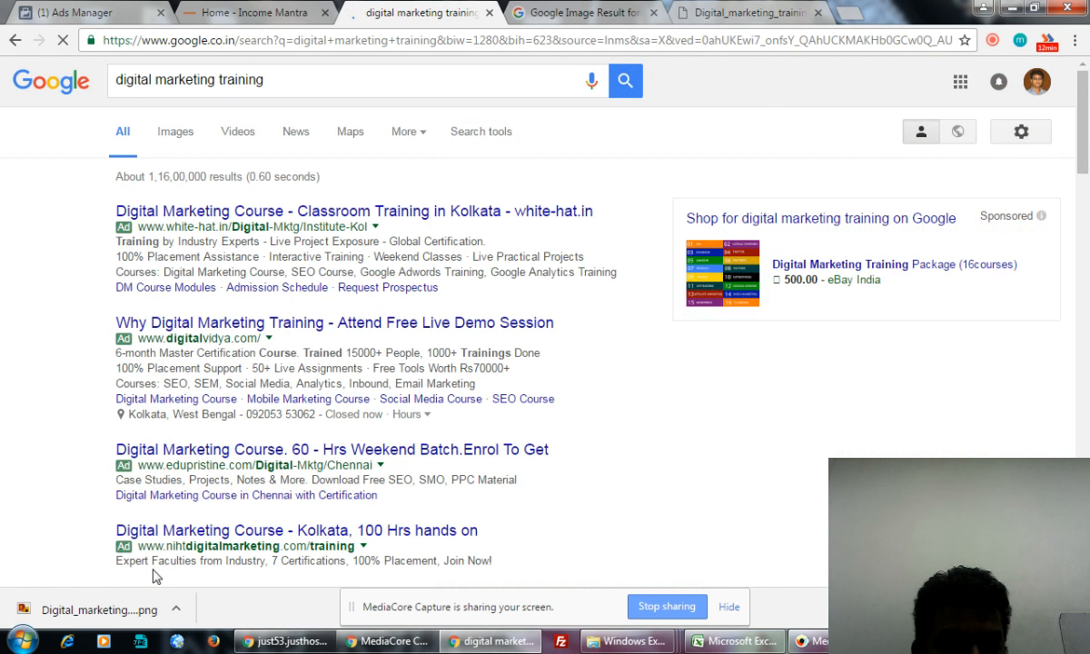
scroll(217, 288, "down", 1)
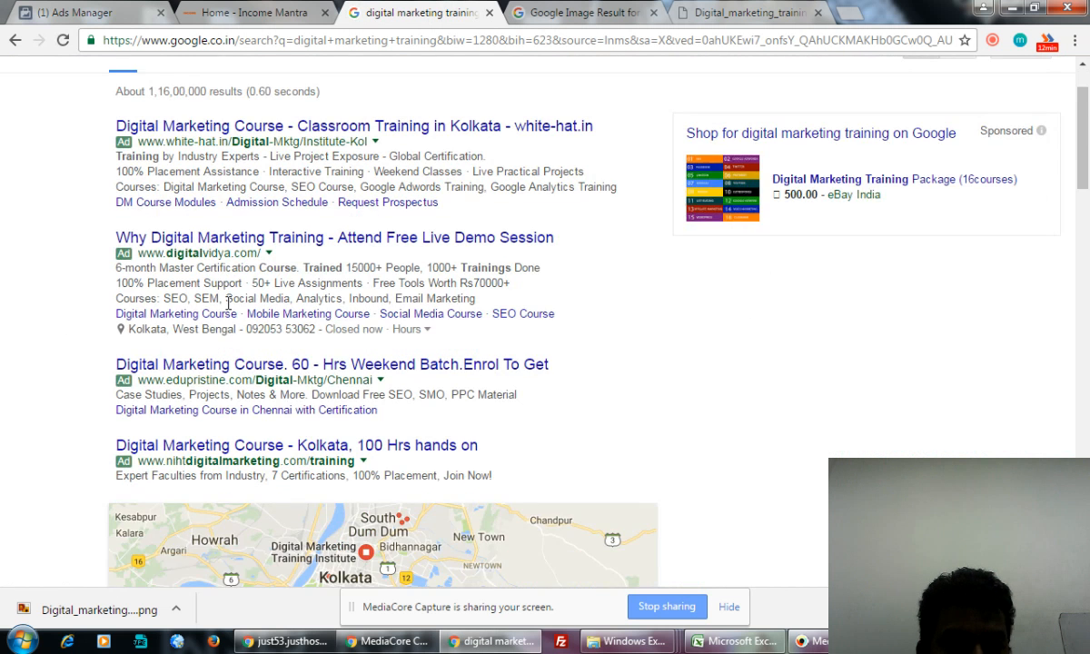
scroll(126, 483, "up", 1)
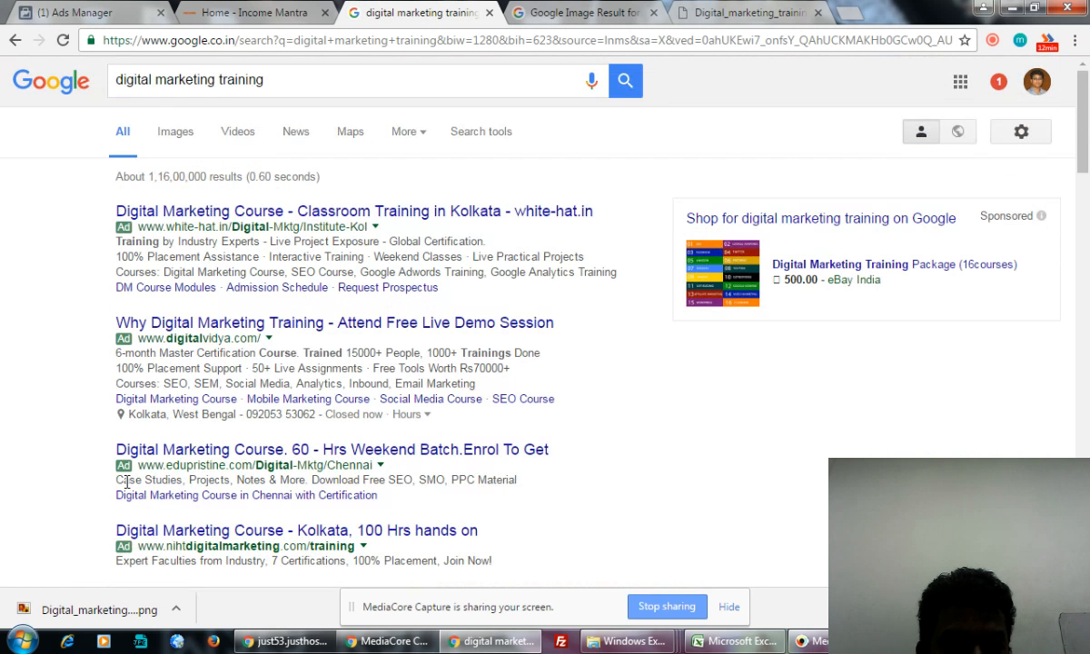
scroll(235, 313, "down", 13)
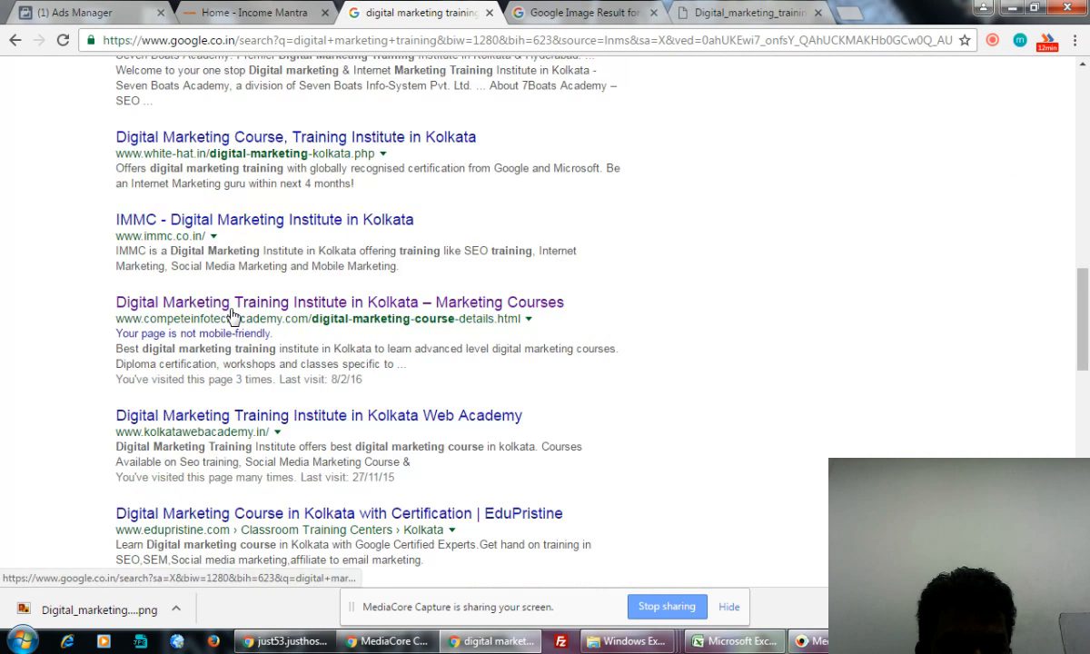
scroll(232, 318, "down", 6)
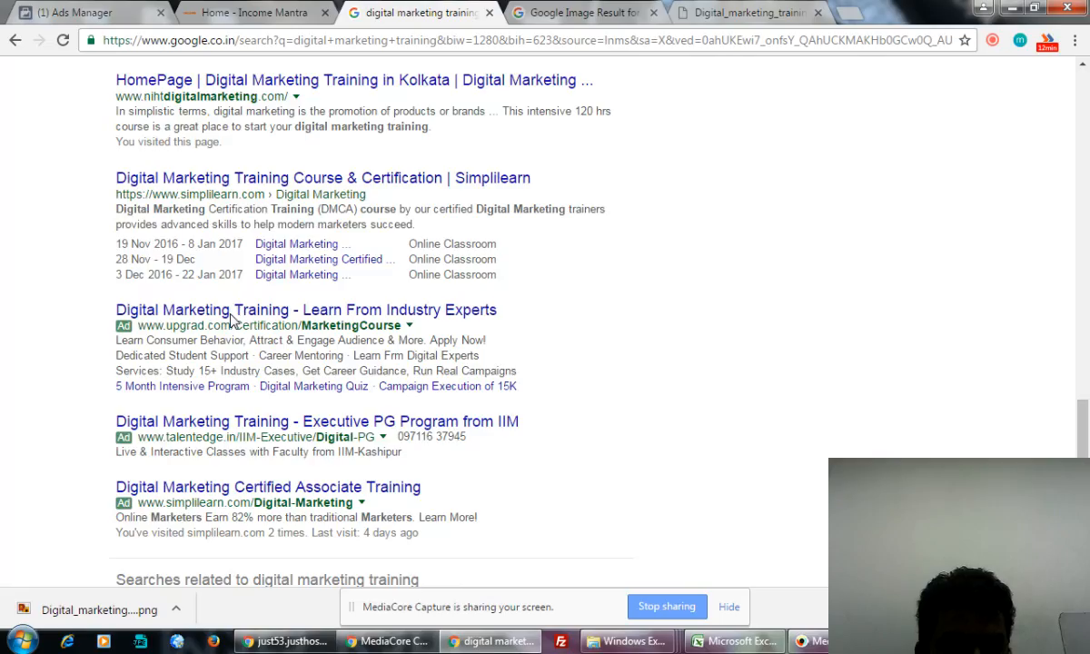
scroll(229, 320, "down", 1)
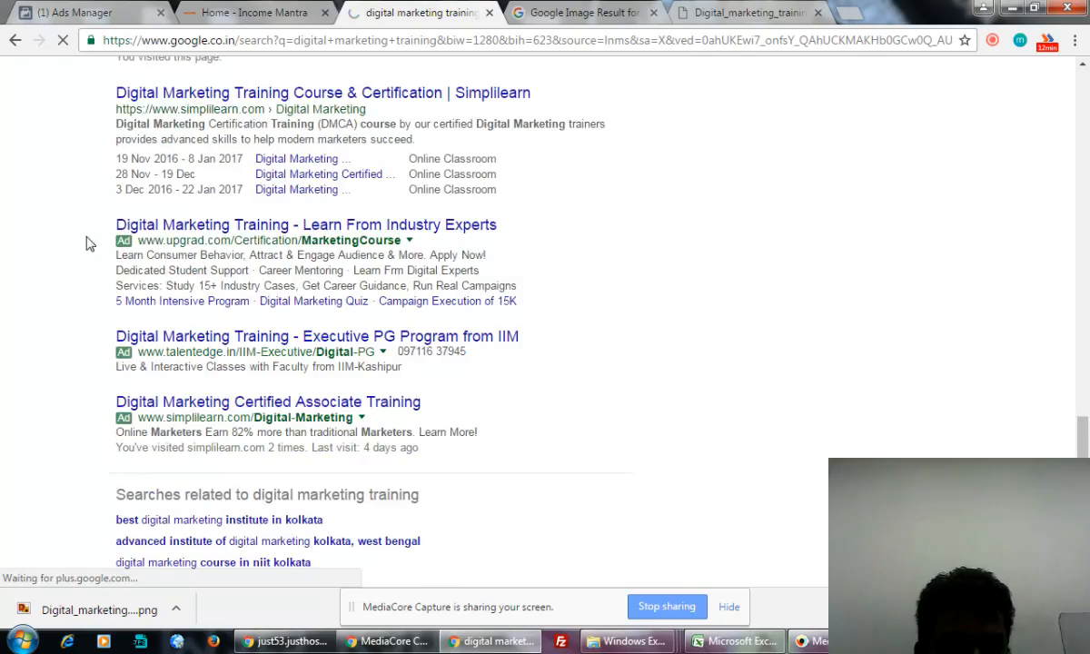
left_click_drag(110, 225, 499, 224)
key("ctrl+c")
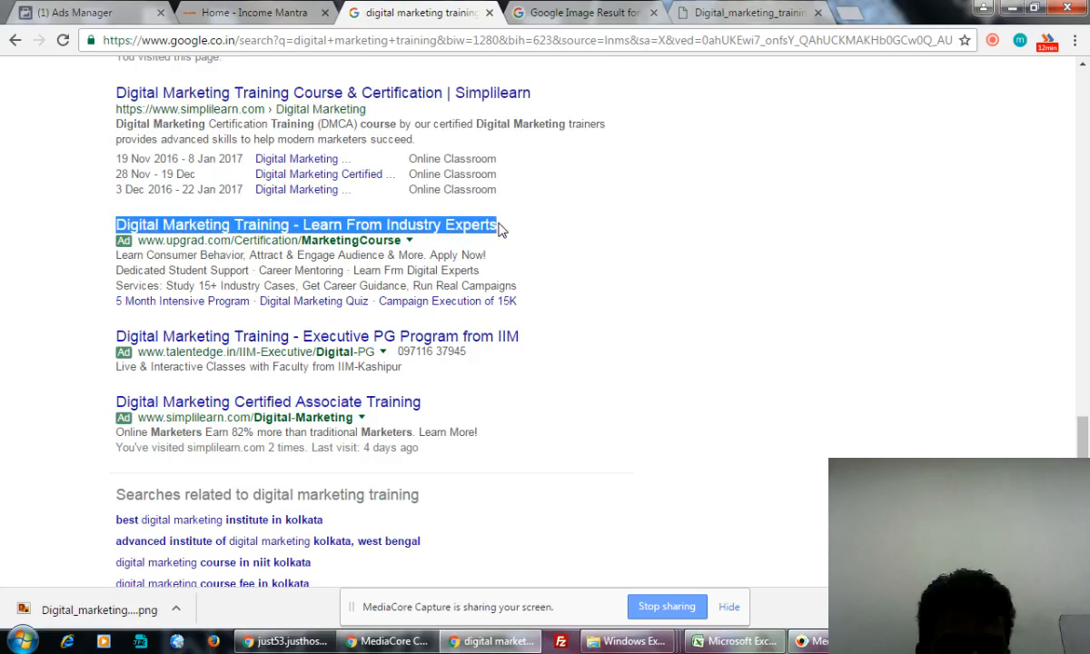
left_click(96, 13)
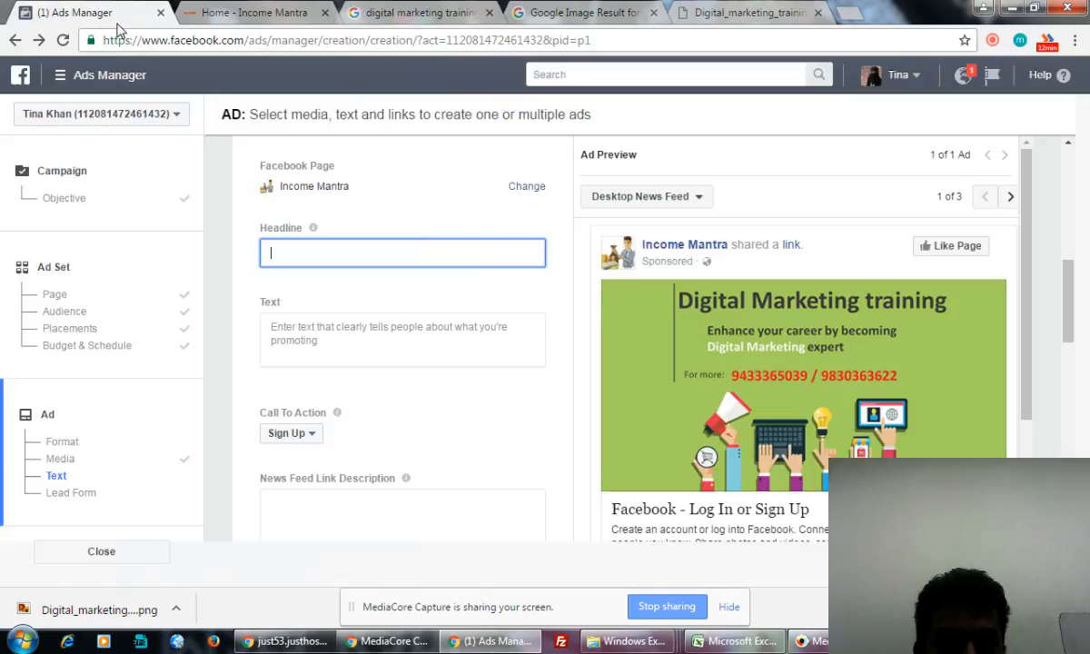
- Paste the copied headline and append '- Get FREE Demo Class'
key("ctrl+v")
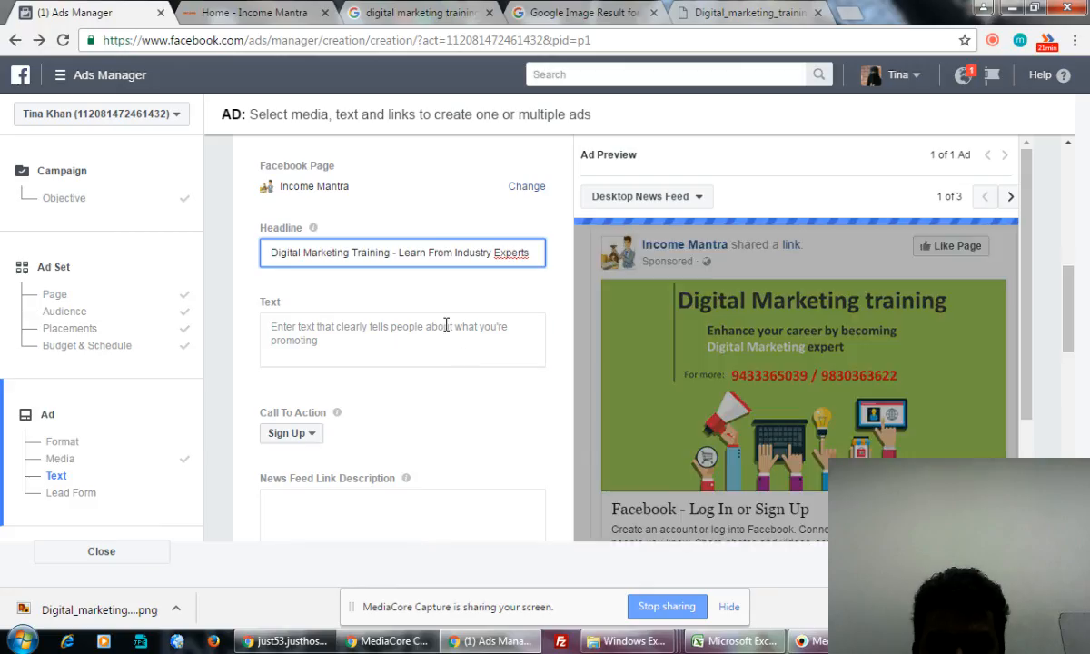
left_click(446, 325)
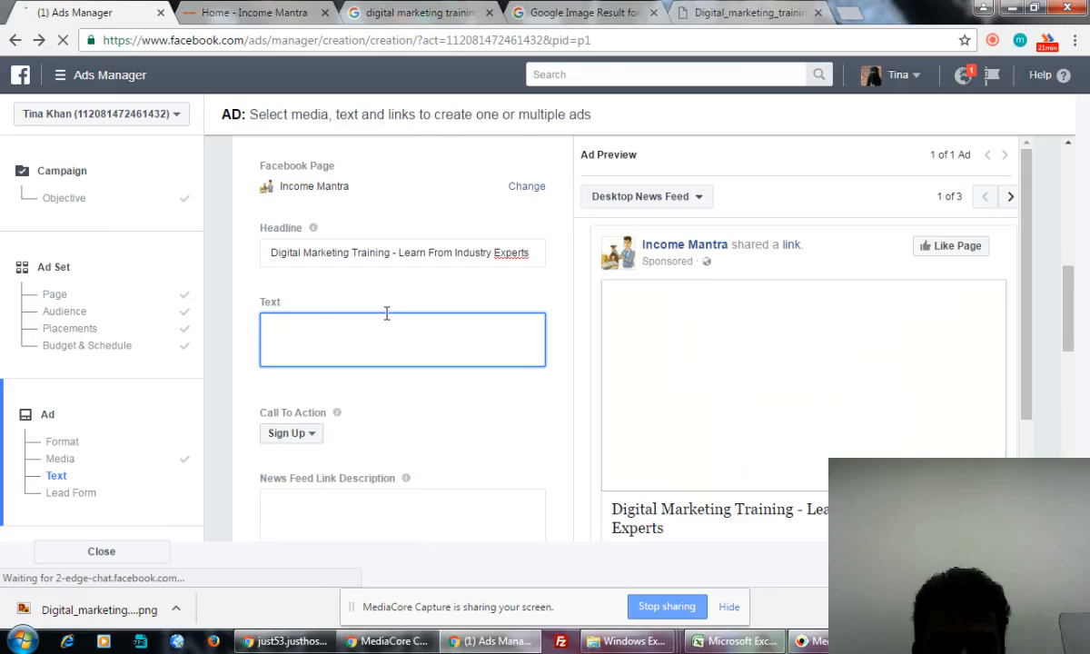
left_click(534, 252)
type("-")
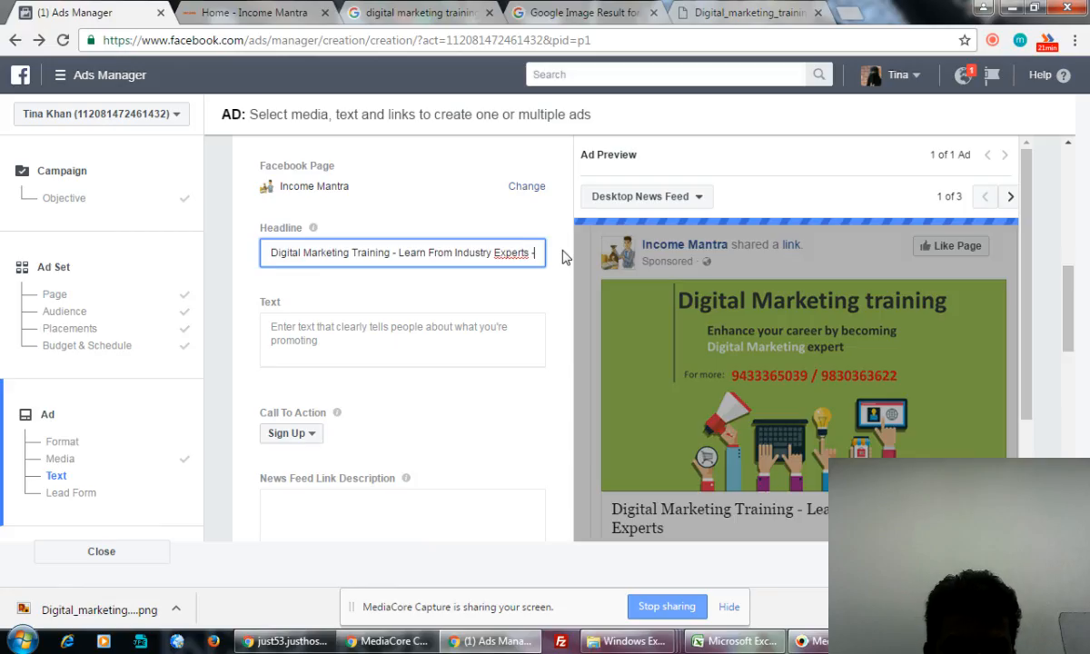
type(" Get FREE")
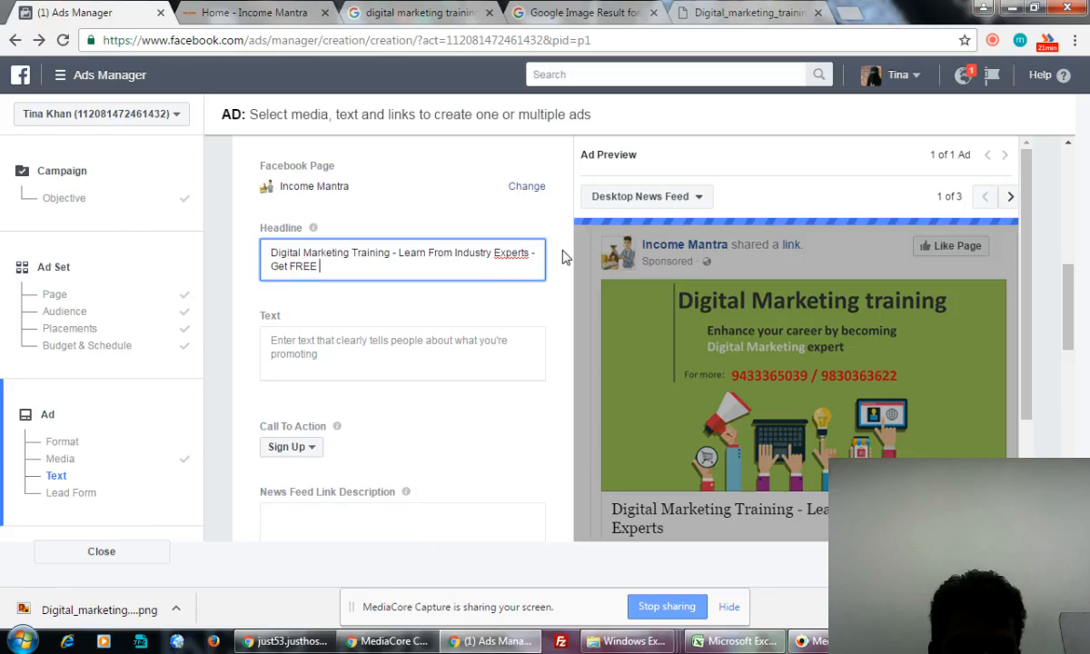
type(" Demo Cla")
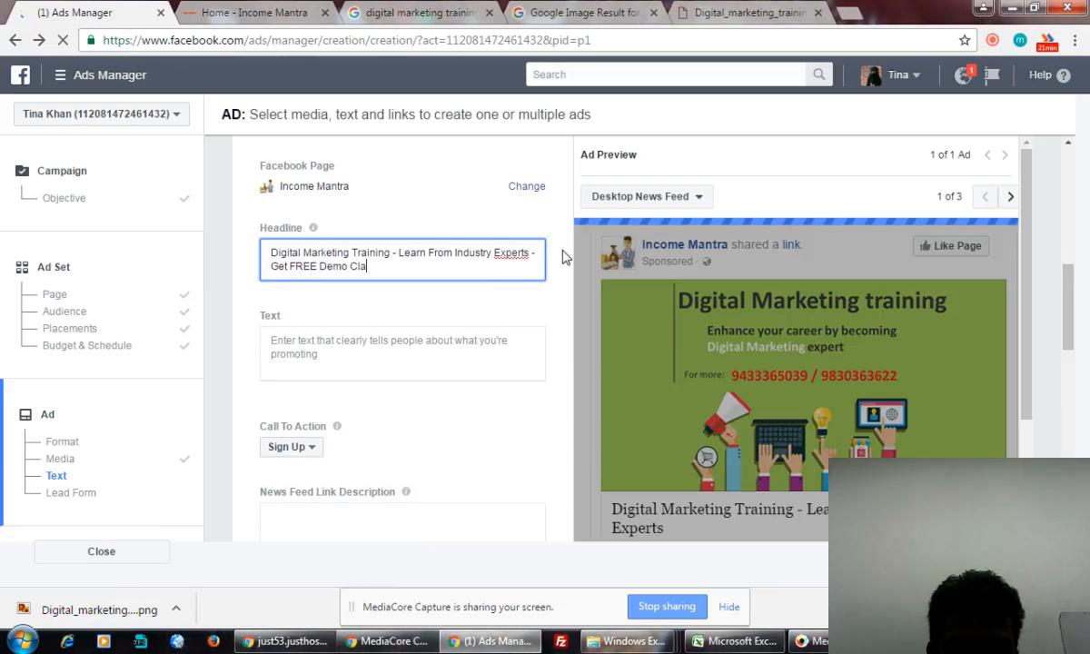
type("ss - Book")
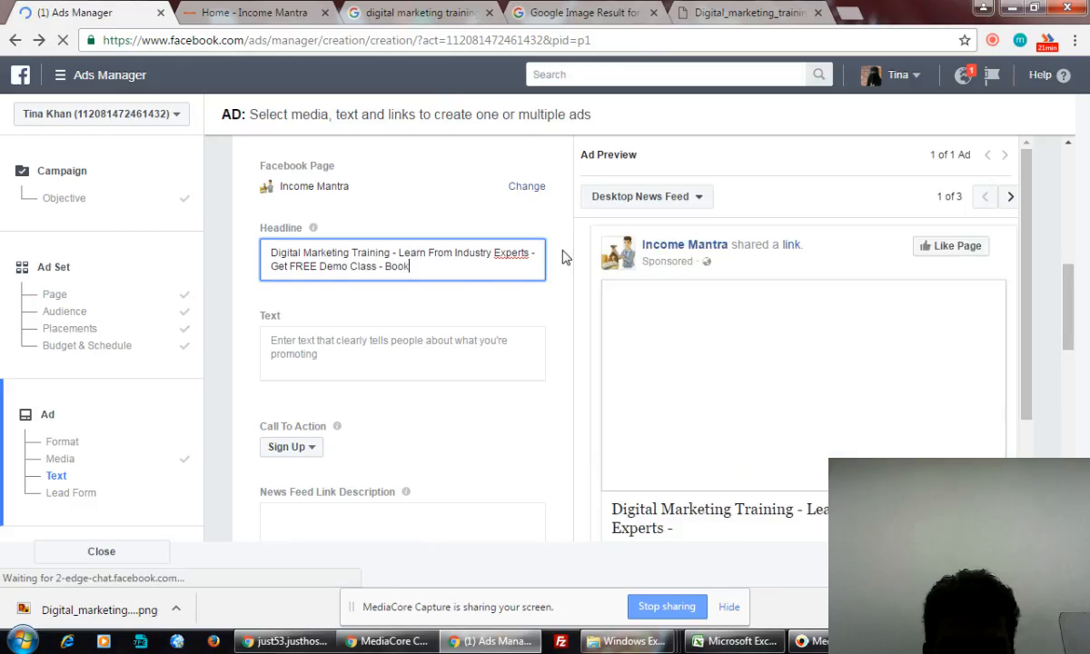
key("BackSpace")
key("BackSpace")
key("BackSpace")
key("BackSpace")
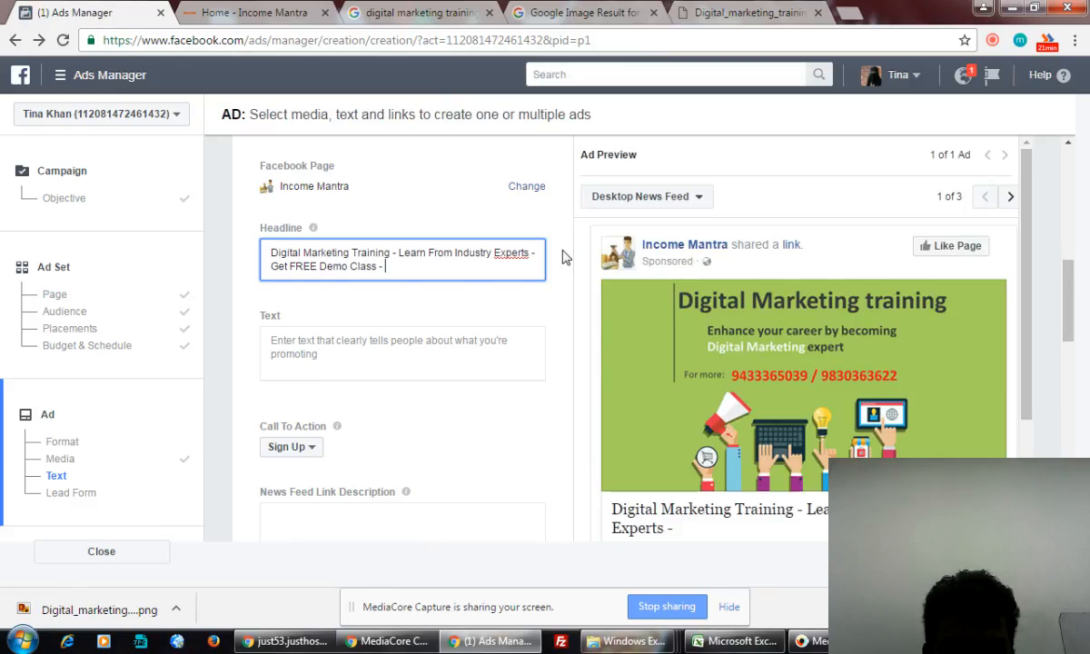
- Extend the headline with a call line giving the contact's name and phone number, ending 'Your Seat Now.'
type("Call")
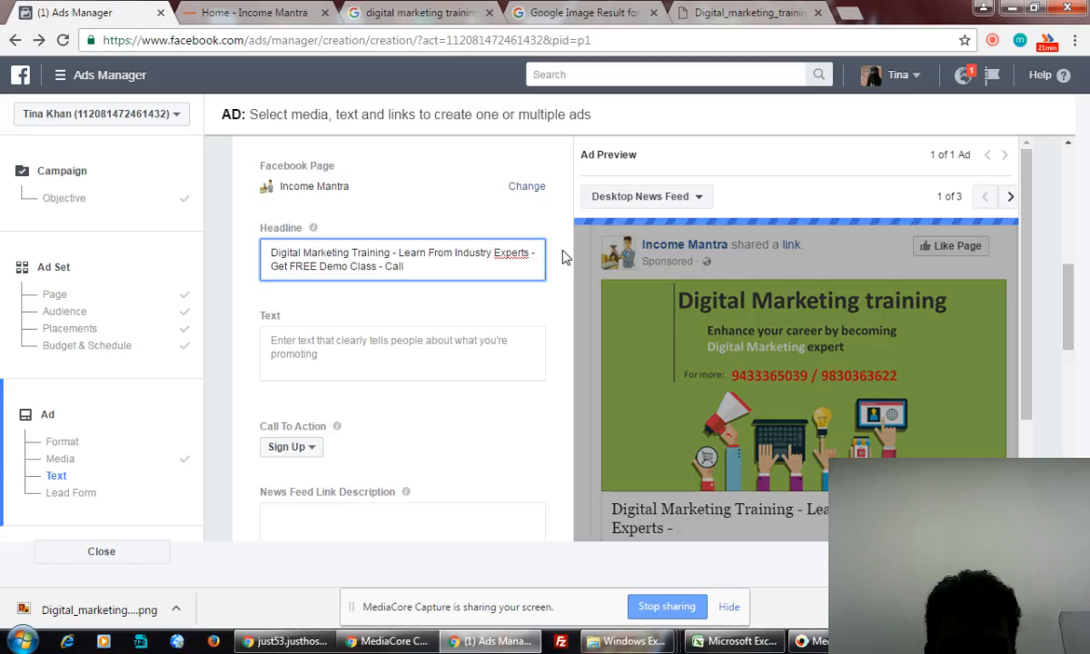
type(" NISHA")
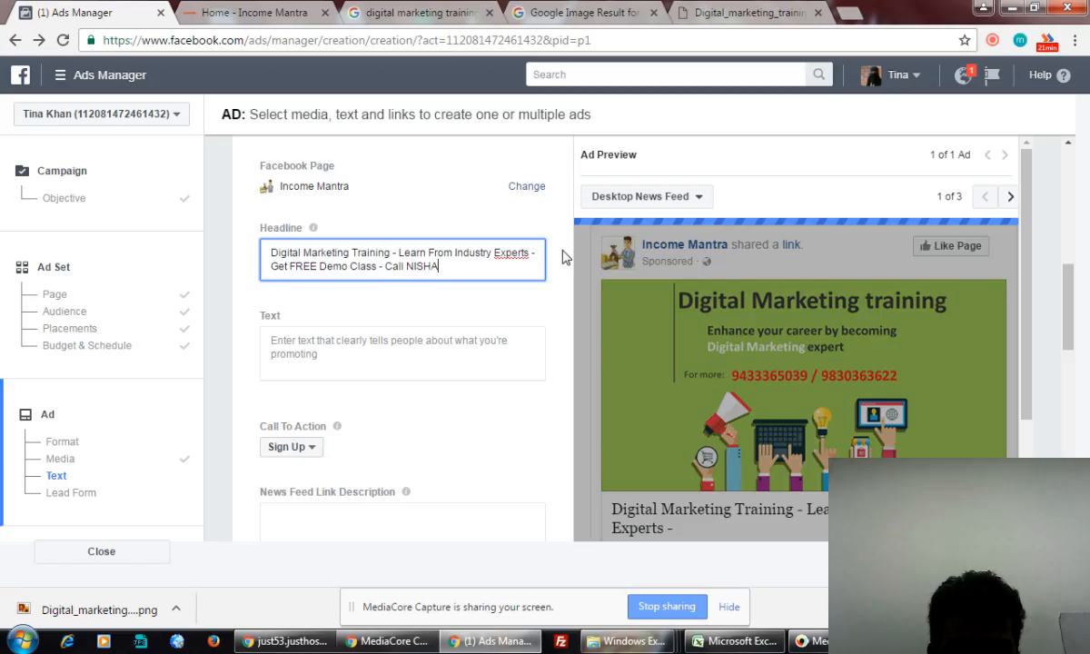
type(" -")
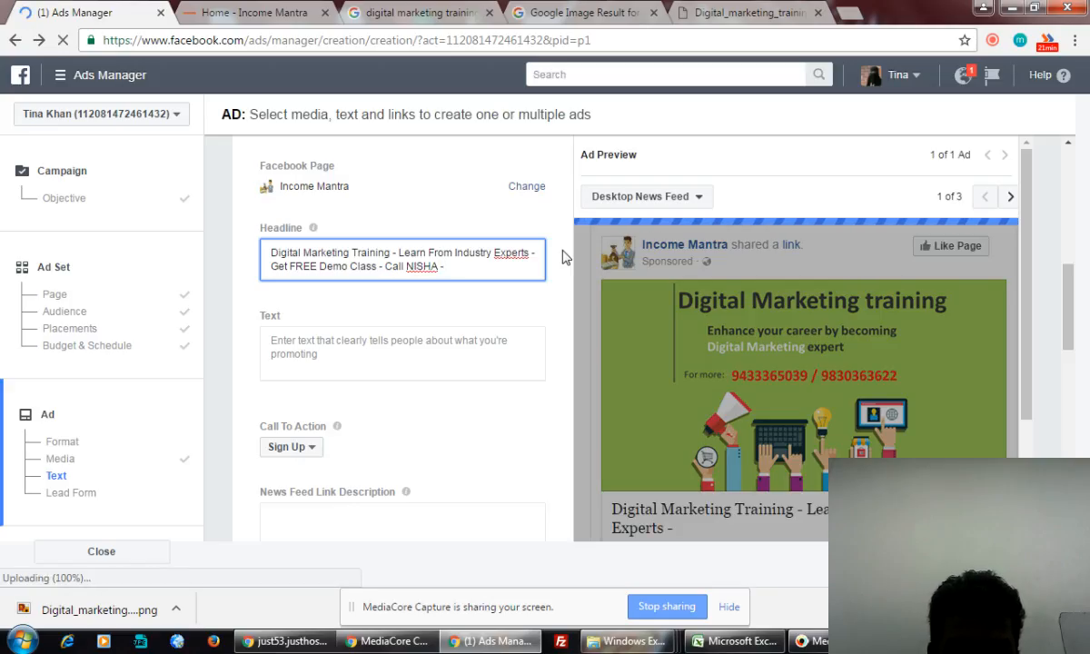
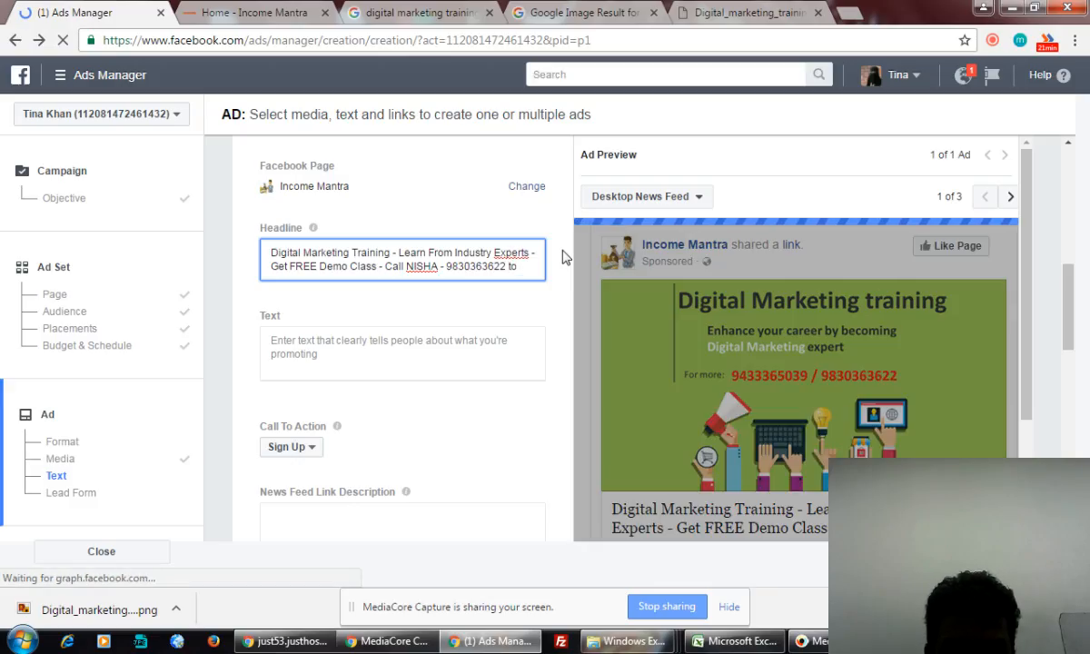
type(" Book Yiu")
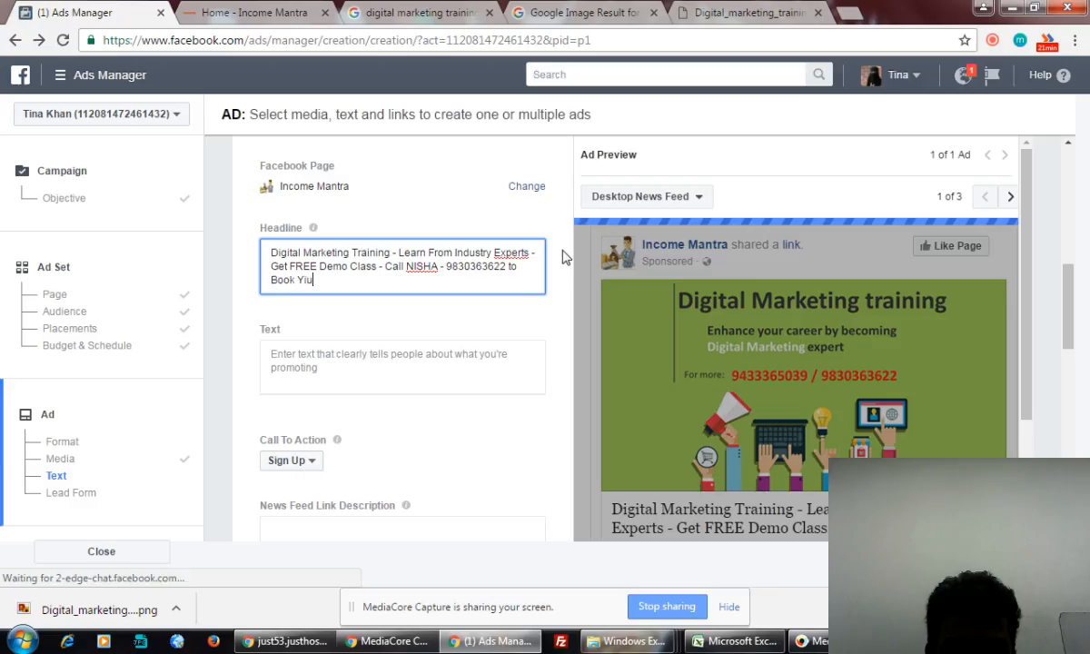
key("BackSpace")
key("BackSpace")
key("BackSpace")
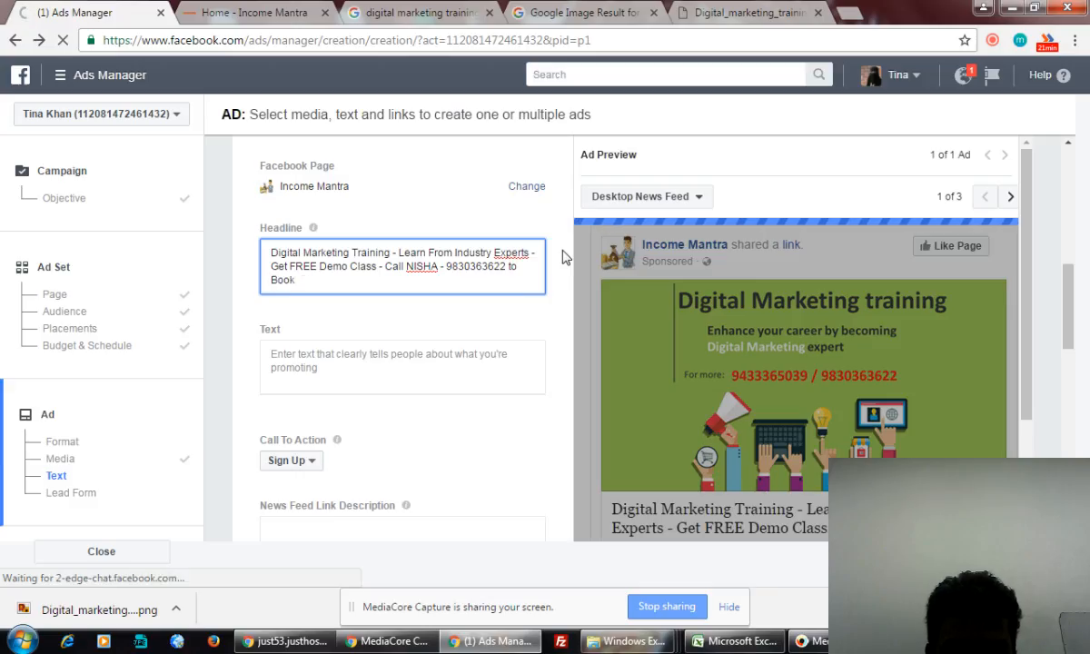
type("Your Seat No")
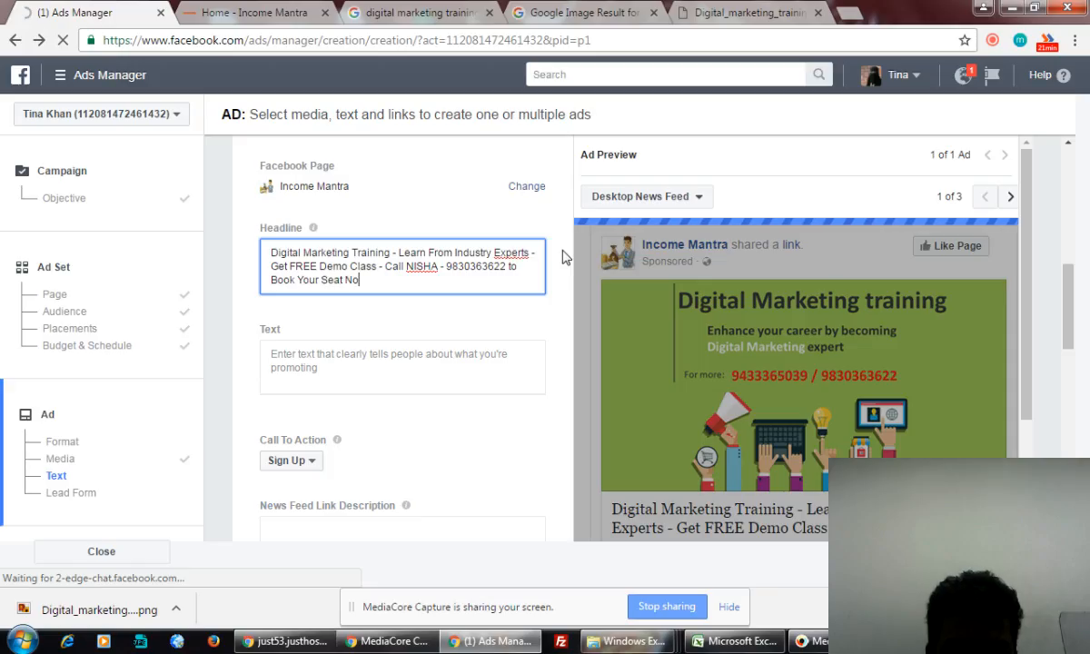
type("w.")
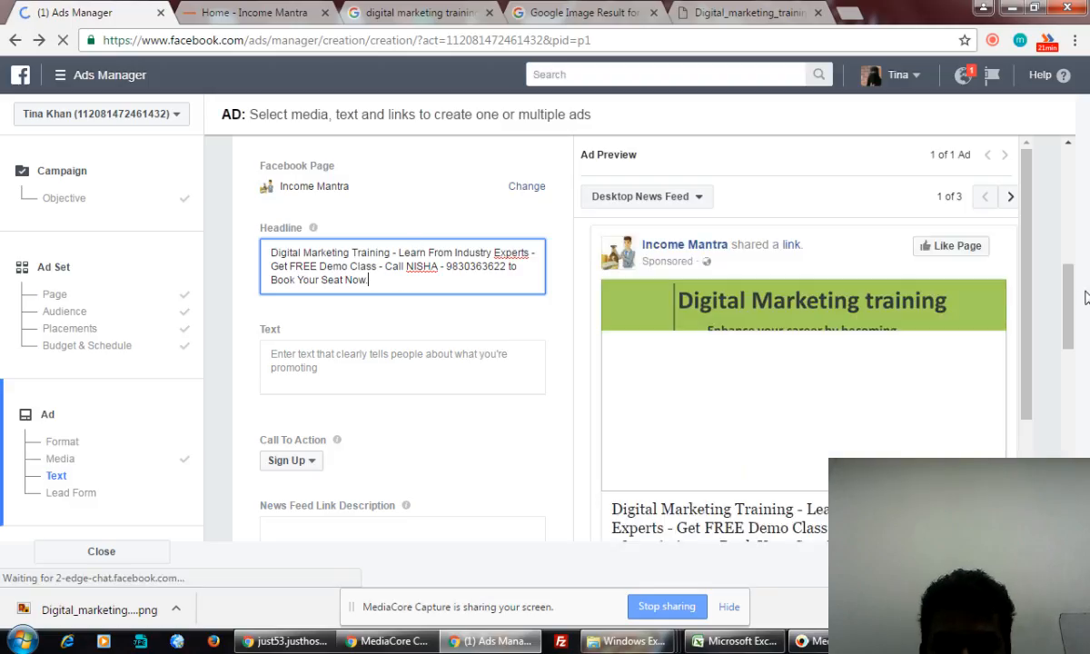
mouse_move(1070, 294)
left_mouse_down()
mouse_move(1072, 335)
mouse_move(1078, 288)
left_mouse_up()
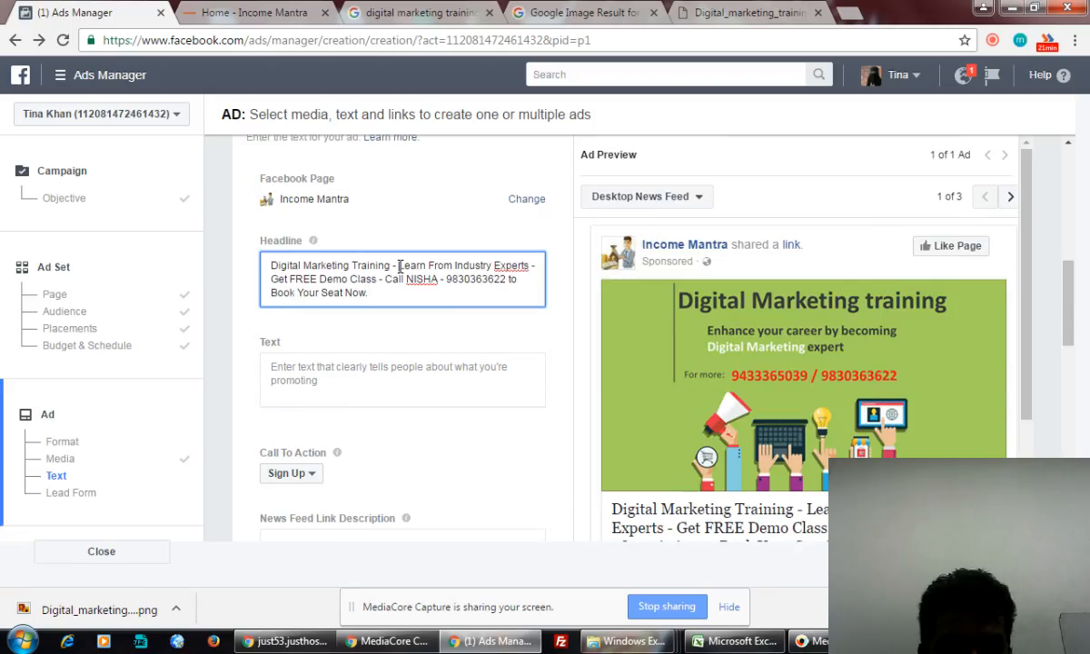
left_click_drag(400, 267, 526, 265)
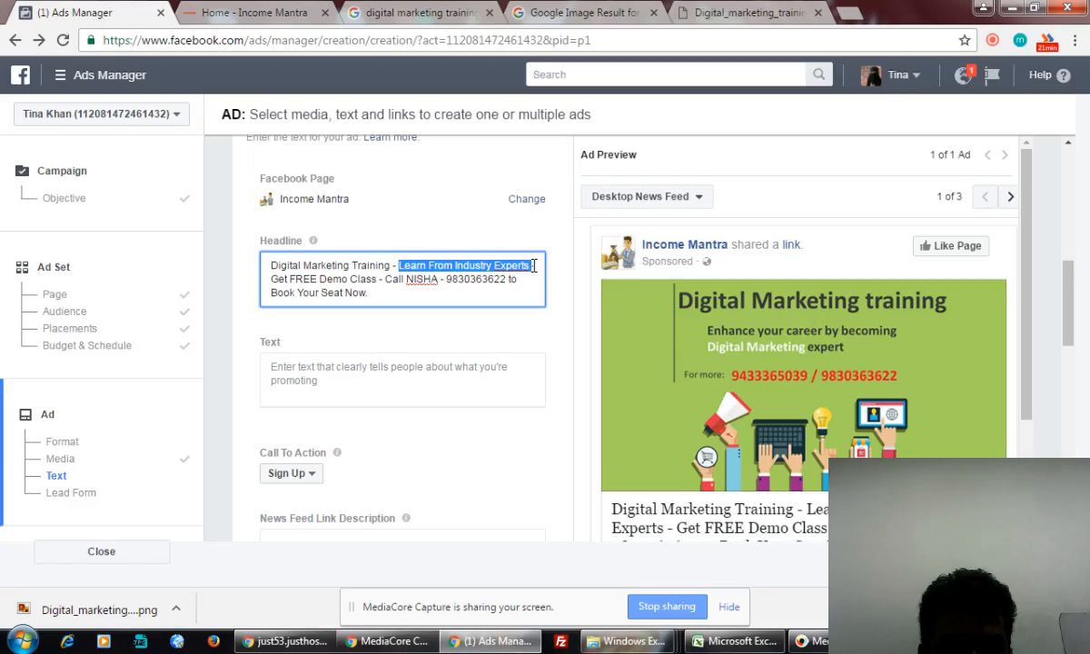
left_click(462, 313)
left_click(335, 385)
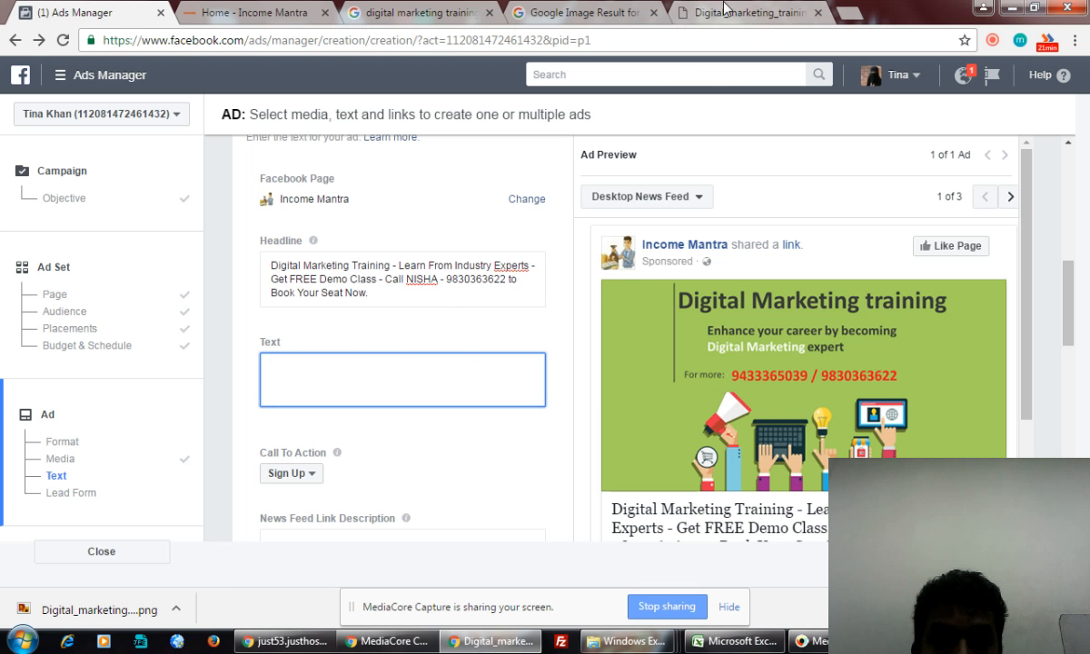
- Close the extra image tabs and copy the competitor line 'Live & Interactive Classes with'
left_click(572, 13)
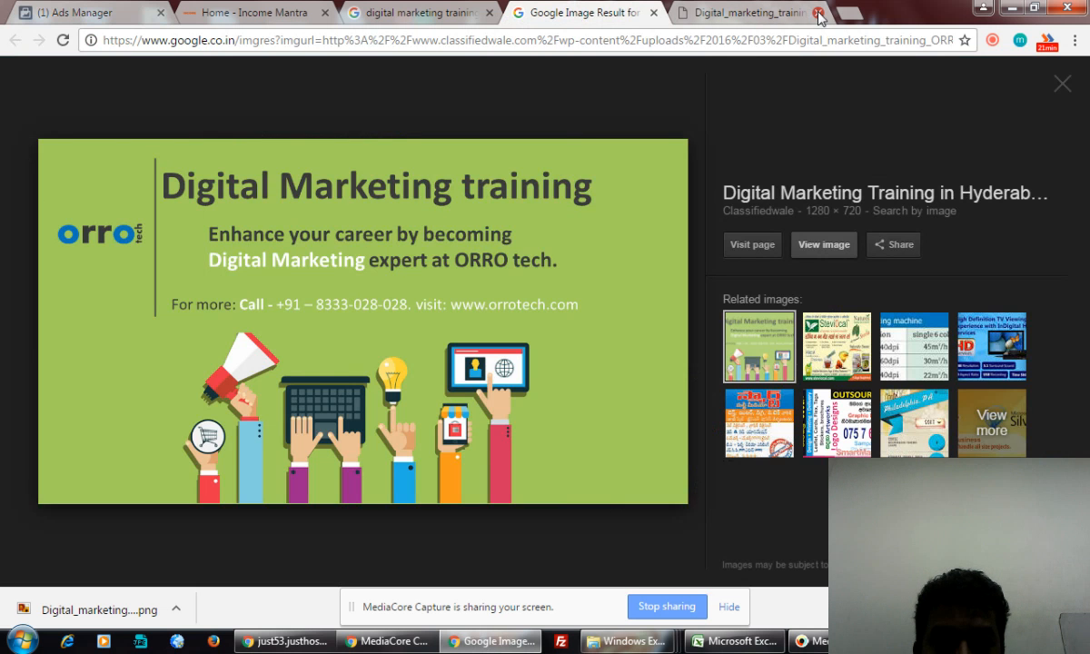
left_click(817, 12)
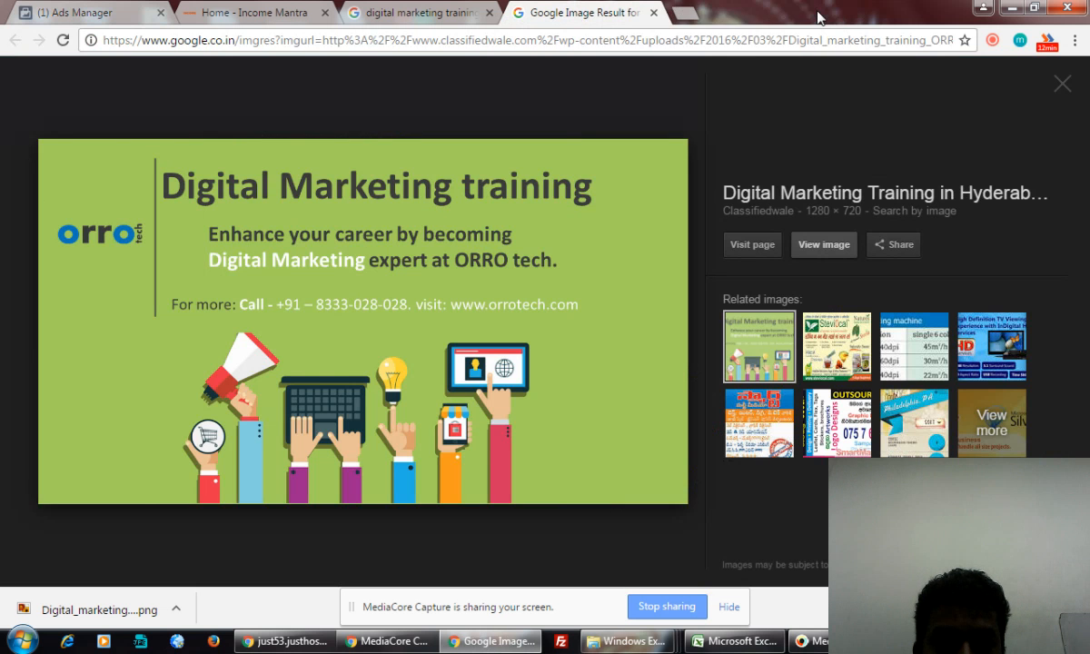
left_click(654, 13)
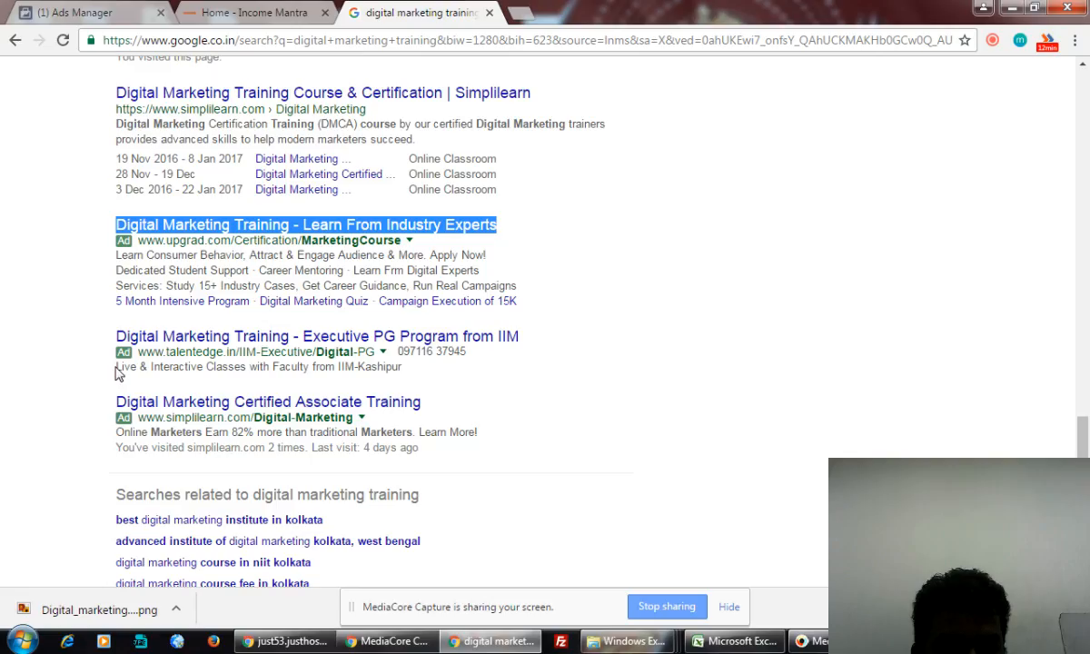
left_click_drag(116, 367, 272, 367)
key("ctrl+c")
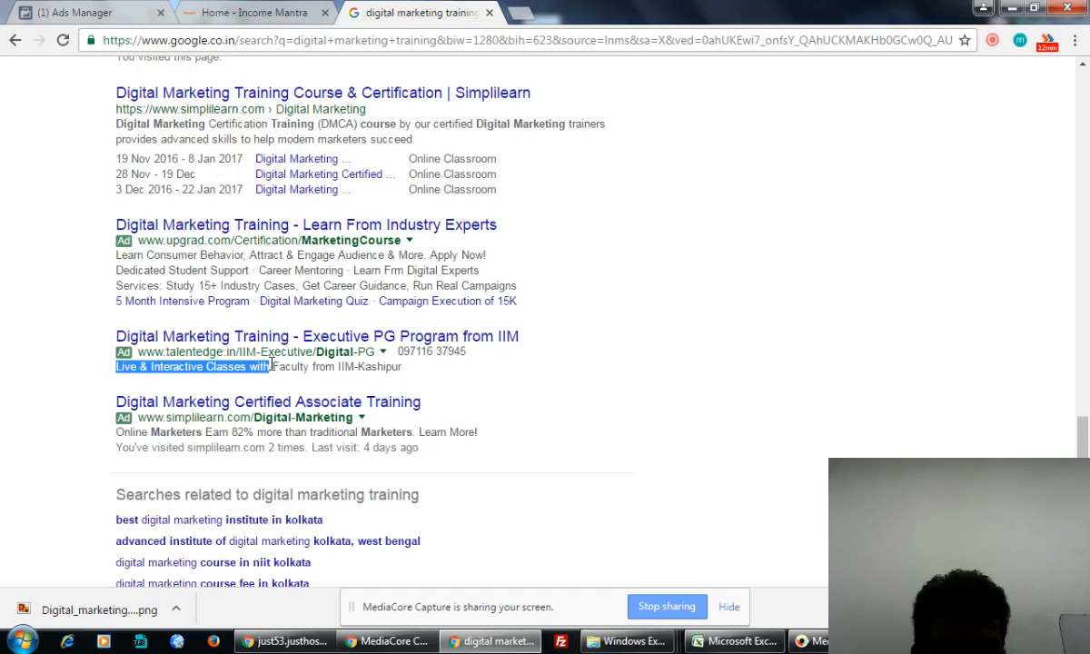
left_click(109, 12)
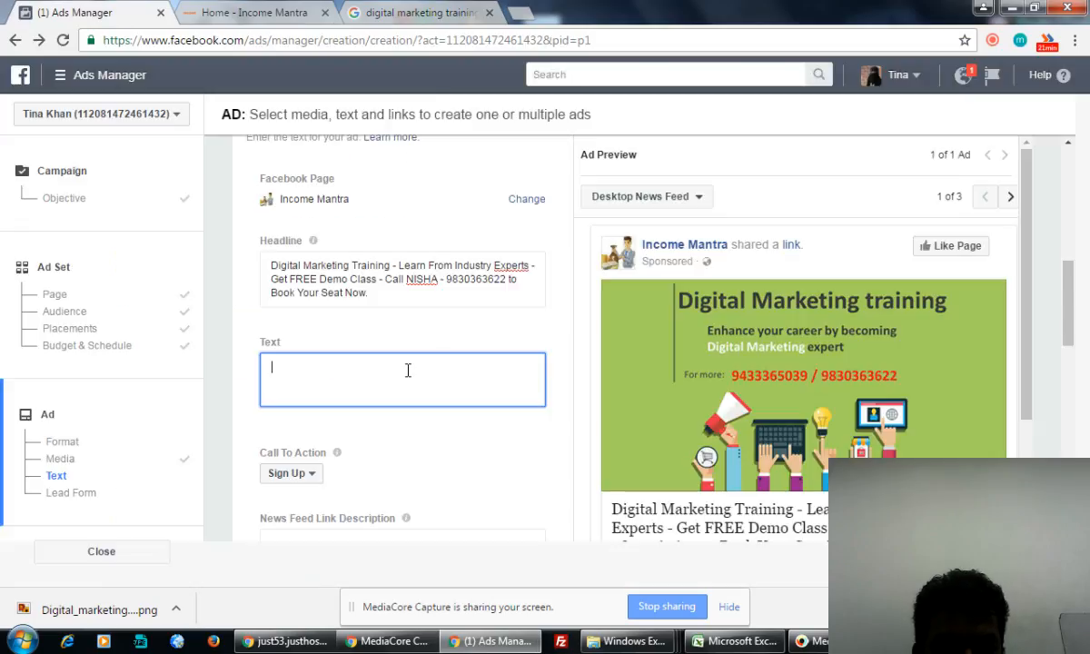
- Paste the phrase into the ad Text and complete it with '15+ years of Experienced Mentors.'
key("ctrl+v")
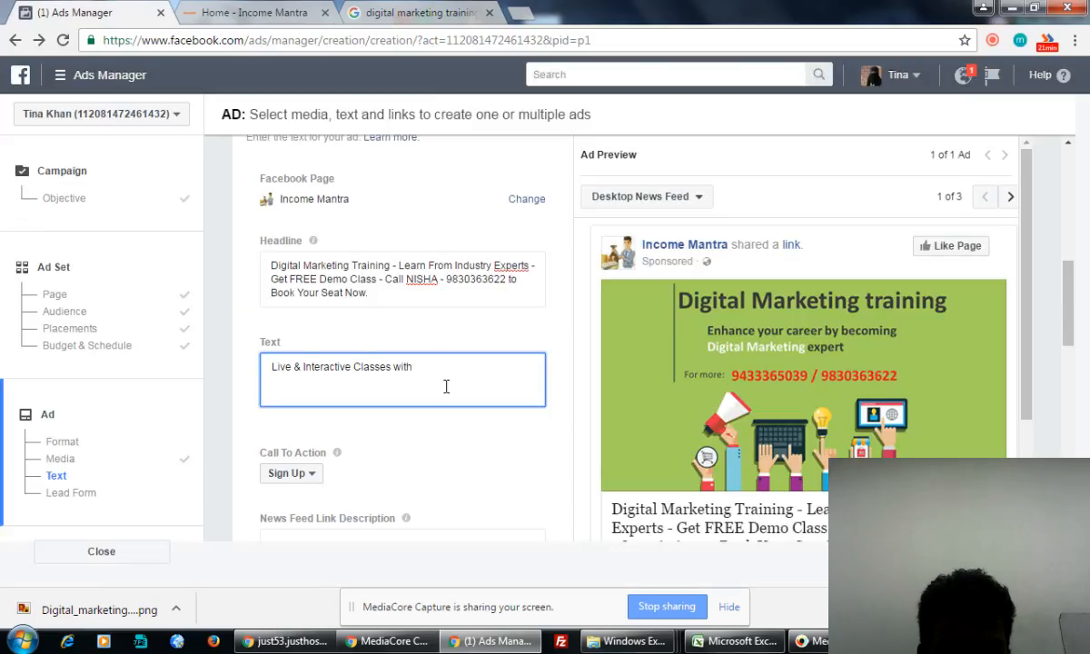
type("1")
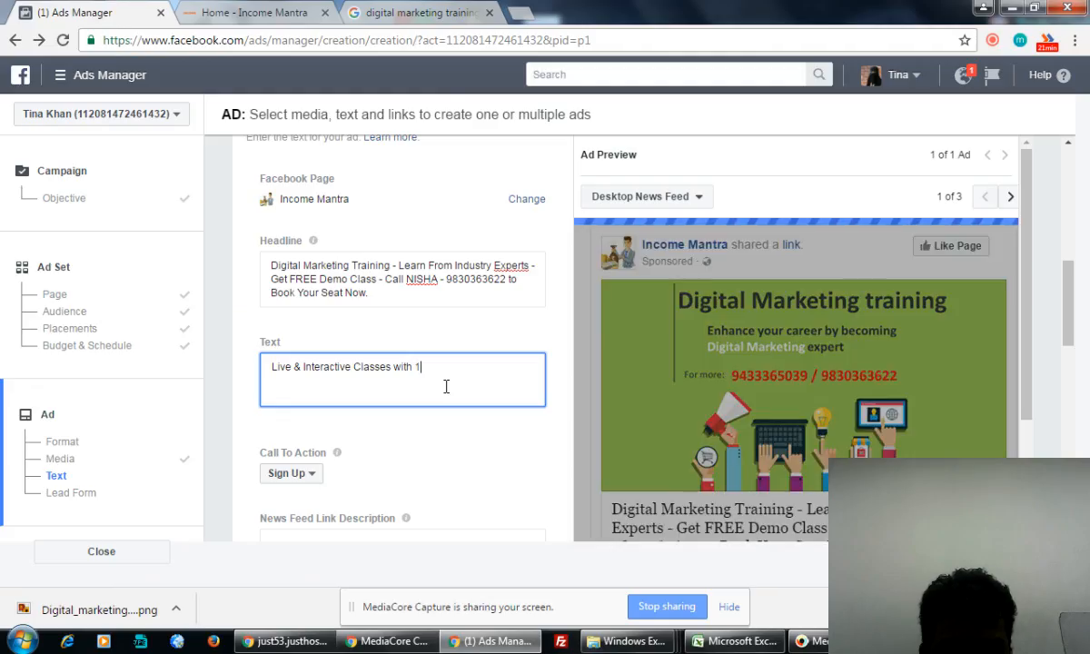
type("5+ year")
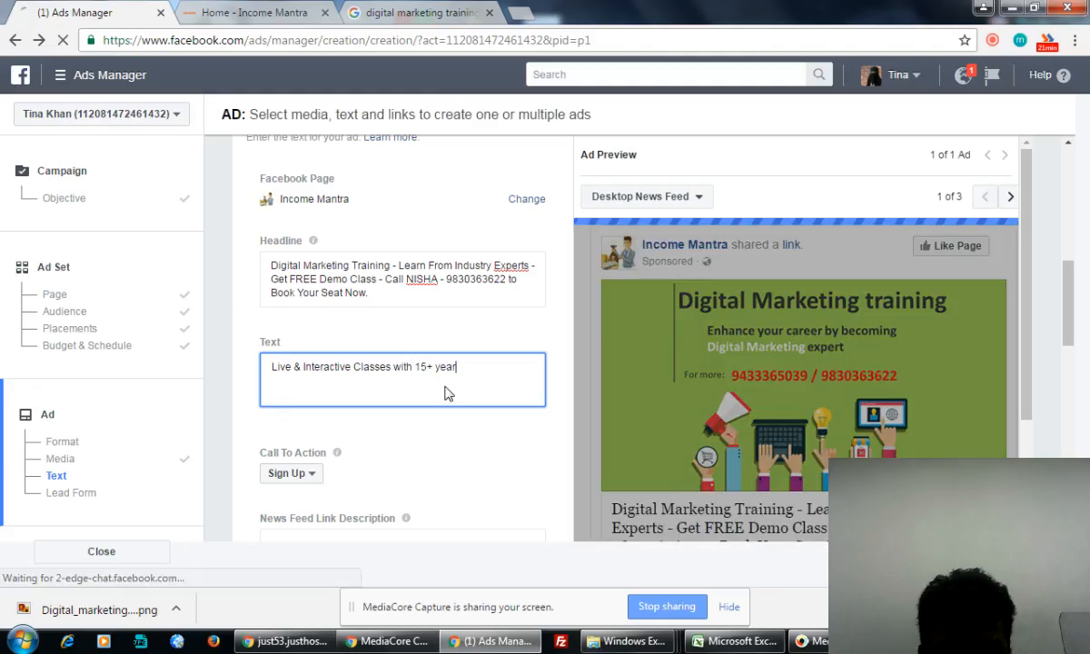
type("s of Exp")
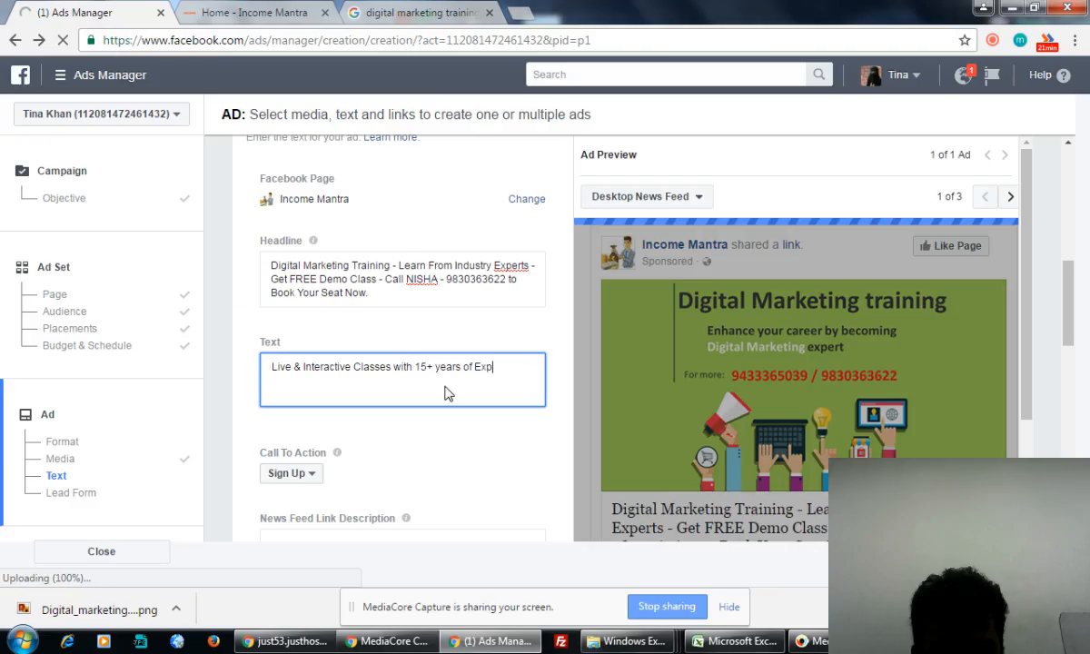
type("erienced Mentor")
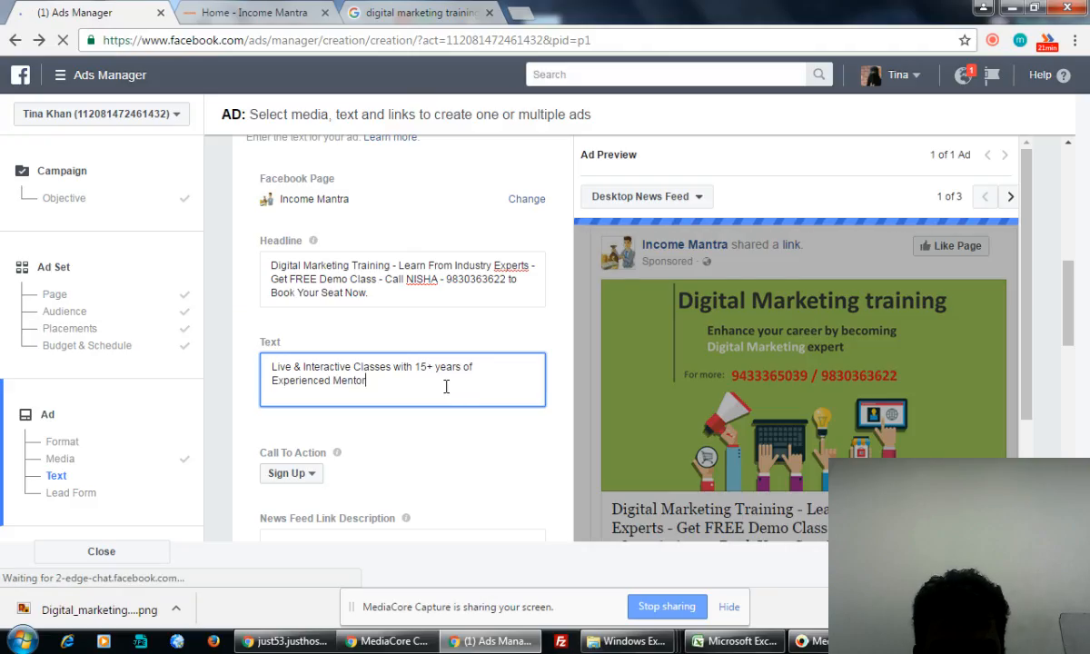
type("s")
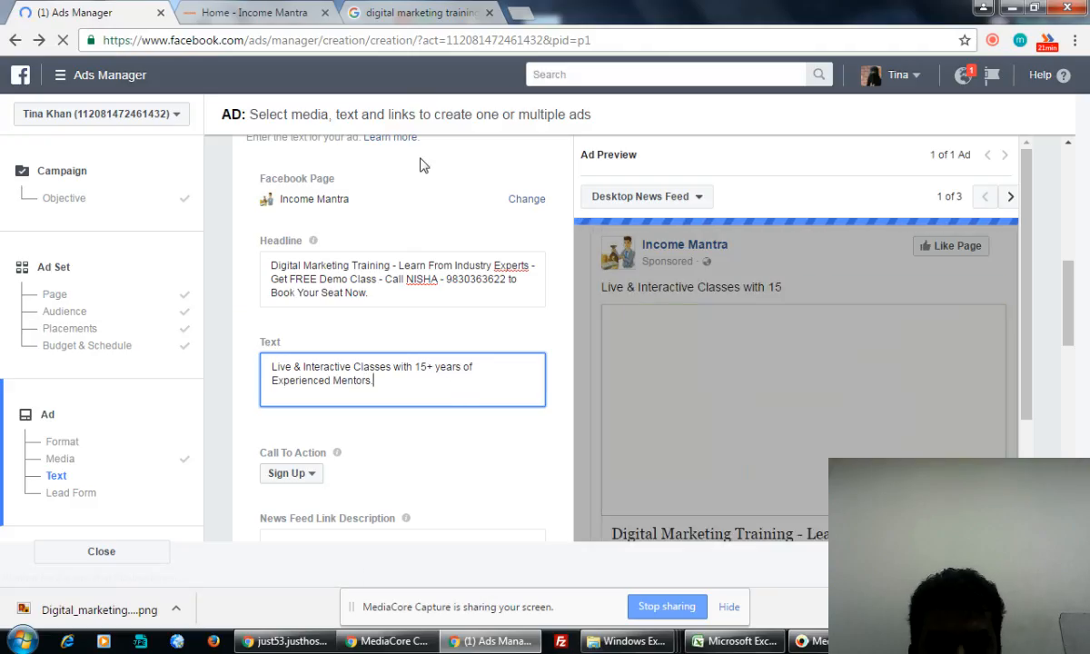
left_click(420, 14)
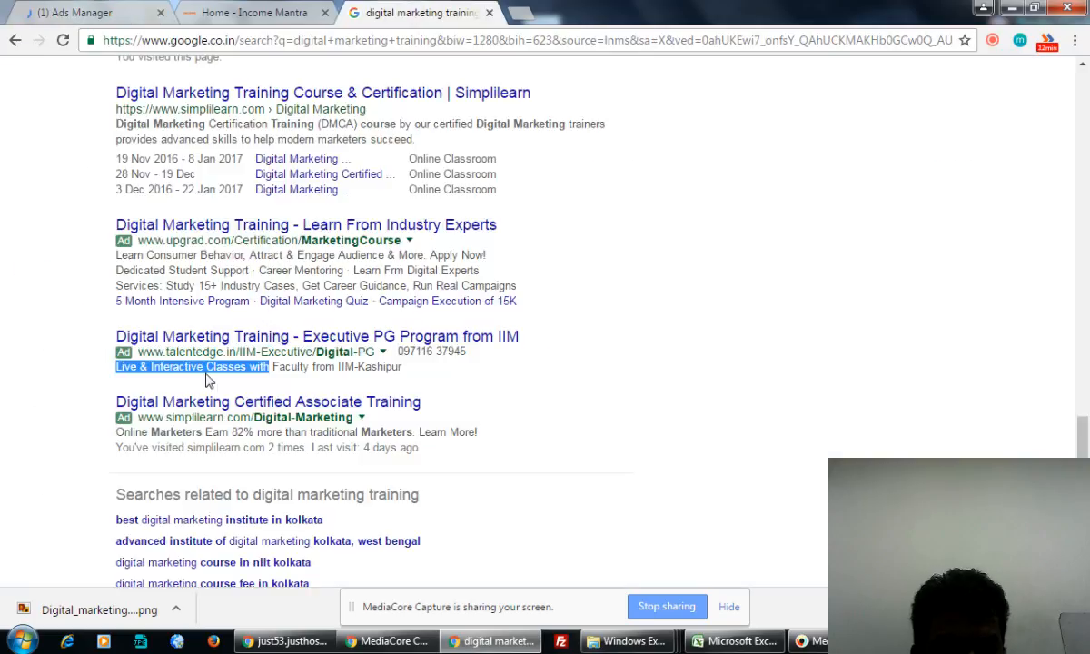
- Copy the upGrad student-support and career-mentoring line into the ad Text
left_click_drag(117, 270, 479, 270)
key("ctrl+c")
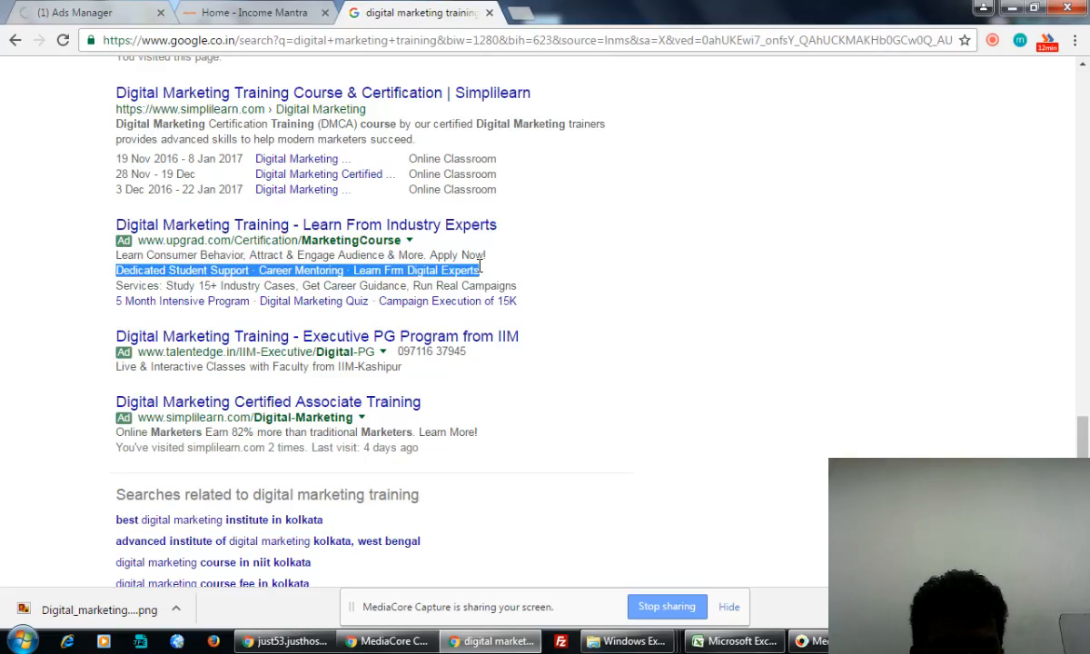
left_click(112, 12)
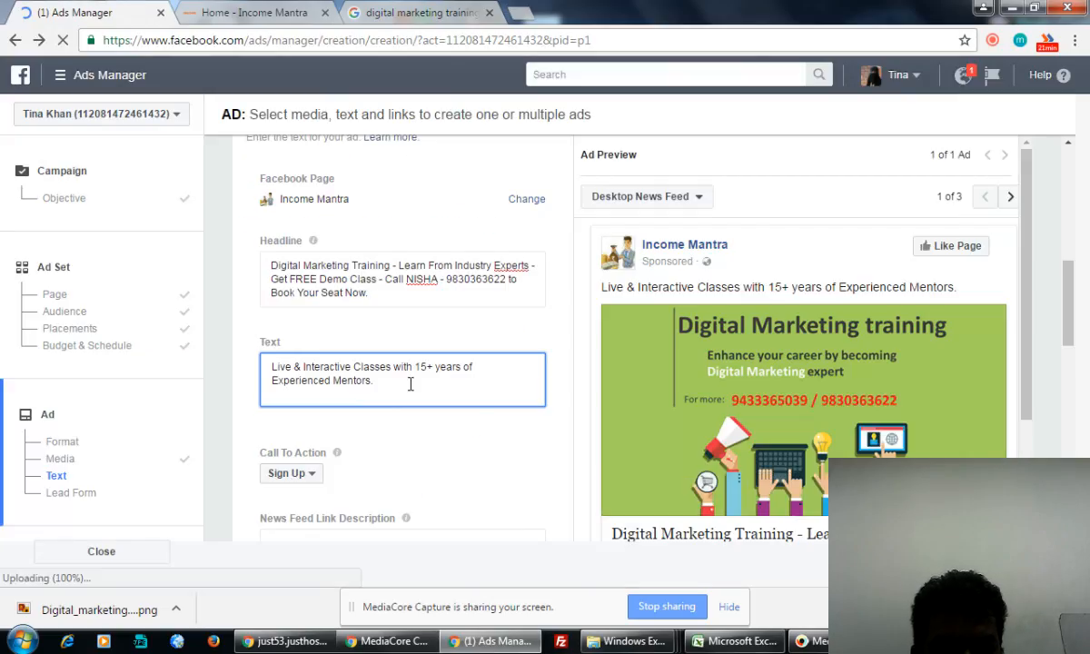
key("ctrl+v")
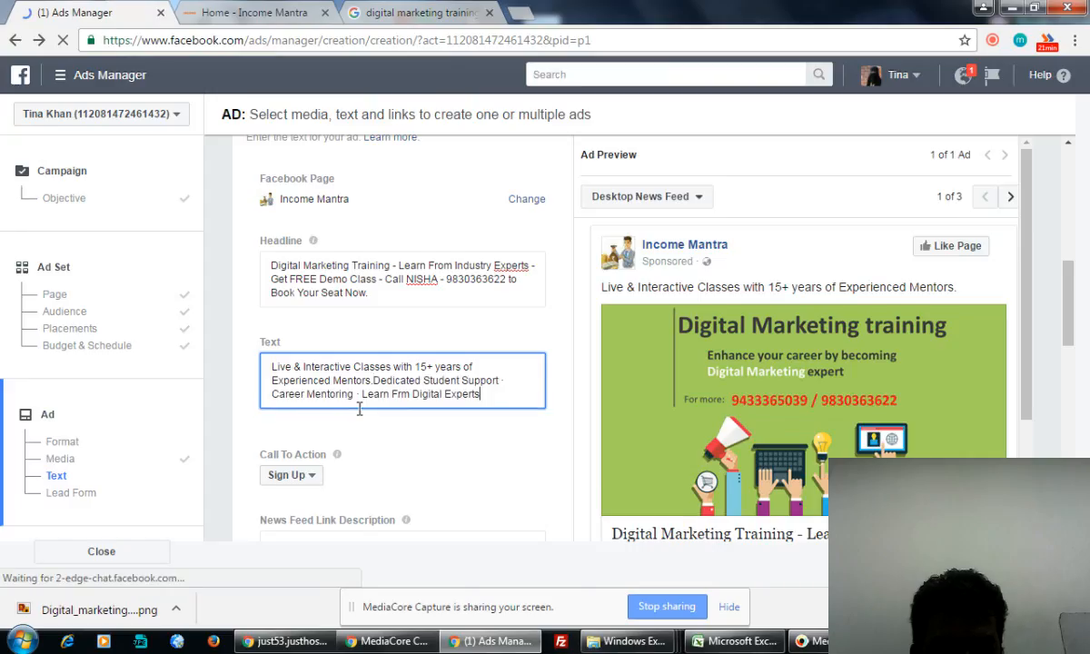
left_click(441, 13)
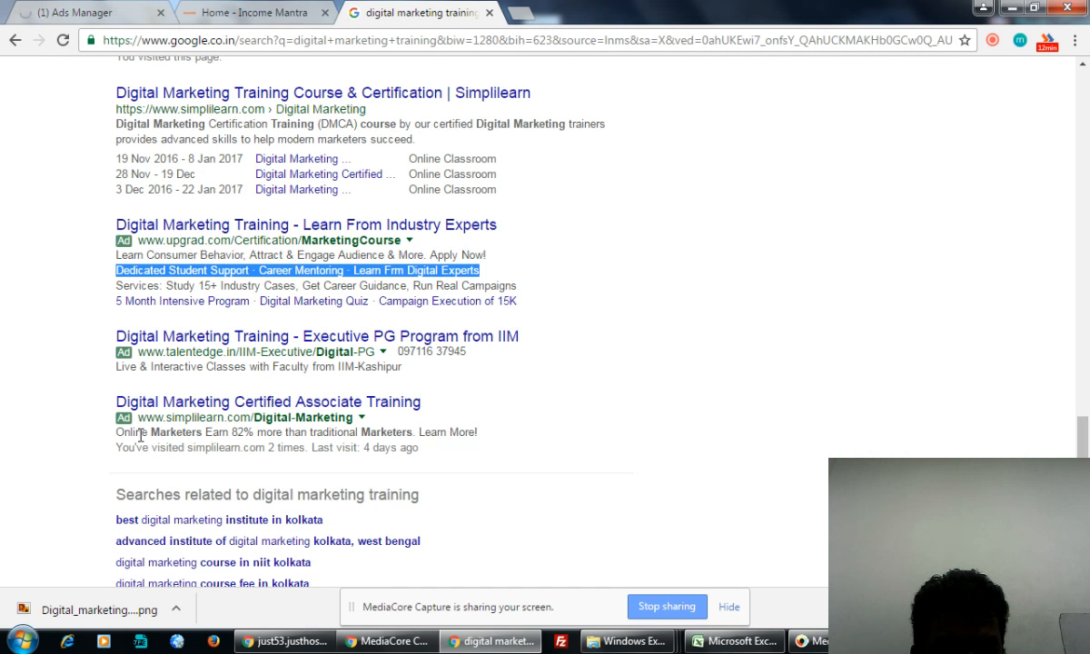
- Copy the white-hat ad's two description lines, including 100% Placement Assistance
scroll(470, 373, "up", 15)
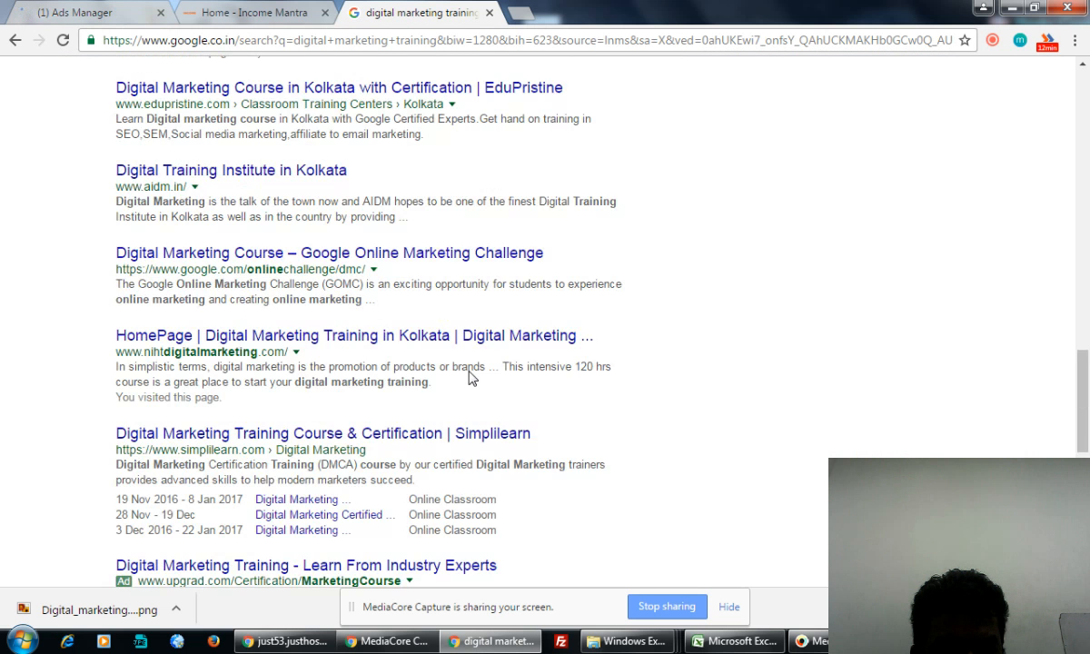
scroll(469, 373, "up", 8)
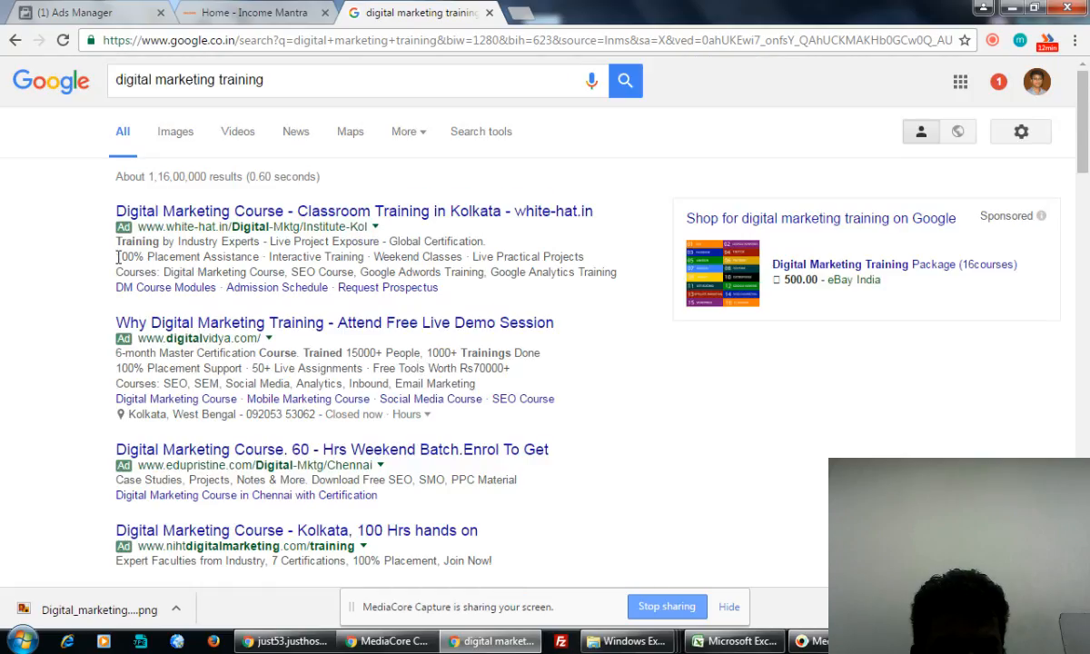
left_click_drag(115, 256, 578, 255)
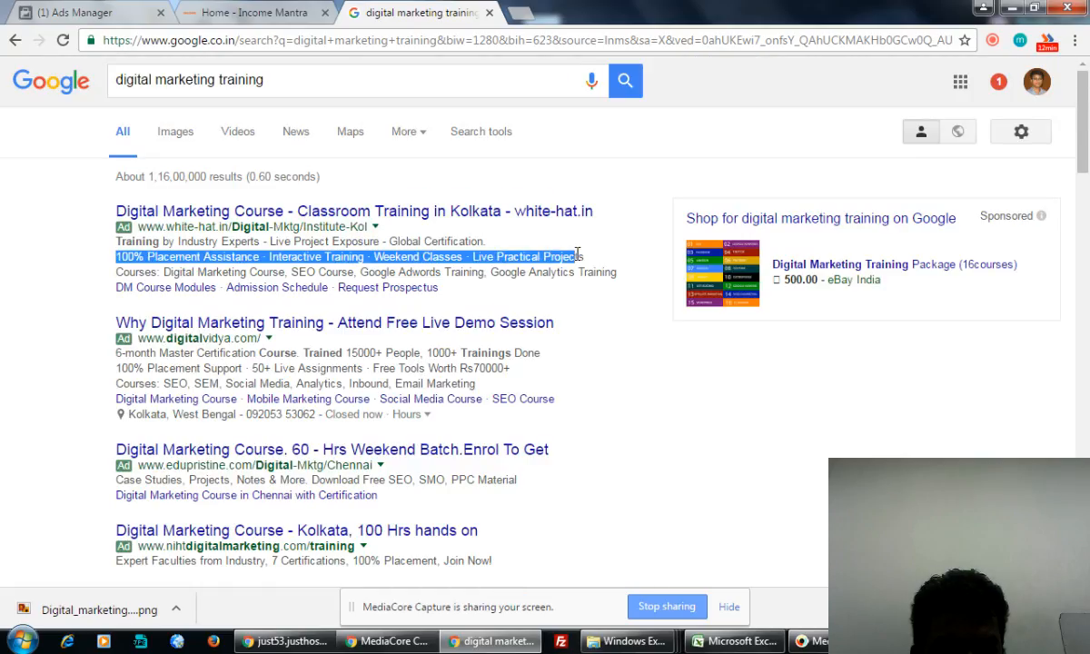
left_click(175, 238)
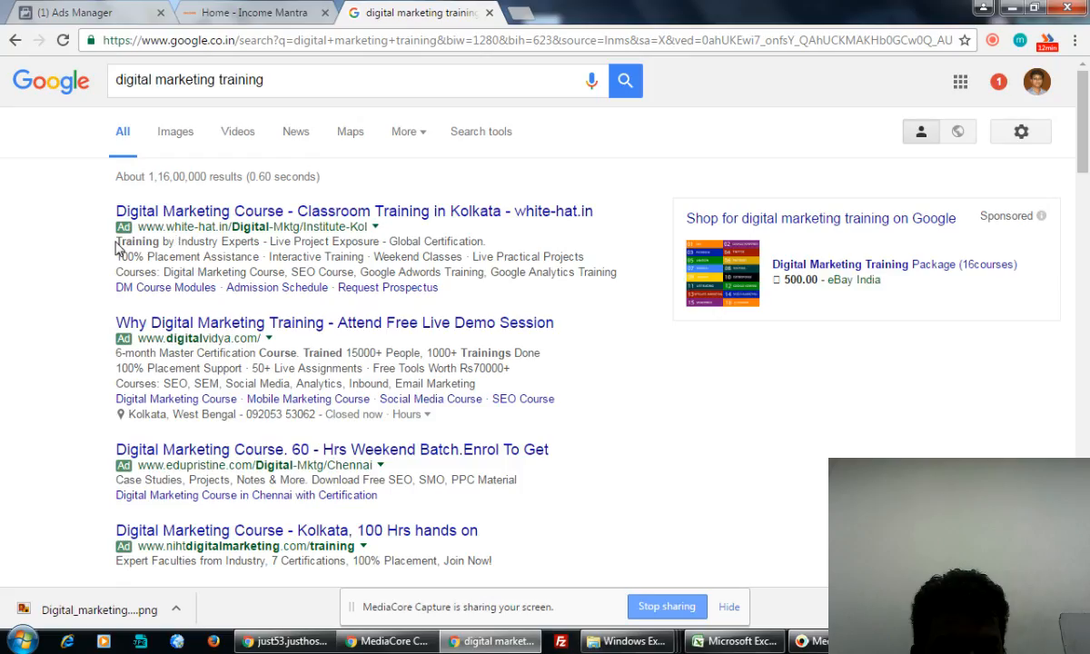
left_click_drag(115, 243, 586, 261)
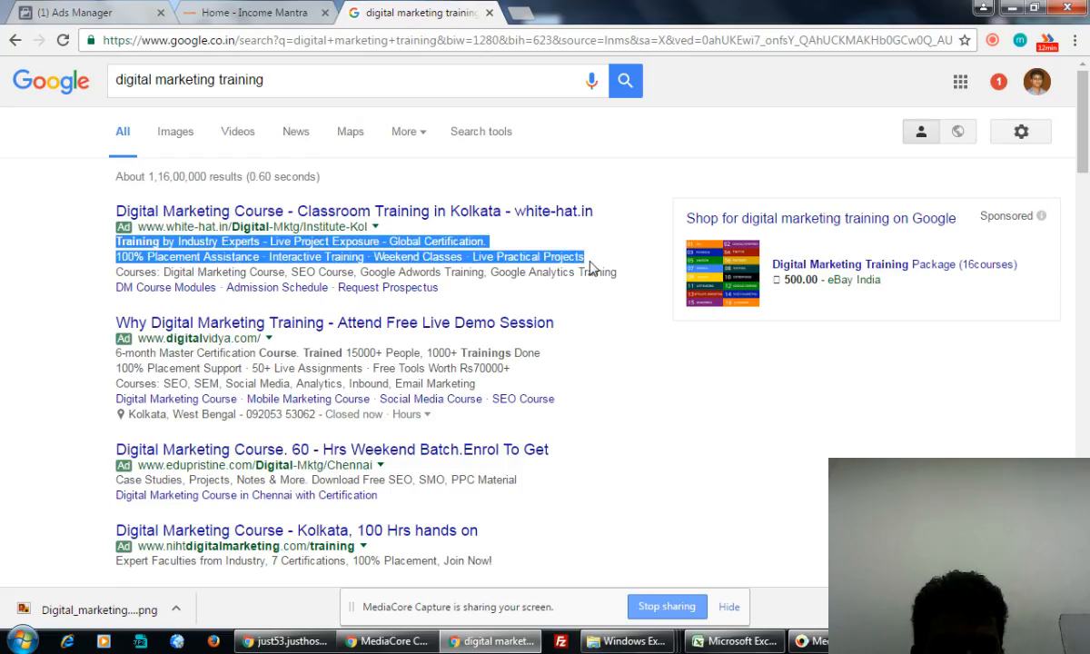
left_click(100, 11)
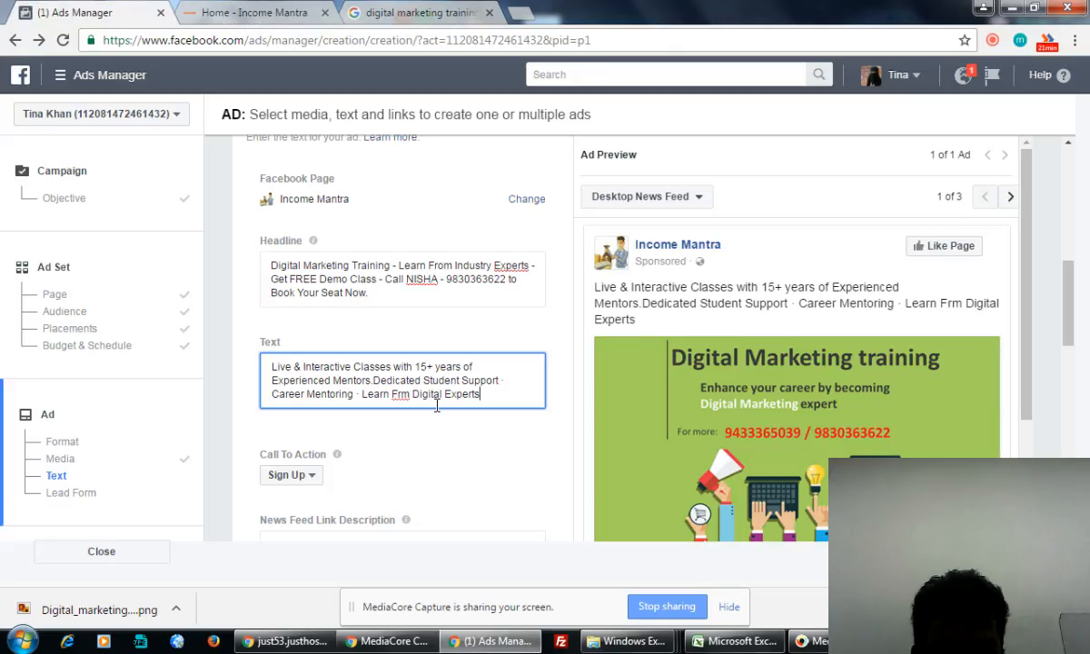
- Append the placement-assistance lines to the ad Text and correct 'Frm' to 'From'
type(".Training by Industry Experts - Live Project Exposure - Global Certification. 100% Placement Assistance · Interactive Training · Weekend Classes · Live Practical Projects")
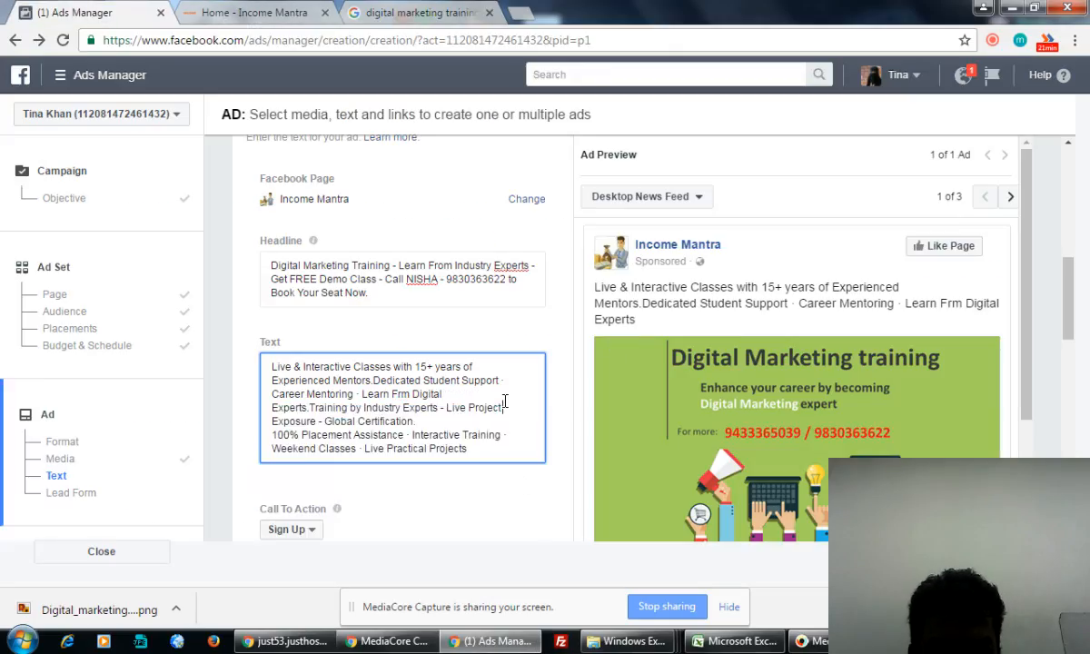
left_click(402, 393)
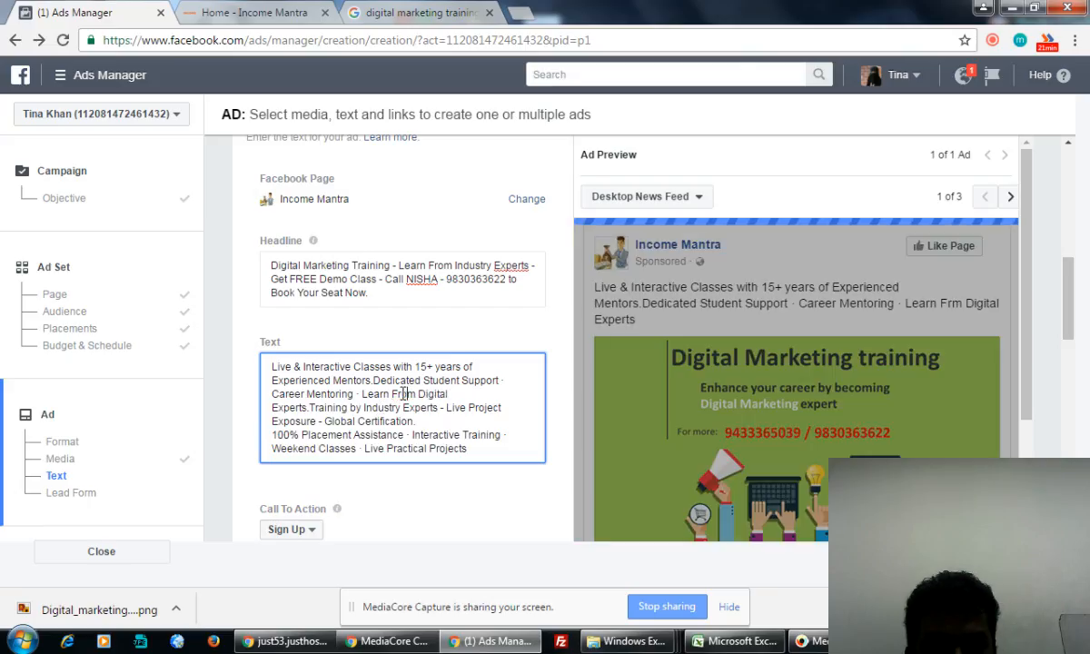
type("o")
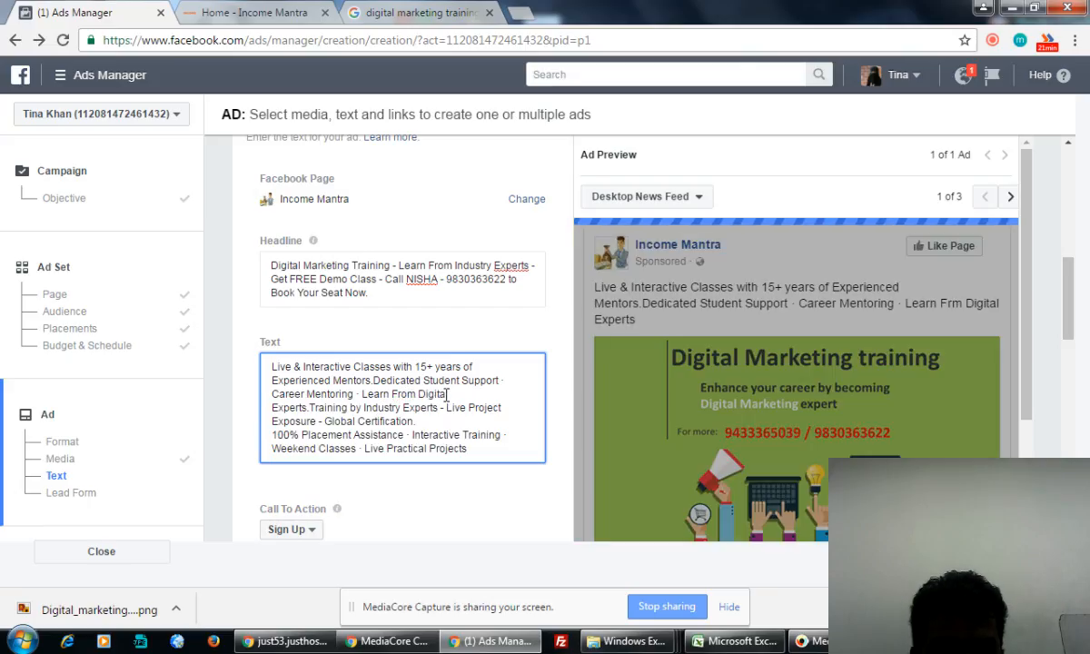
left_click(481, 447)
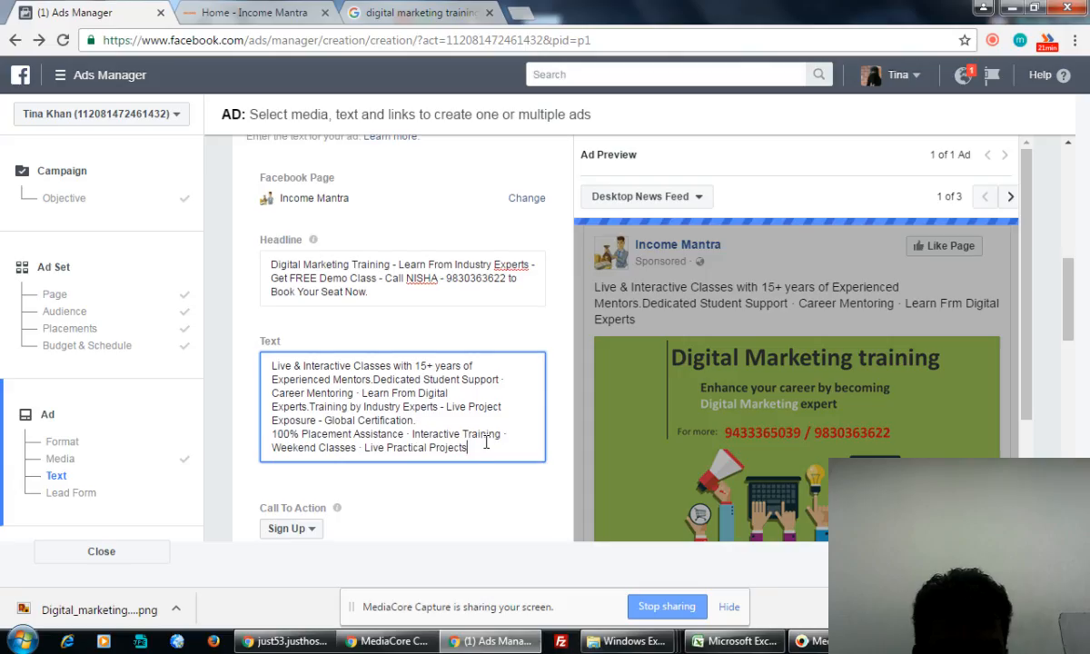
- Set the call to action to Apply Now
scroll(414, 495, "down", 2)
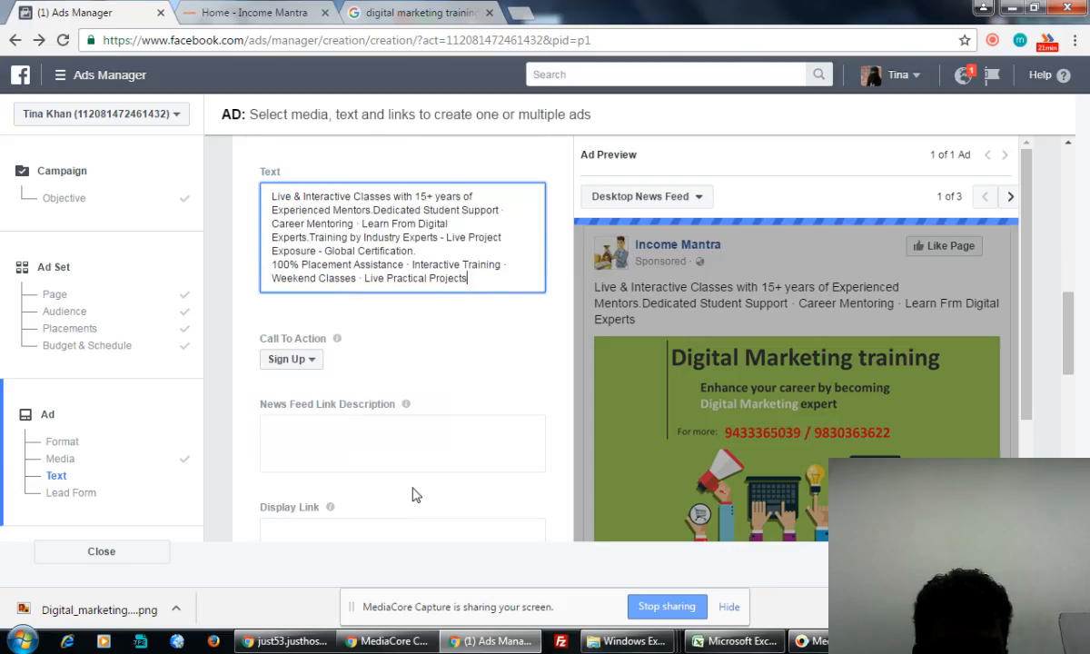
left_click(296, 360)
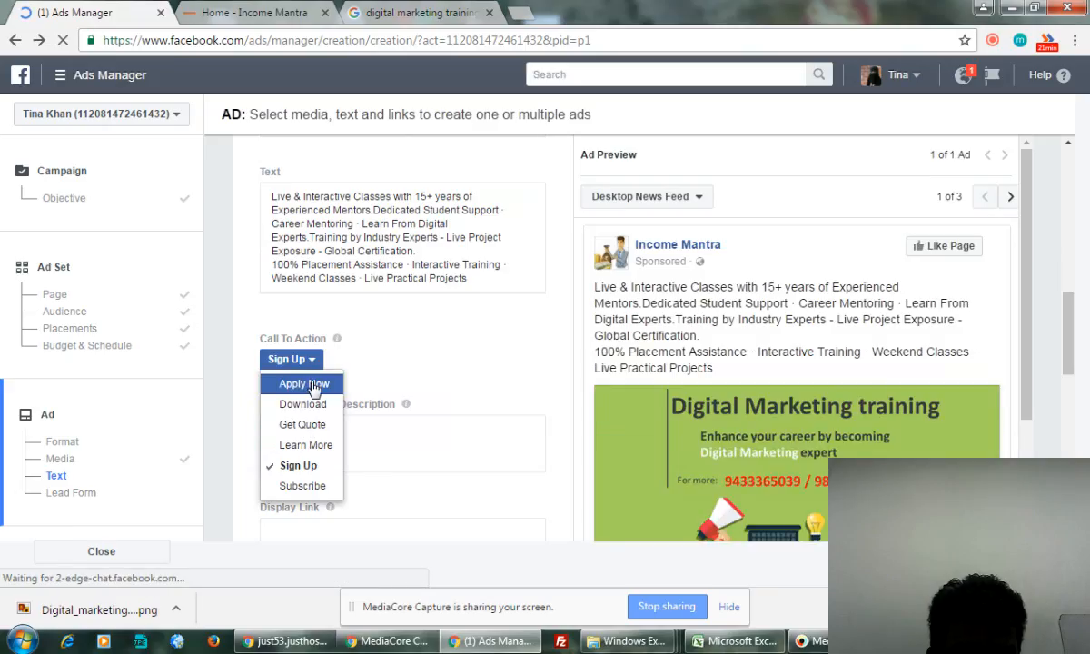
left_click(304, 384)
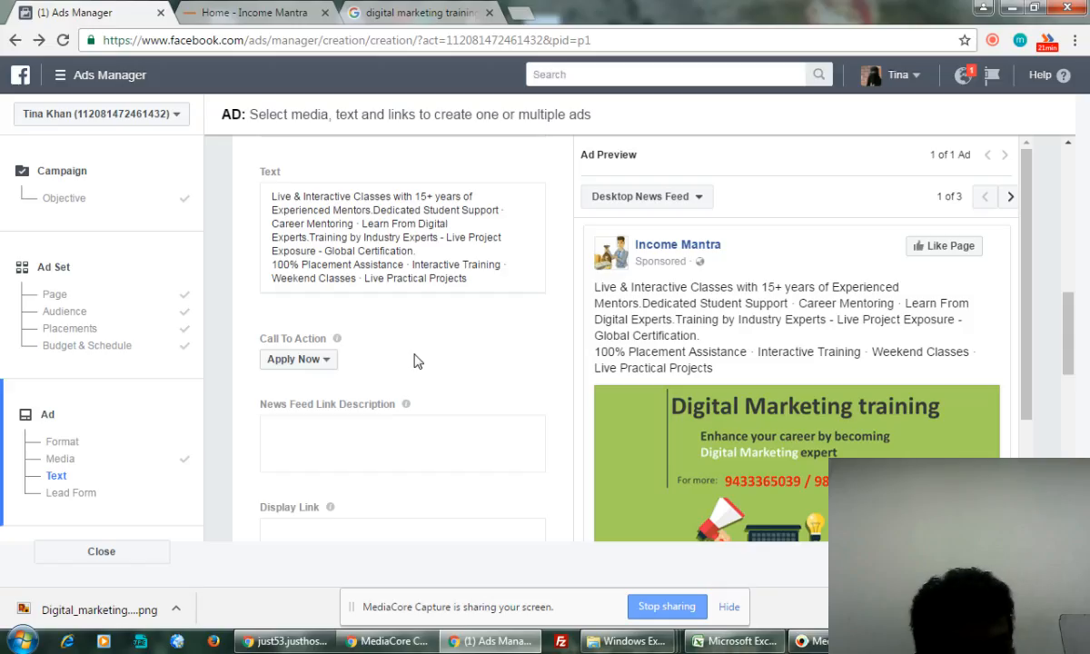
left_click_drag(1029, 395, 1029, 502)
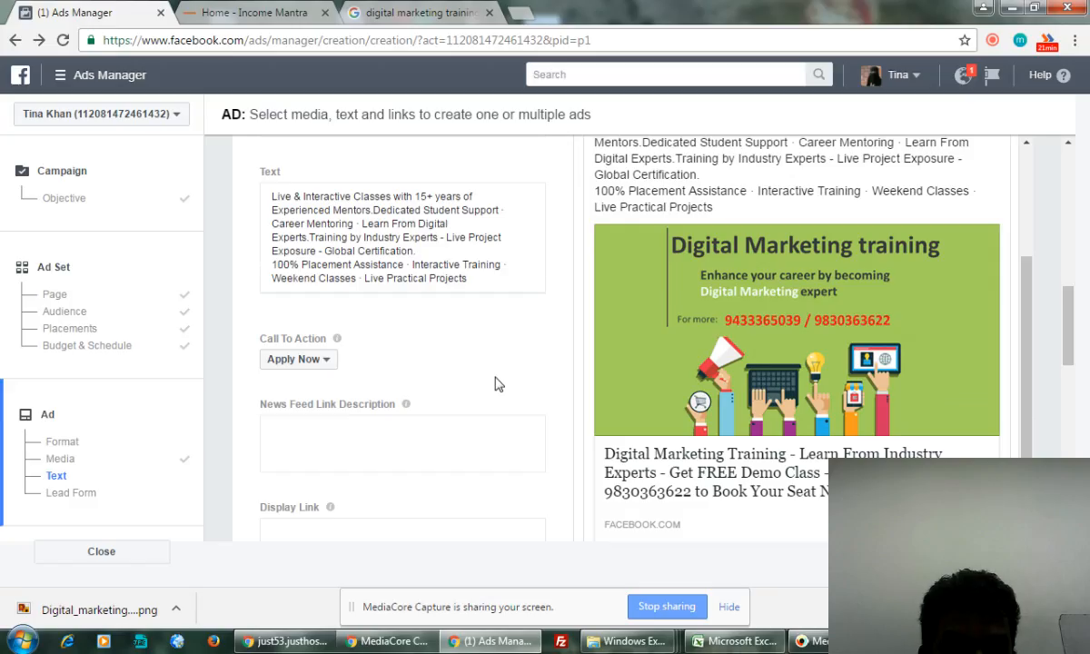
scroll(498, 384, "up", 1)
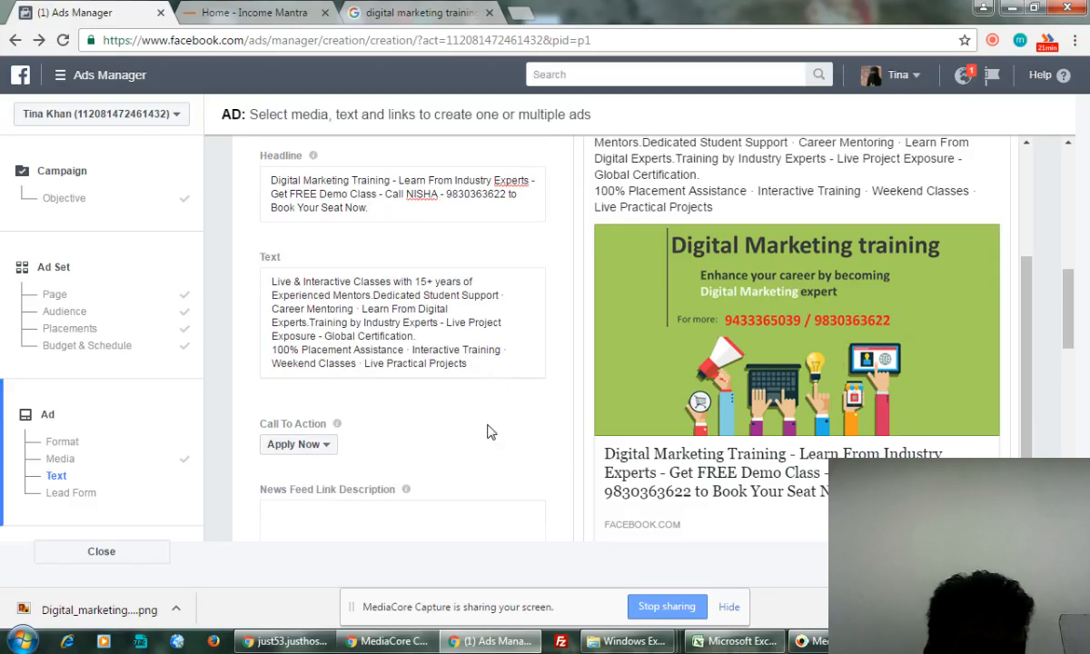
scroll(488, 430, "down", 2)
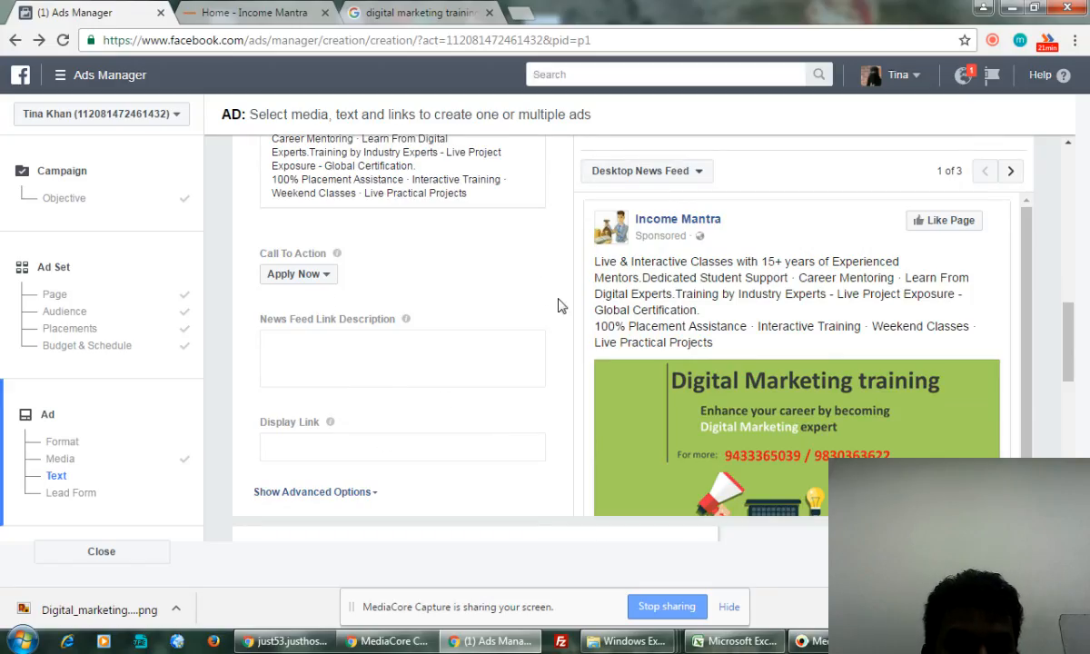
scroll(528, 295, "down", 2)
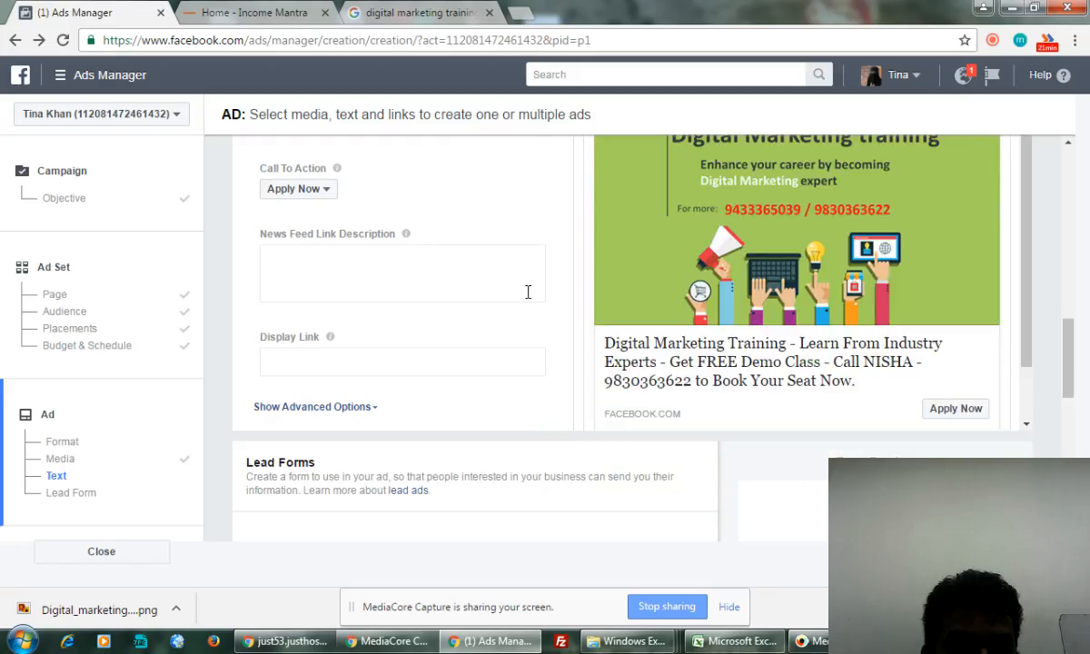
scroll(528, 295, "down", 2)
scroll(529, 295, "up", 2)
scroll(527, 291, "up", 2)
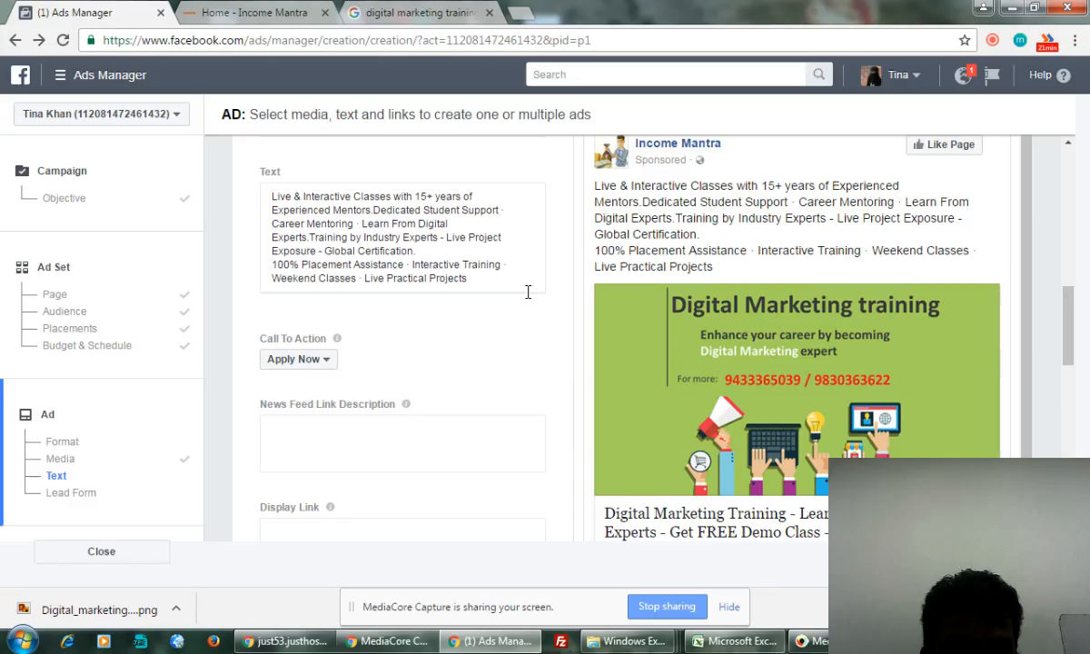
scroll(528, 295, "down", 1)
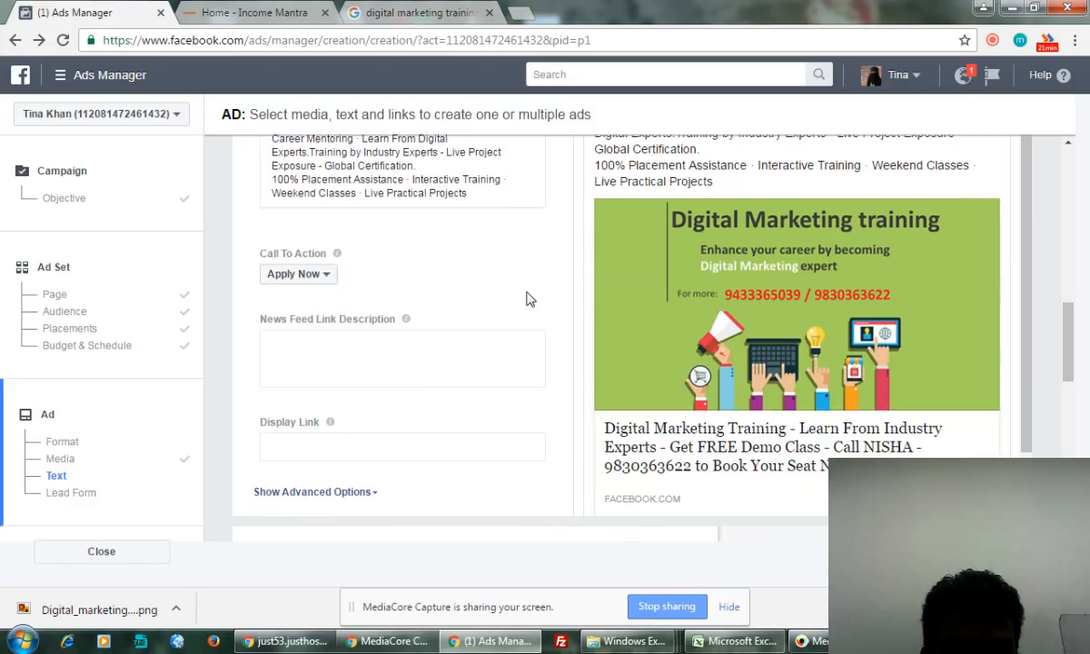
scroll(529, 296, "up", 2)
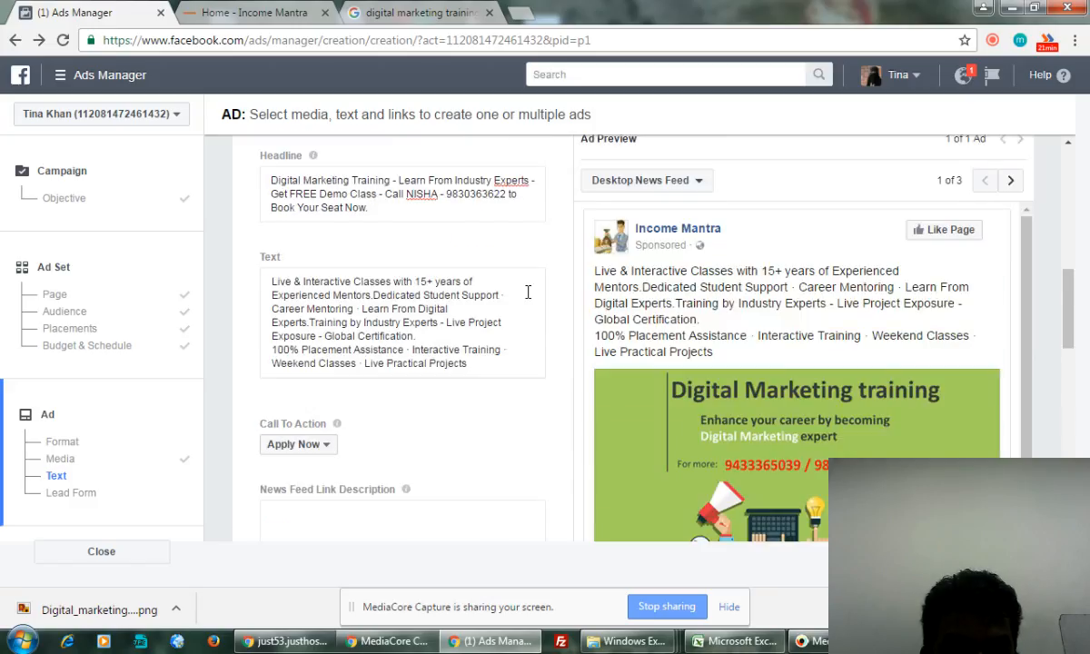
scroll(523, 293, "up", 1)
scroll(523, 293, "down", 3)
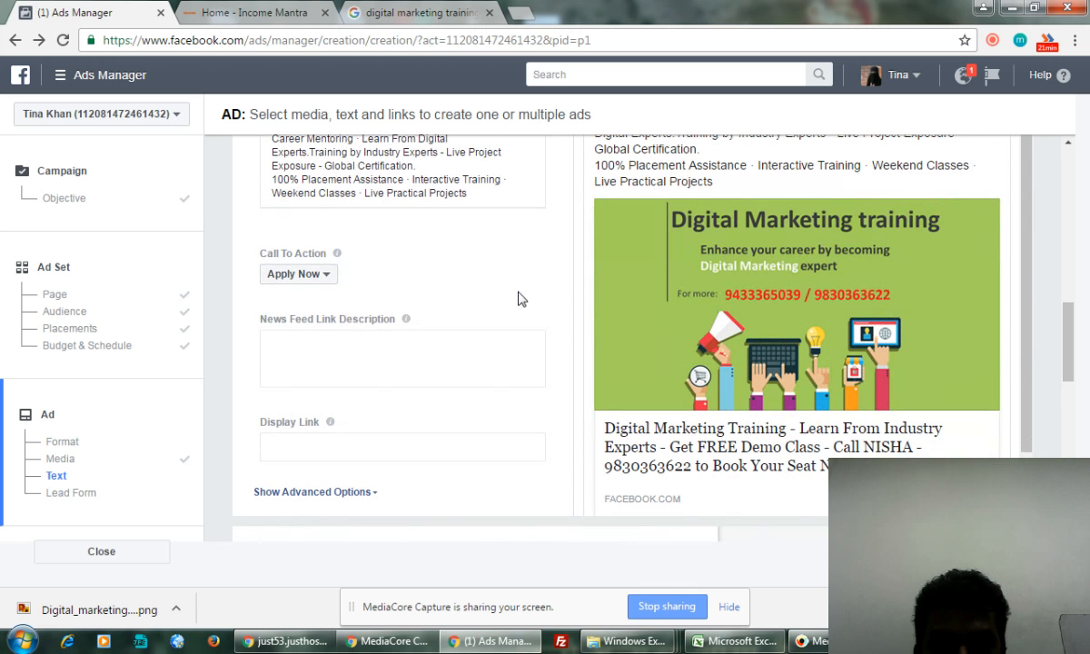
left_click(355, 443)
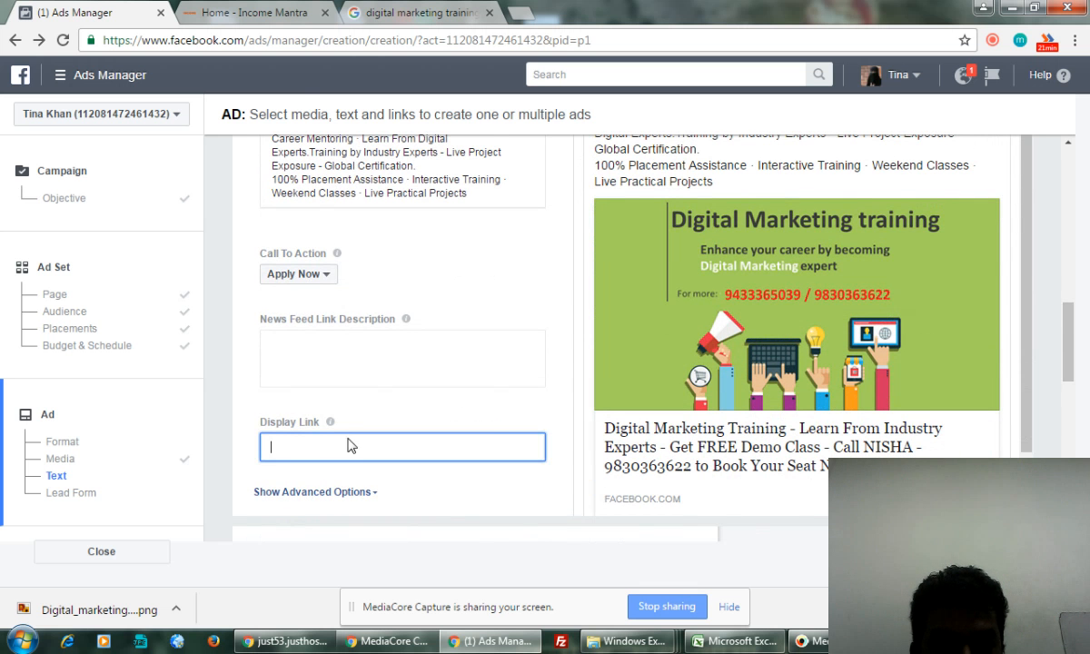
left_click(266, 13)
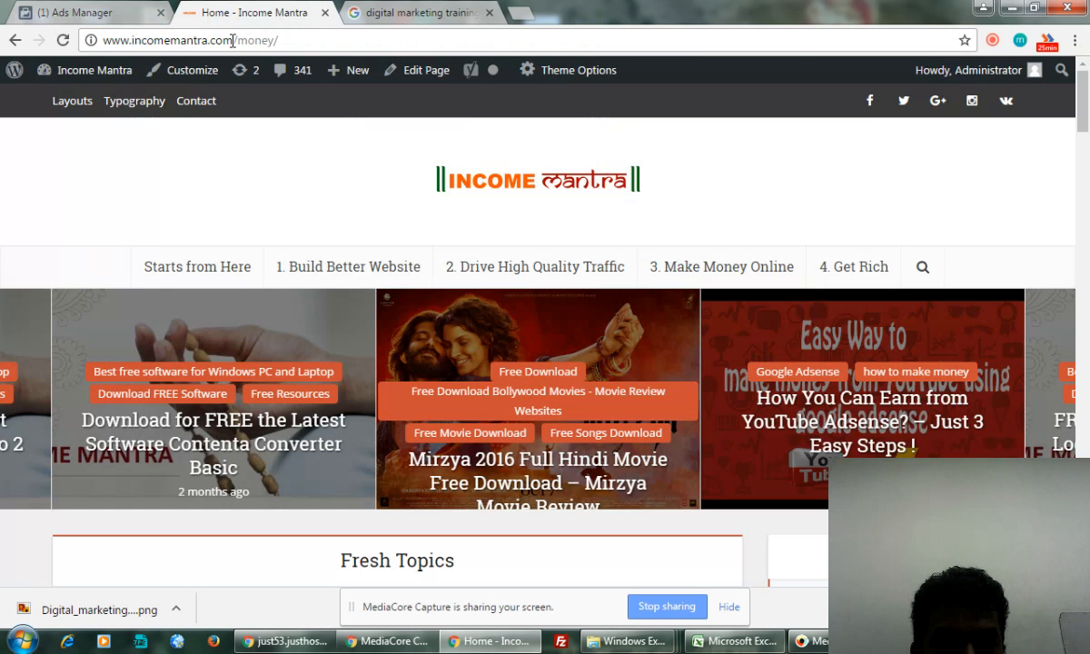
left_click_drag(232, 40, 56, 61)
key("ctrl+c")
left_click(118, 12)
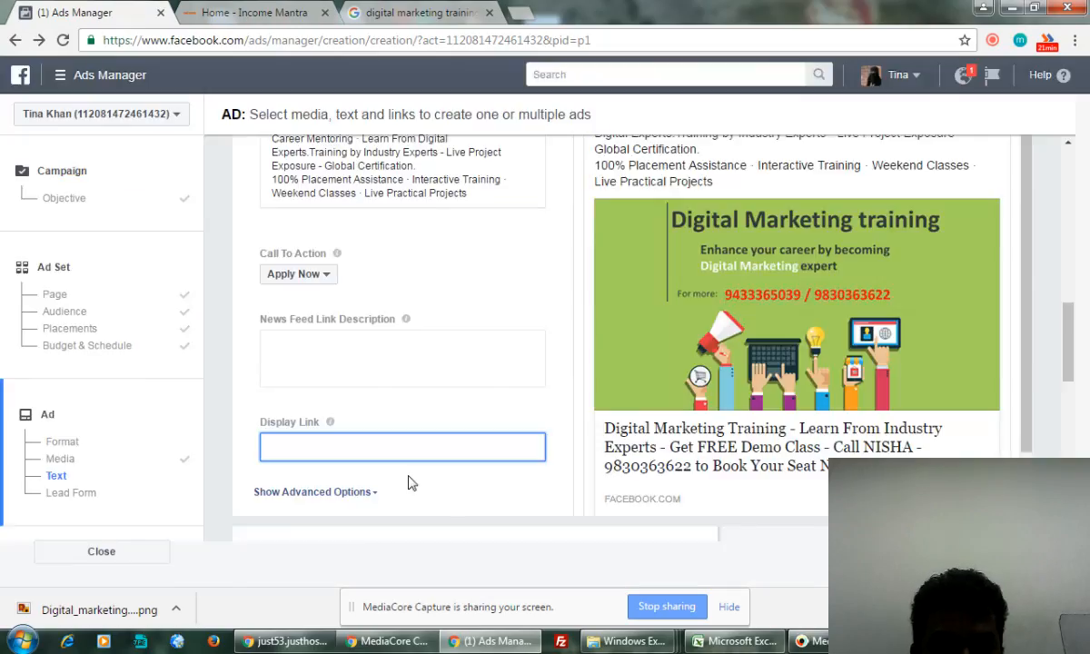
key("ctrl+v")
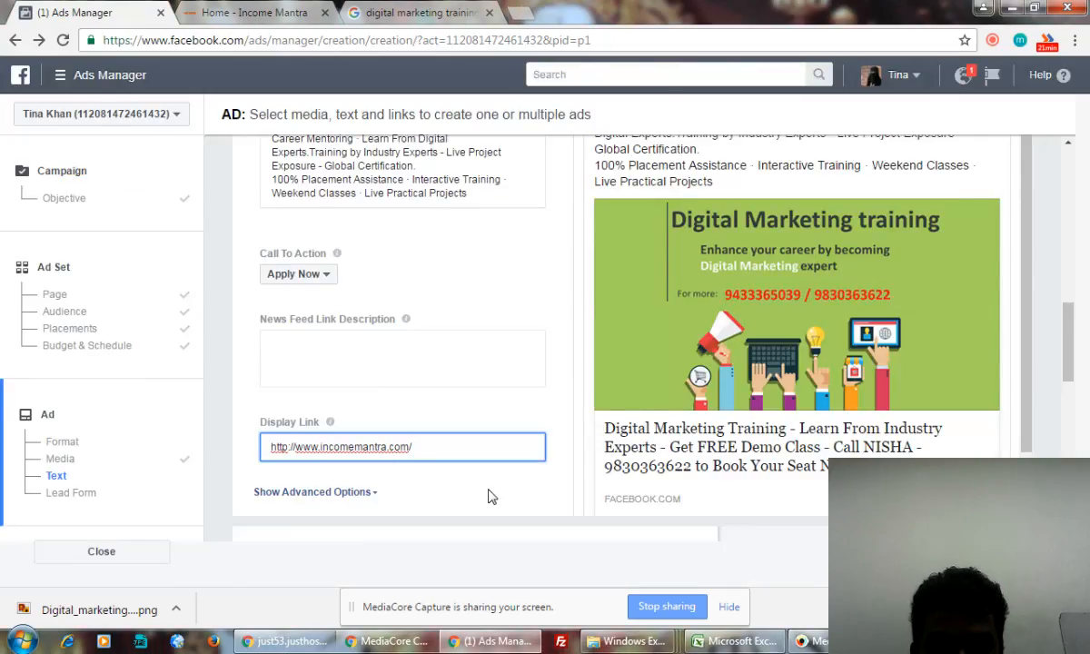
left_click(468, 512)
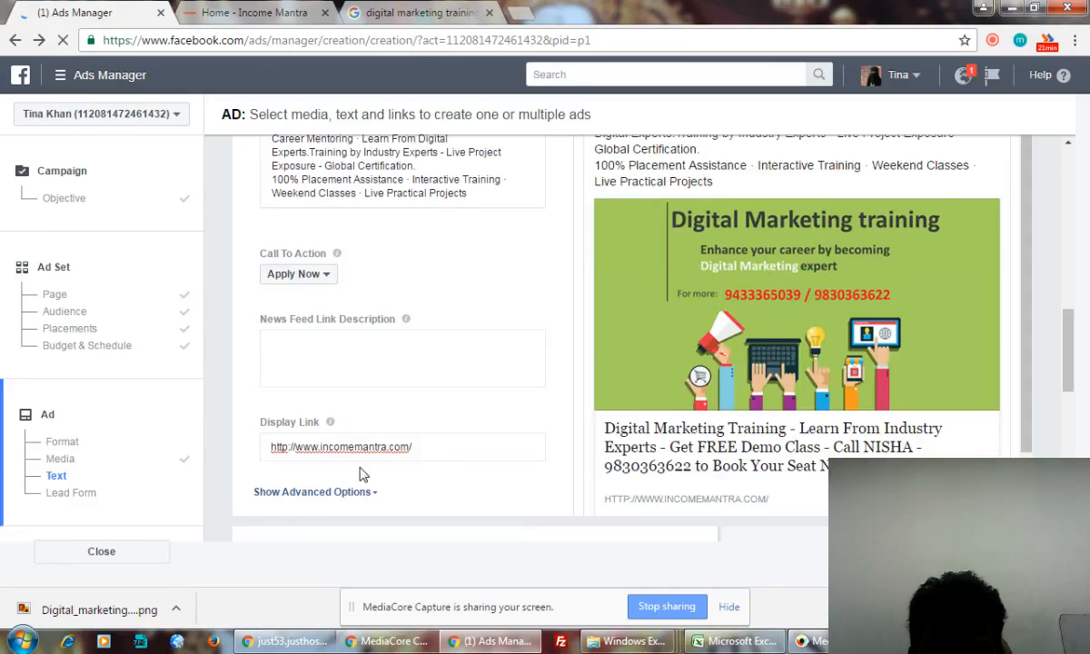
left_click(292, 446)
left_click_drag(296, 446, 265, 447)
key("BackSpace")
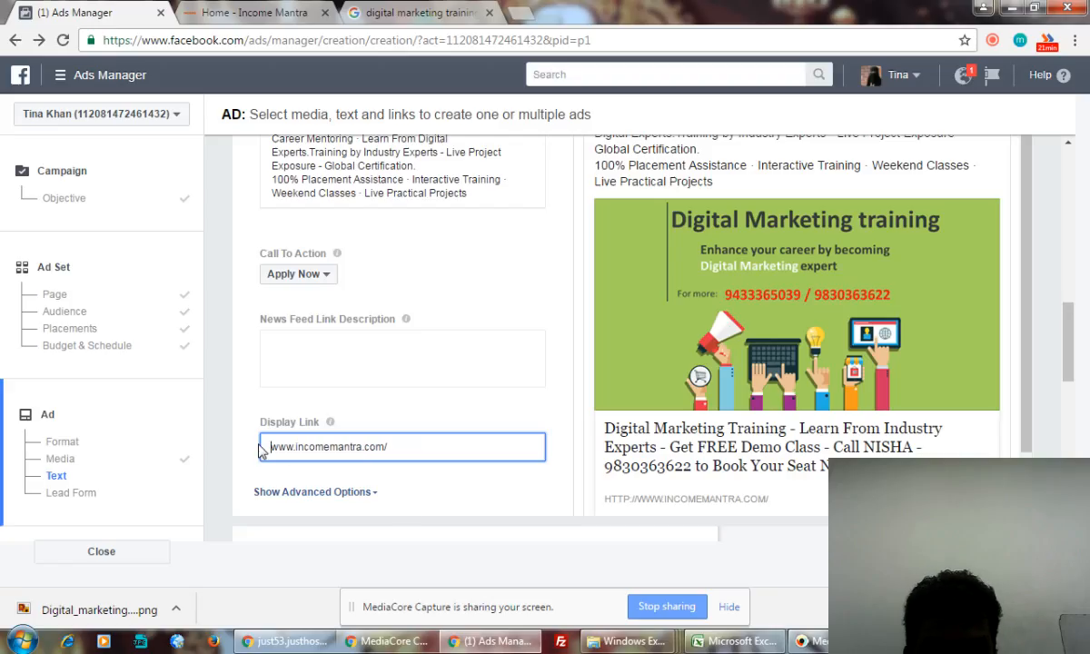
left_click(435, 495)
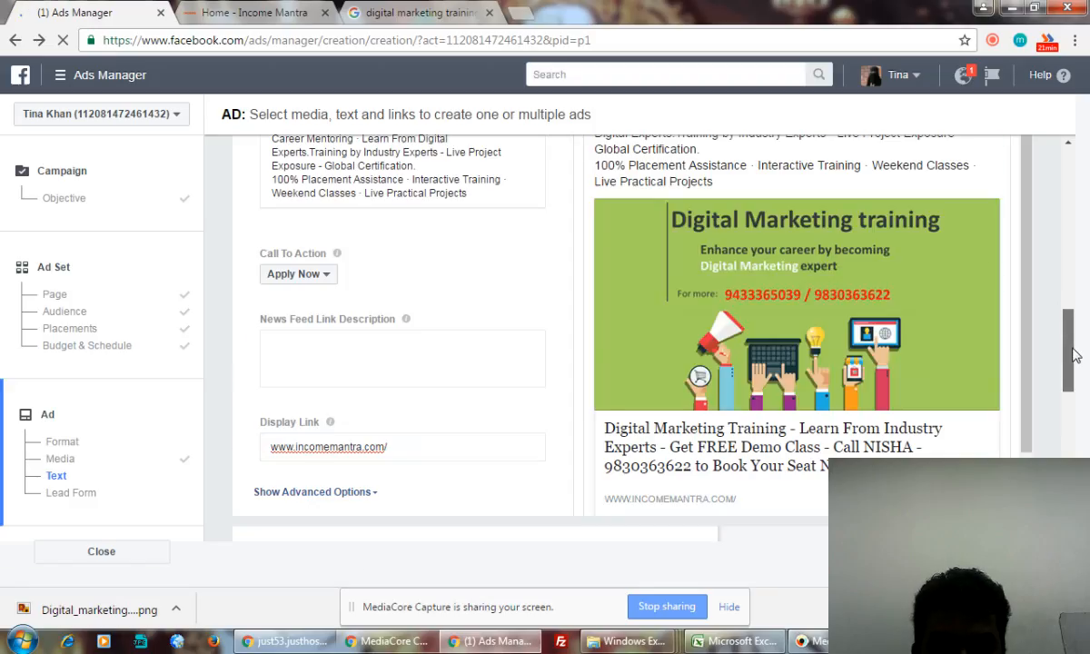
- Scroll down to the empty Lead Forms section and create a new form
mouse_move(1074, 350)
left_mouse_down()
mouse_move(1085, 420)
mouse_move(1087, 351)
left_mouse_up()
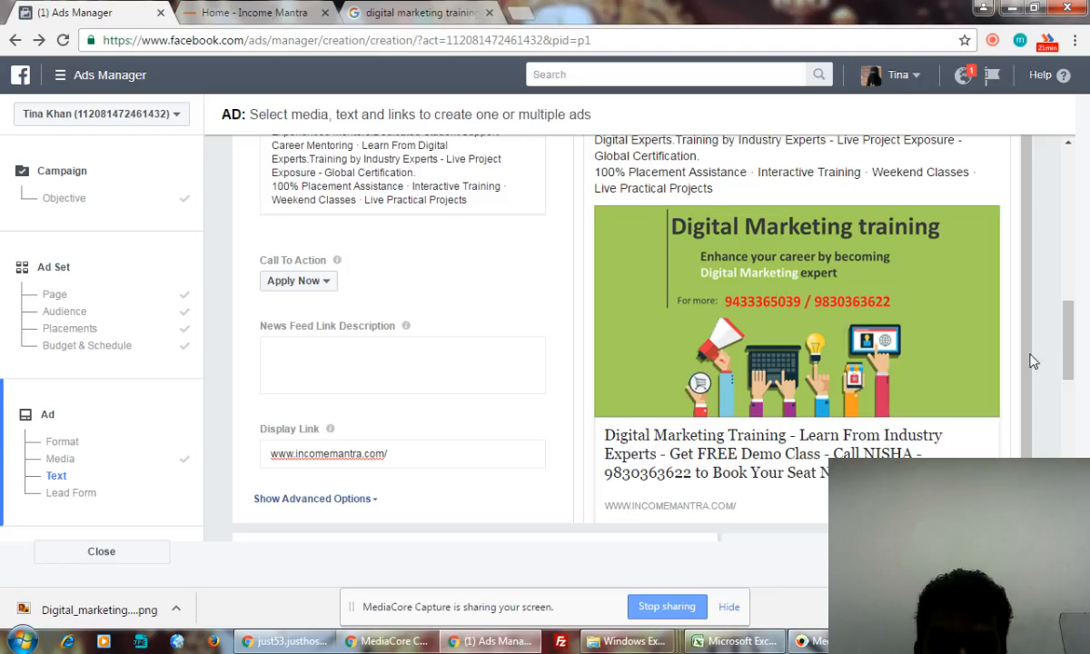
left_click_drag(1068, 338, 1085, 418)
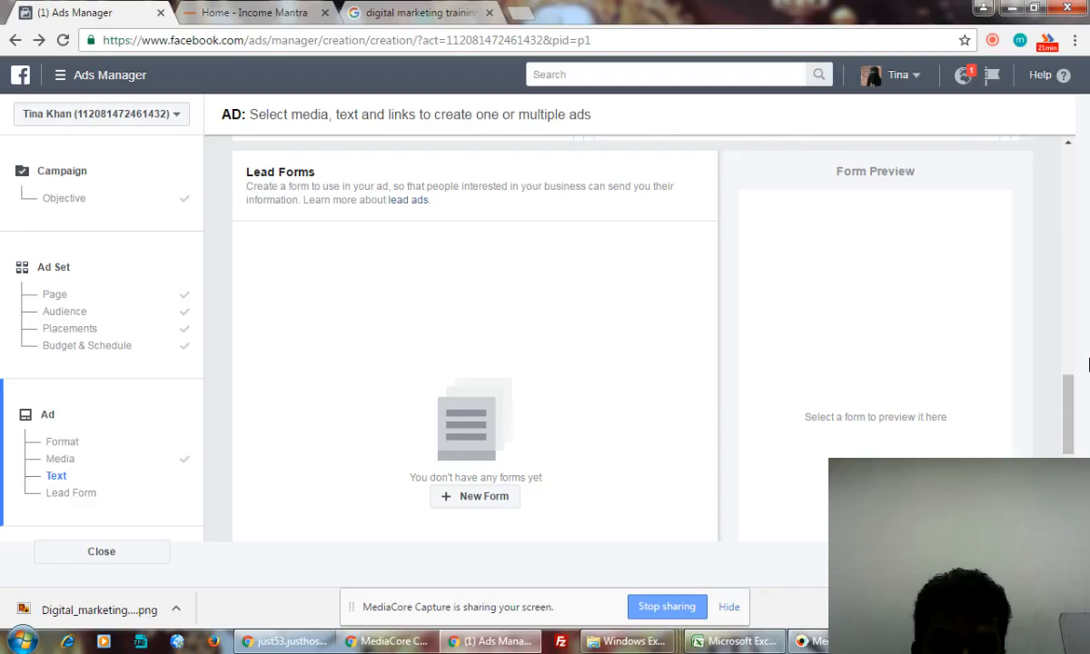
mouse_move(1069, 399)
left_mouse_down()
mouse_move(1071, 450)
mouse_move(1078, 412)
left_mouse_up()
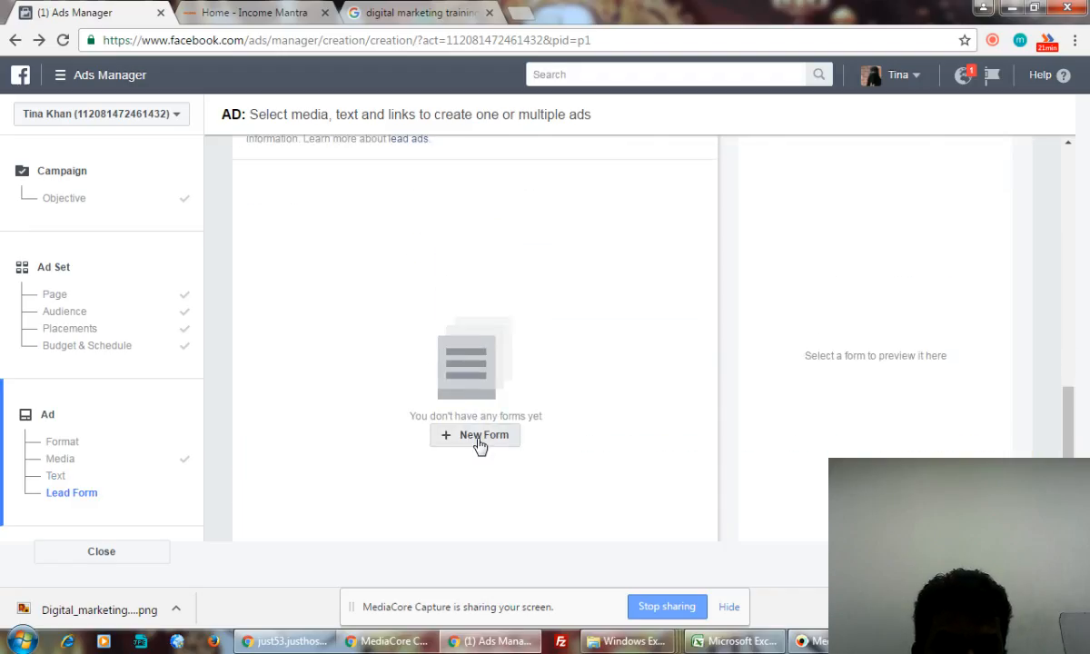
left_click(479, 440)
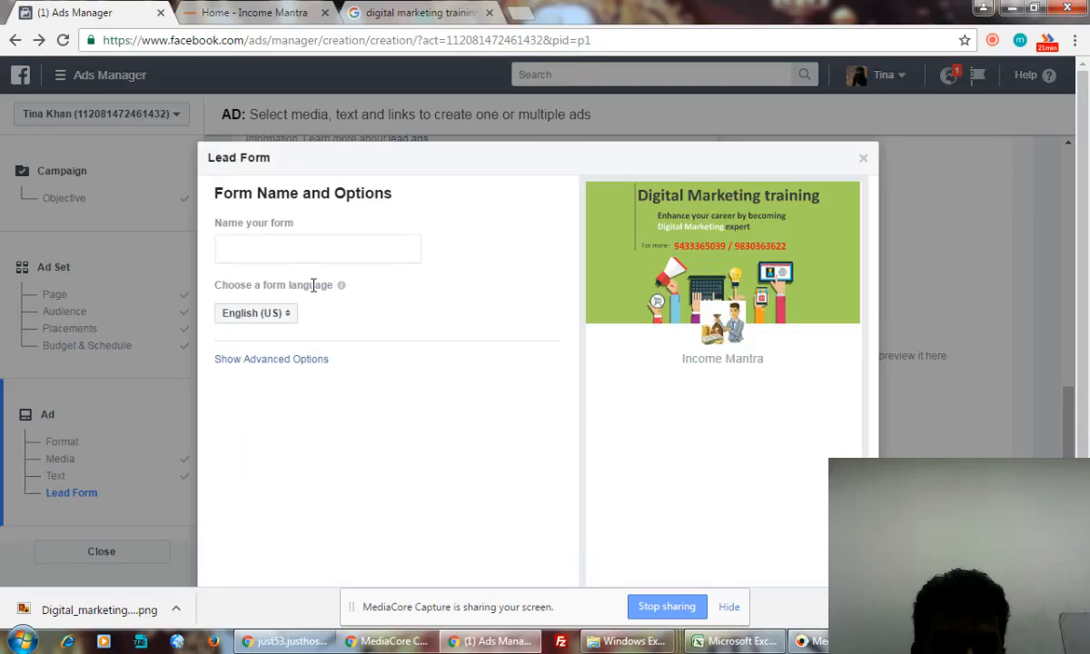
- Name the lead form 'Book Your FREE Demo Class'
left_click(282, 248)
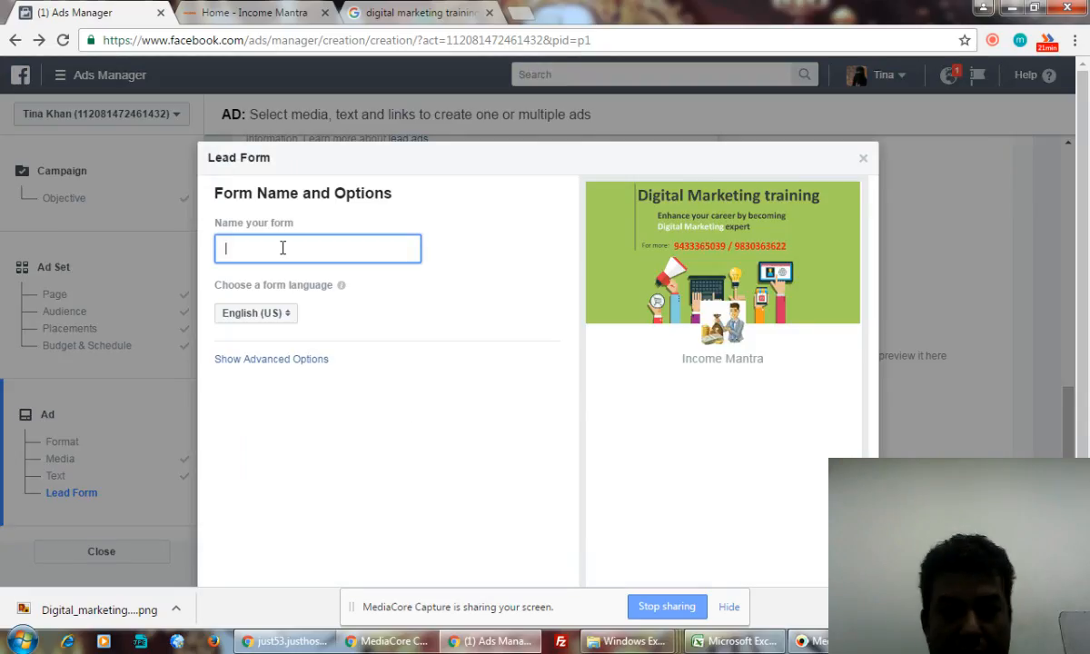
type("Book ")
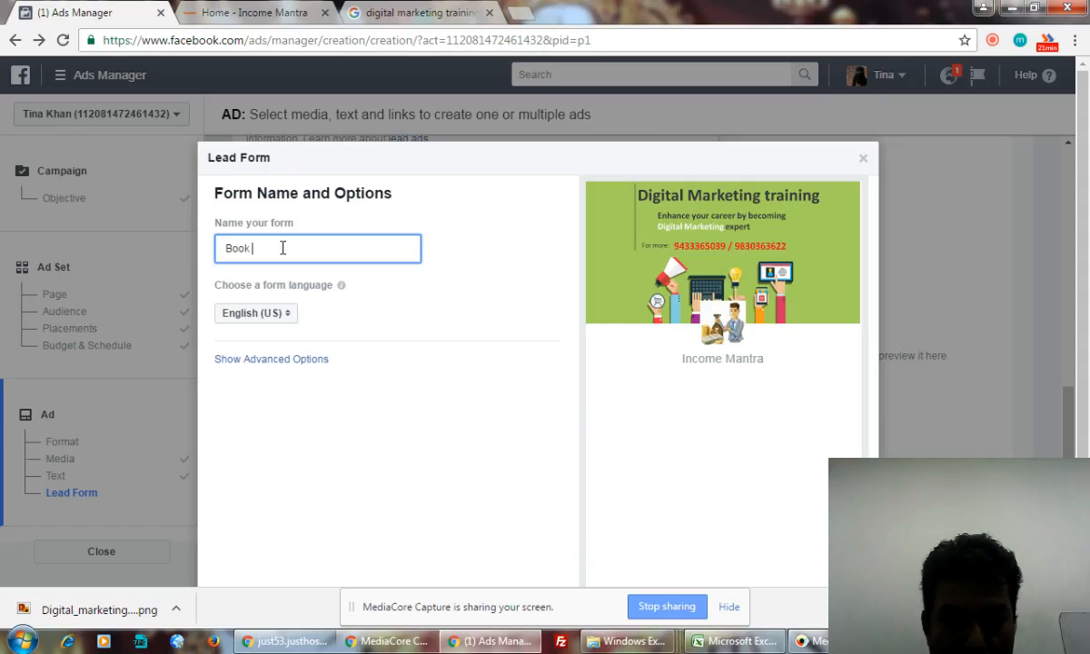
type("Your ")
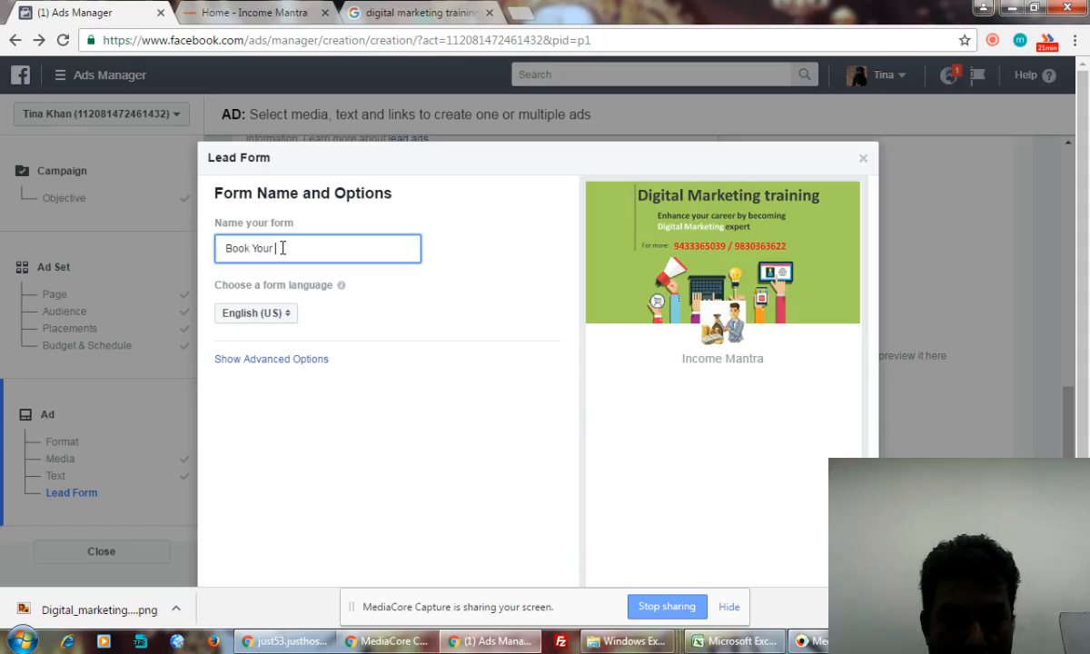
type("FREE Demo Class A")
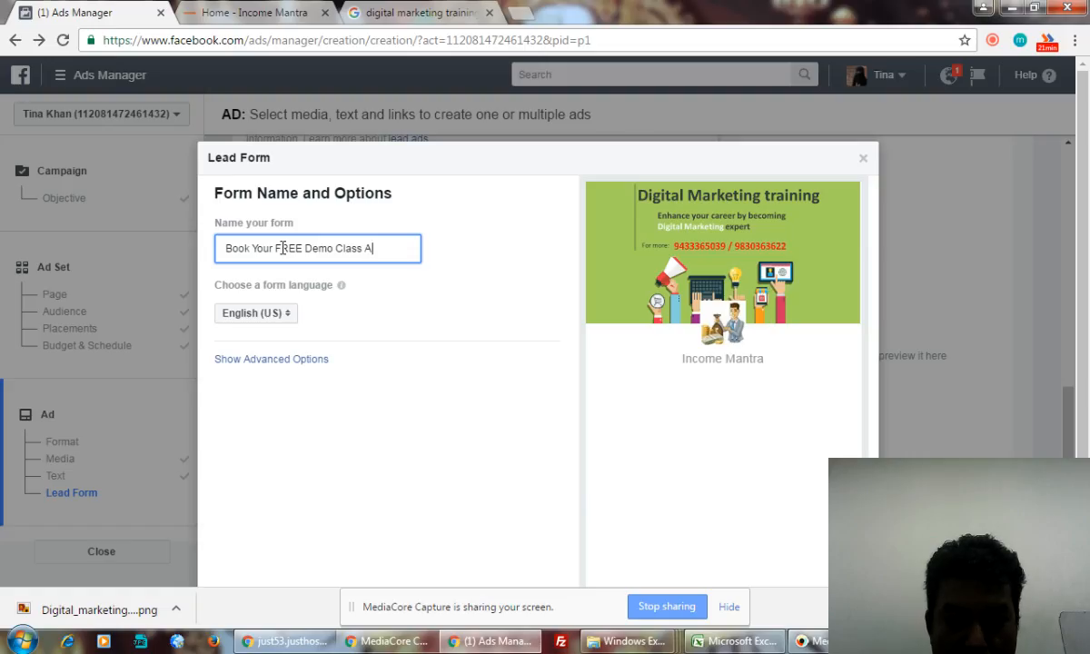
type("ent")
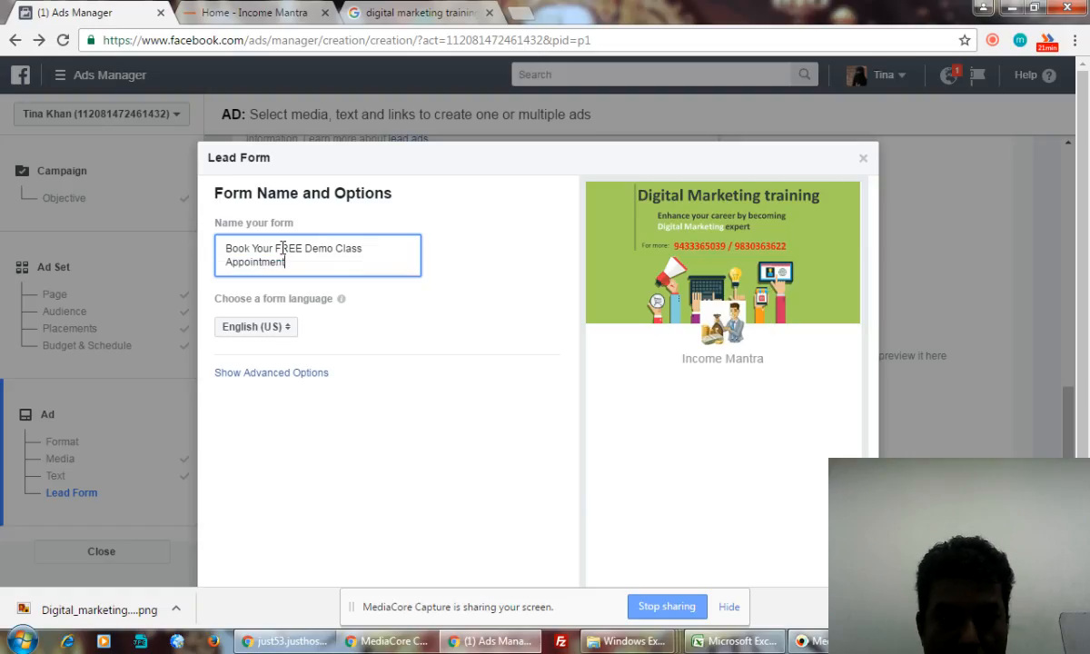
left_click(405, 322)
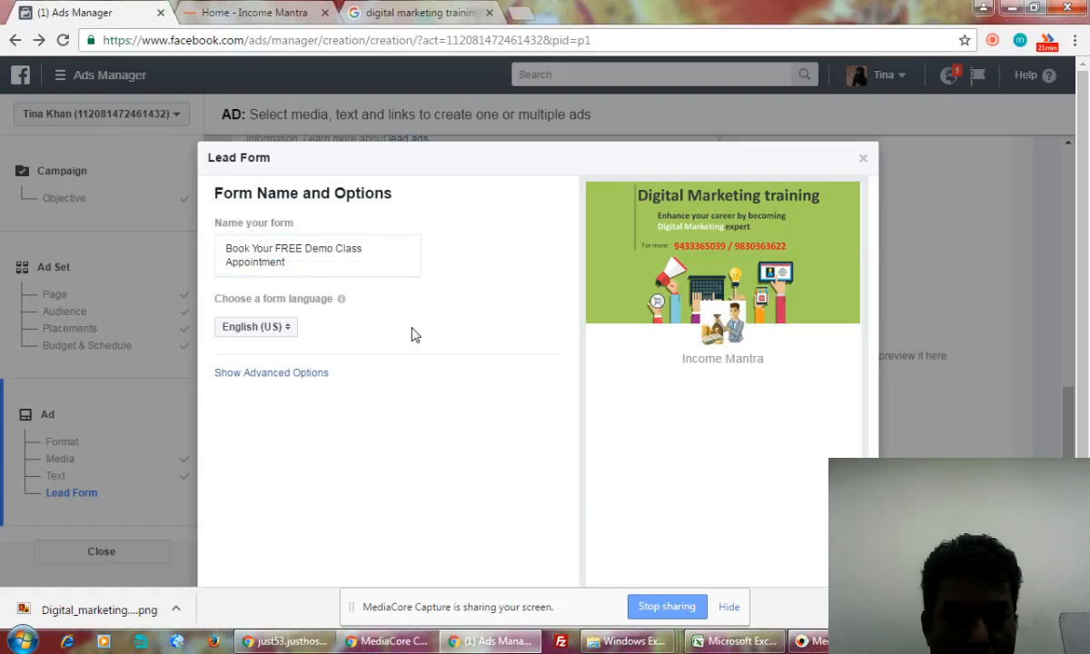
double_click(295, 262)
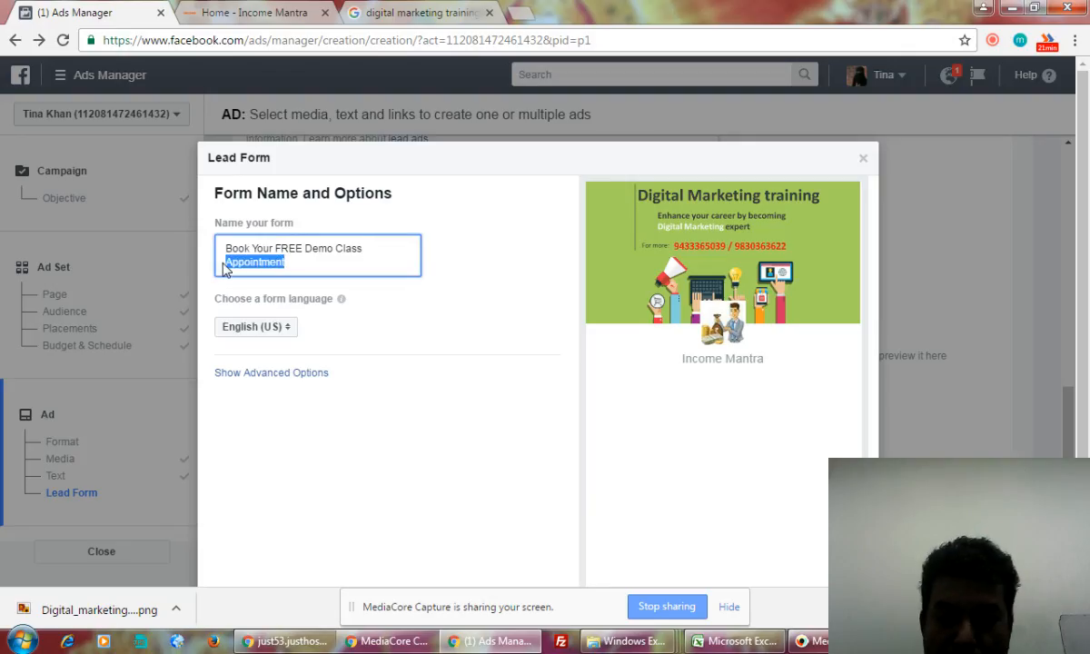
key("BackSpace")
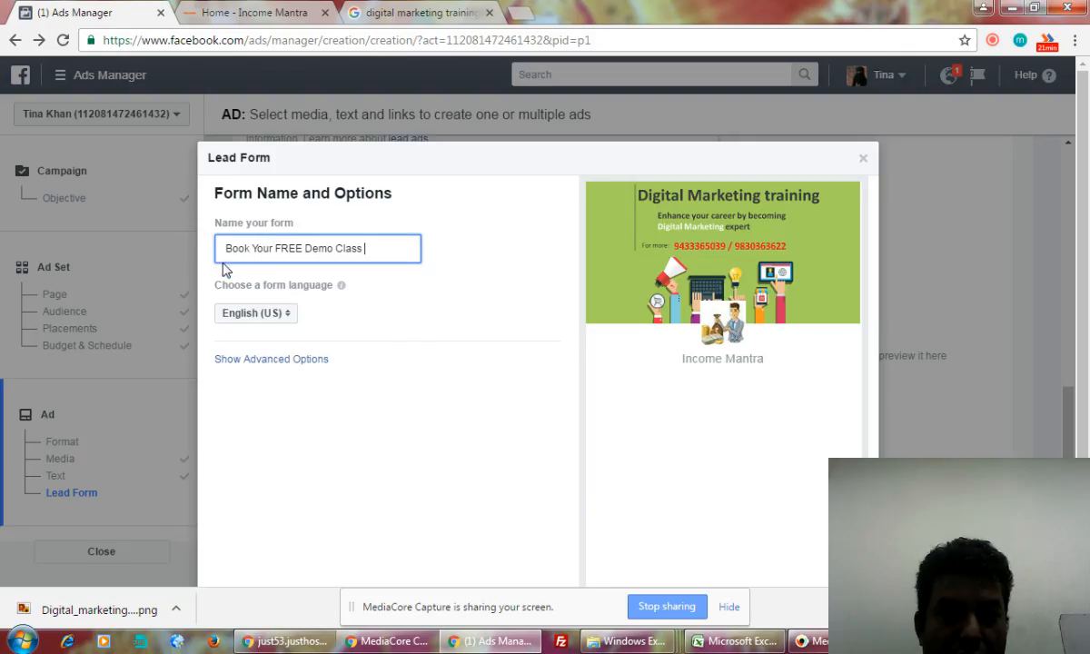
left_click(363, 313)
- Open the form's Advanced Options, leaving Edit Field IDs switched off
scroll(436, 345, "down", 2)
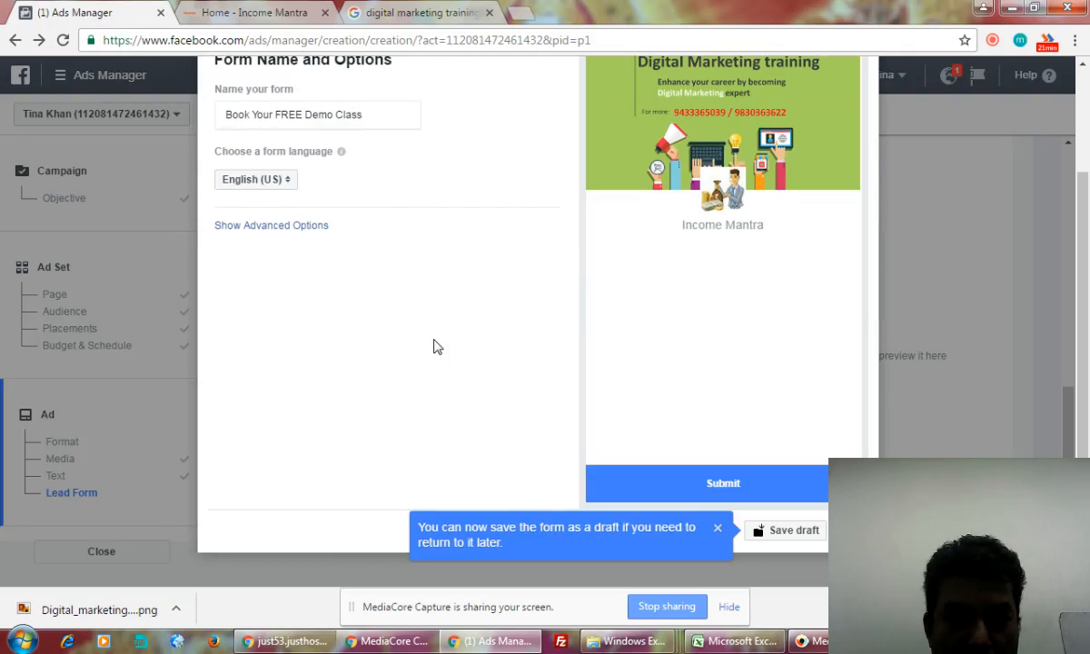
left_click(269, 227)
left_click(222, 251)
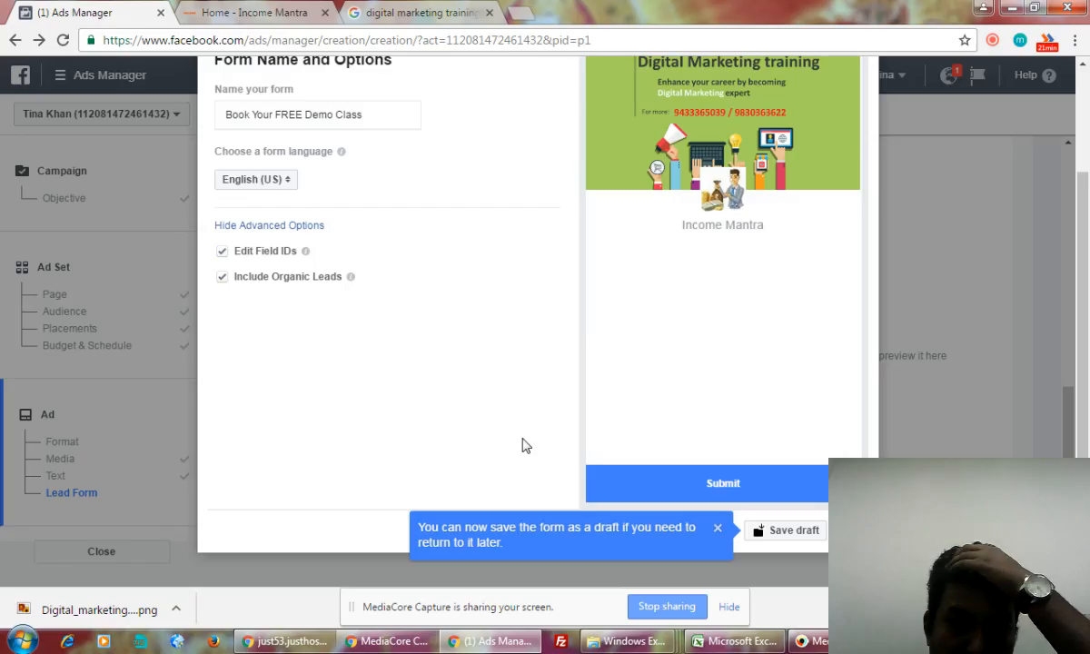
scroll(522, 424, "up", 3)
scroll(522, 424, "down", 3)
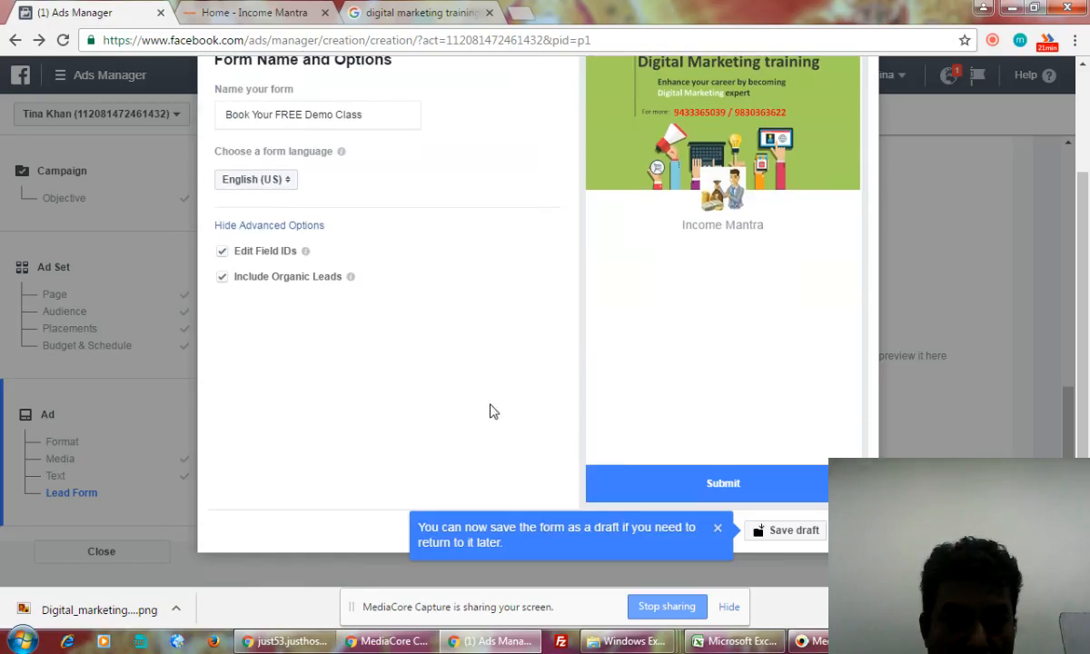
left_click(222, 252)
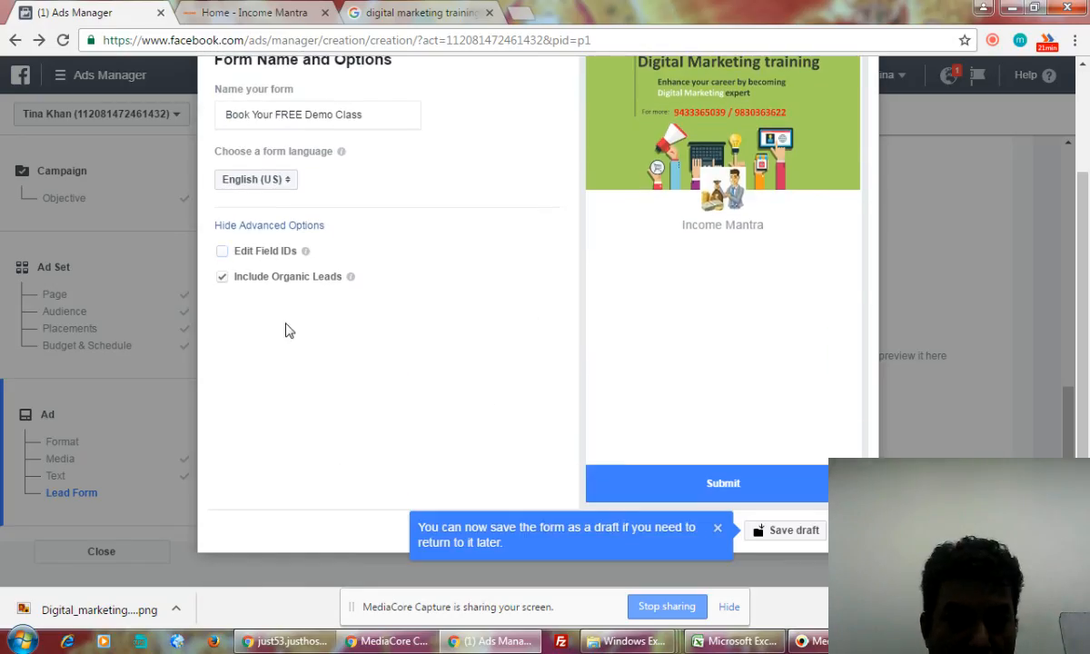
scroll(405, 385, "up", 1)
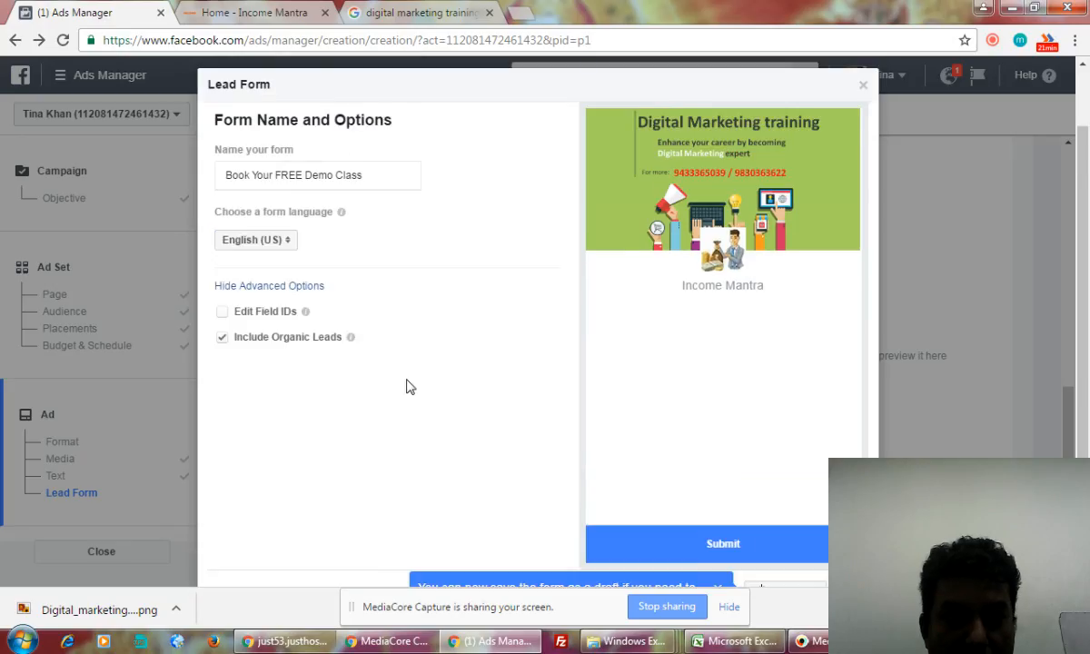
scroll(406, 387, "up", 1)
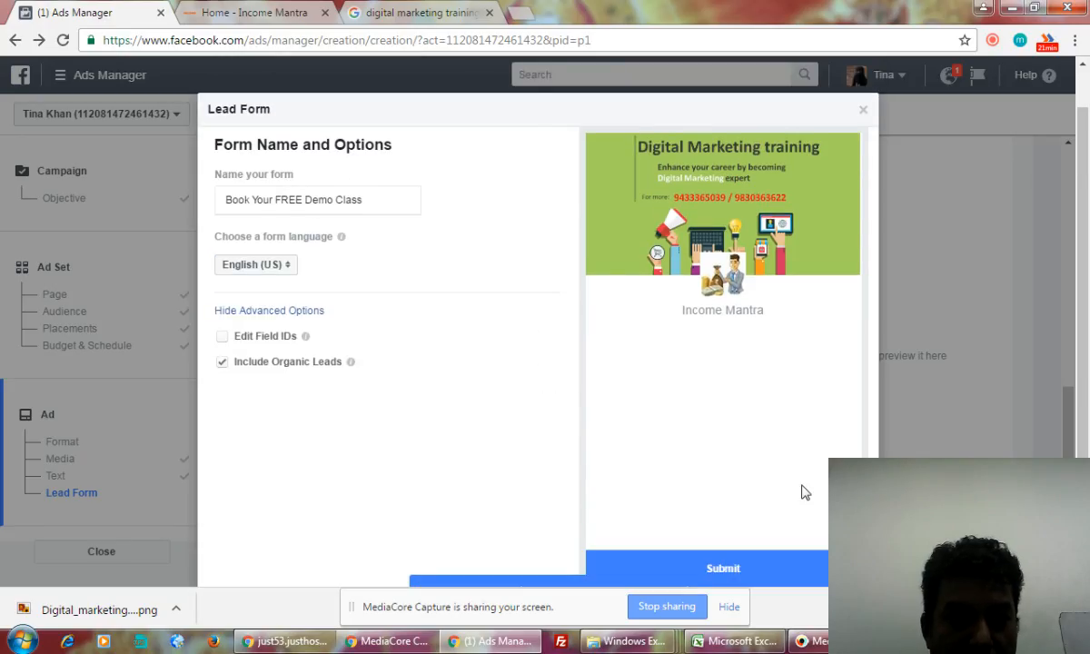
scroll(518, 477, "down", 2)
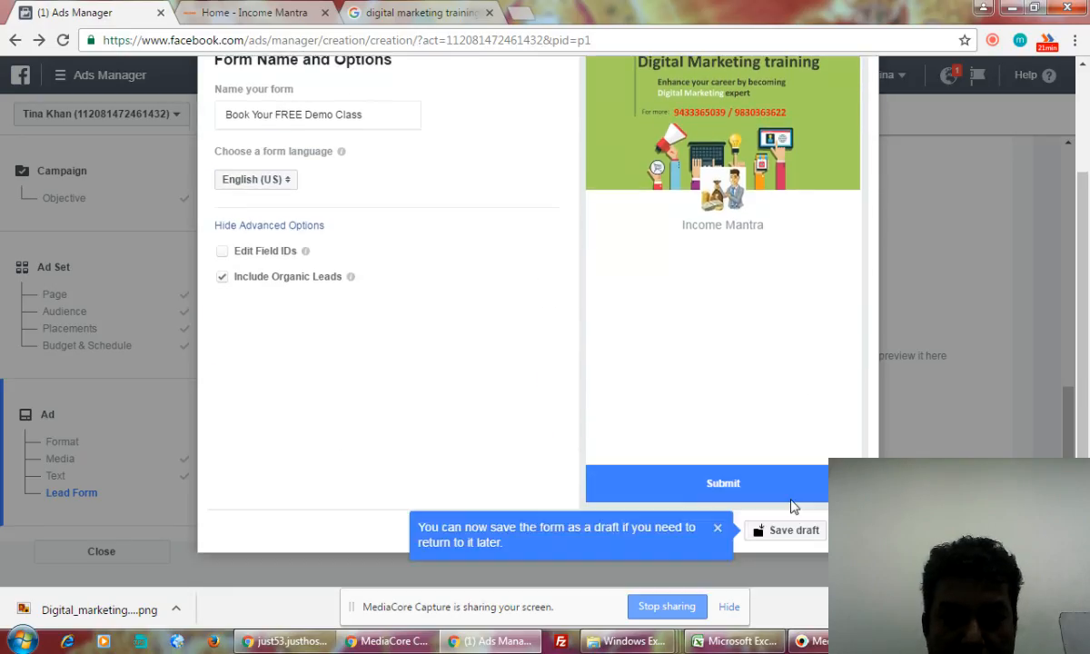
- Continue past the form name and options, and skip the context card with Not Now
left_click(848, 530)
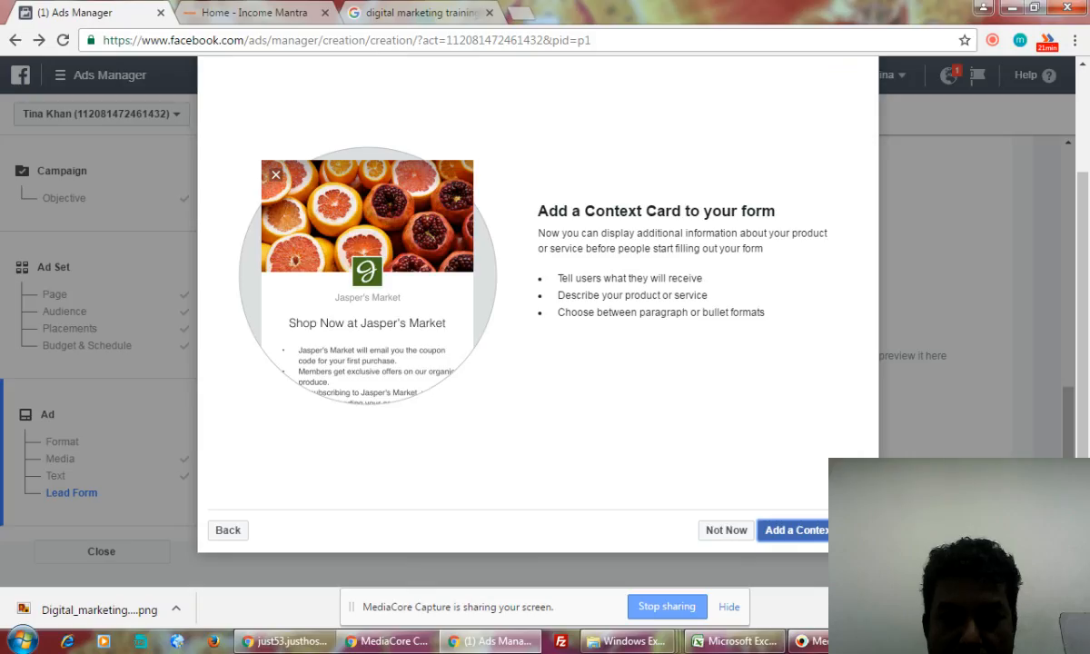
left_click(723, 533)
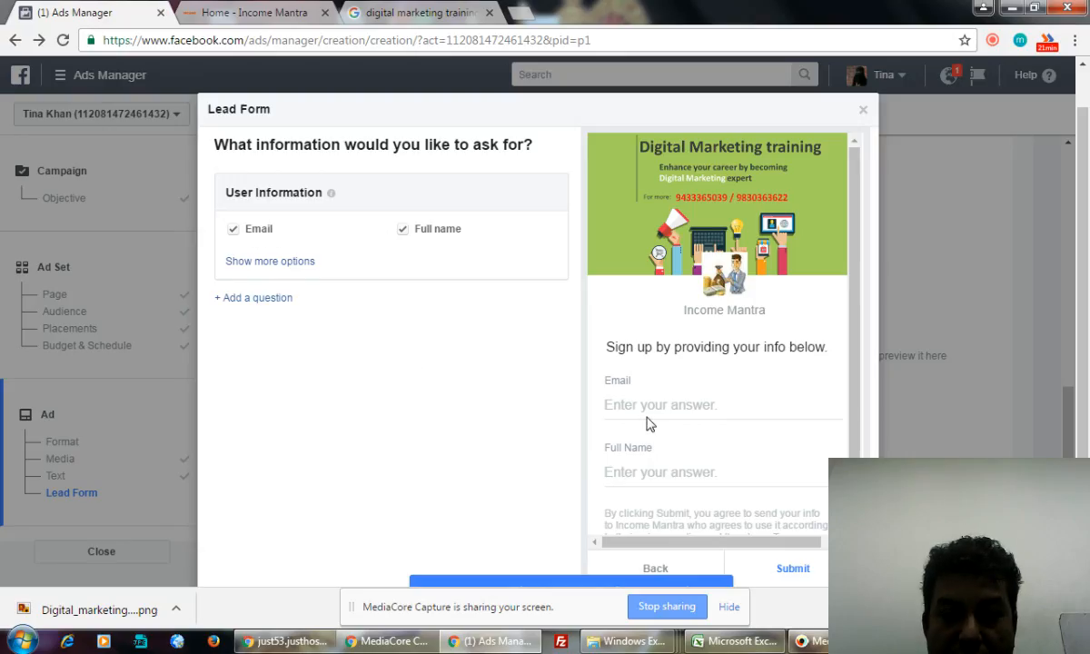
- Under Show more options, add Phone number and City to the requested lead fields
left_click(275, 264)
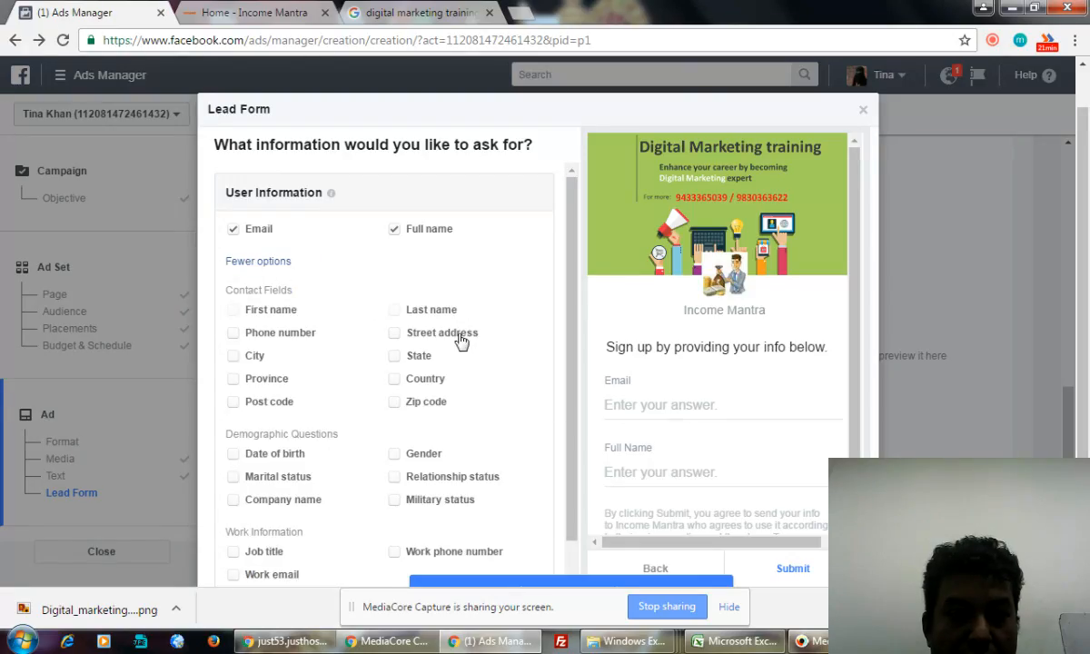
left_click(234, 333)
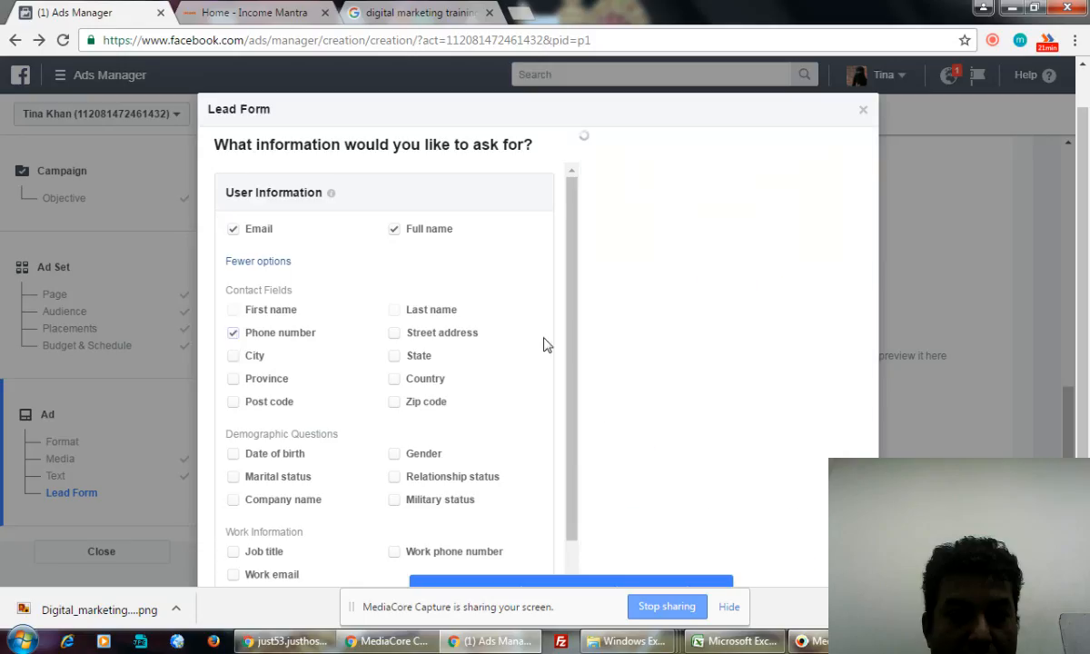
left_click_drag(570, 361, 573, 406)
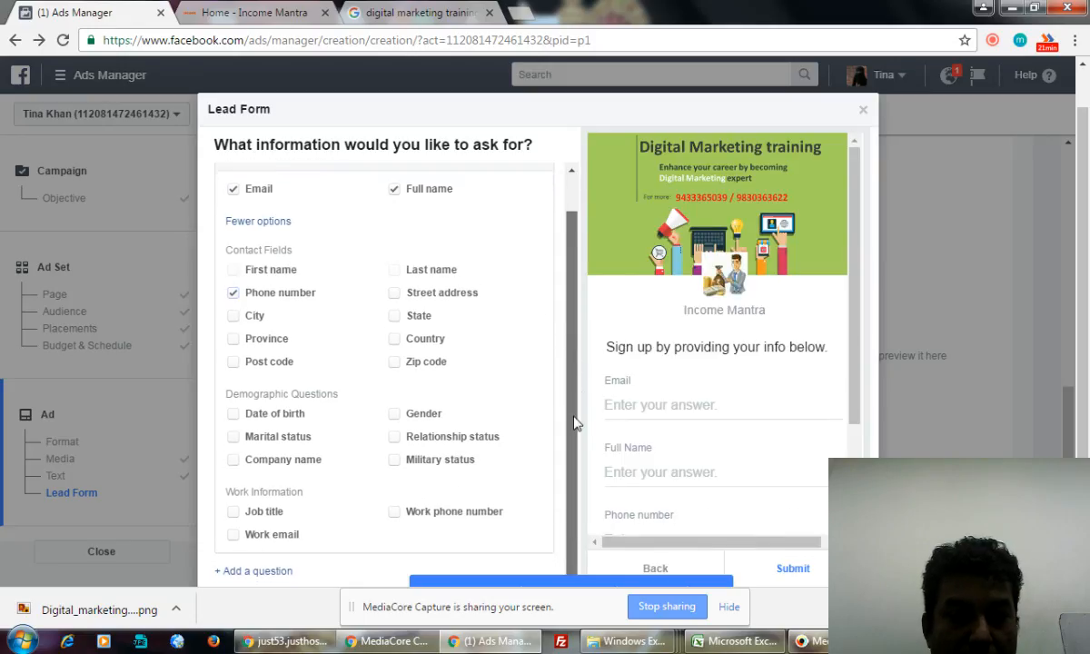
left_click(234, 317)
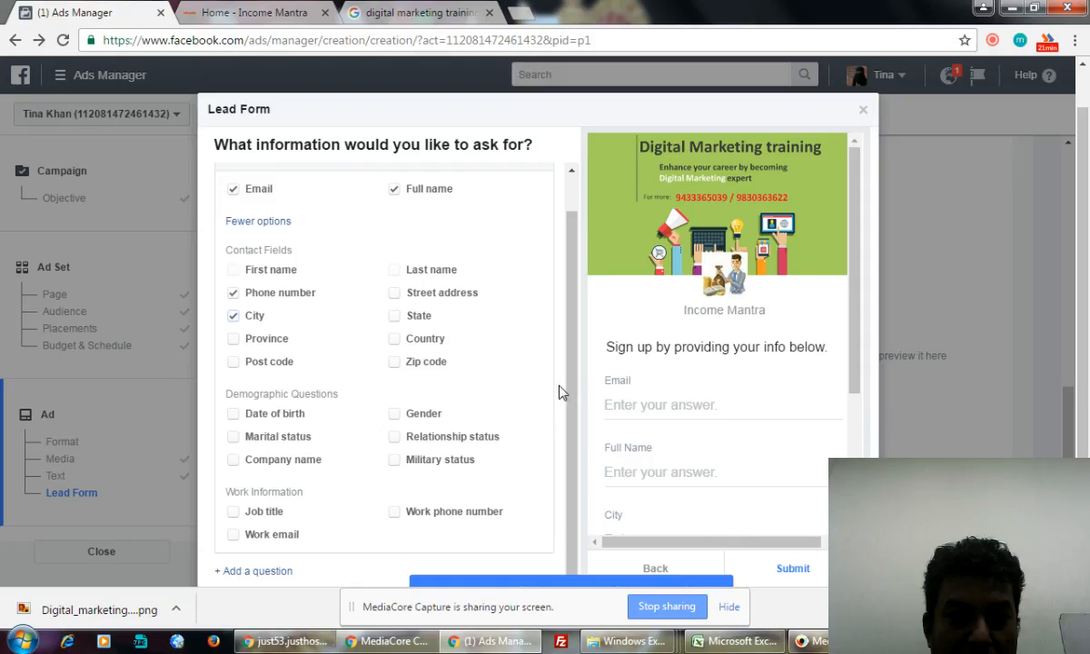
- Scroll the sign-up preview to check the new fields and dismiss the save-as-draft tip
left_click_drag(574, 356, 570, 430)
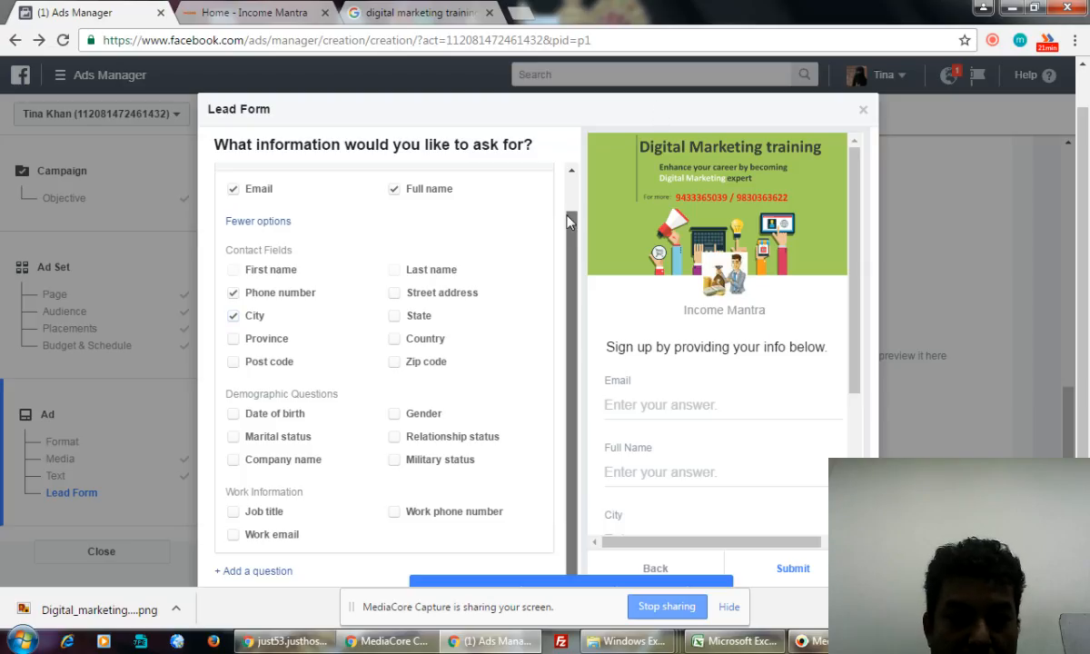
left_click_drag(572, 243, 570, 206)
scroll(568, 200, "down", 1)
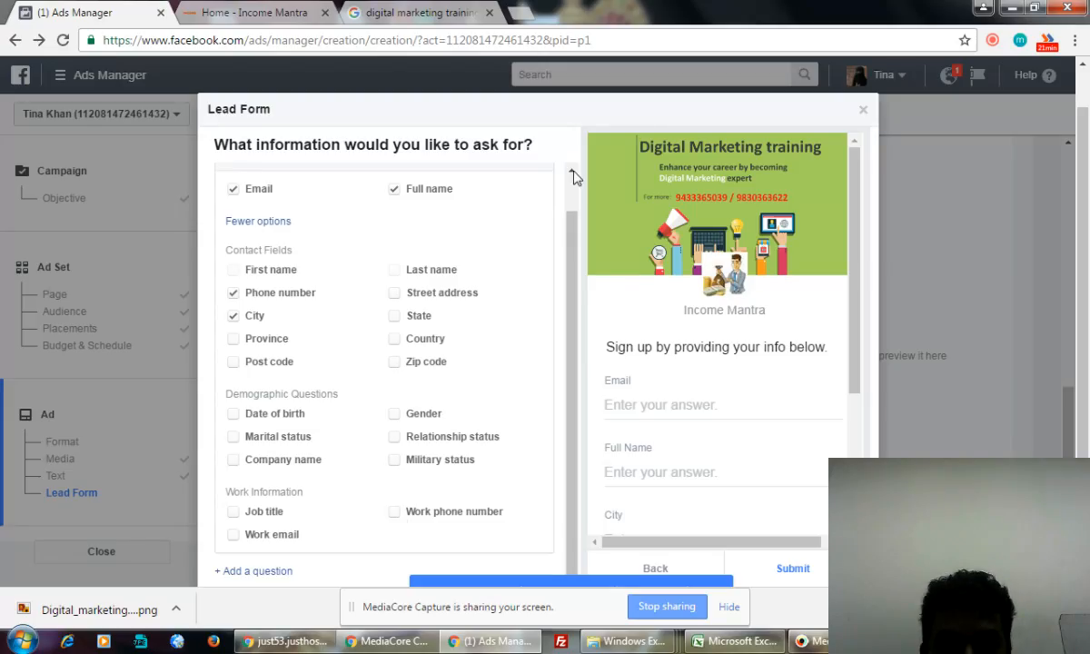
scroll(899, 343, "down", 1)
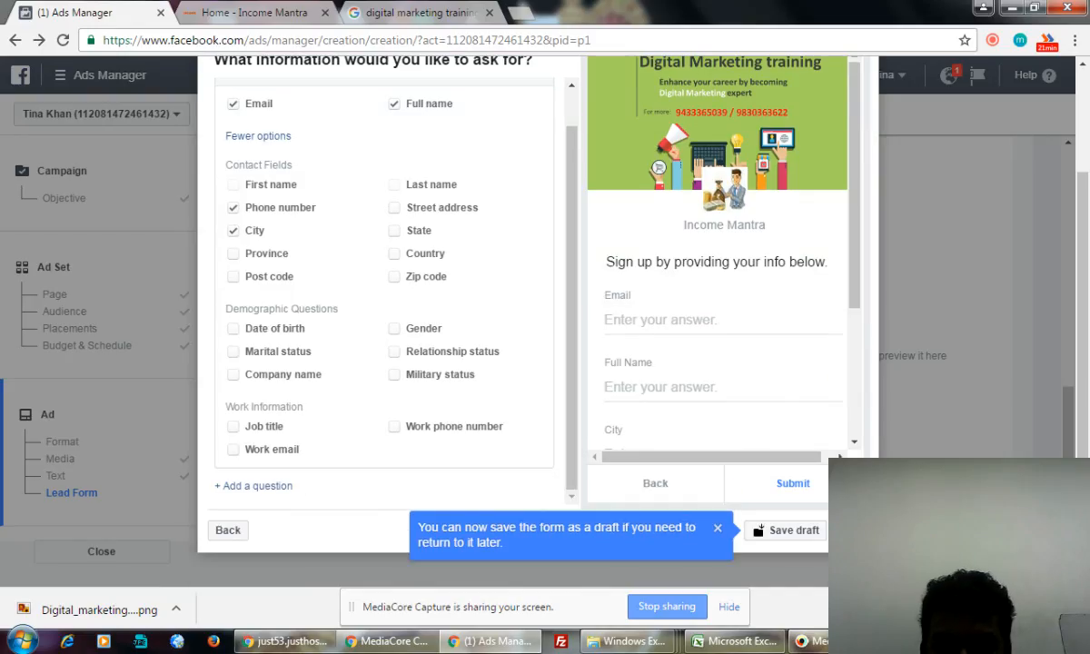
left_click_drag(857, 287, 861, 415)
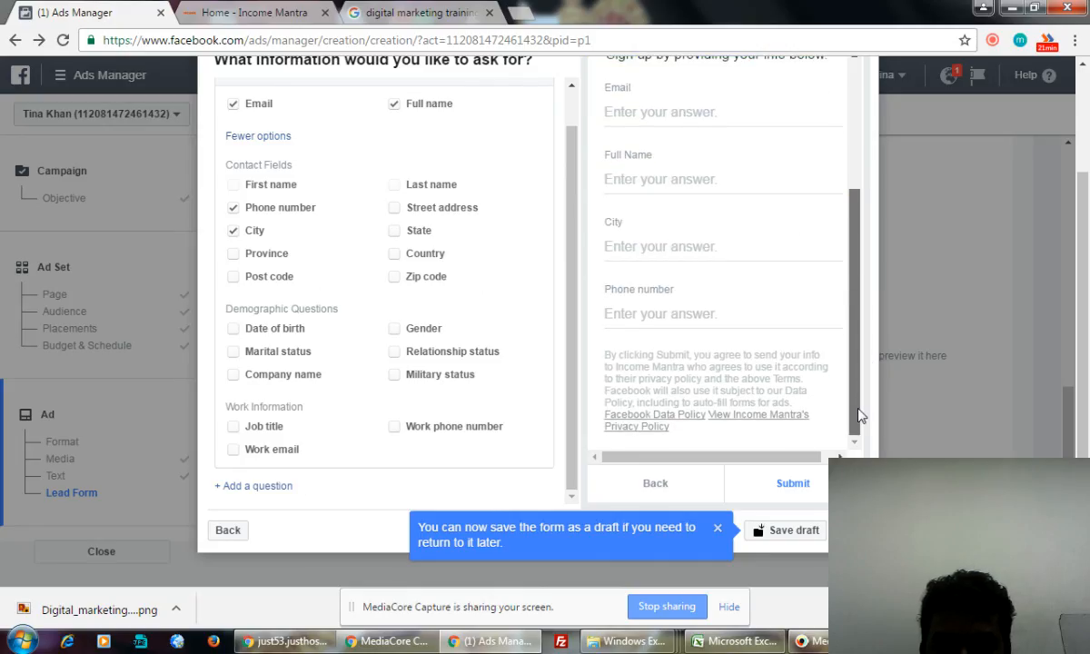
left_click_drag(860, 415, 861, 385)
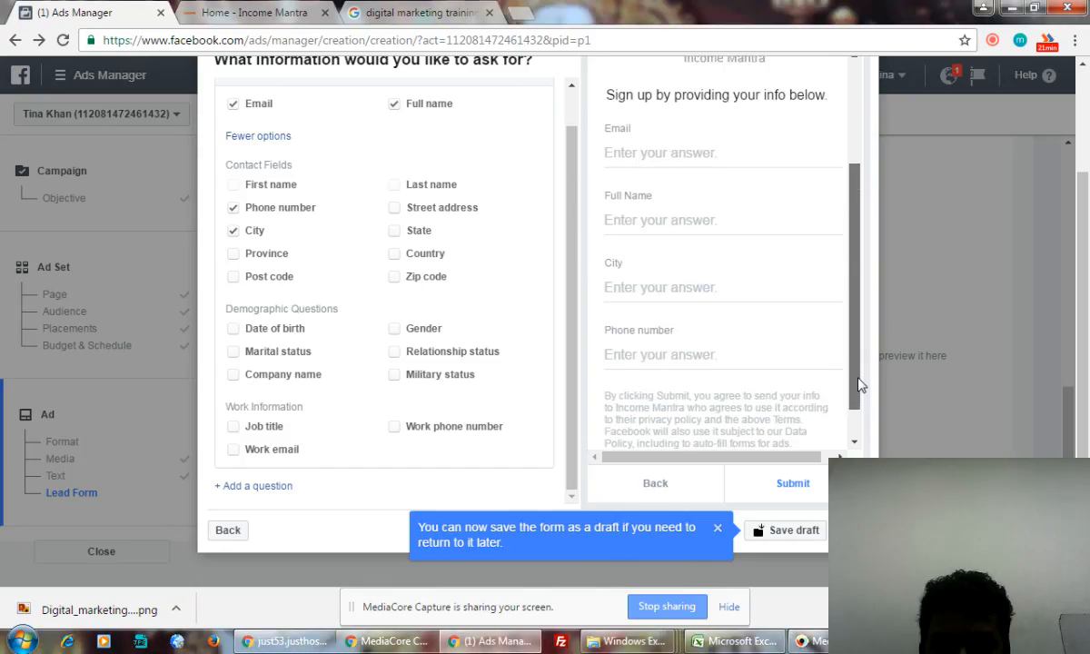
left_click_drag(795, 264, 796, 297)
left_click(825, 268)
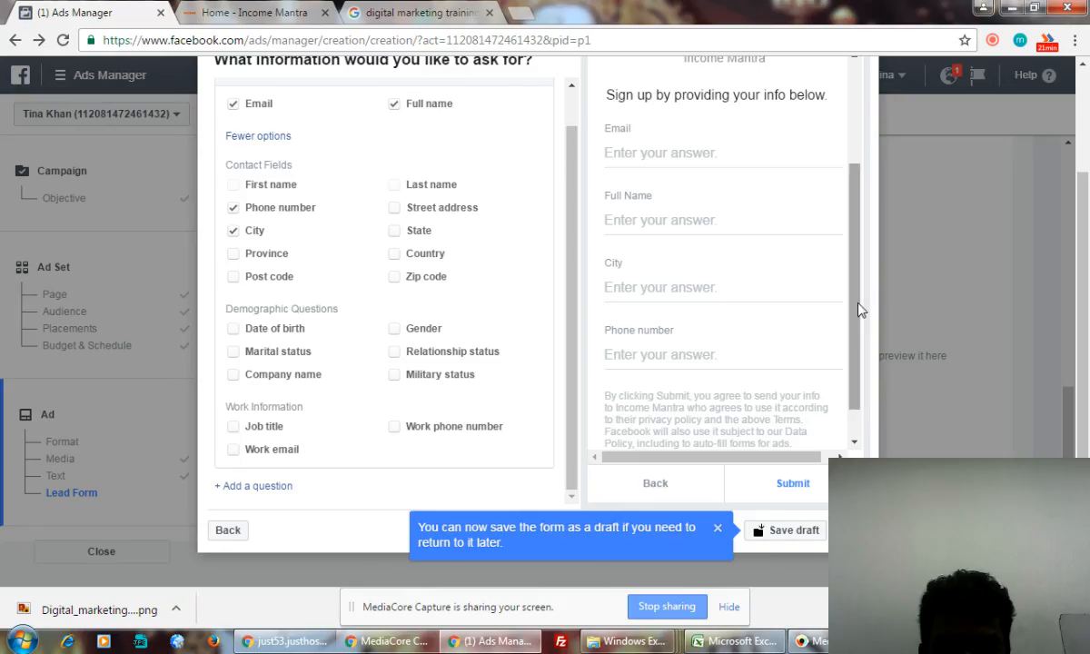
left_click_drag(854, 356, 870, 456)
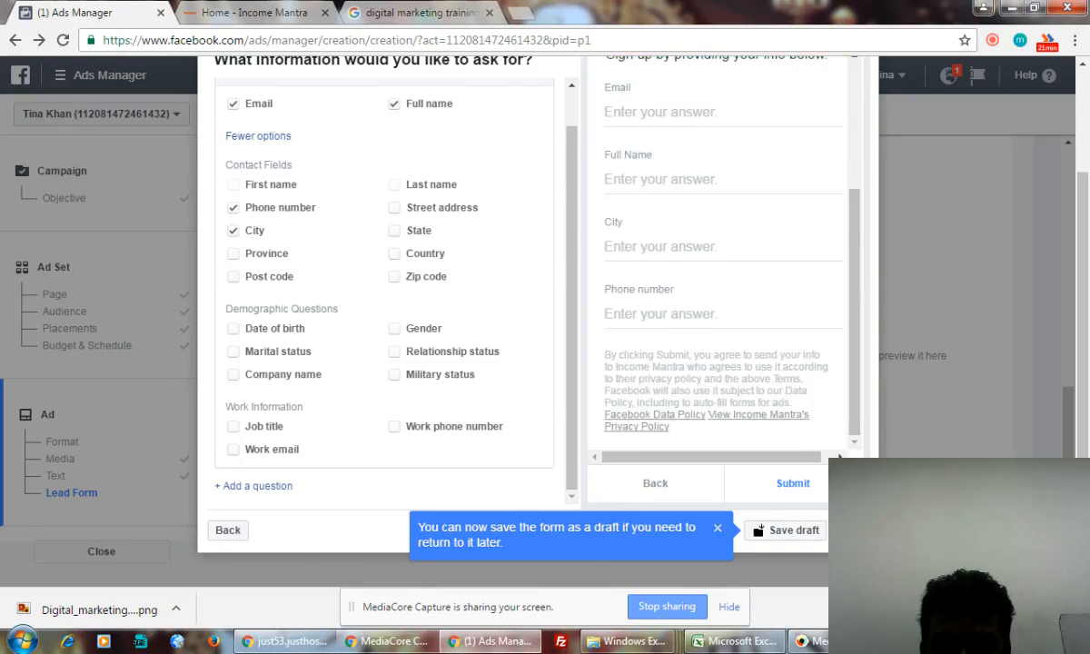
left_click(718, 529)
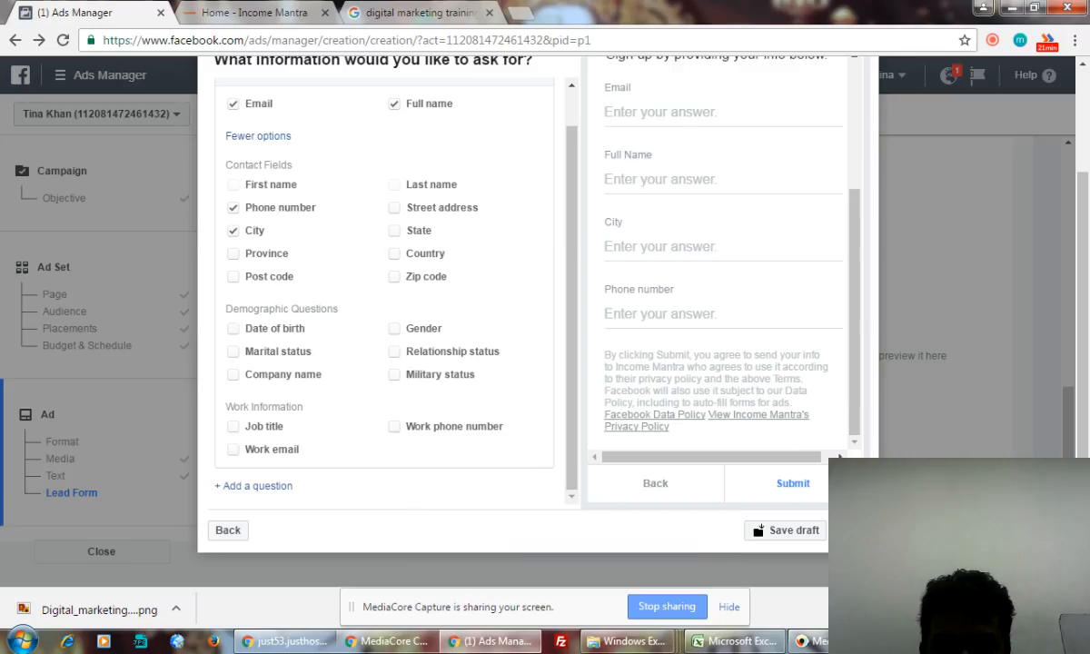
- Go to the Privacy Policy step and select the form's disclaimer paragraph
left_click(851, 531)
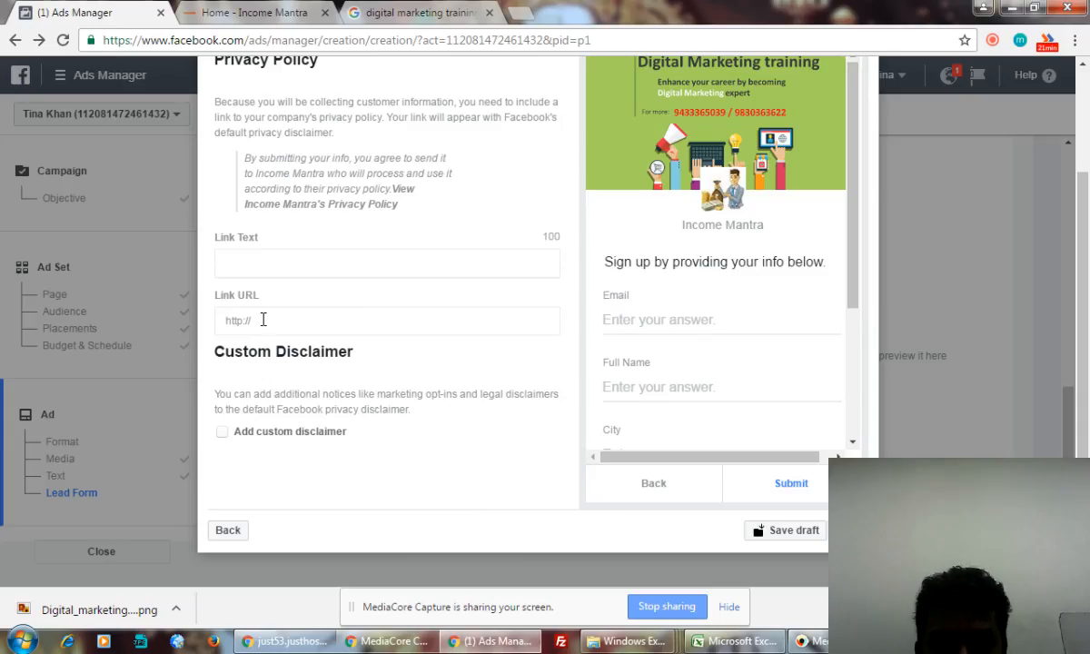
scroll(264, 323, "up", 1)
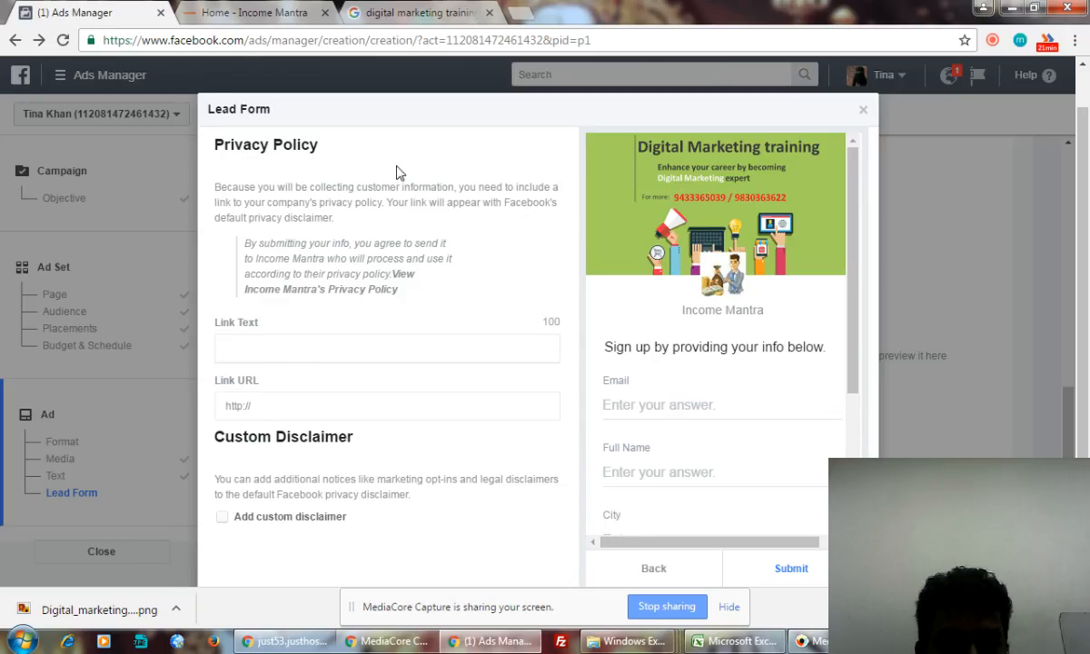
left_click(359, 350)
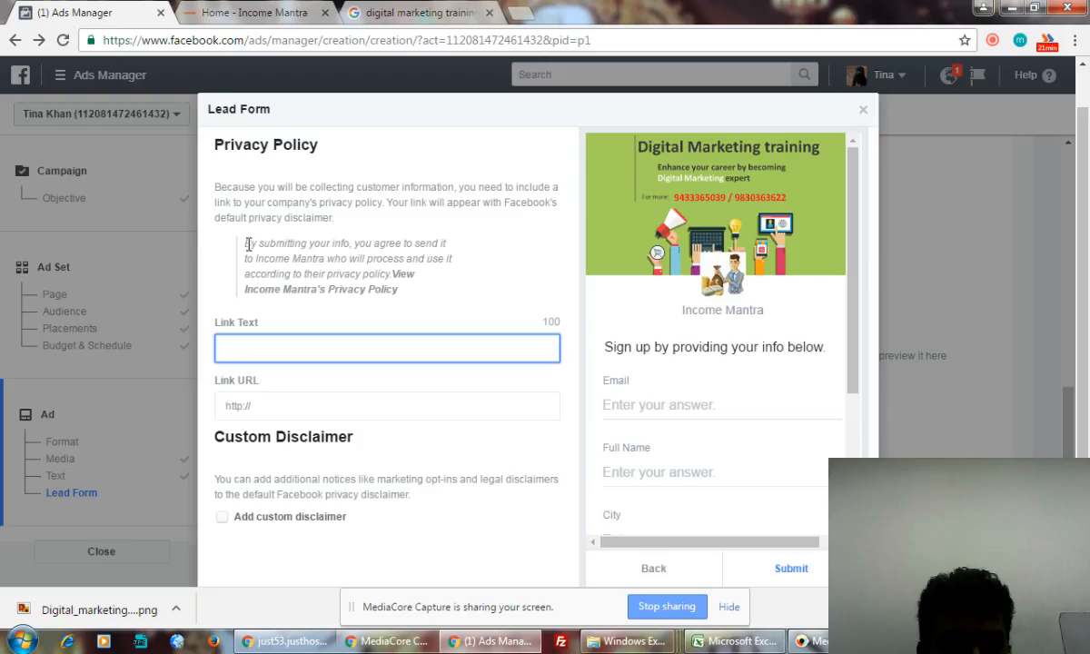
left_click_drag(245, 243, 406, 275)
key("ctrl+c")
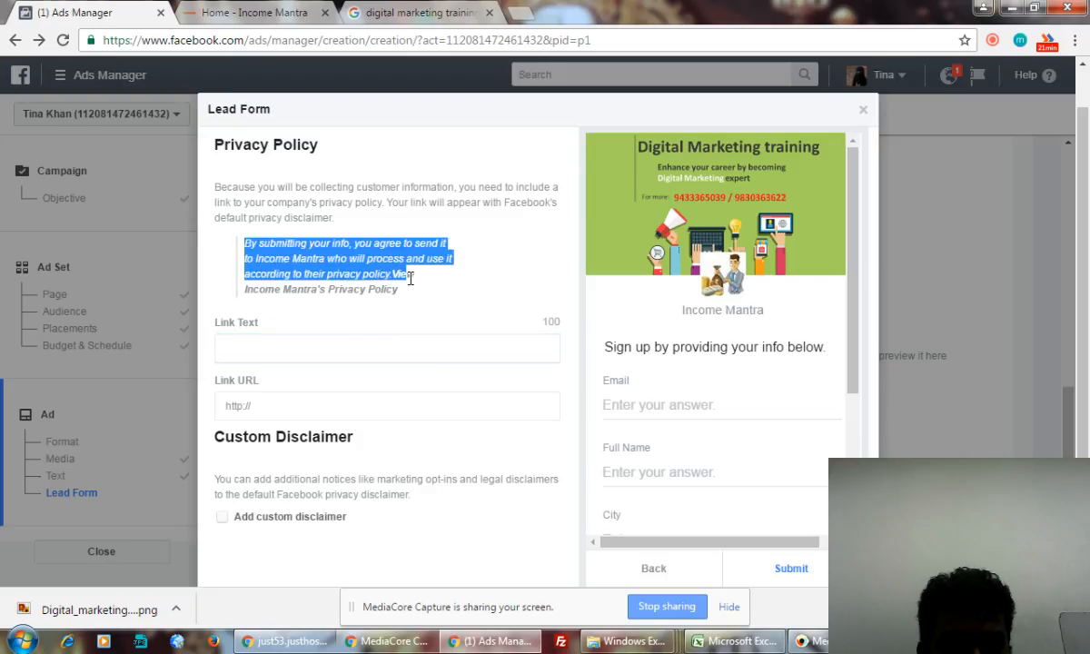
left_click(307, 286)
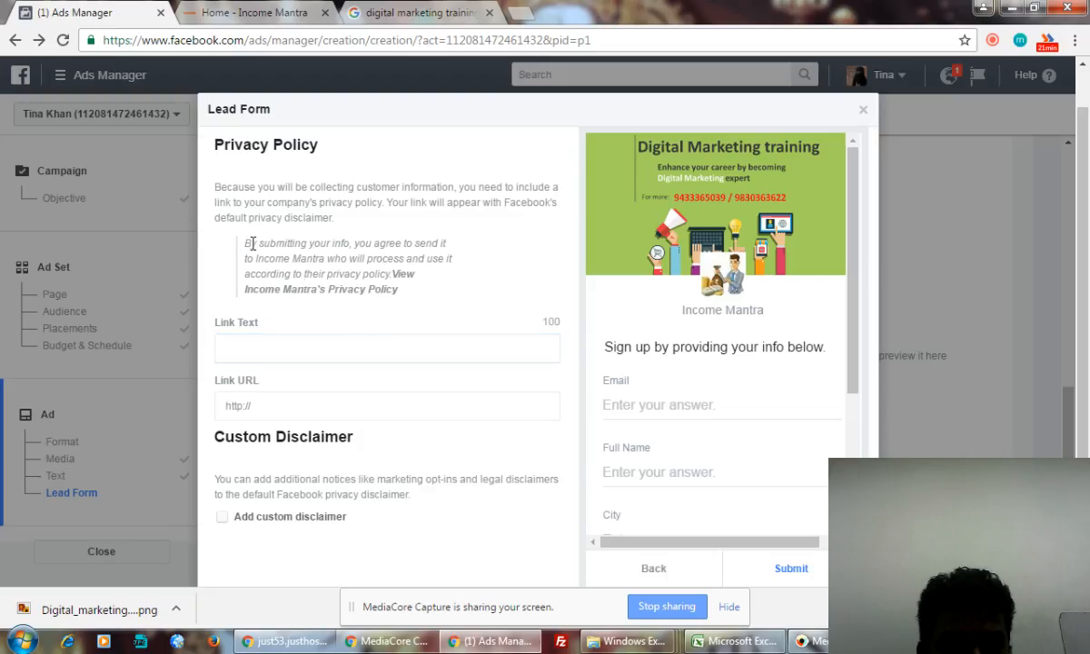
left_click_drag(246, 242, 455, 287)
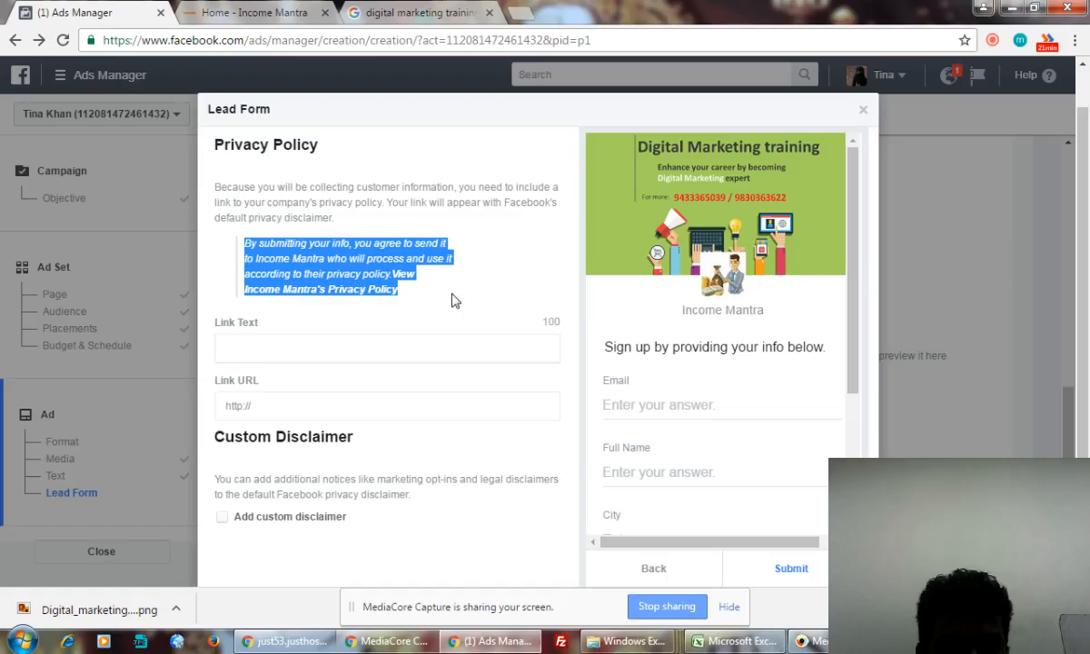
left_click(287, 349)
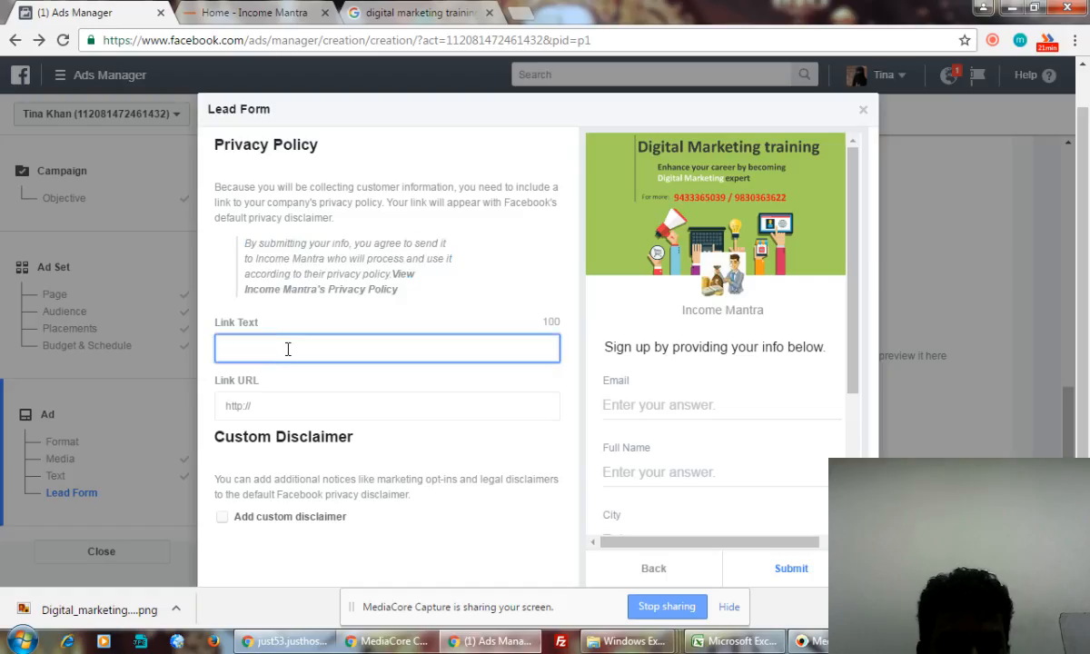
- Paste the Income Mantra disclaimer wording into Link Text, then select the Link URL field
scroll(287, 349, "down", 1)
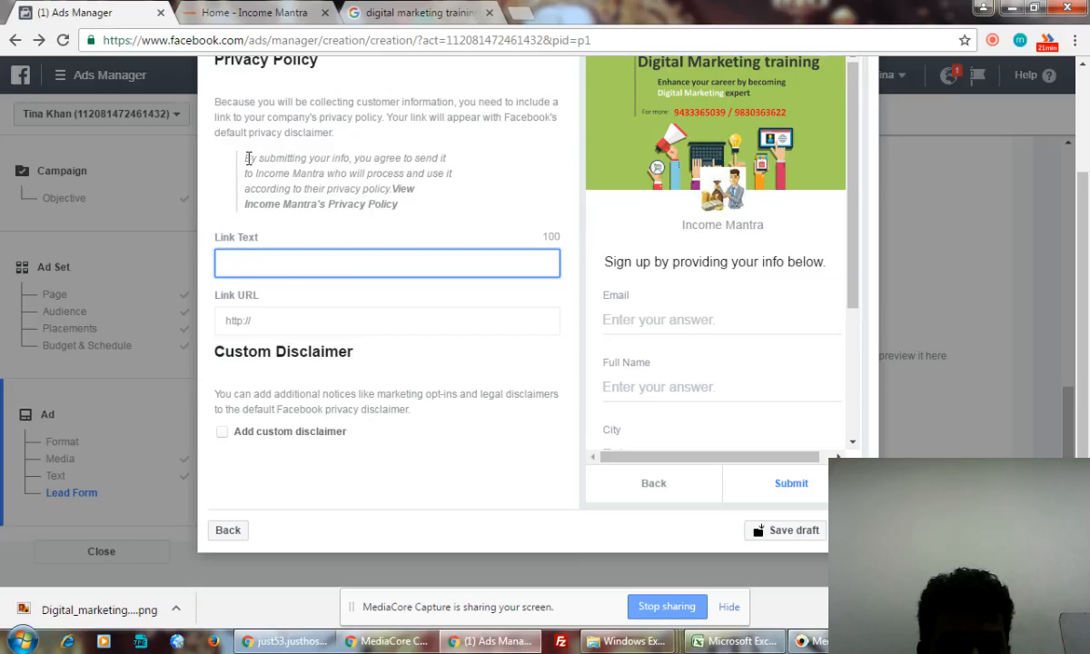
left_click_drag(247, 158, 409, 201)
left_click(396, 262)
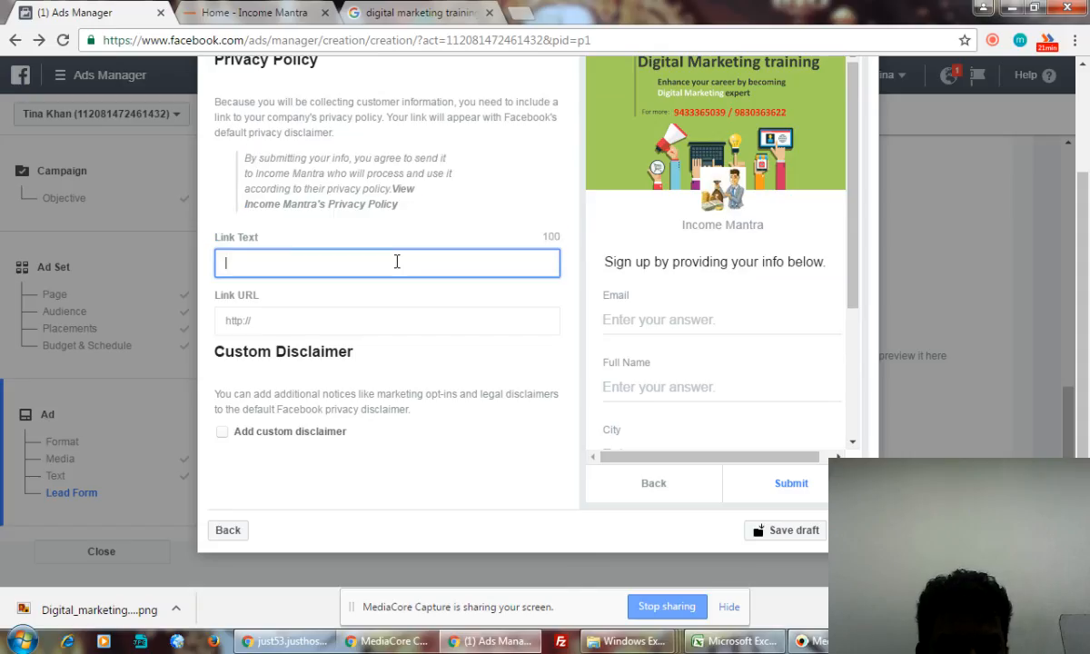
key("ctrl+v")
left_click(469, 309)
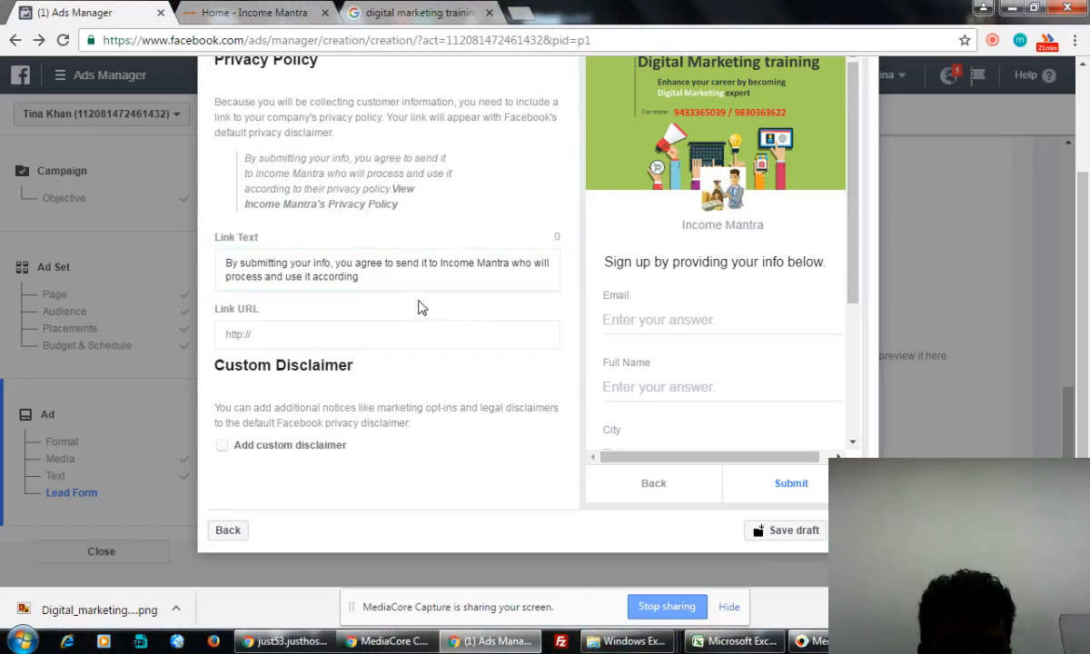
left_click(441, 273)
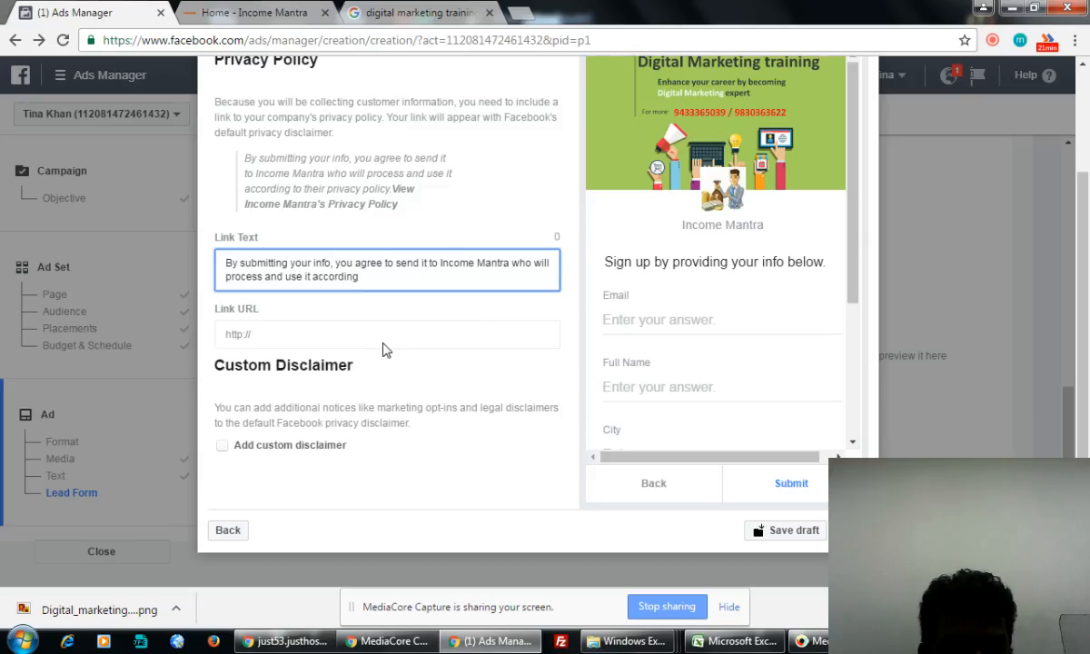
left_click(262, 334)
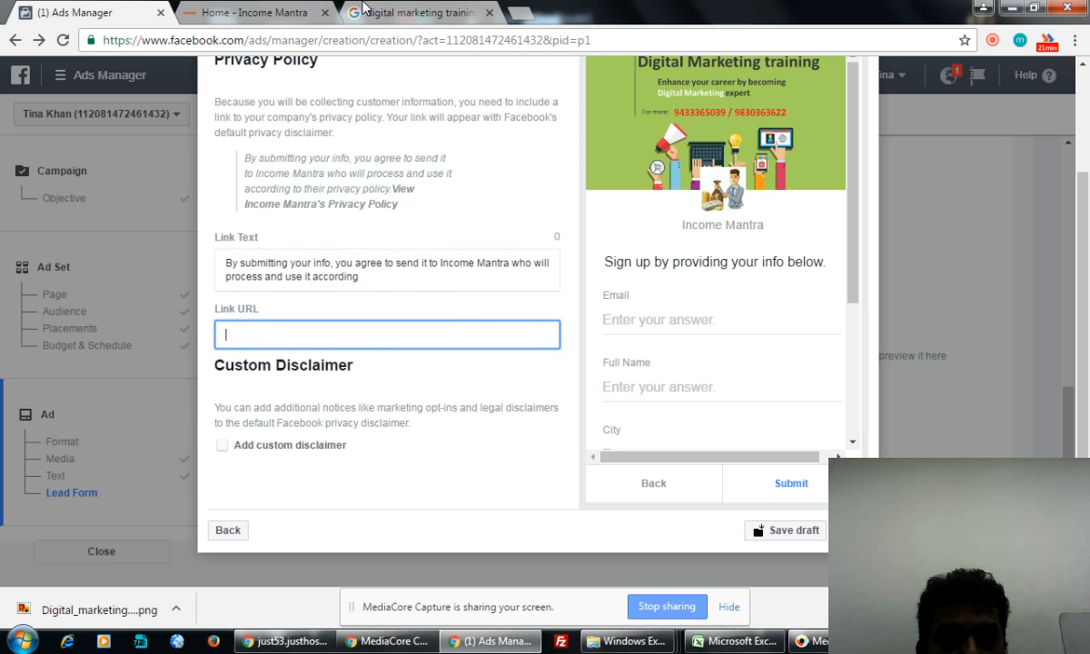
left_click(247, 13)
- Open the WordPress dashboard on the Income Mantra site
left_click_drag(1084, 107, 1084, 548)
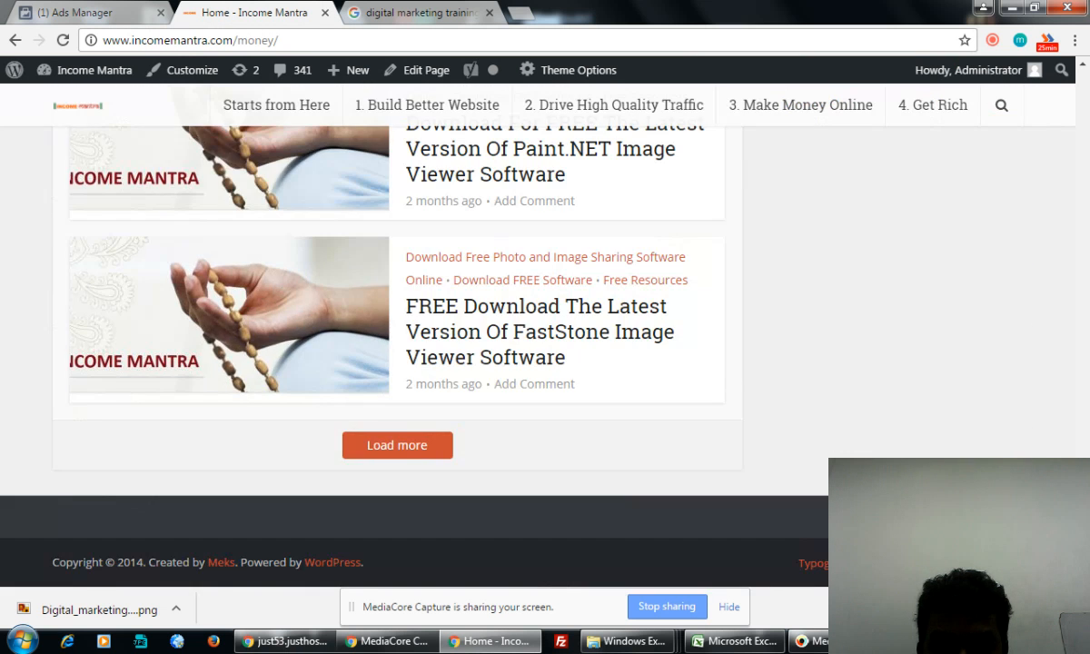
left_click_drag(1088, 349, 1083, 107)
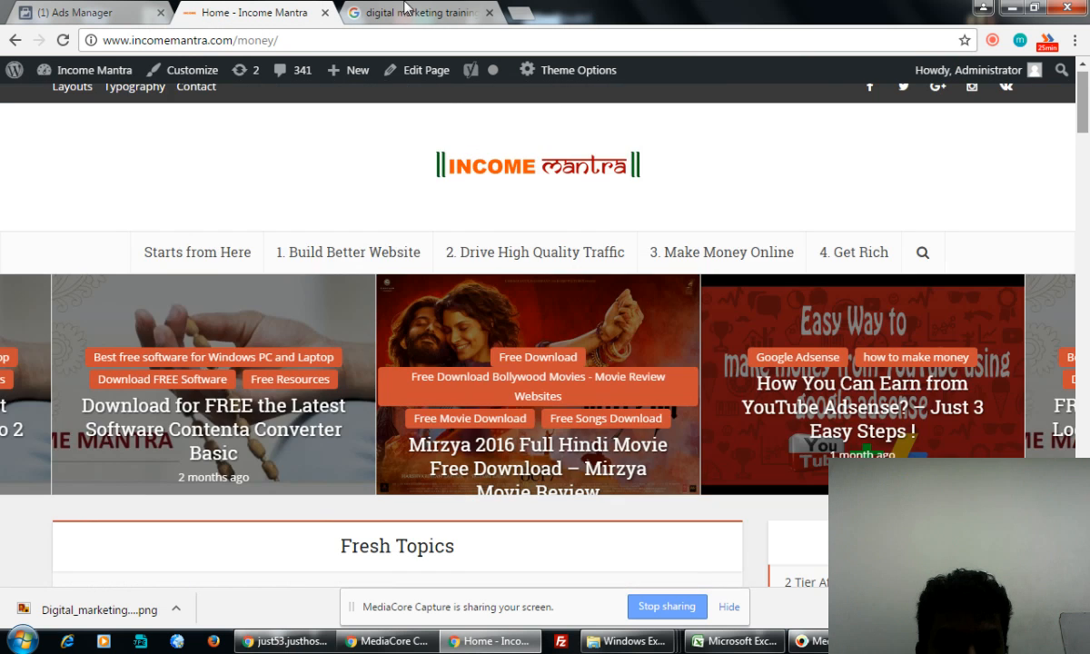
left_click(118, 13)
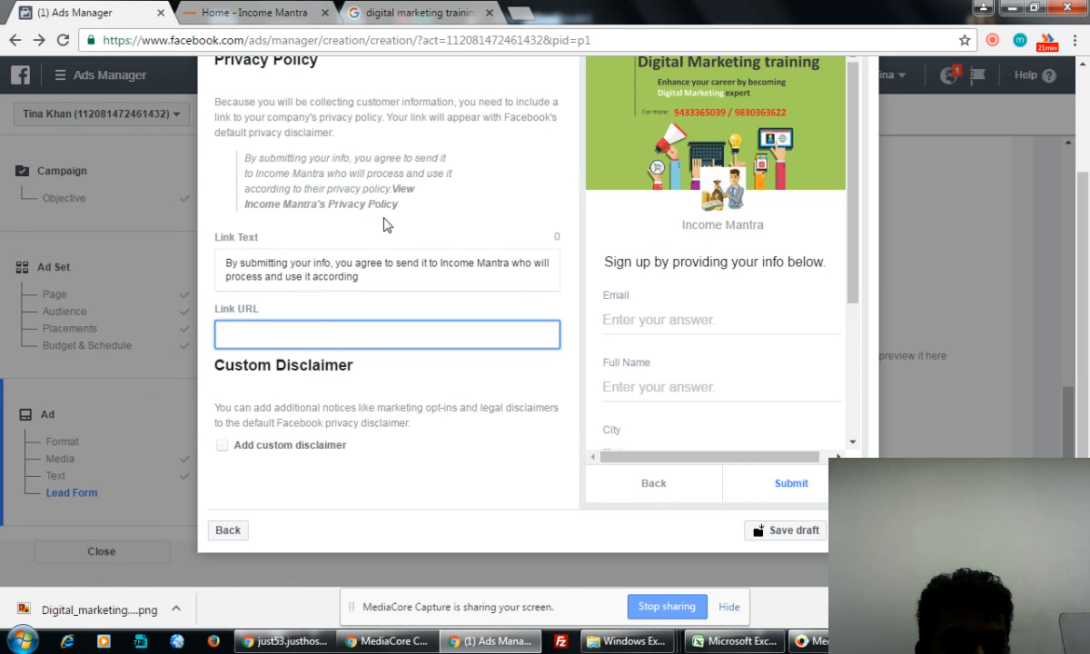
left_click(243, 12)
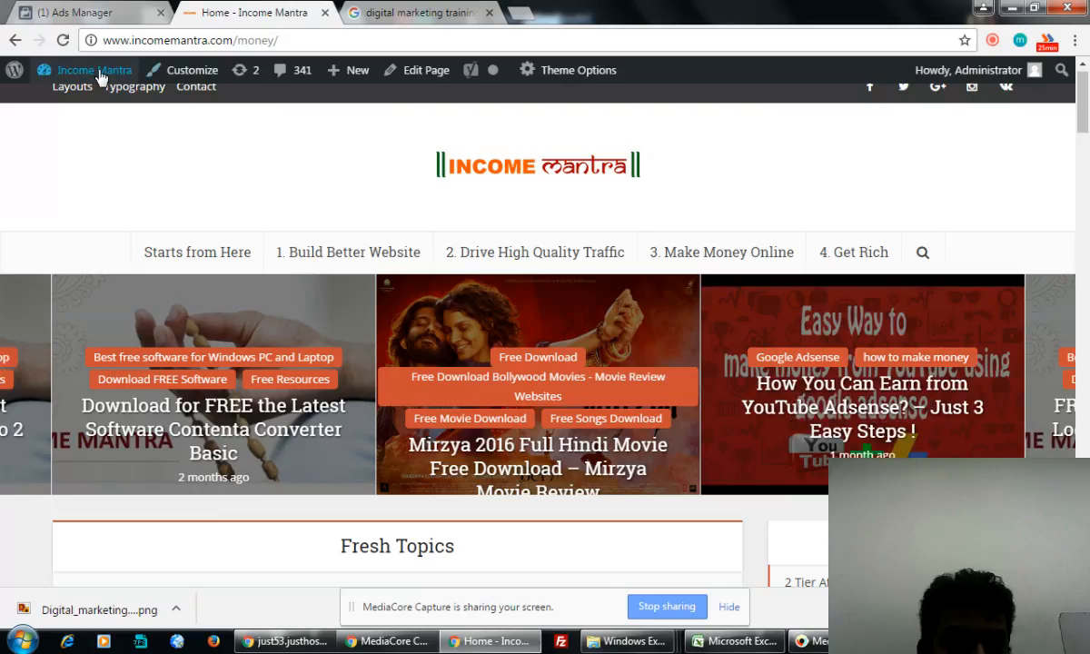
mouse_move(86, 70)
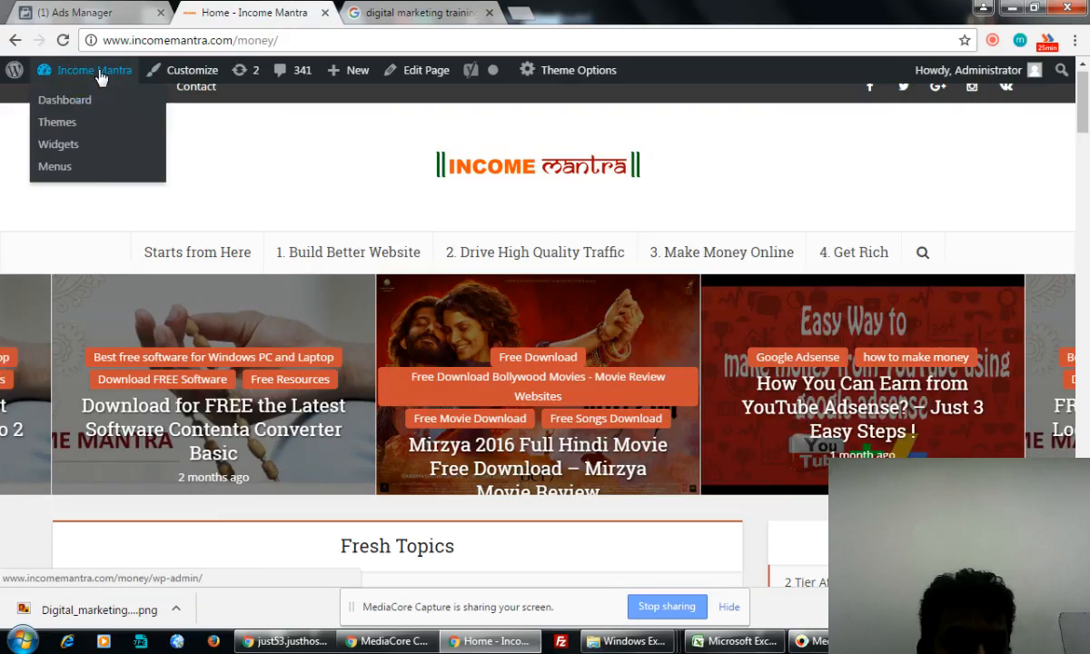
left_click(65, 108)
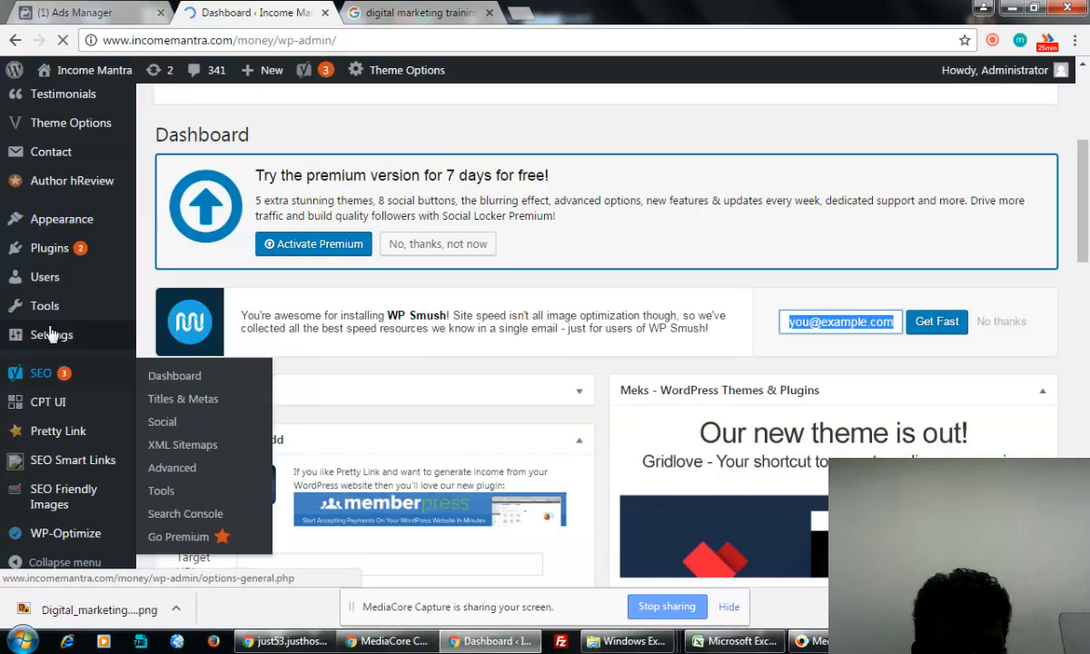
- List only Published pages under Pages > All Pages
mouse_move(57, 307)
scroll(57, 307, "up", 3)
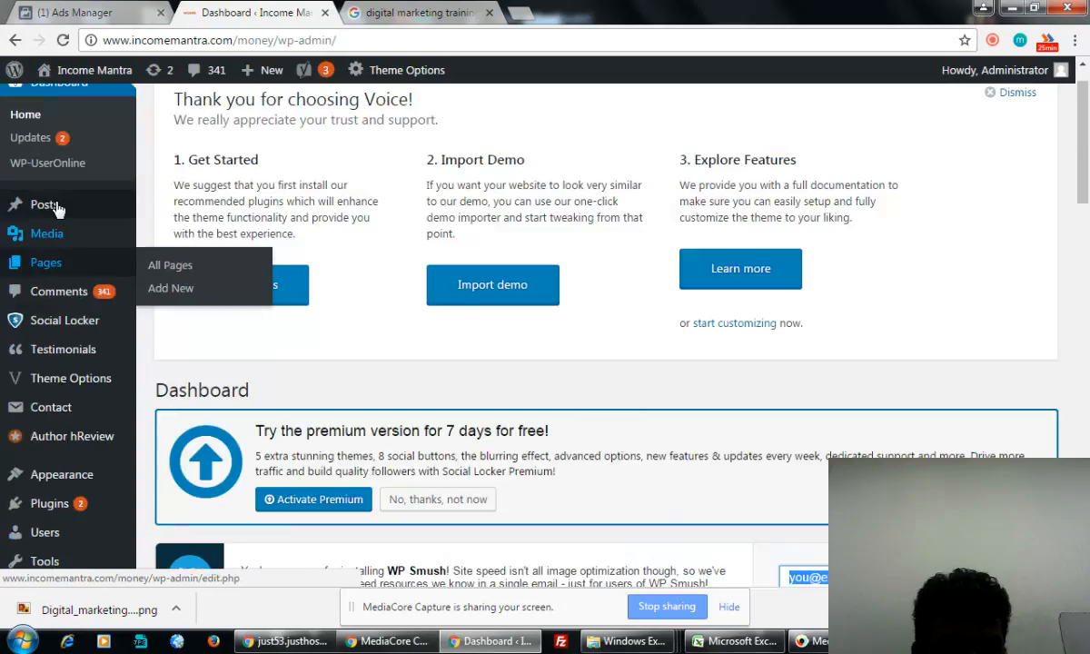
mouse_move(55, 273)
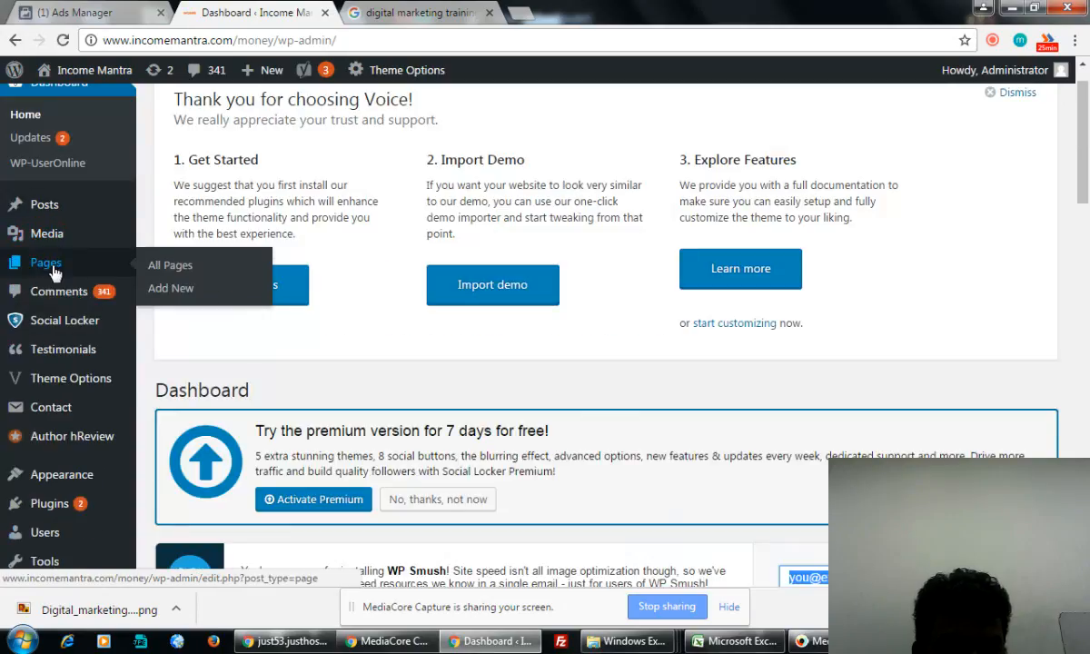
left_click(181, 269)
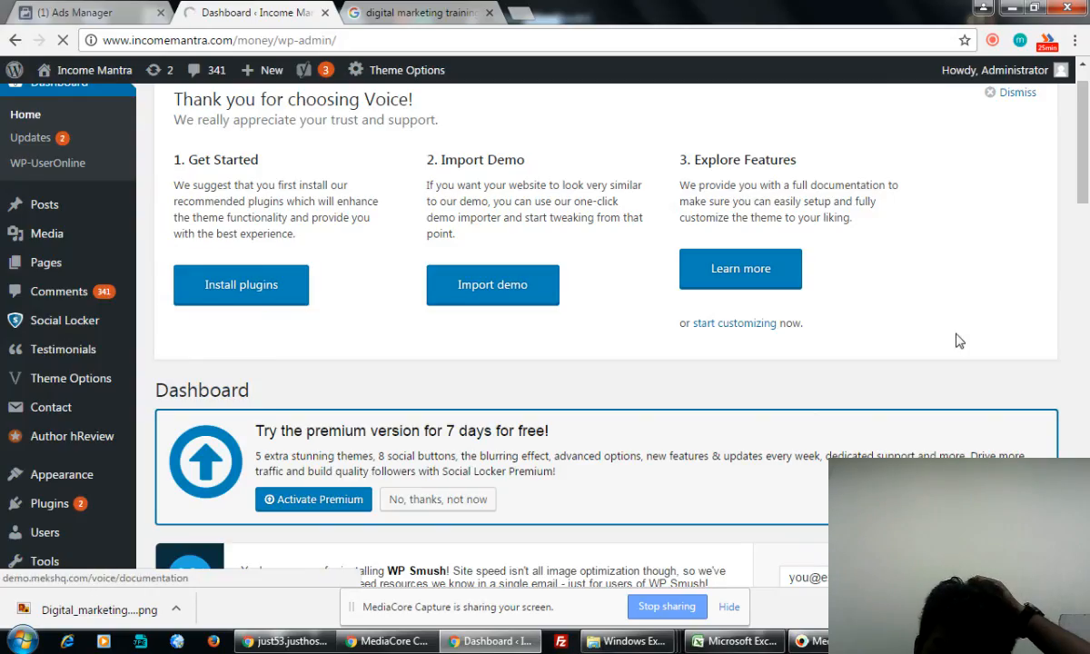
scroll(893, 322, "down", 3)
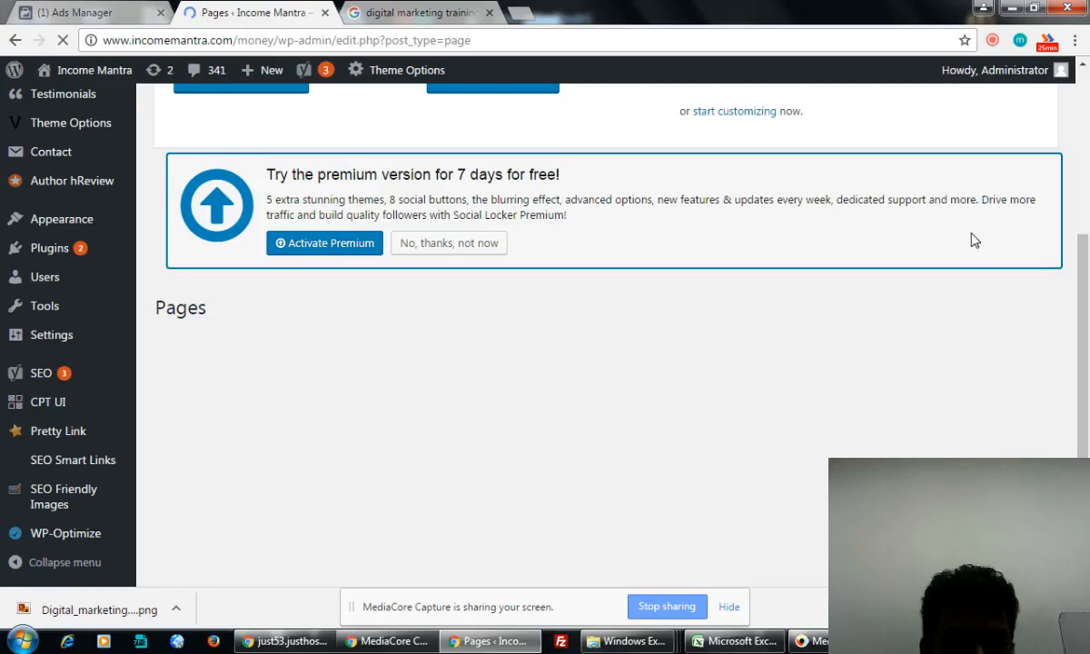
scroll(974, 240, "down", 2)
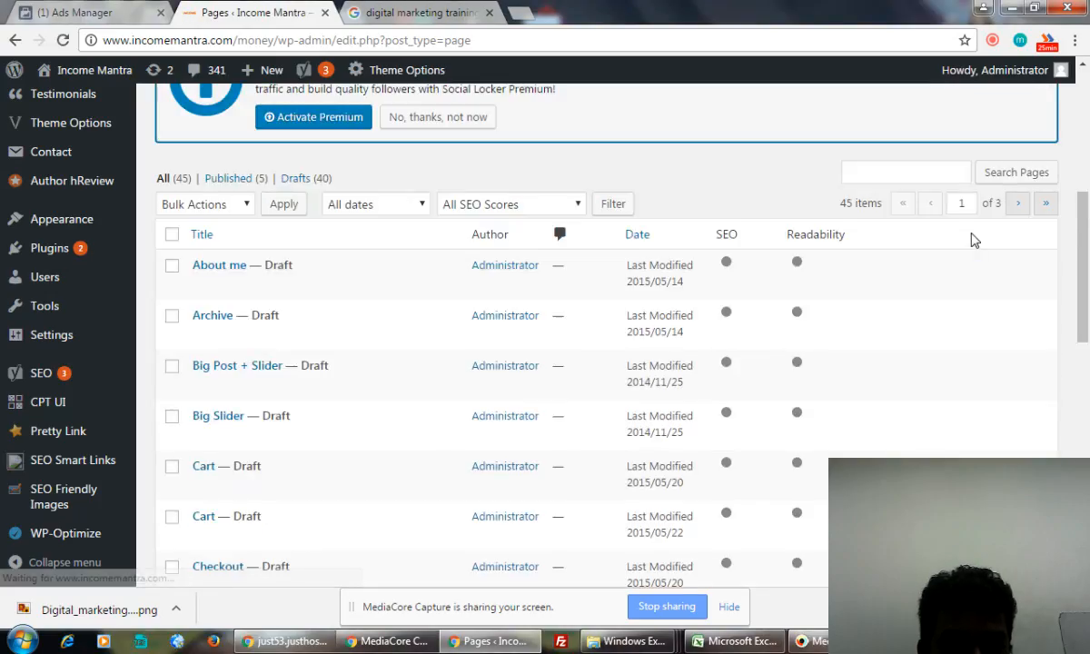
left_click(229, 178)
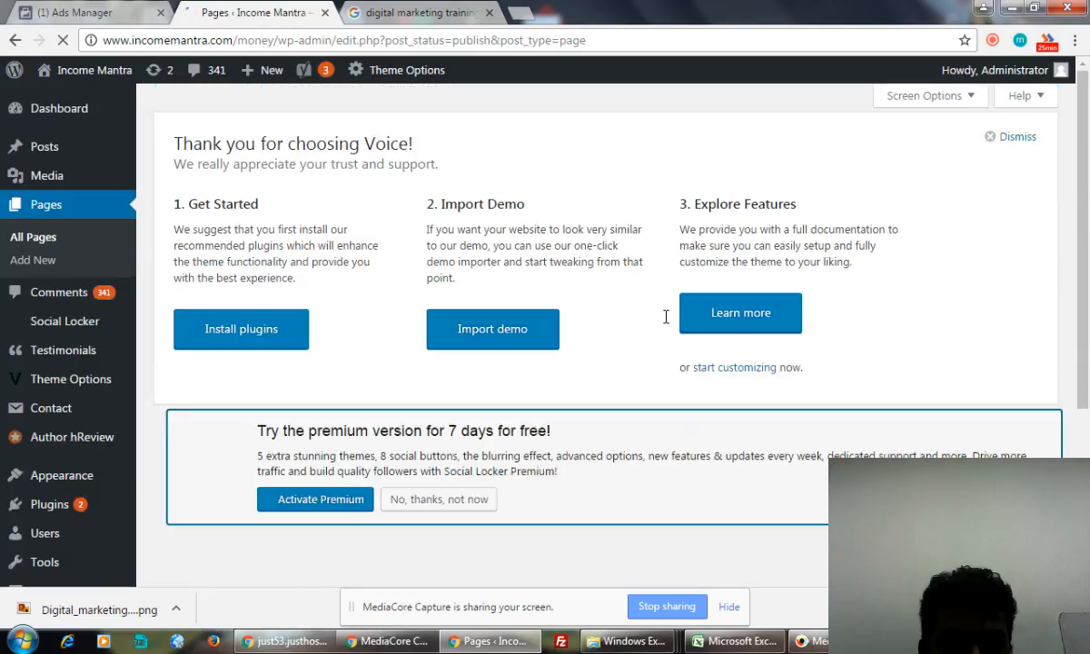
- Open the Privacy Policy page in a new tab and copy its URL
scroll(536, 472, "down", 4)
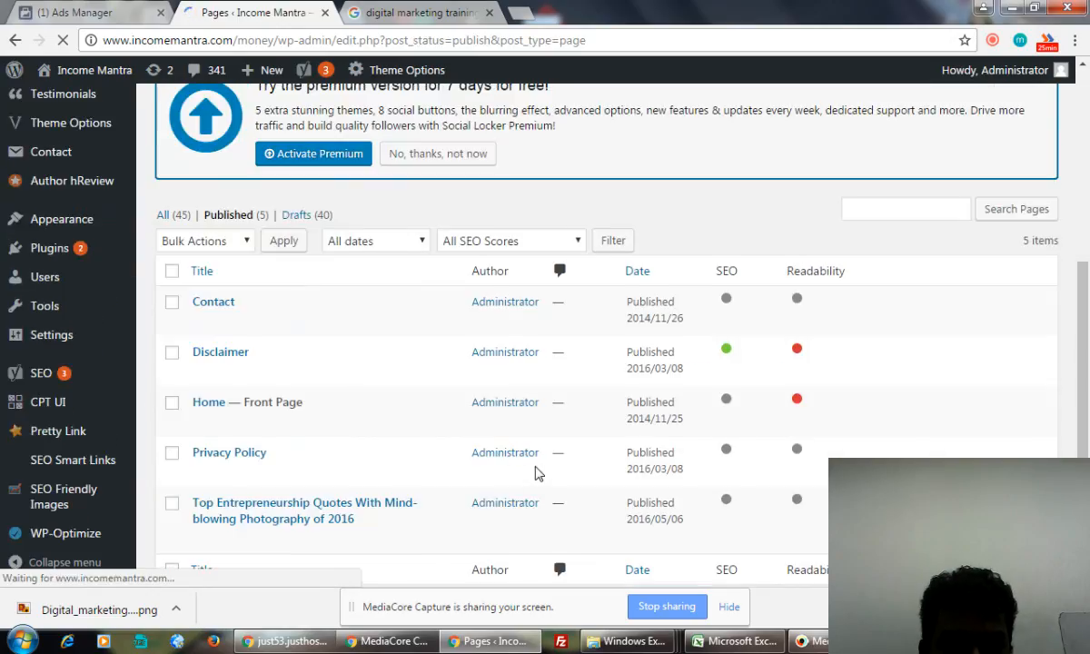
scroll(536, 473, "down", 1)
mouse_move(227, 440)
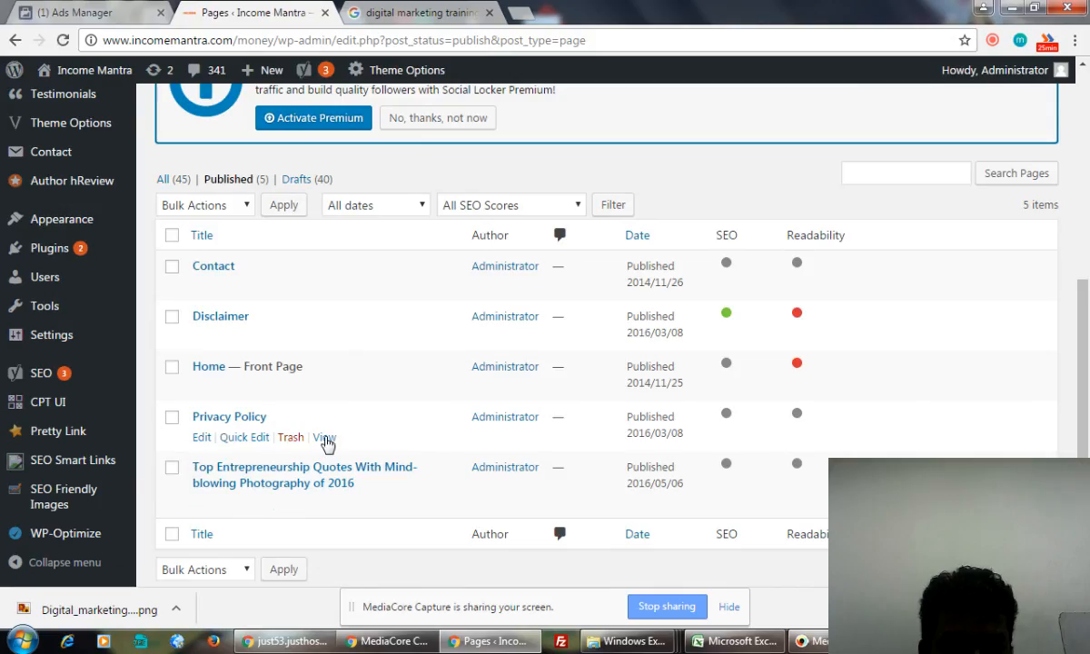
right_click(325, 443)
left_click(372, 445)
left_click(392, 13)
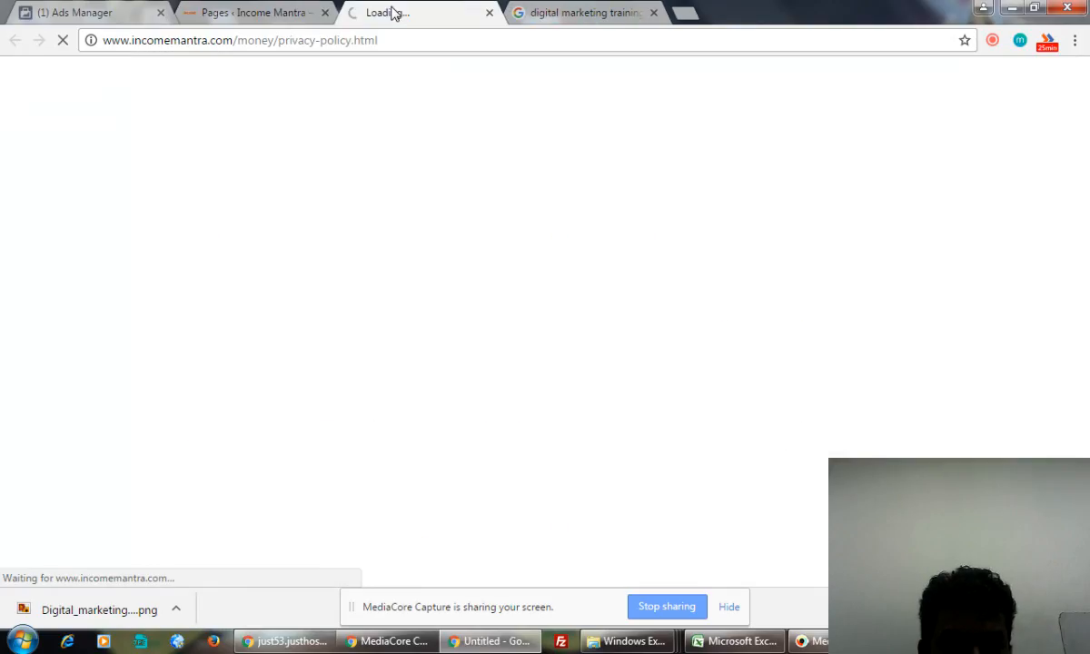
left_click(291, 46)
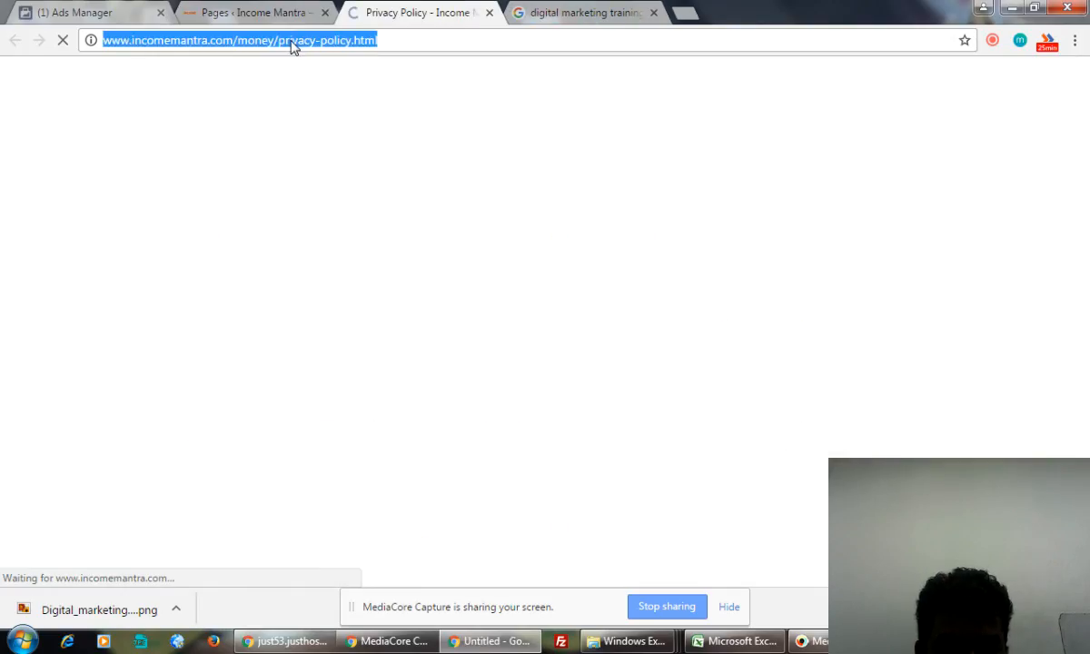
left_click(246, 13)
left_click(80, 14)
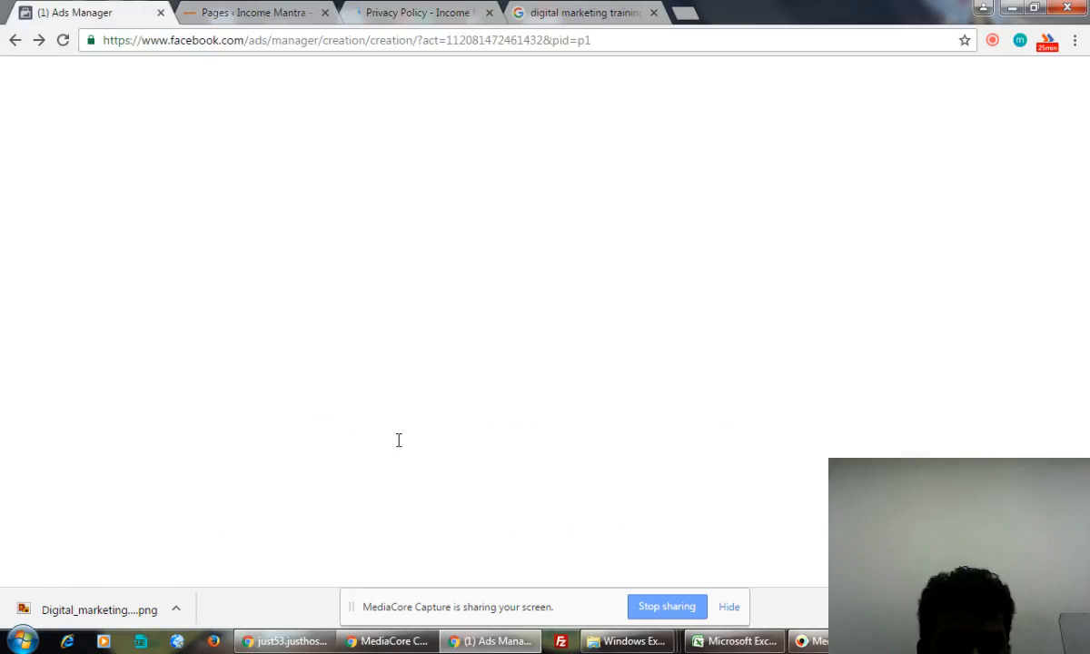
type("http://www.incomemantra.com/money/privacy-policy.html")
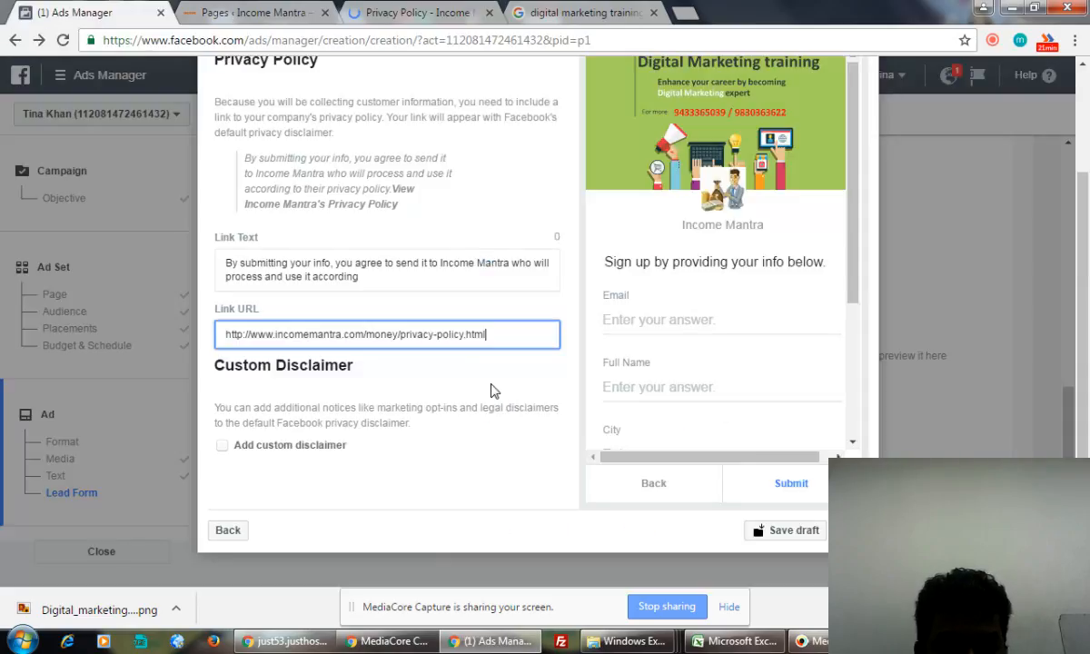
left_click(491, 395)
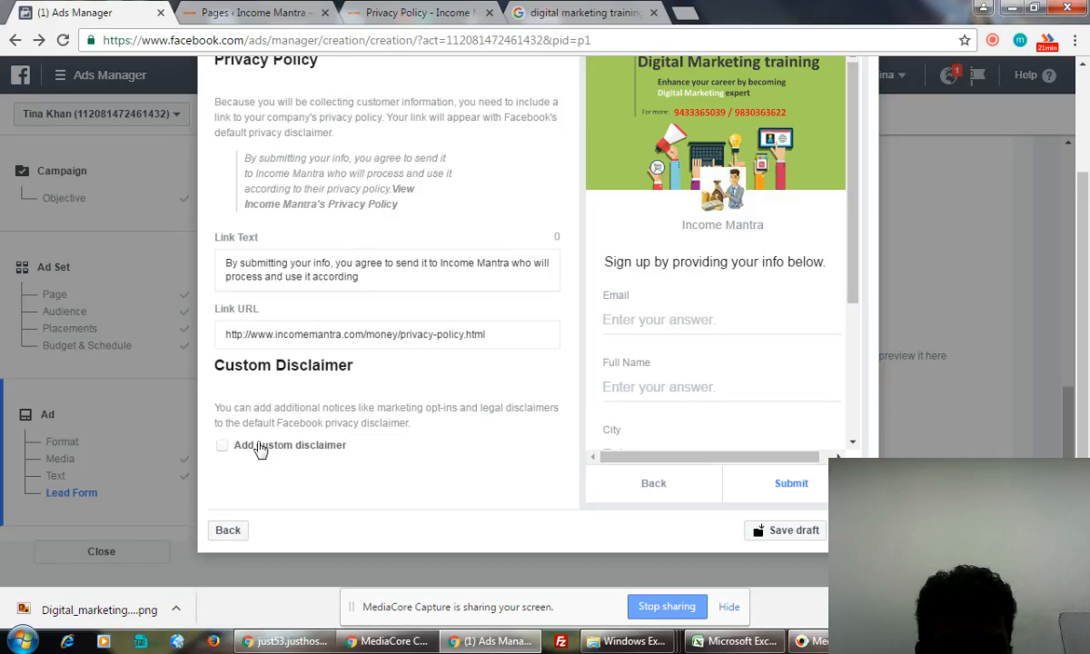
left_click(223, 445)
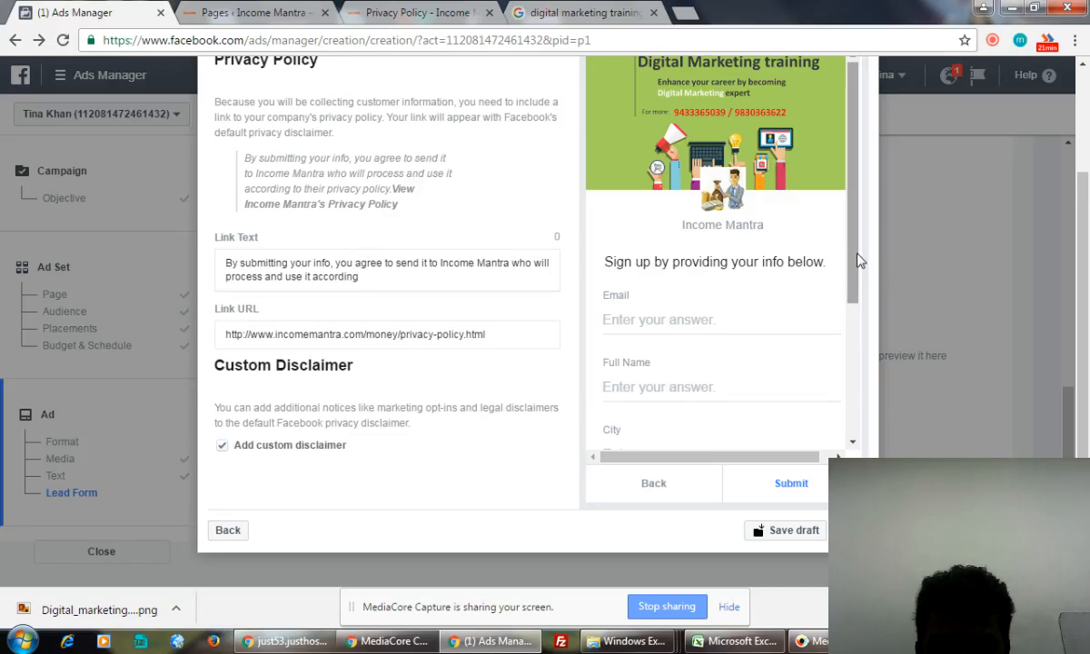
left_click_drag(856, 261, 862, 425)
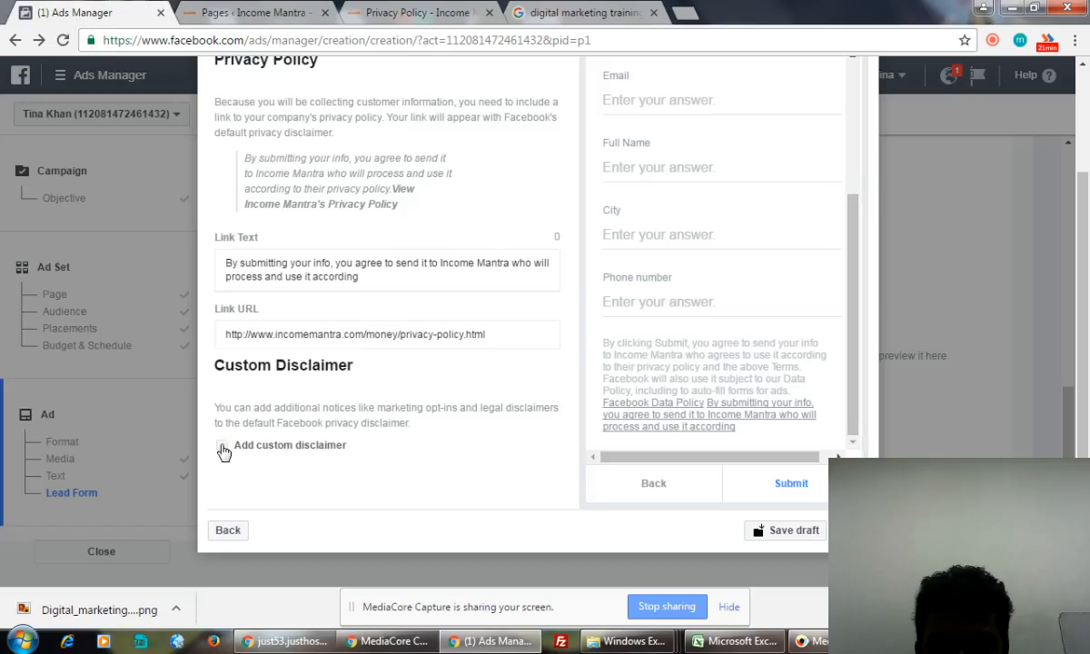
left_click(222, 445)
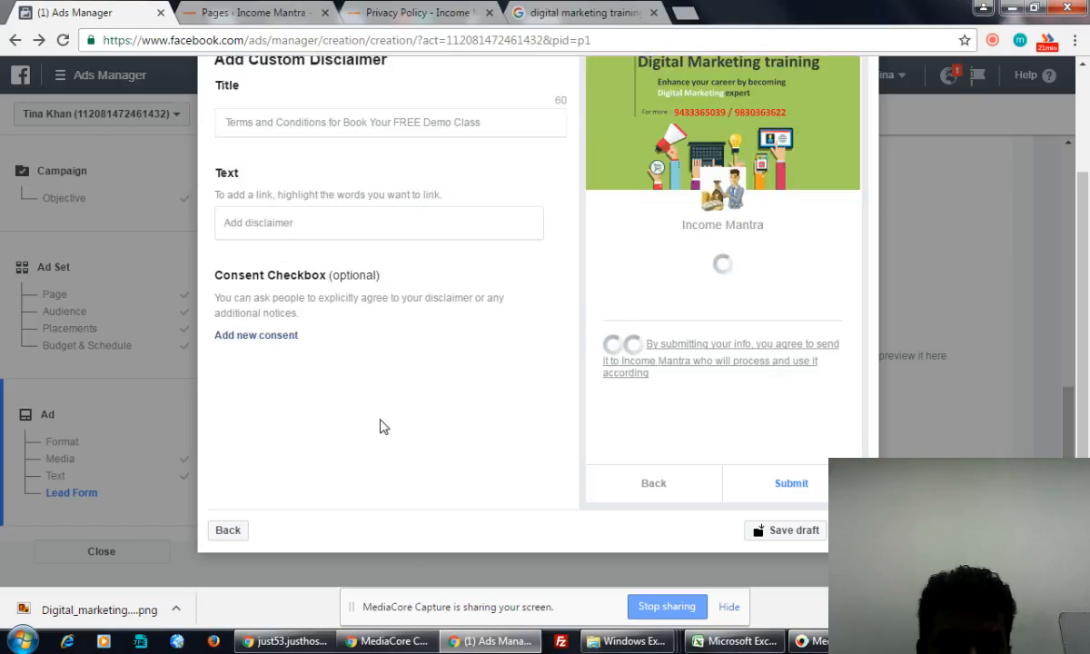
- Leave the disclaimer Text empty, add then remove a consent checkbox, and return to WordPress pages
scroll(382, 427, "up", 1)
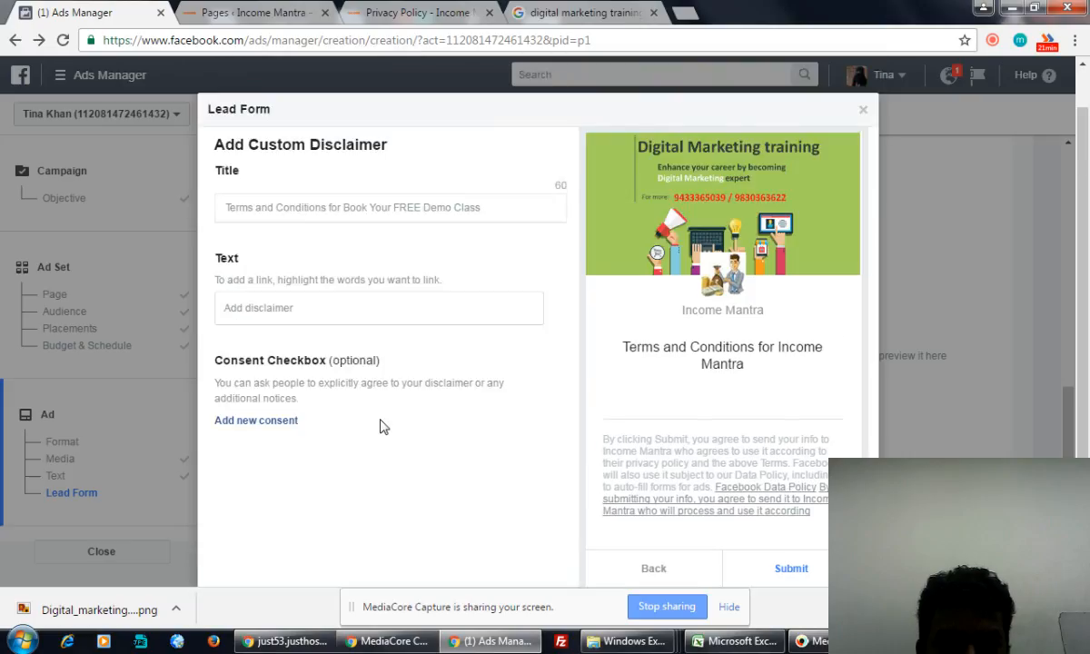
left_click(291, 310)
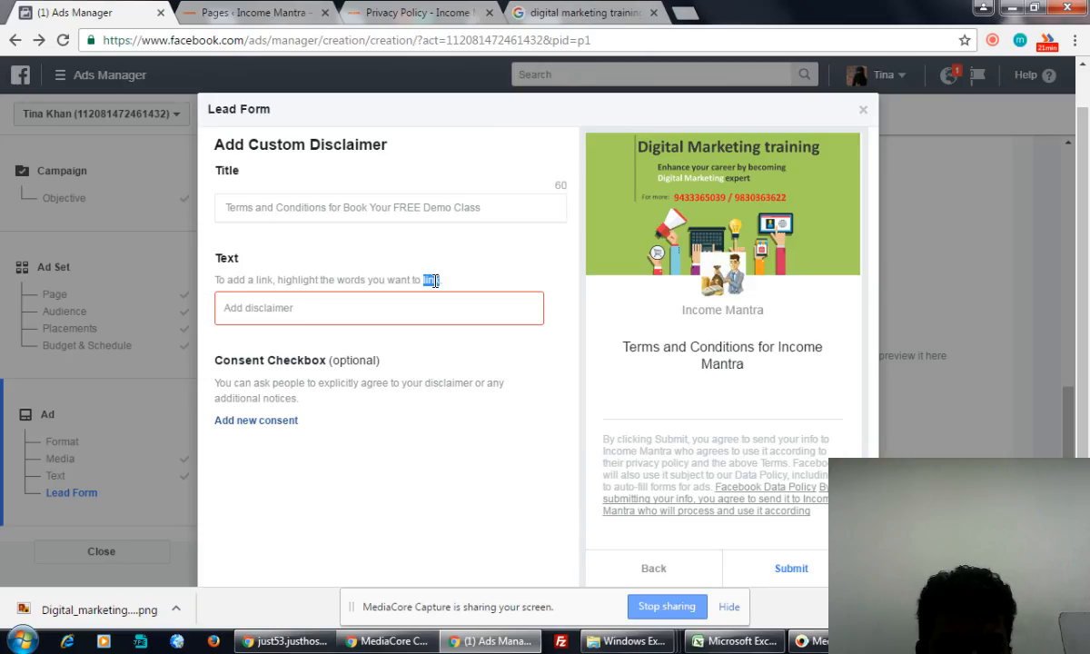
left_click(396, 309)
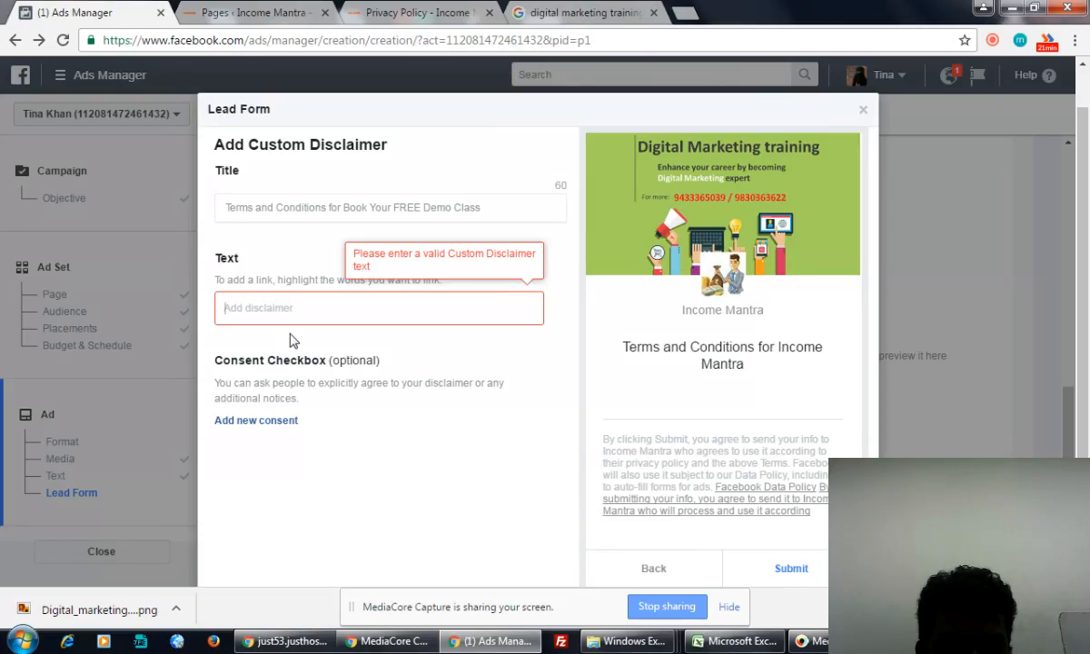
left_click(258, 428)
scroll(365, 395, "down", 1)
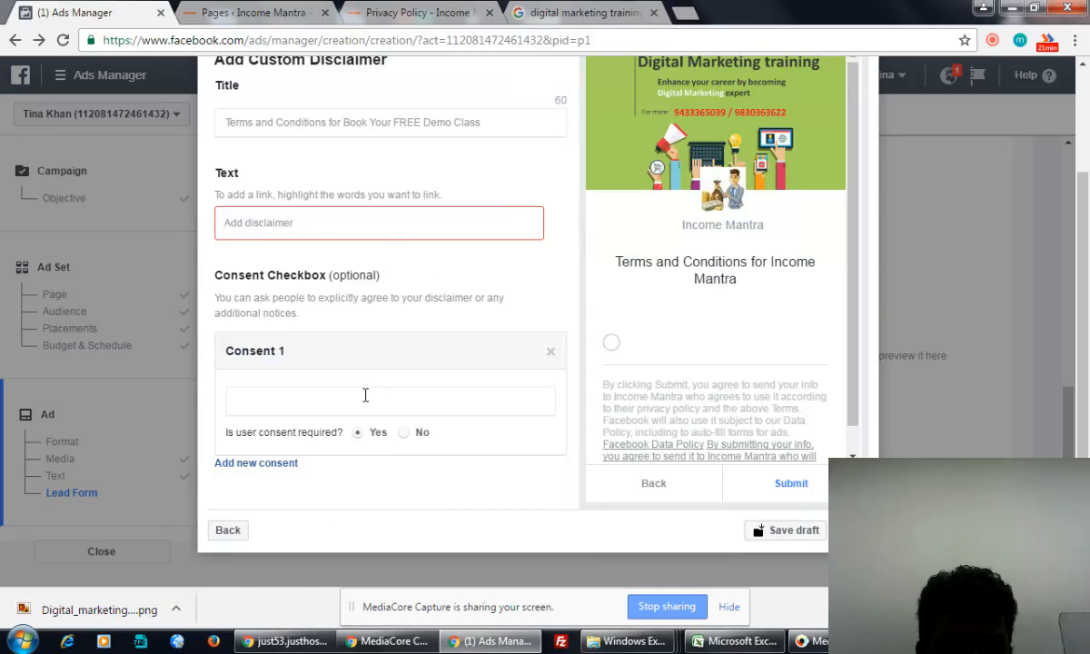
left_click(550, 352)
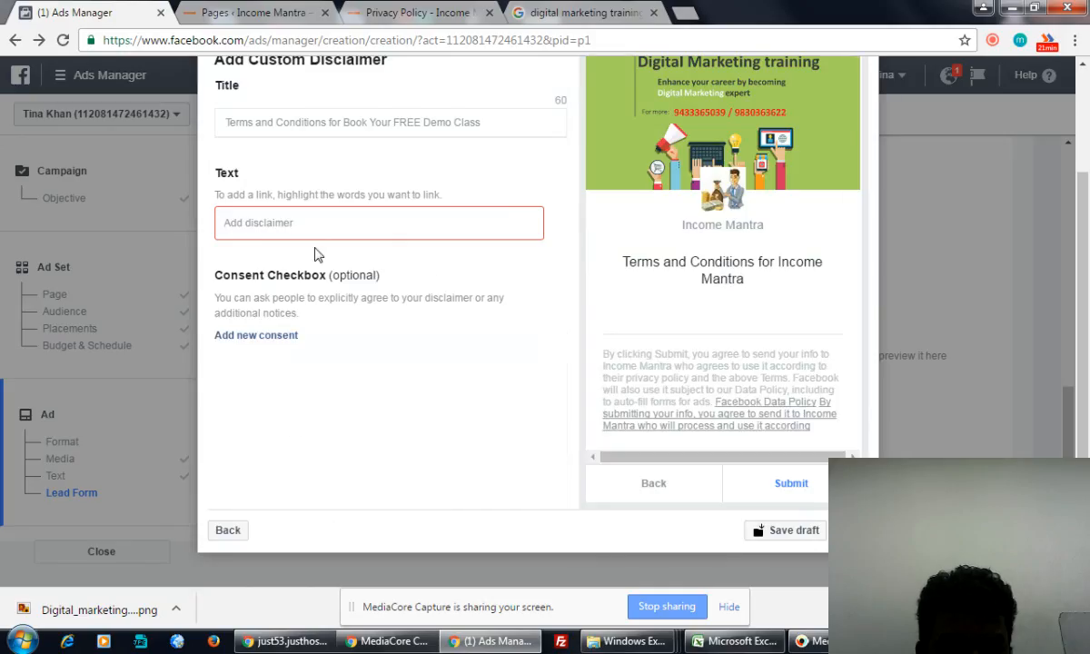
left_click(295, 223)
scroll(434, 291, "up", 1)
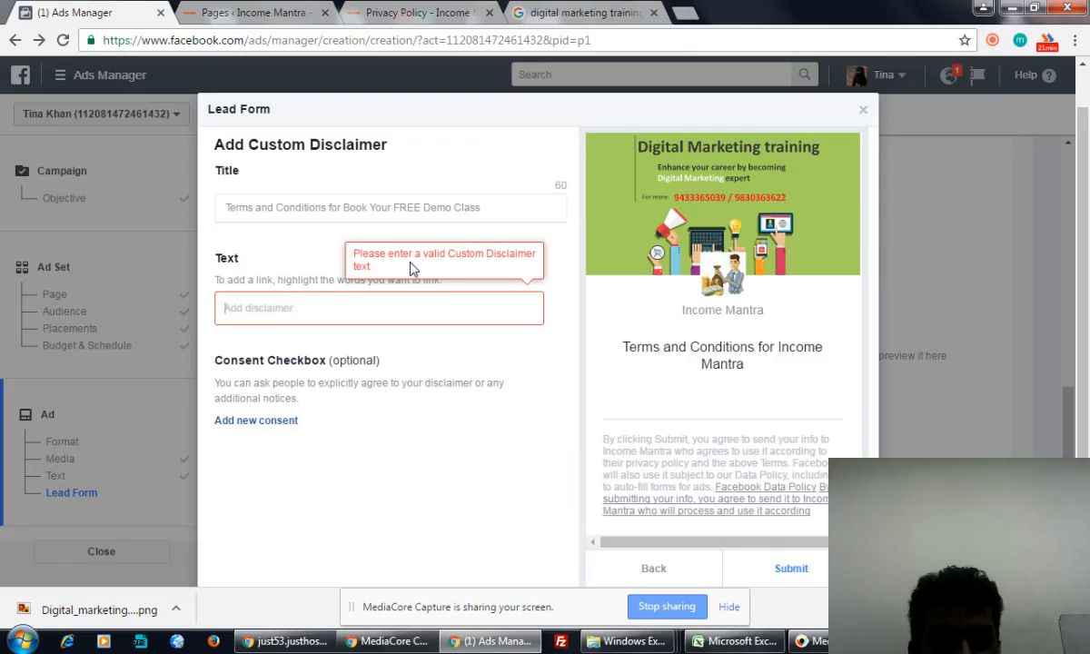
left_click(218, 13)
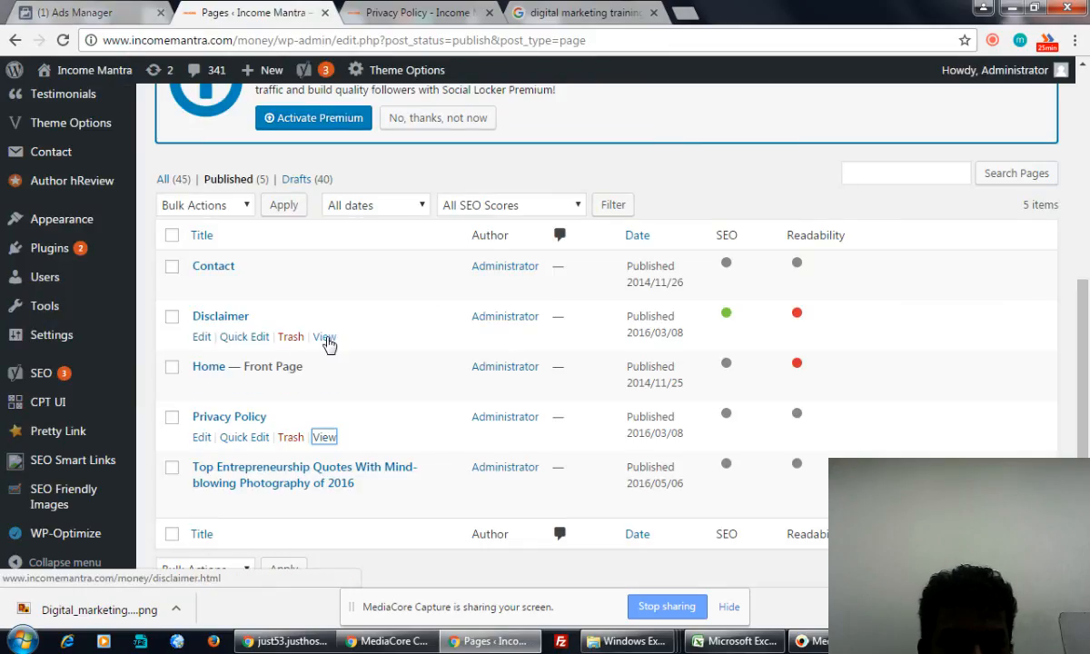
- Open the Disclaimer page in a new tab and copy its first paragraph
right_click(327, 341)
left_click(373, 353)
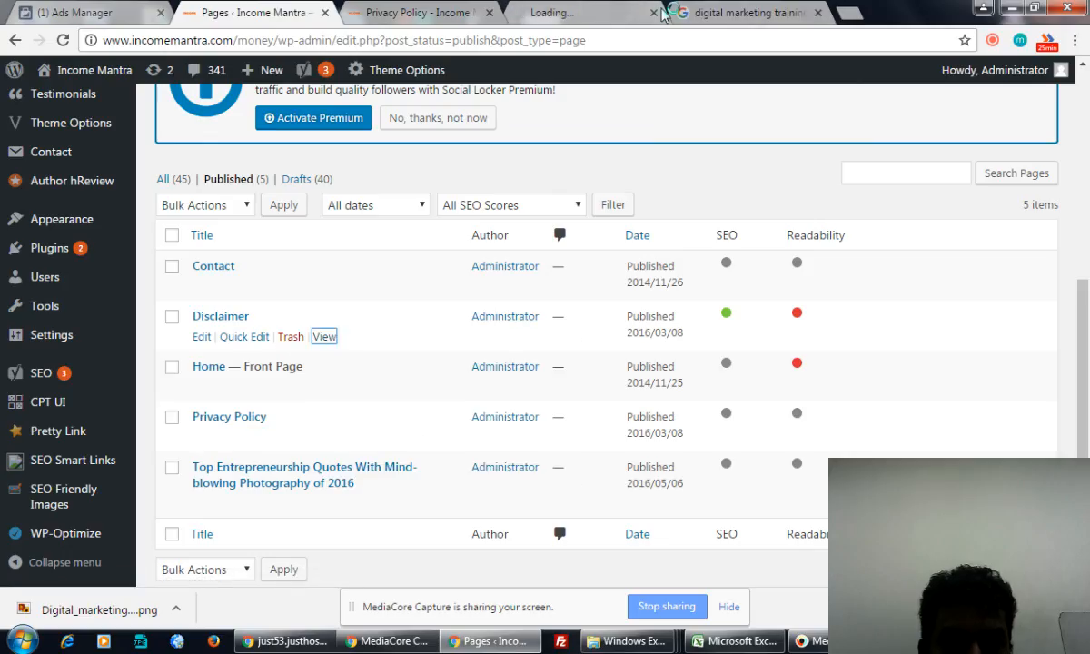
left_click(616, 11)
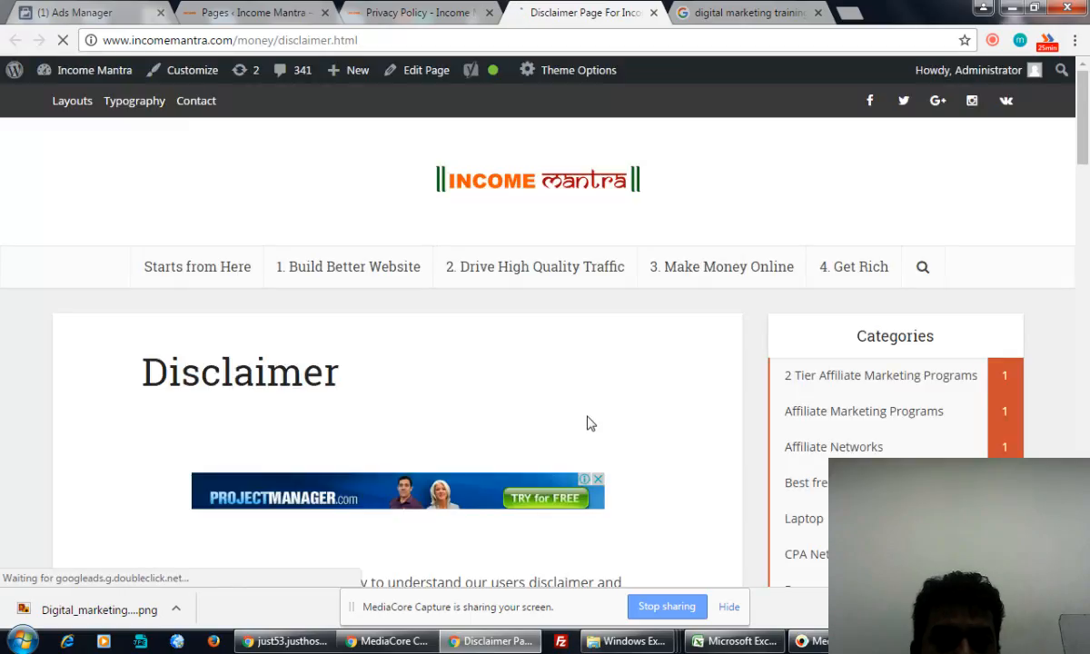
scroll(587, 423, "down", 5)
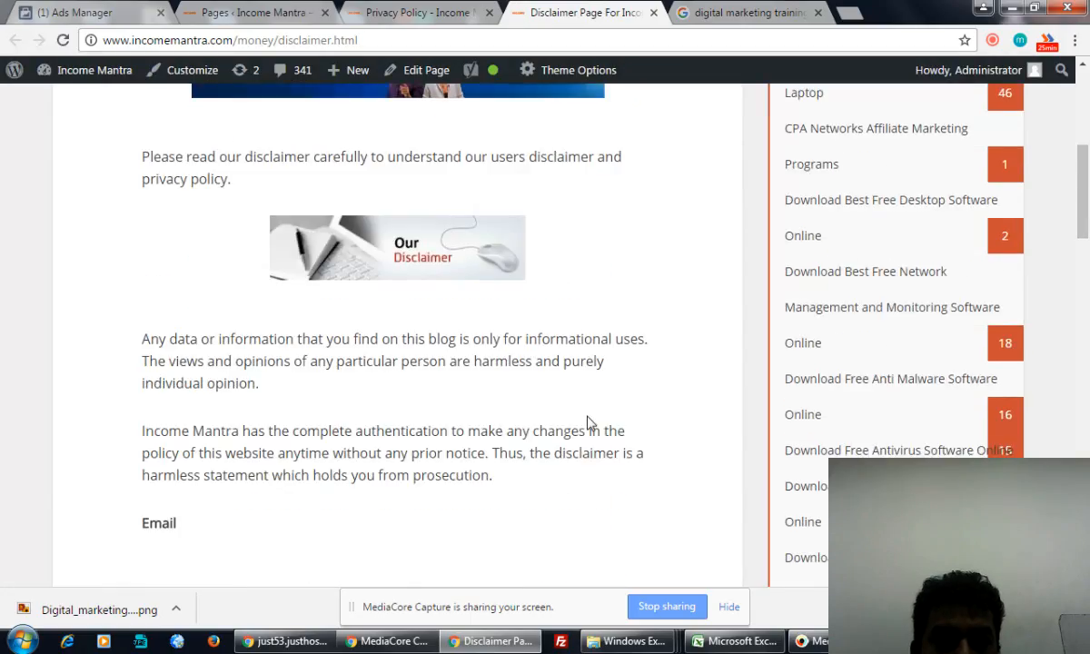
scroll(587, 422, "up", 4)
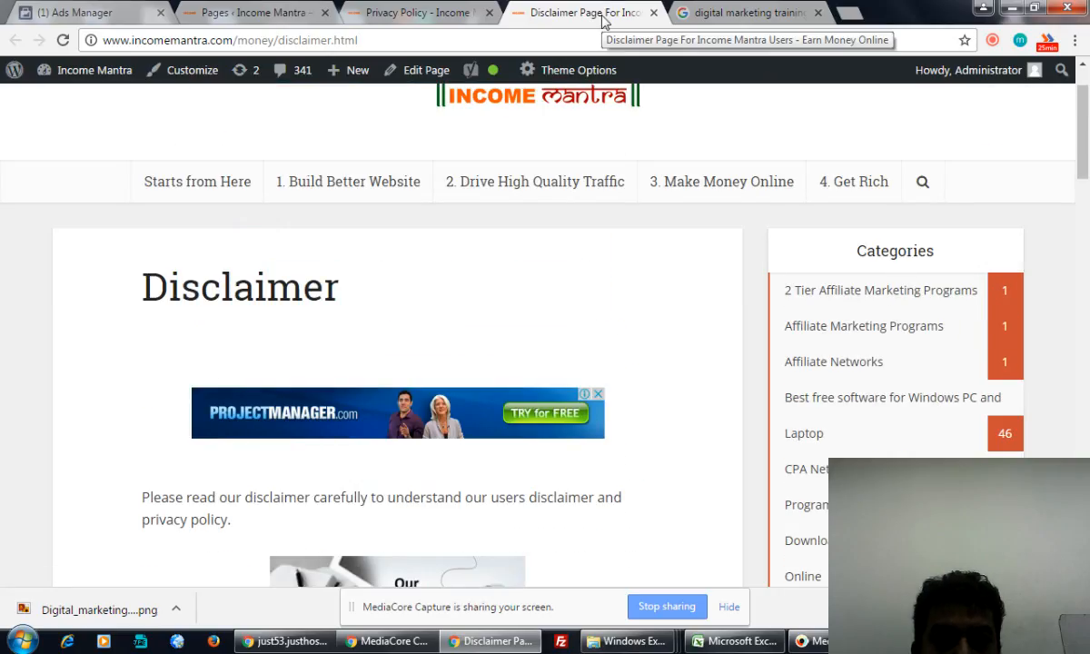
scroll(555, 299, "down", 4)
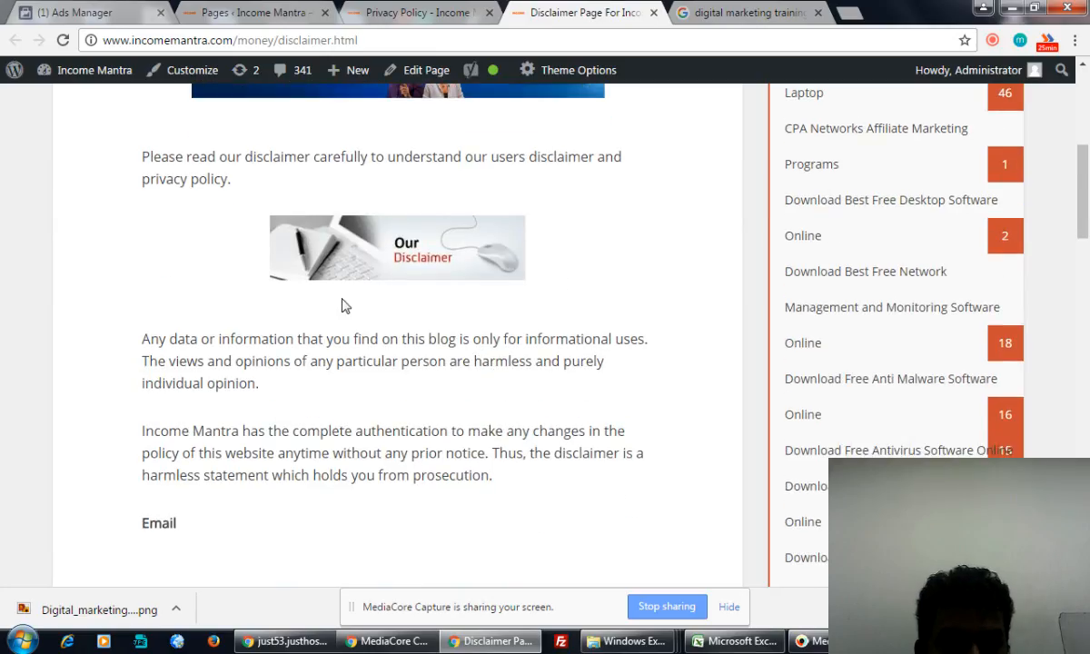
scroll(343, 306, "down", 1)
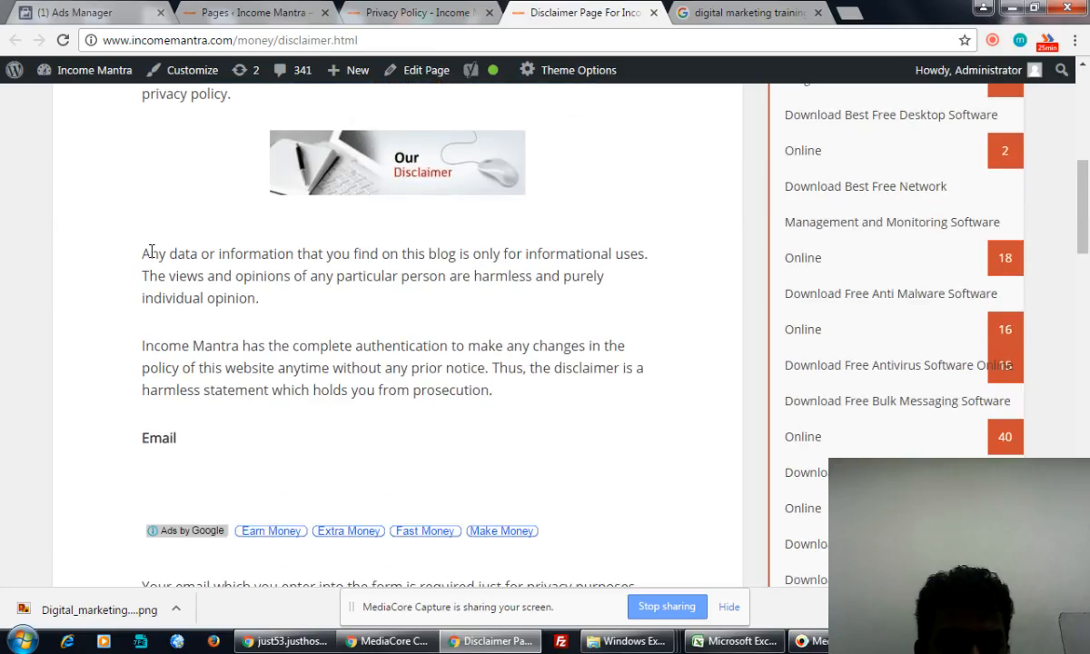
left_click_drag(141, 256, 287, 301)
key("ctrl+c")
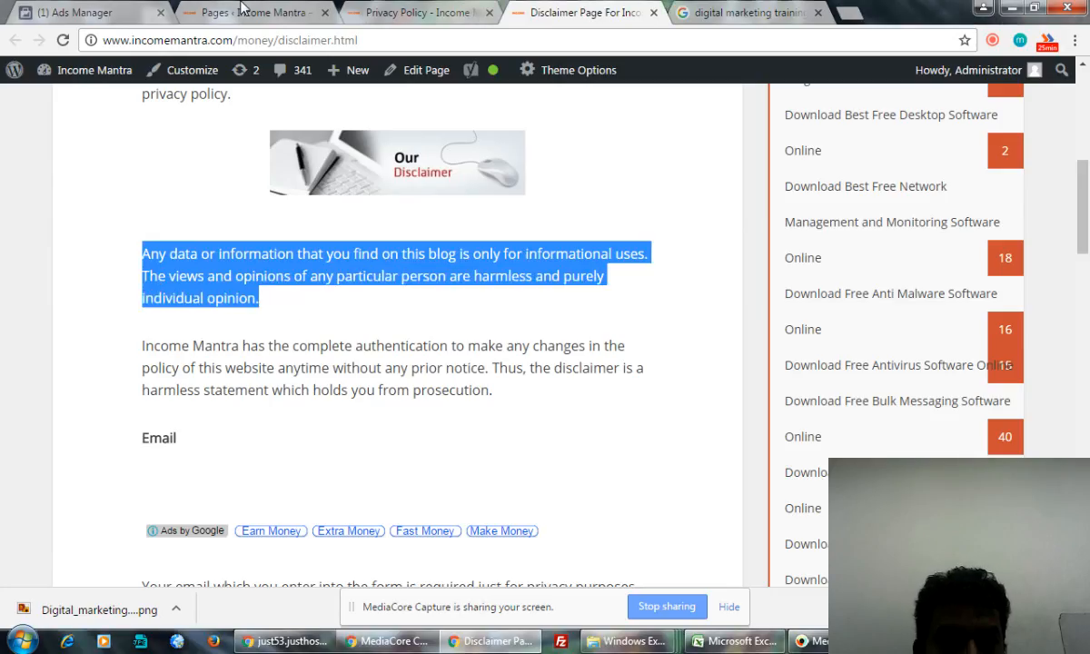
left_click(109, 12)
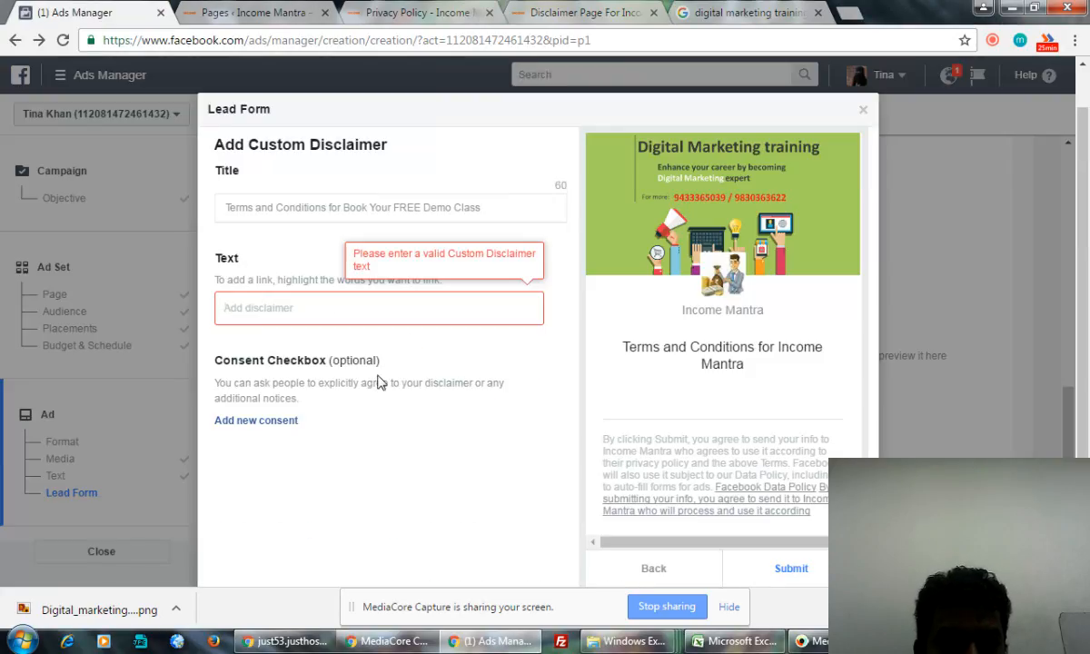
- Paste the Disclaimer page's first paragraph as the custom disclaimer text
left_click(336, 309)
key("ctrl+v")
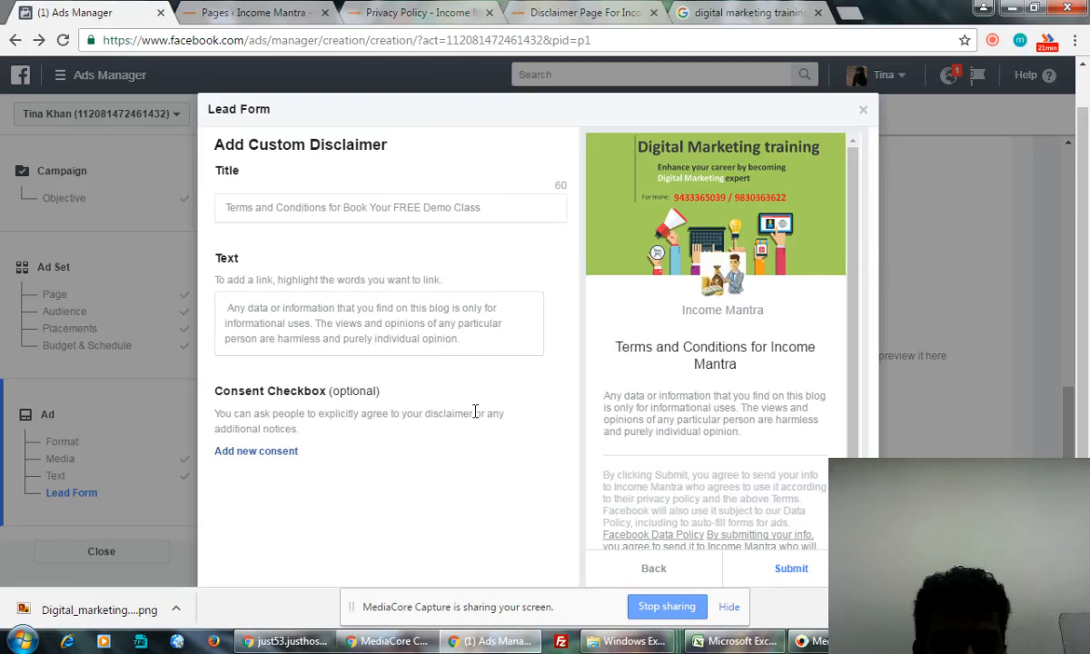
scroll(484, 454, "down", 1)
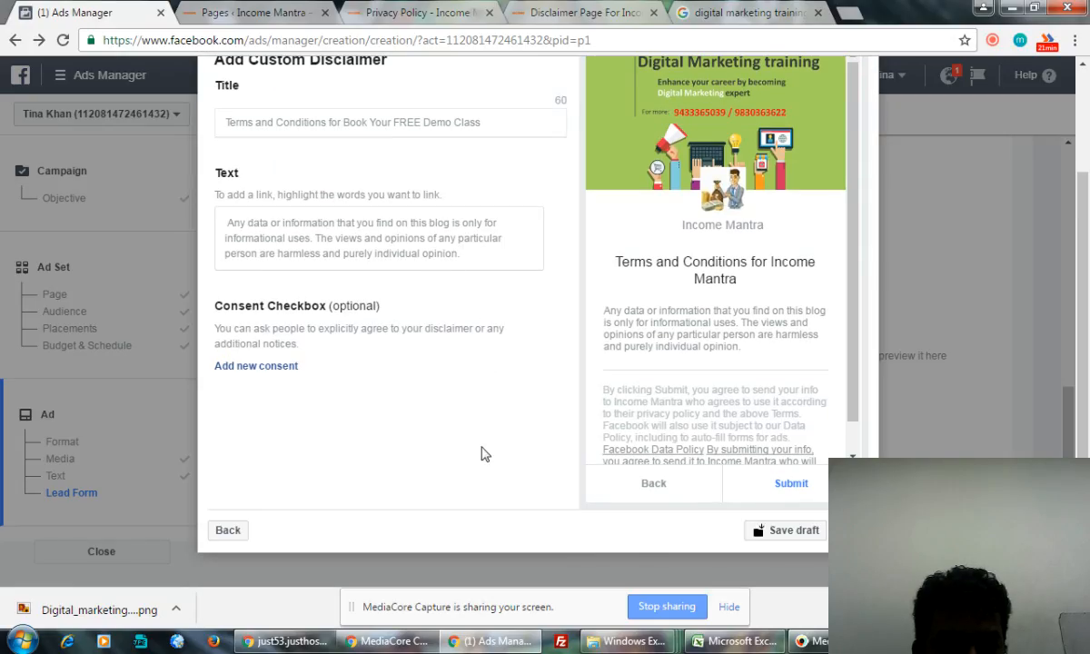
- Advance to 'Add a Link to Your Website', select the link field, and open a new tab
left_click(849, 530)
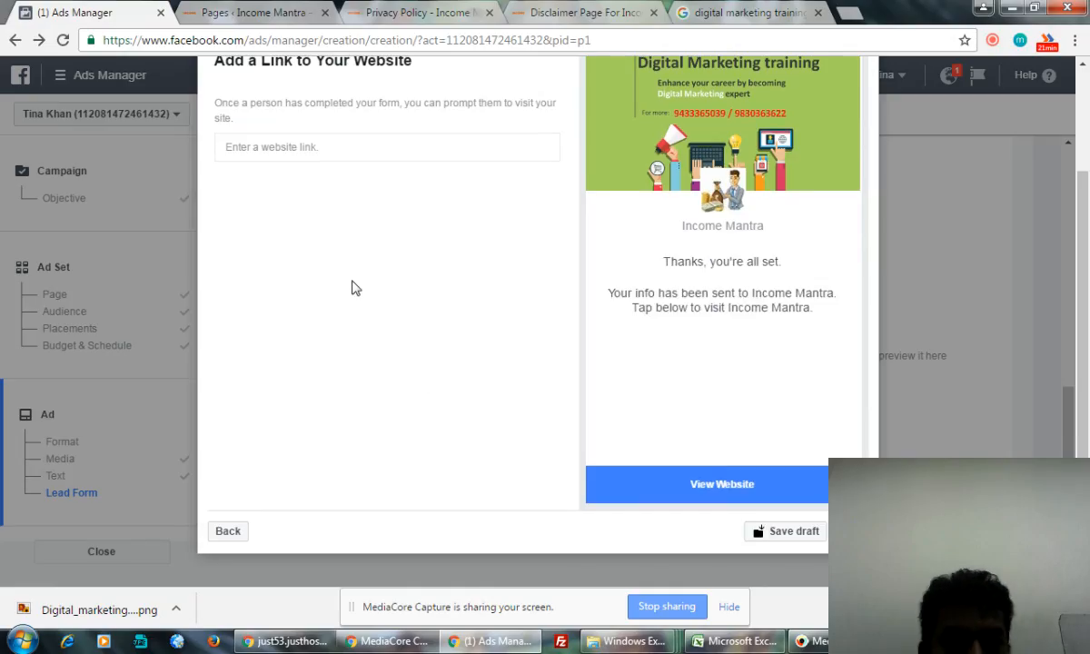
scroll(352, 287, "up", 2)
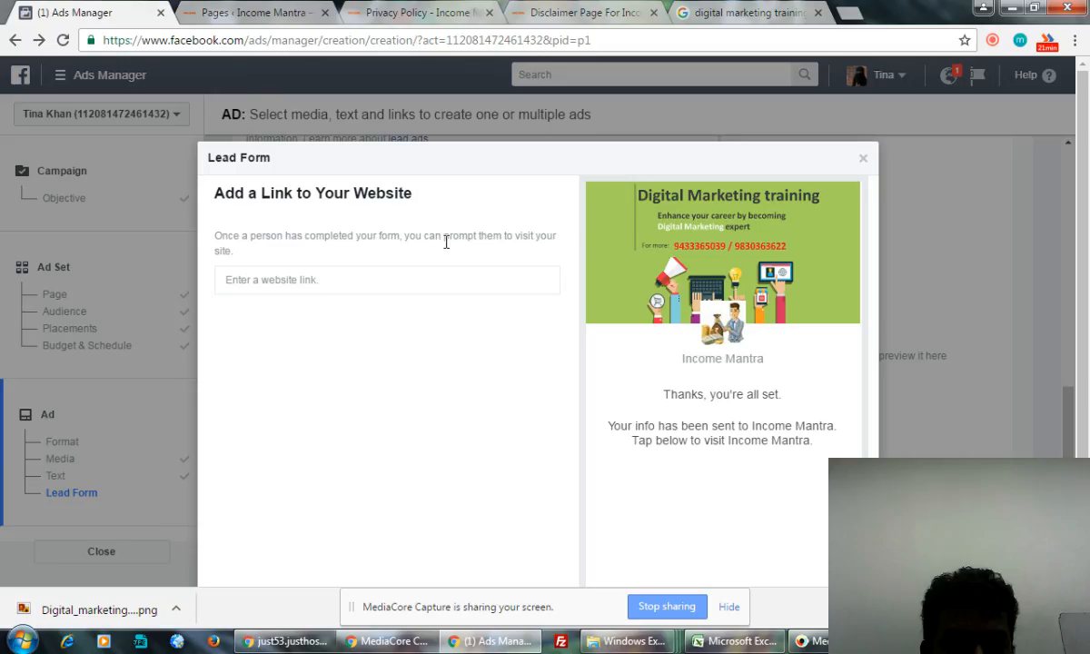
left_click(298, 280)
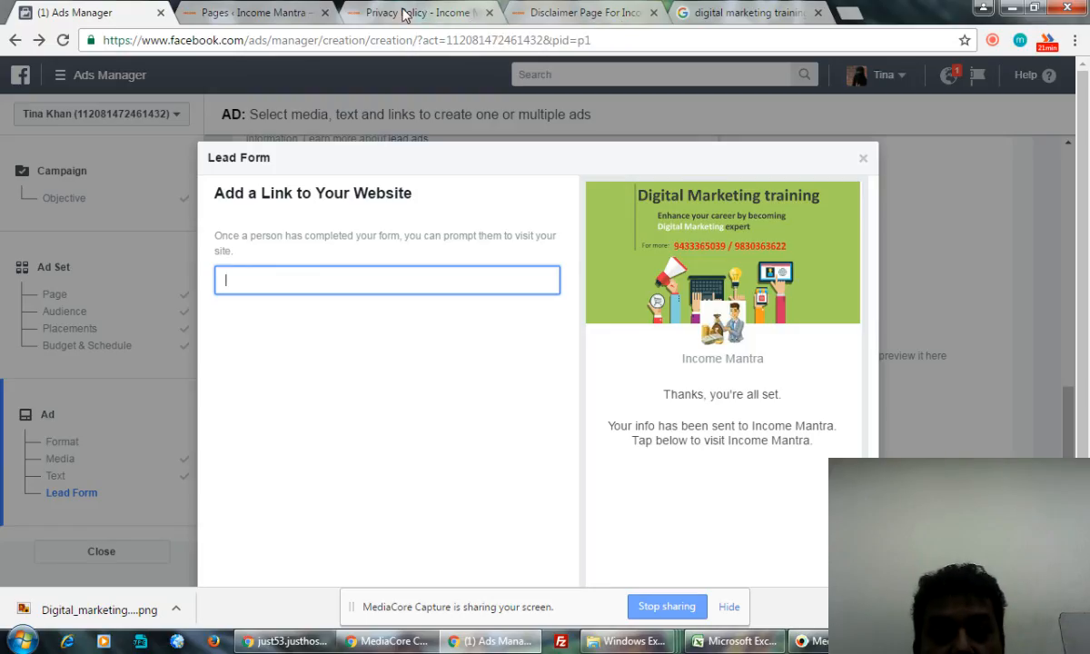
left_click(846, 15)
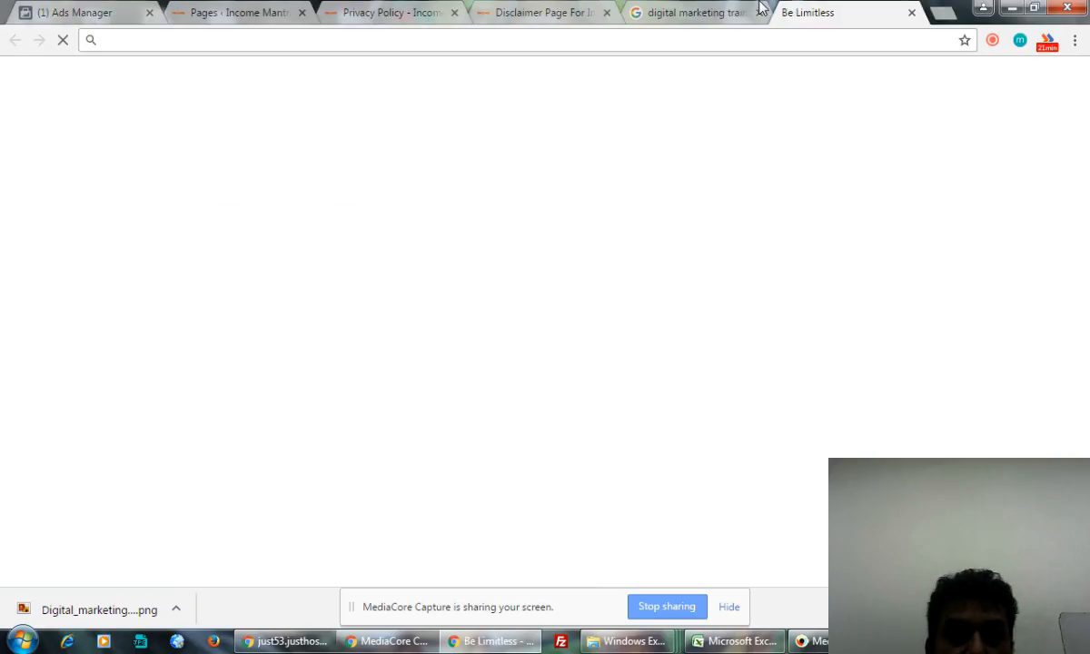
- Load competeinfotechacademy.com in the new tab and open the WordPress dashboard
type("compete")
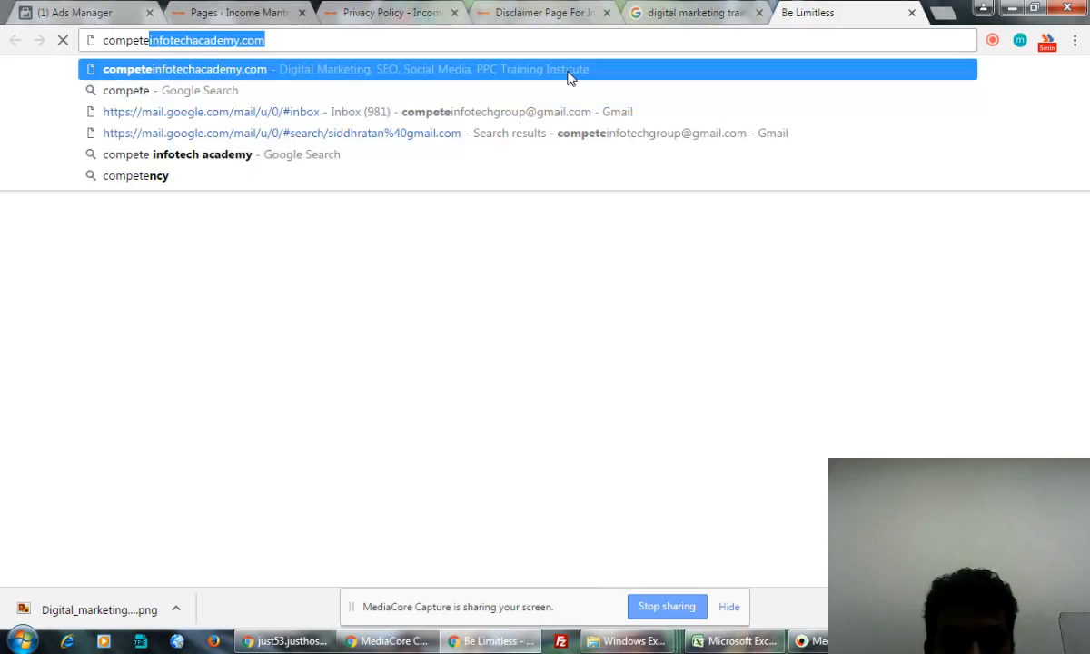
left_click(568, 72)
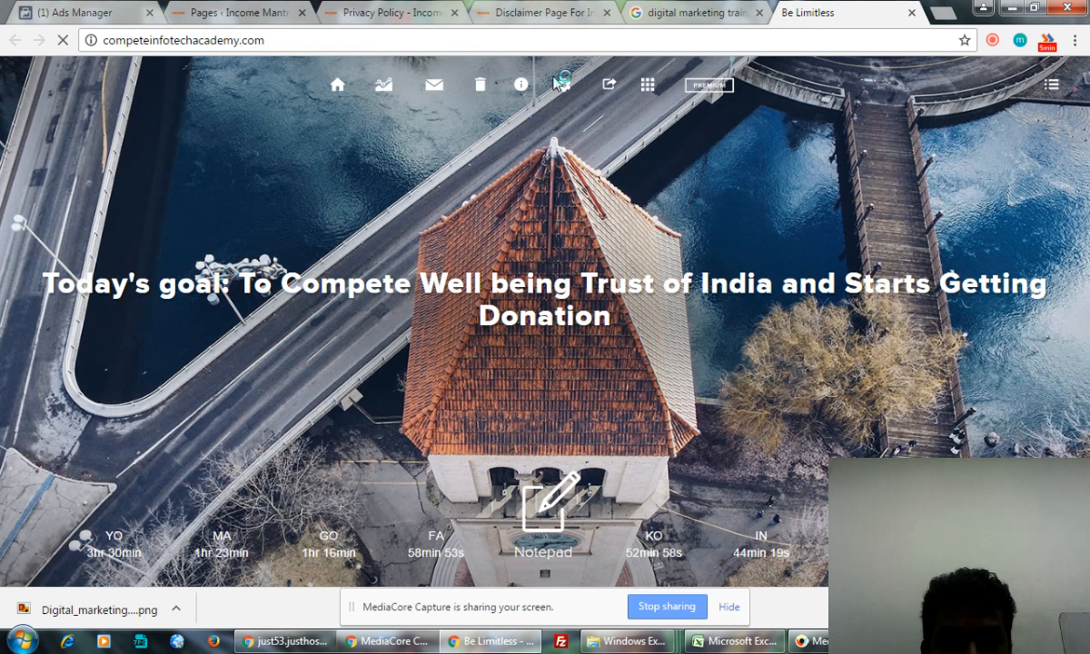
left_click(548, 12)
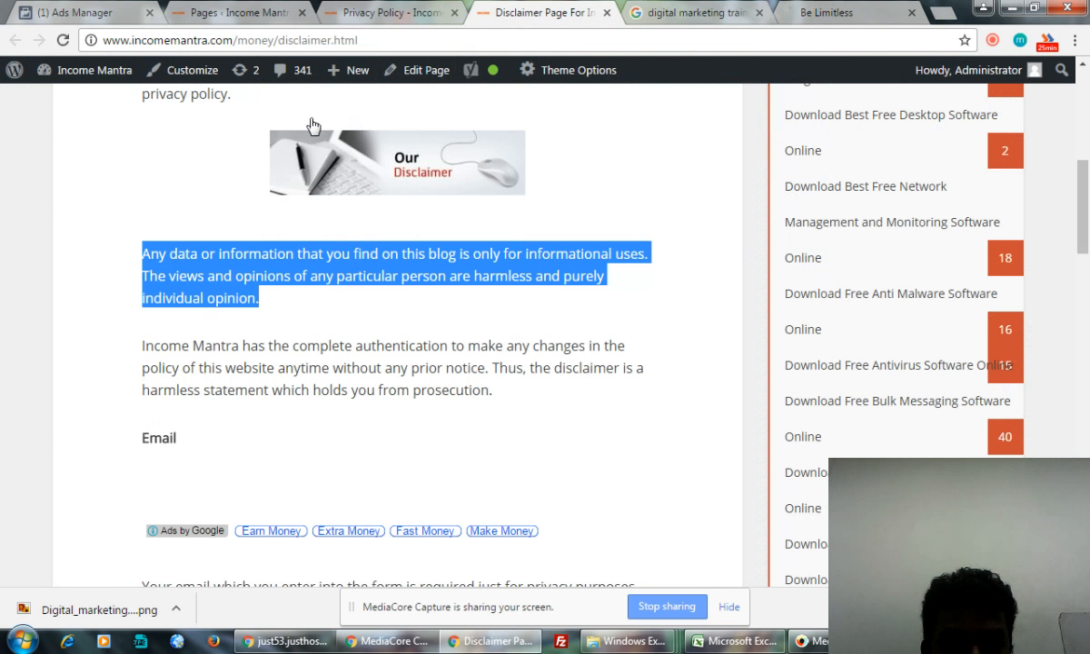
left_click(383, 13)
mouse_move(80, 76)
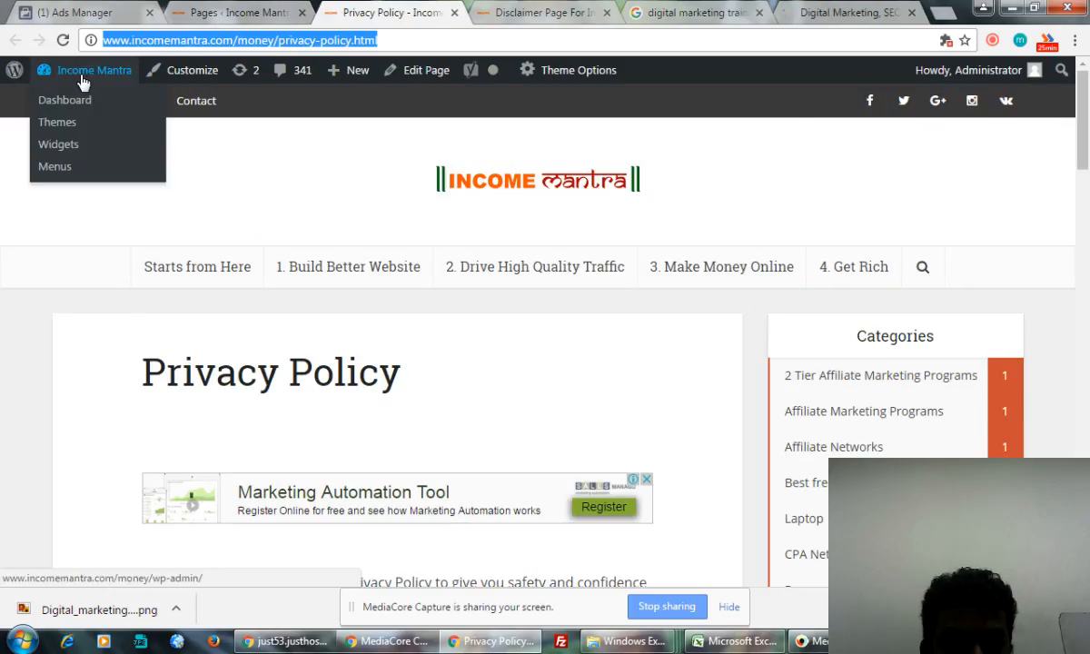
left_click(73, 106)
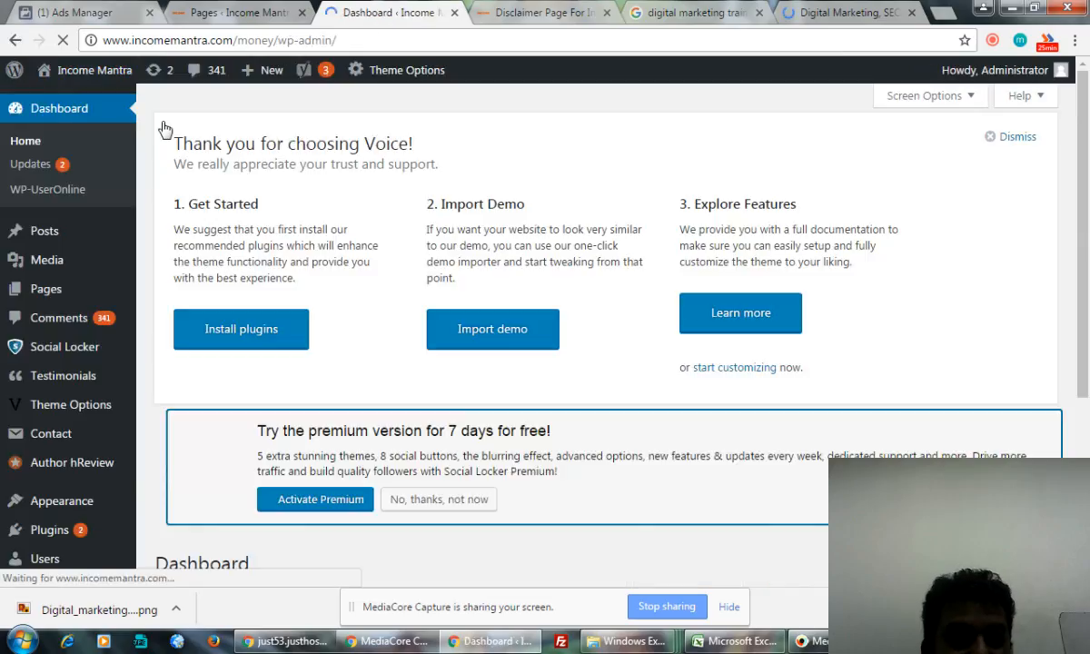
- Copy the Digital Marketing course page URL from Courses > Most Popular, then return to WordPress
left_click(817, 16)
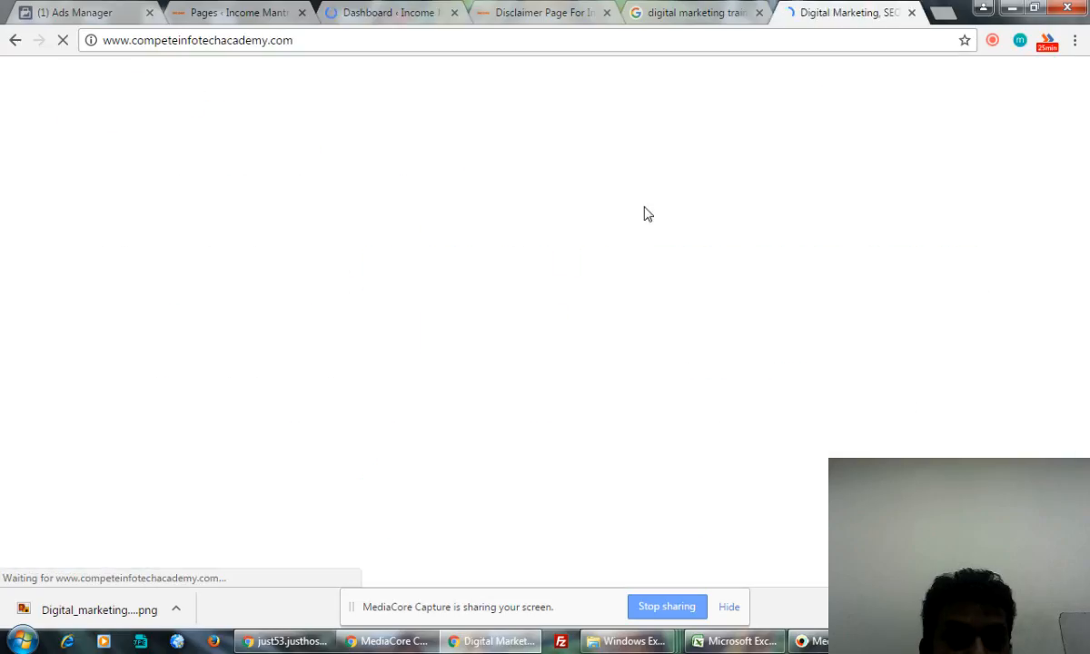
mouse_move(664, 123)
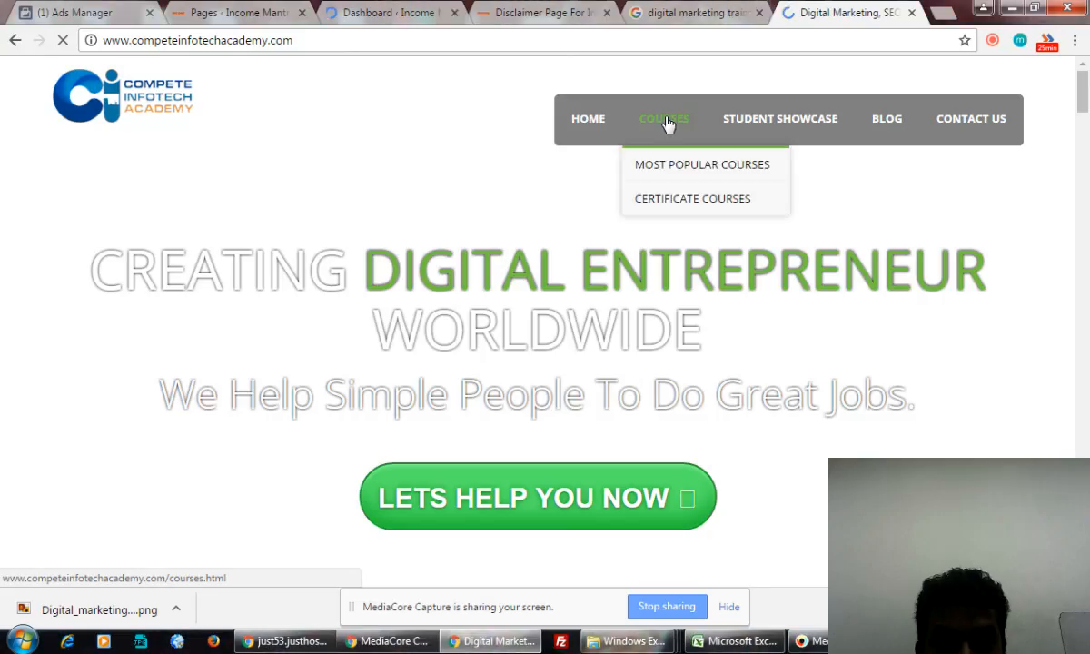
mouse_move(681, 168)
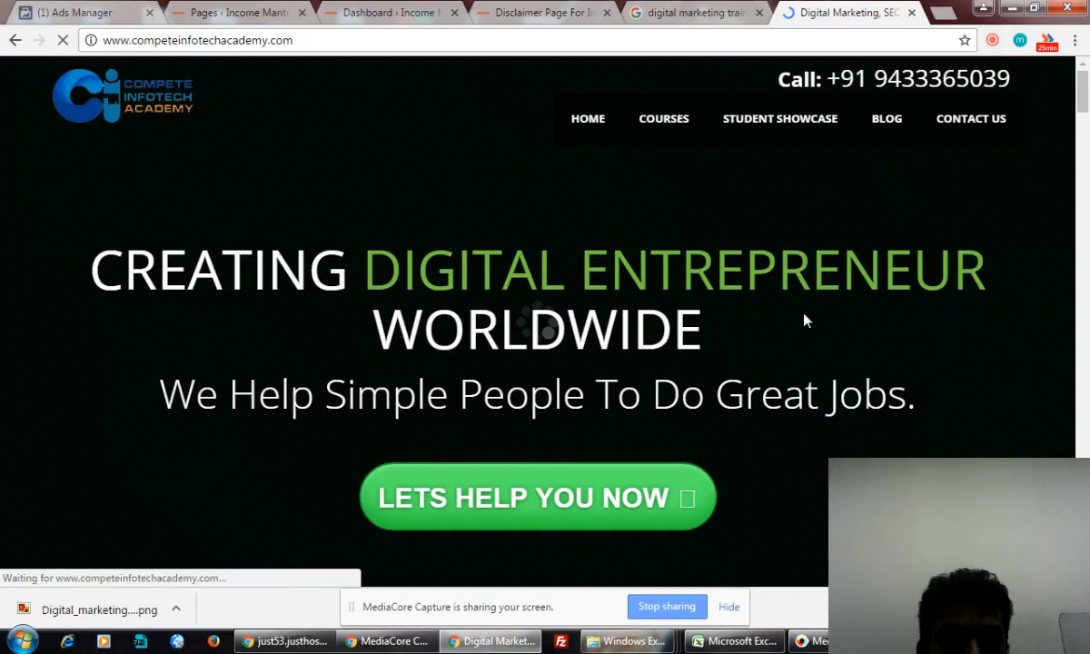
left_click(451, 42)
key("ctrl+c")
left_click(84, 13)
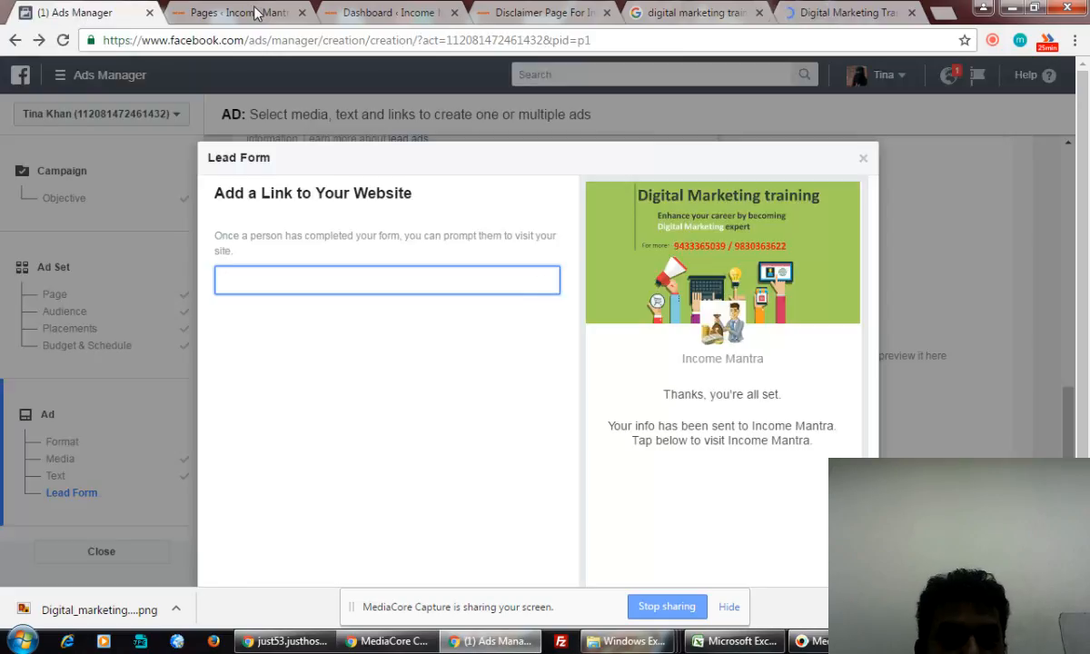
left_click(254, 13)
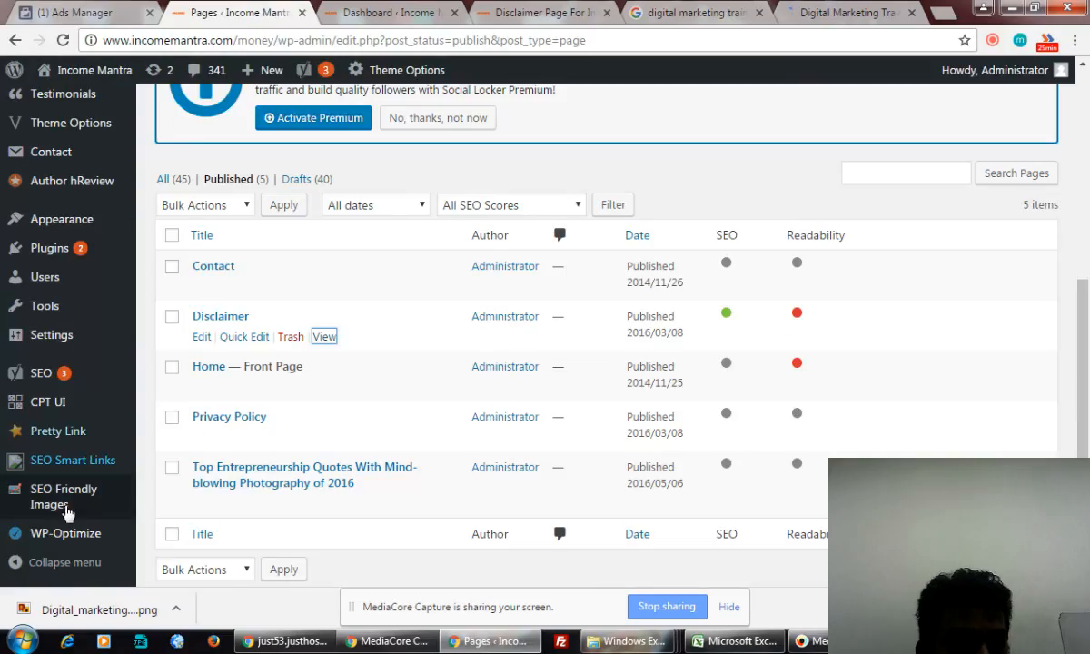
mouse_move(57, 429)
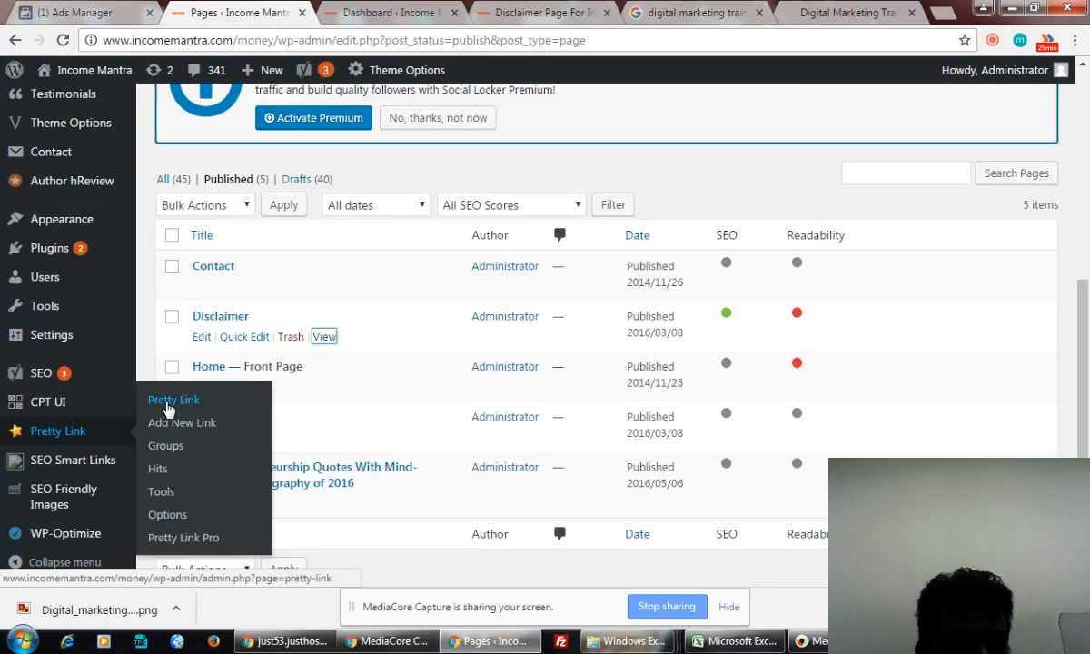
- Go to the Pretty Link links list and choose Add a Pretty Link
left_click(159, 405)
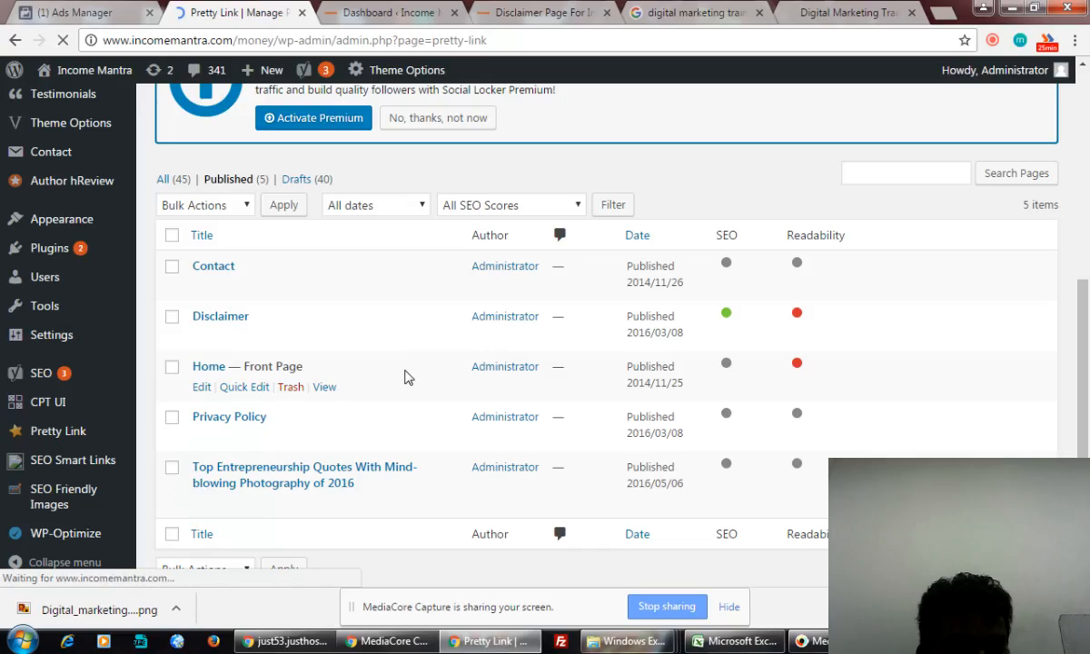
scroll(408, 379, "down", 1)
scroll(412, 383, "down", 1)
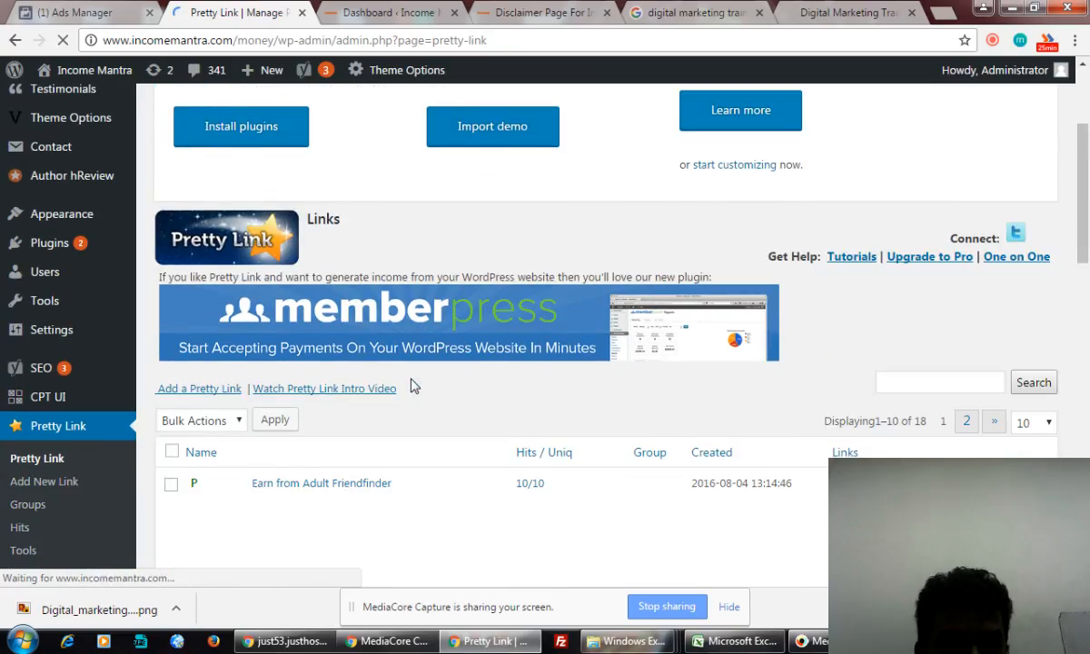
scroll(200, 392, "down", 1)
scroll(199, 396, "down", 2)
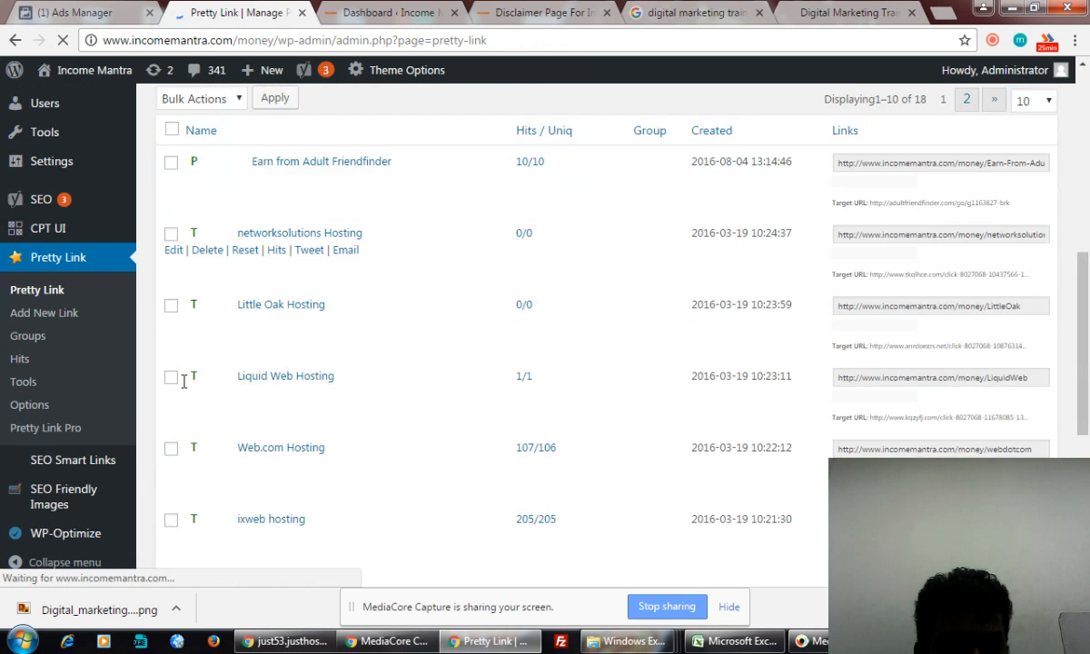
left_click_drag(1086, 386, 1085, 187)
left_click(222, 568)
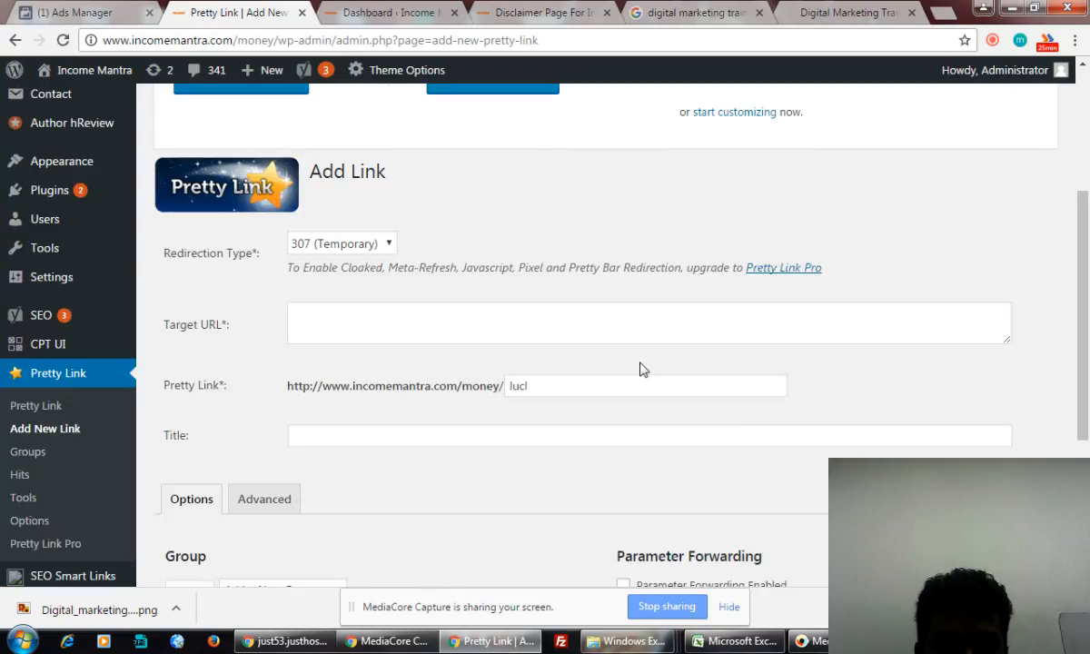
- Make the link a 301 redirect to the pasted course page URL with slug 'Digital-Marketing-Training'
left_click(372, 243)
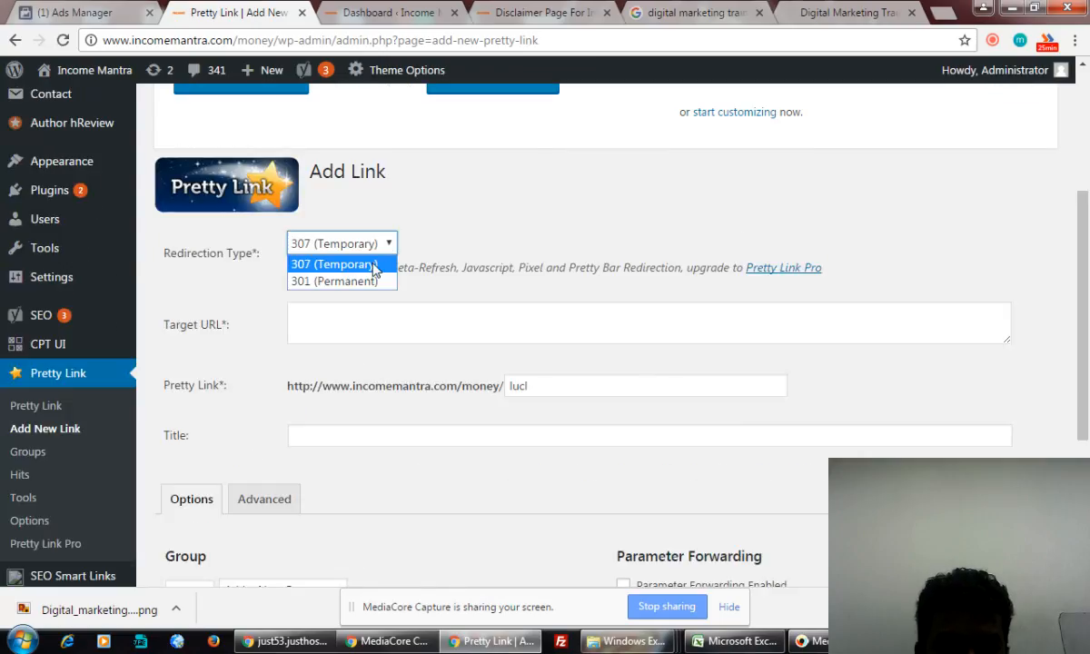
left_click(359, 281)
left_click(540, 331)
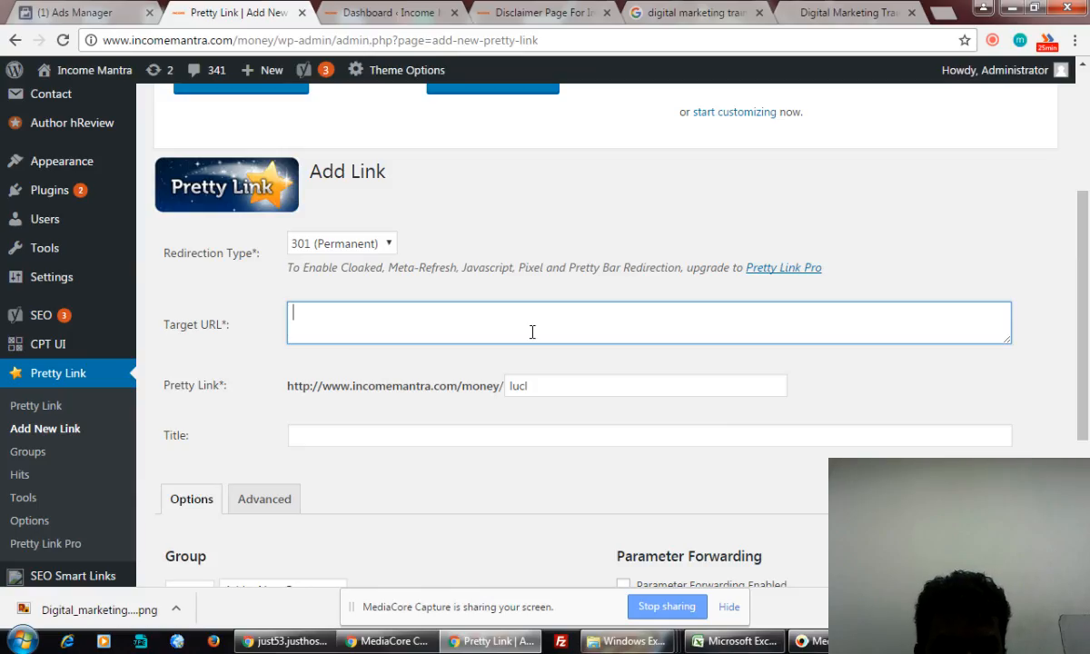
key("ctrl+v")
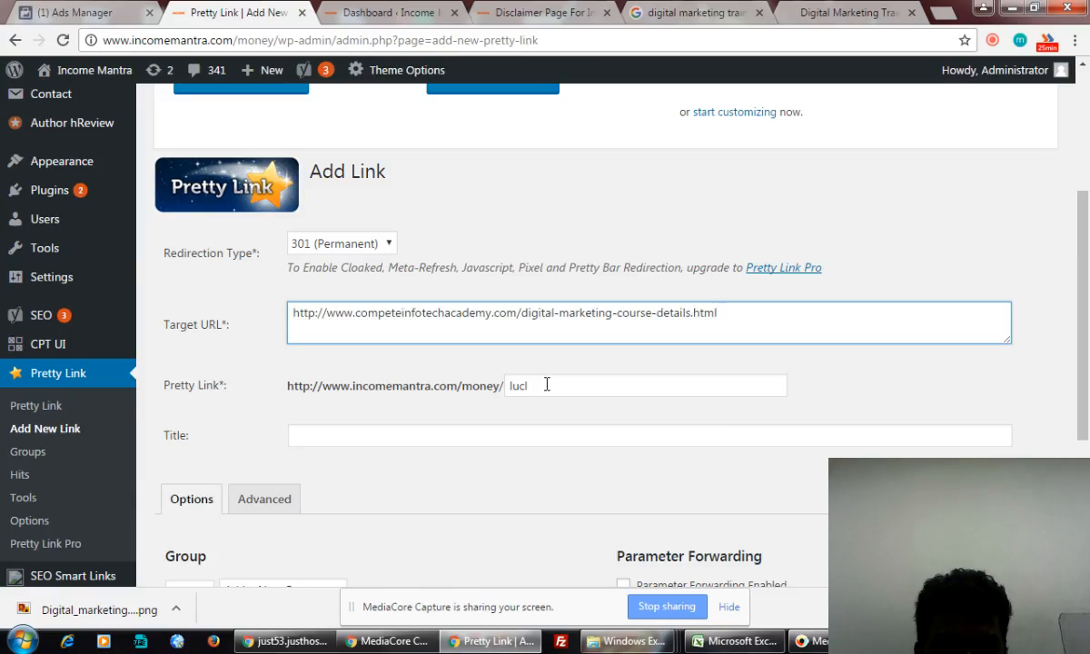
left_click_drag(545, 383, 508, 386)
type("Digital")
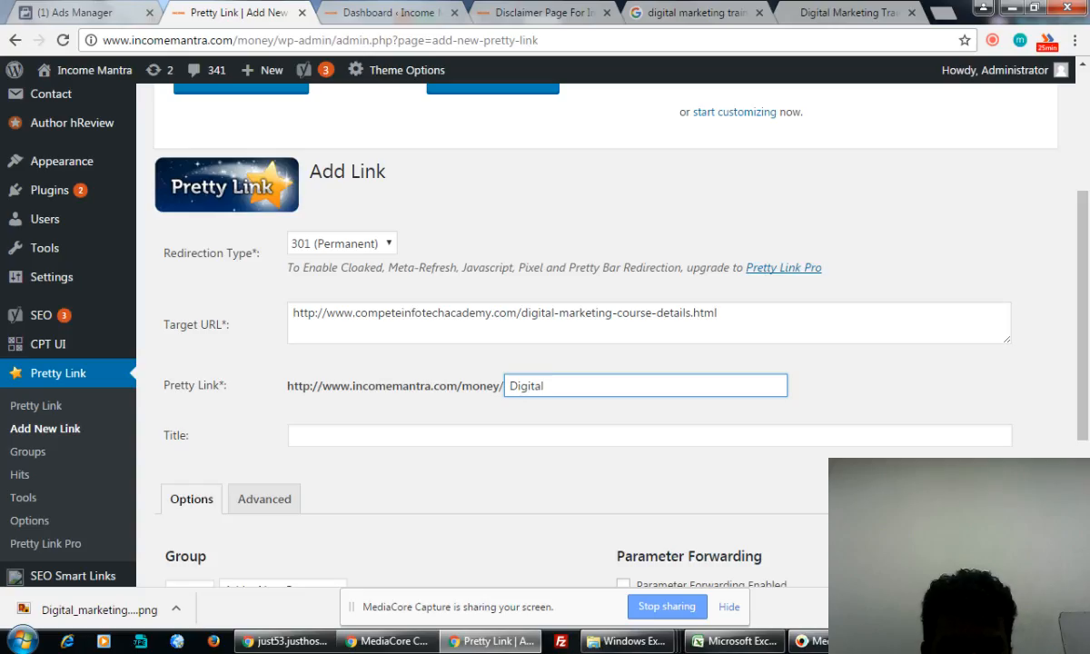
type("-Marketin")
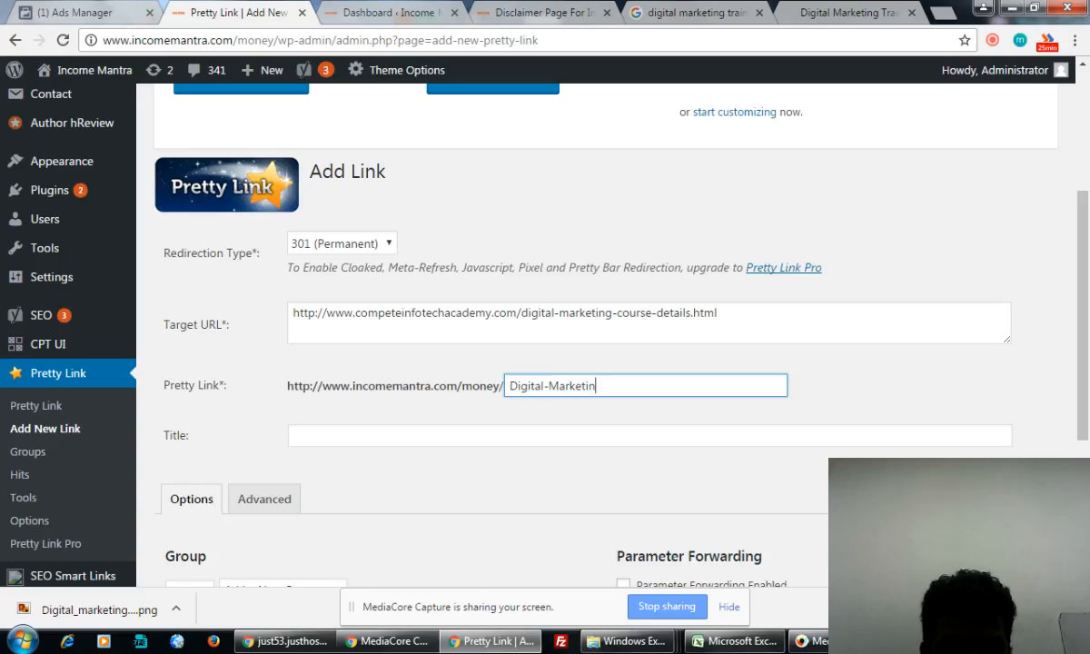
type("g-Traini")
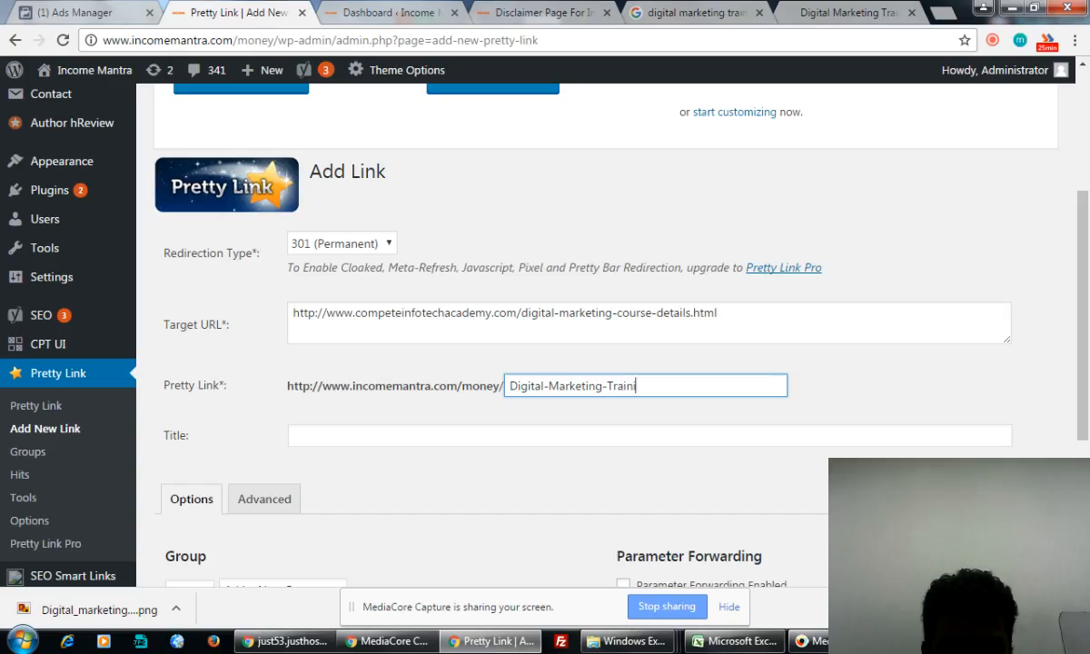
type("ng")
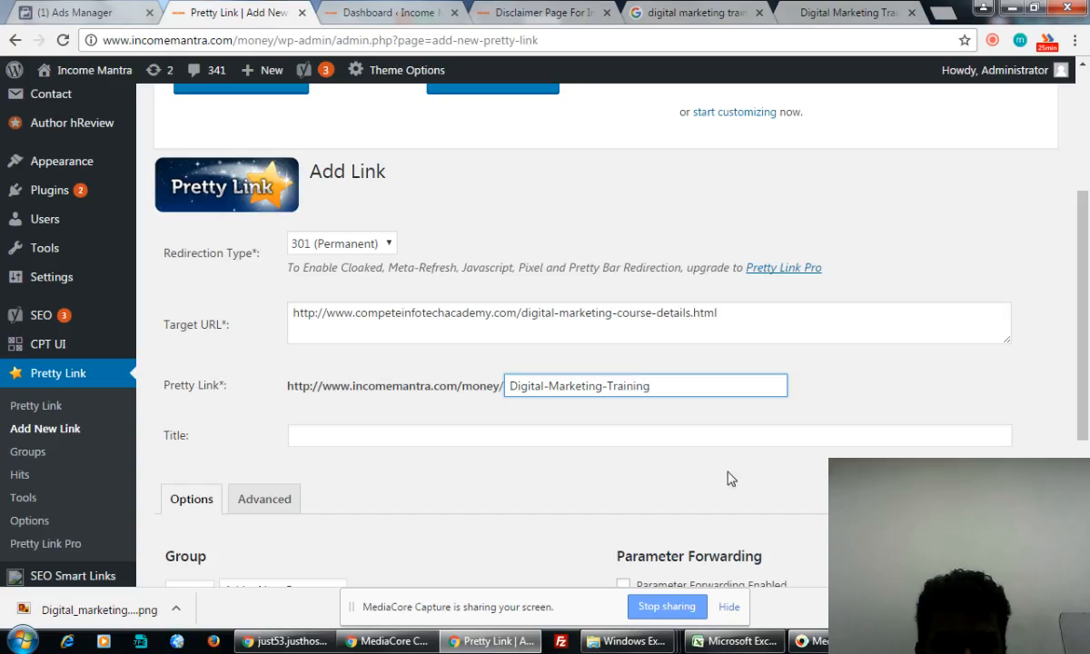
- Title the link 'Digital Marketing Training from Compete Infotech Academy', mark it nofollow, and create it
left_click(337, 443)
type("Digi")
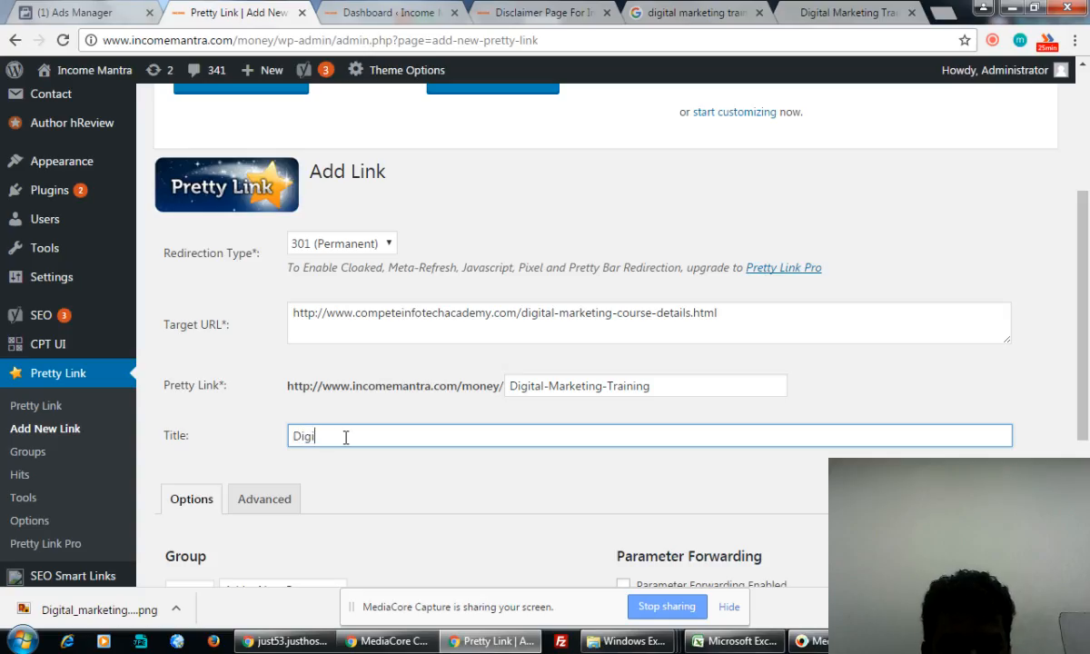
type("tal Marketing")
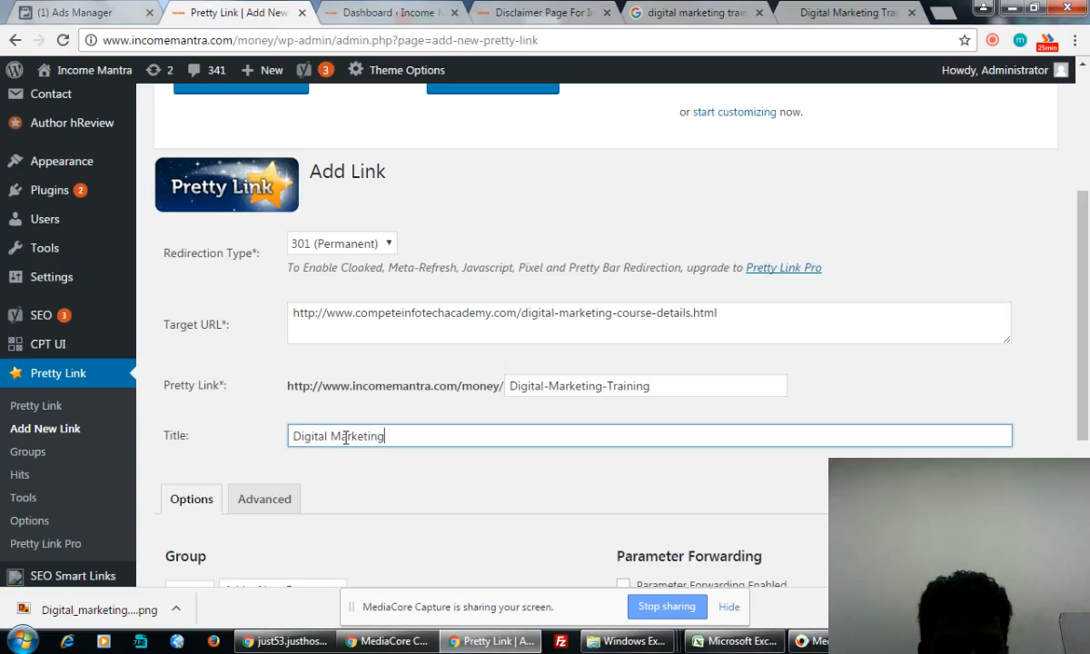
type(" Training fr")
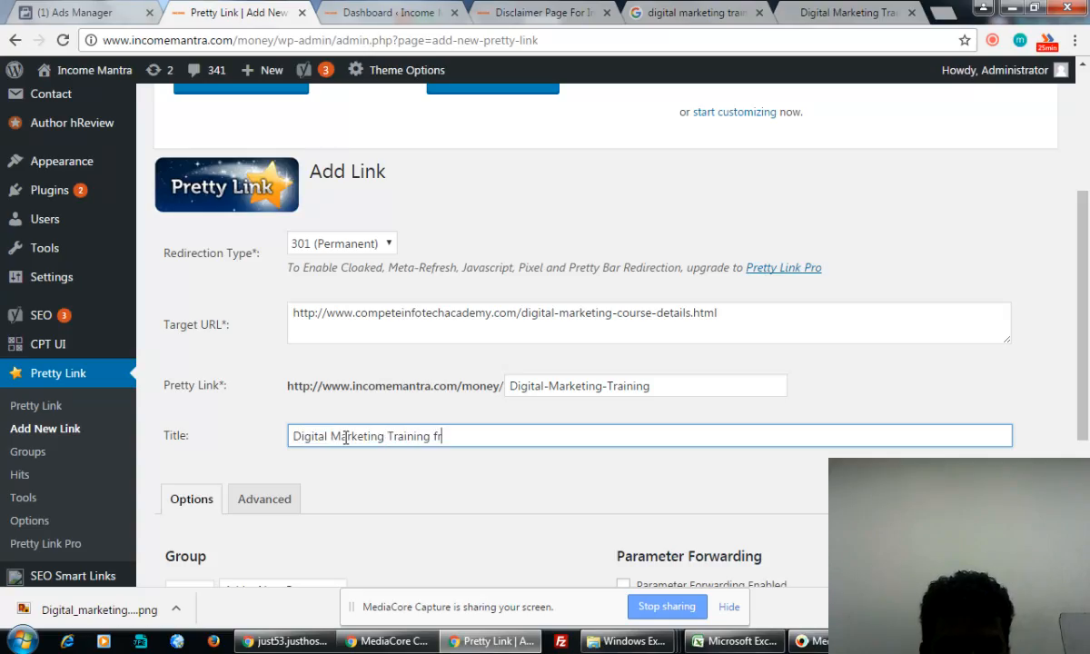
type("om Compete i")
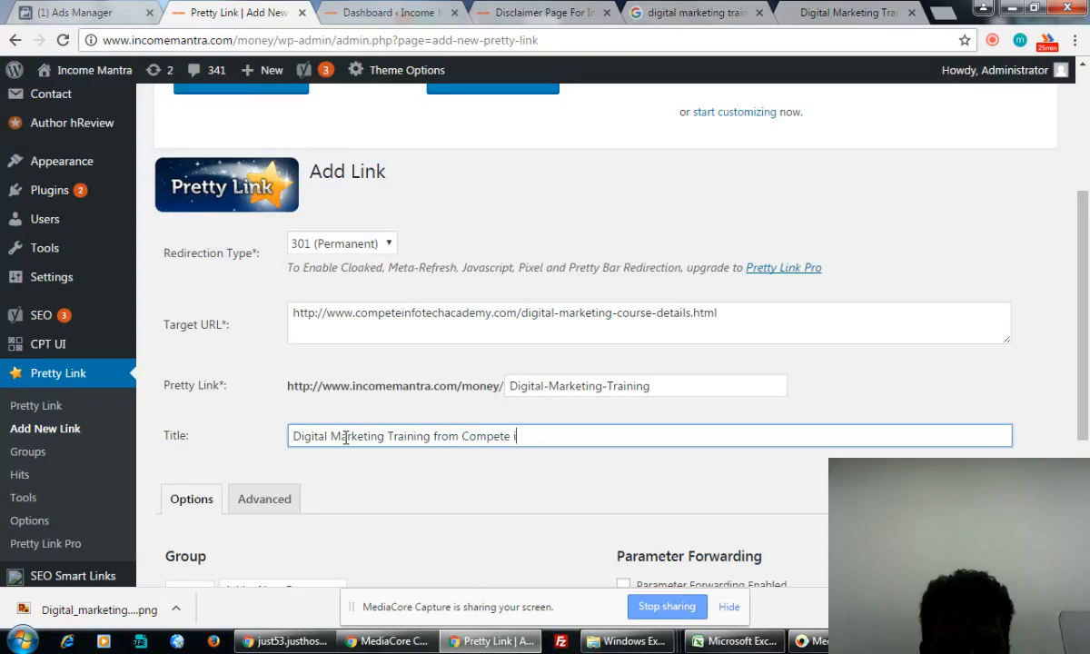
type("nfotech Aca")
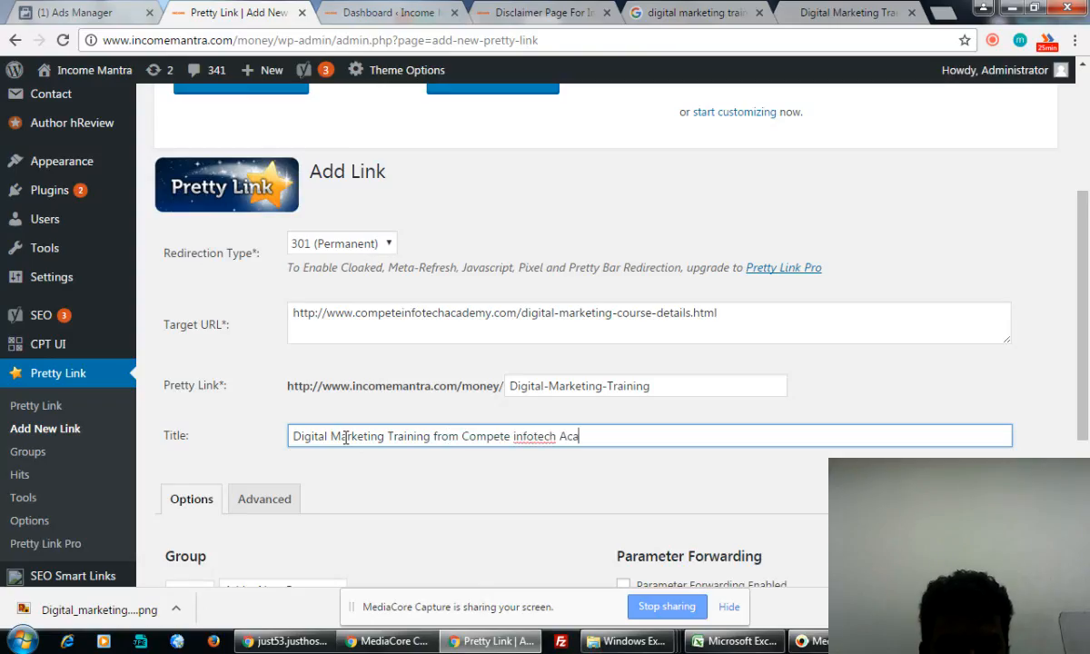
type("demy")
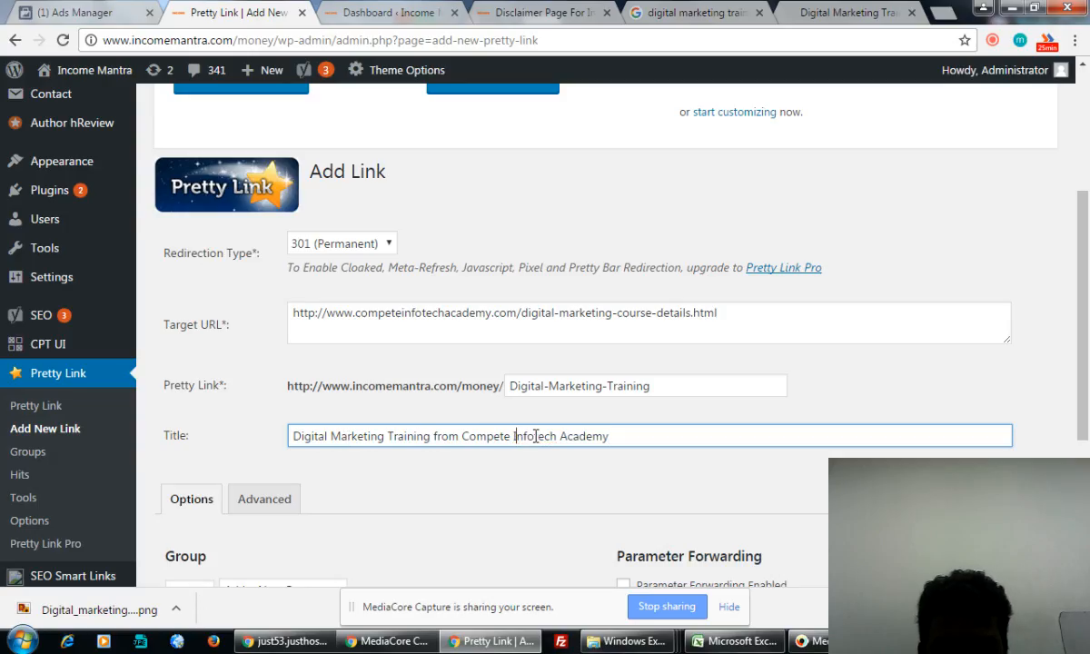
left_click(514, 436)
scroll(585, 445, "down", 1)
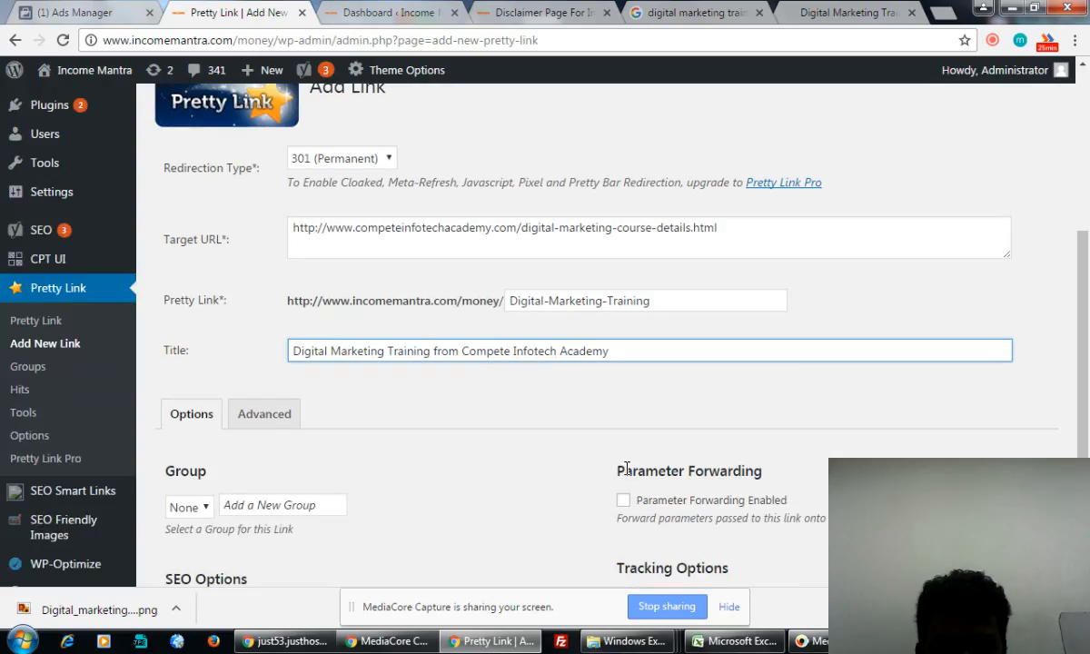
scroll(627, 469, "down", 2)
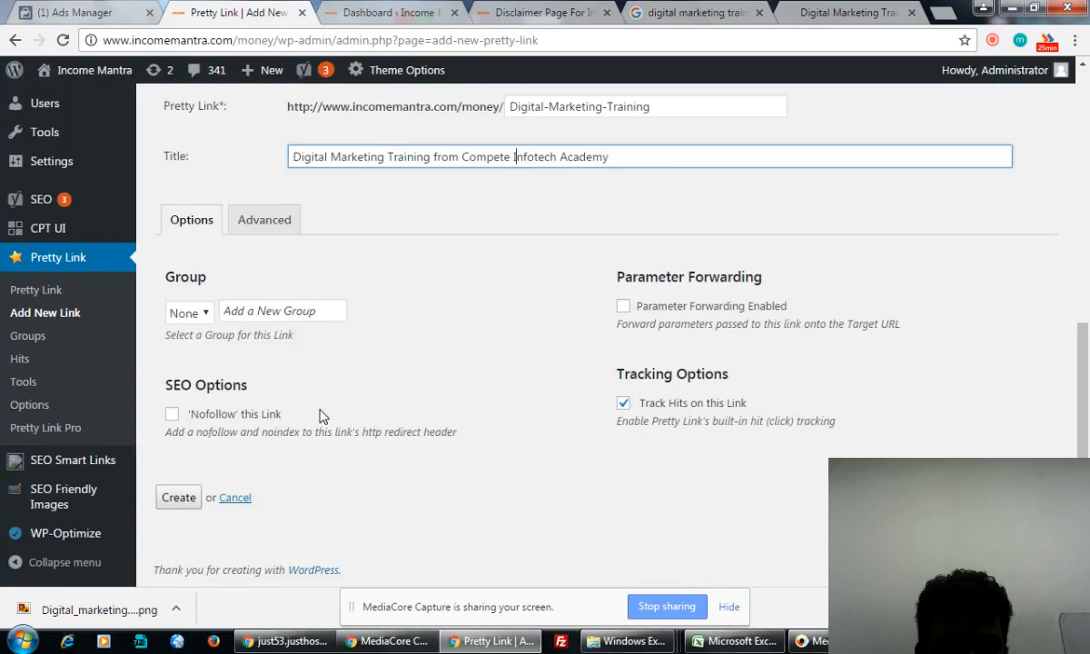
left_click(172, 414)
left_click(178, 498)
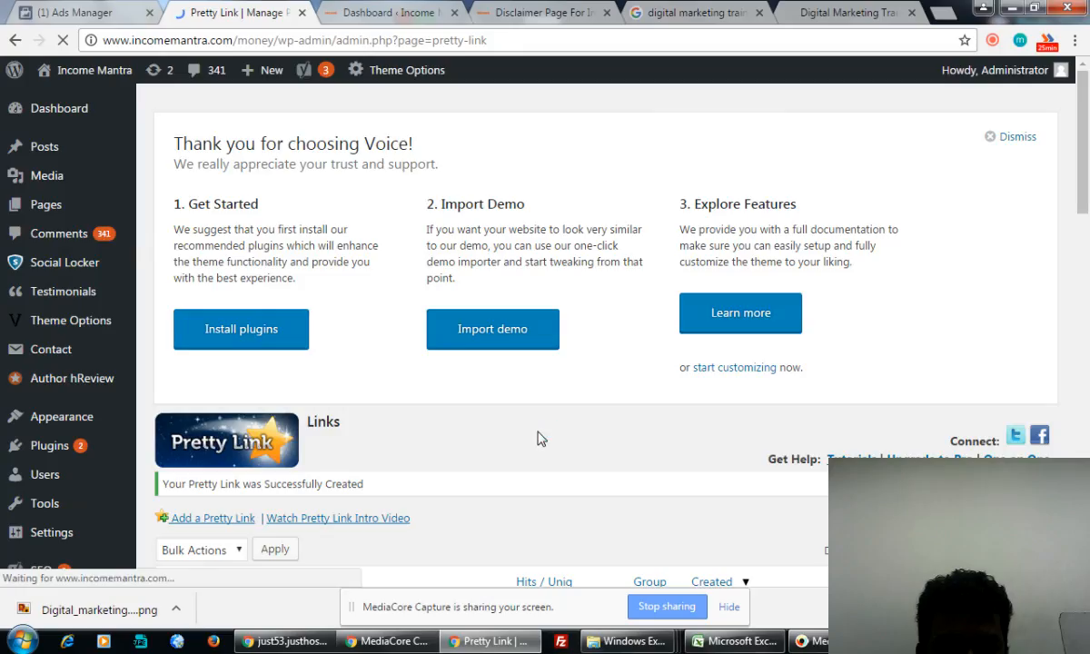
- Copy the Digital-Marketing-Training short URL from the top row of the Pretty Links list, then return to Ads Manager
scroll(538, 439, "down", 5)
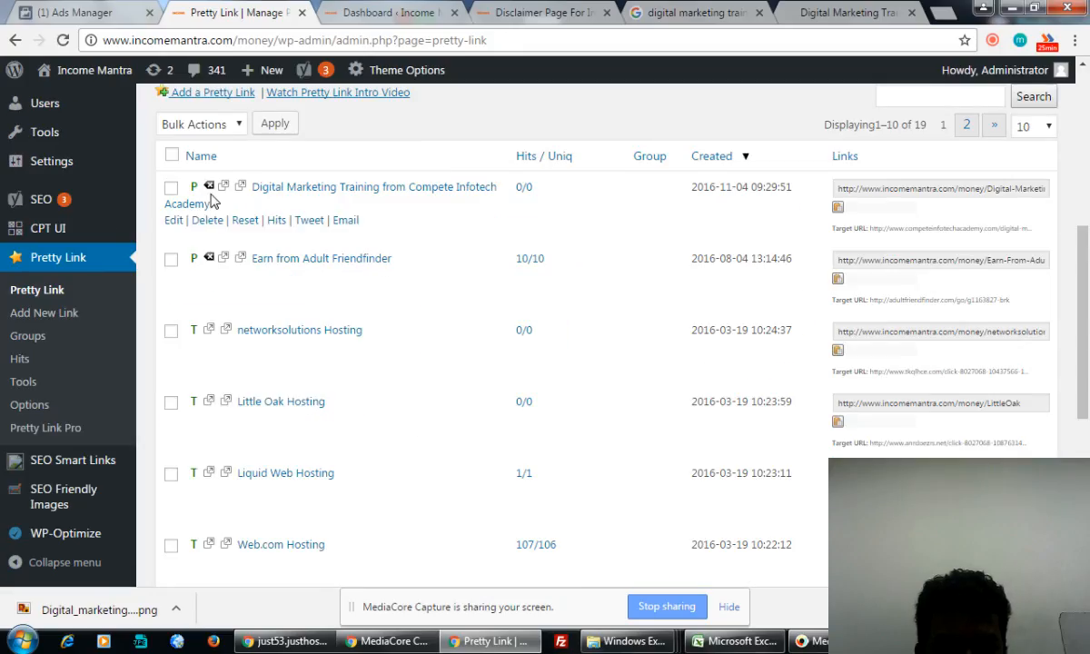
left_click(899, 195)
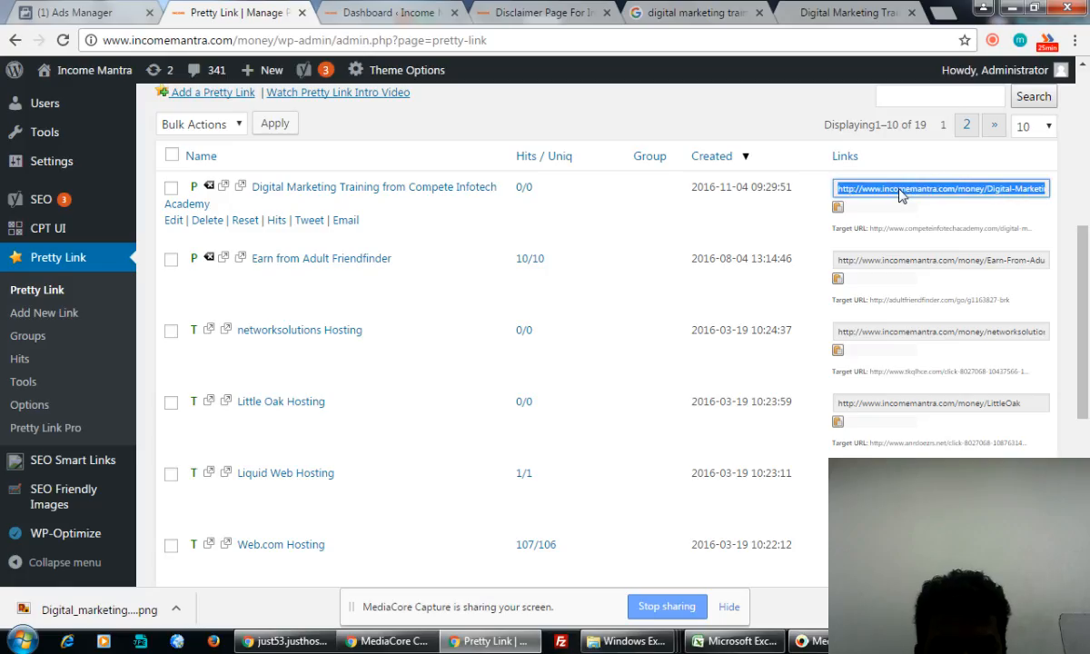
left_click(91, 12)
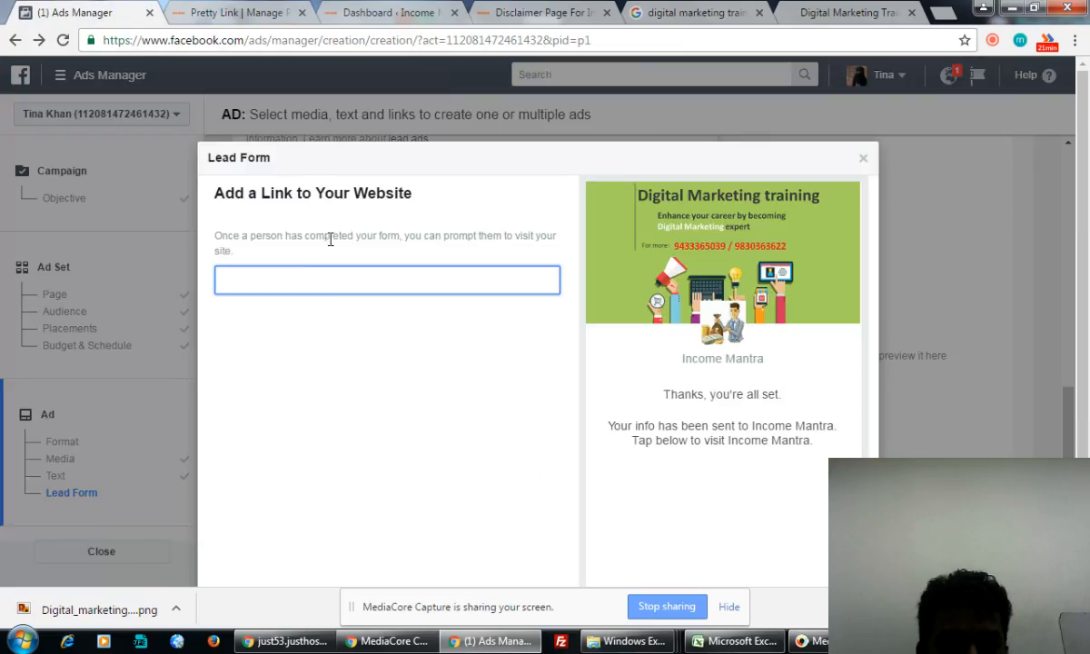
- Paste the pretty link as the lead form's website link and continue to the preview
type("http://www.incomemantra.com/money/Digital-Marketing-Training")
left_click(327, 400)
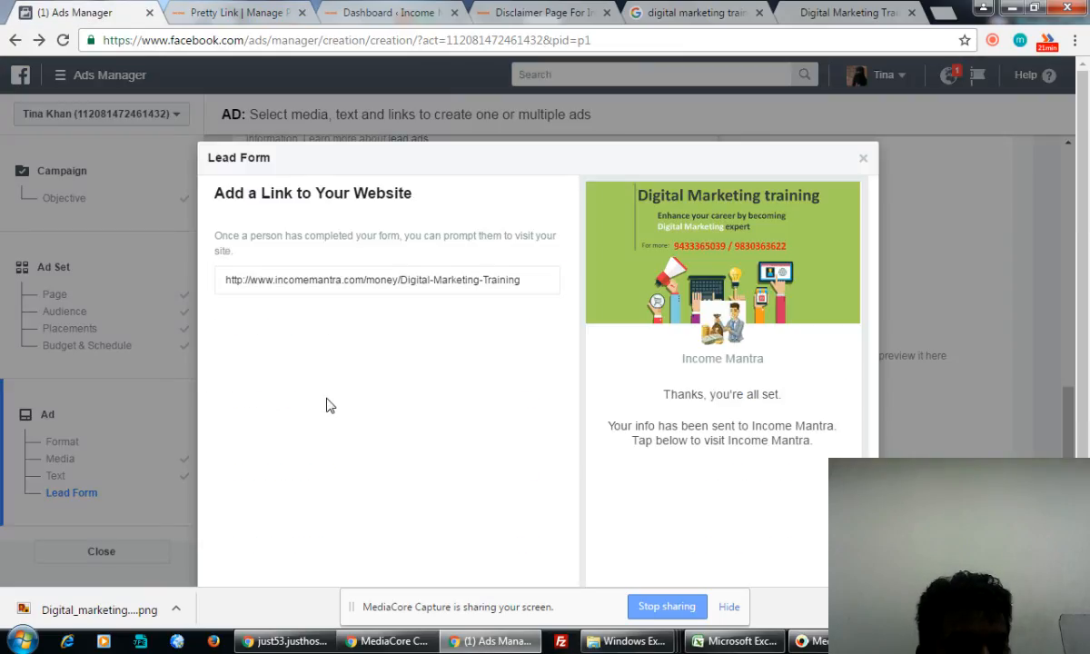
scroll(363, 418, "down", 1)
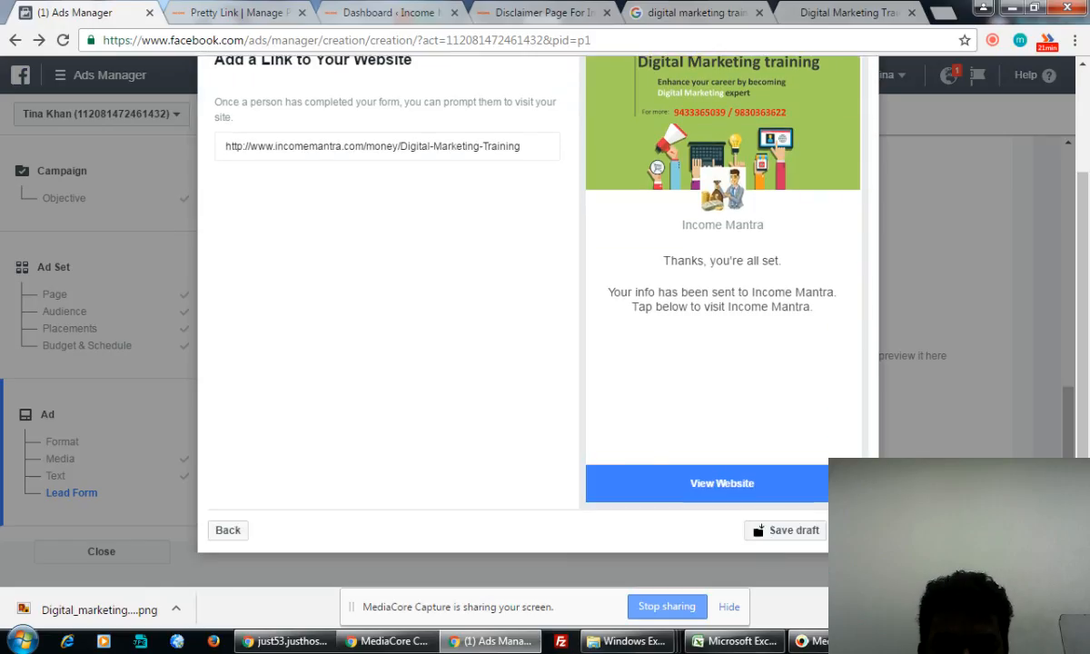
left_click(801, 529)
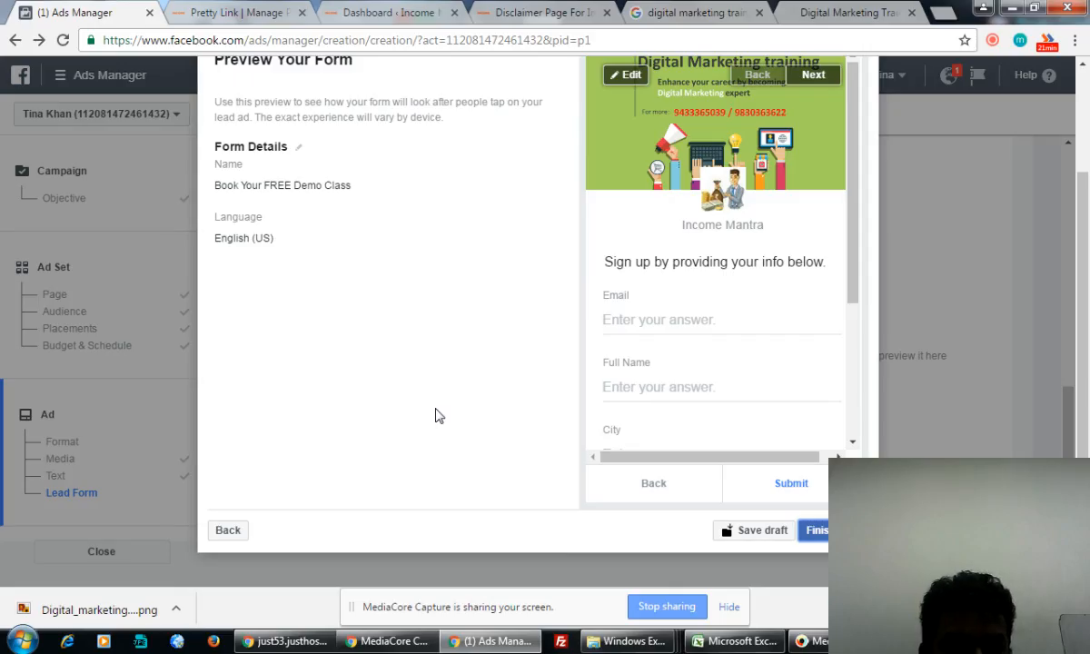
- Review the Form Details, keeping the form name 'Book Your FREE Demo Class' unchanged
scroll(435, 415, "up", 1)
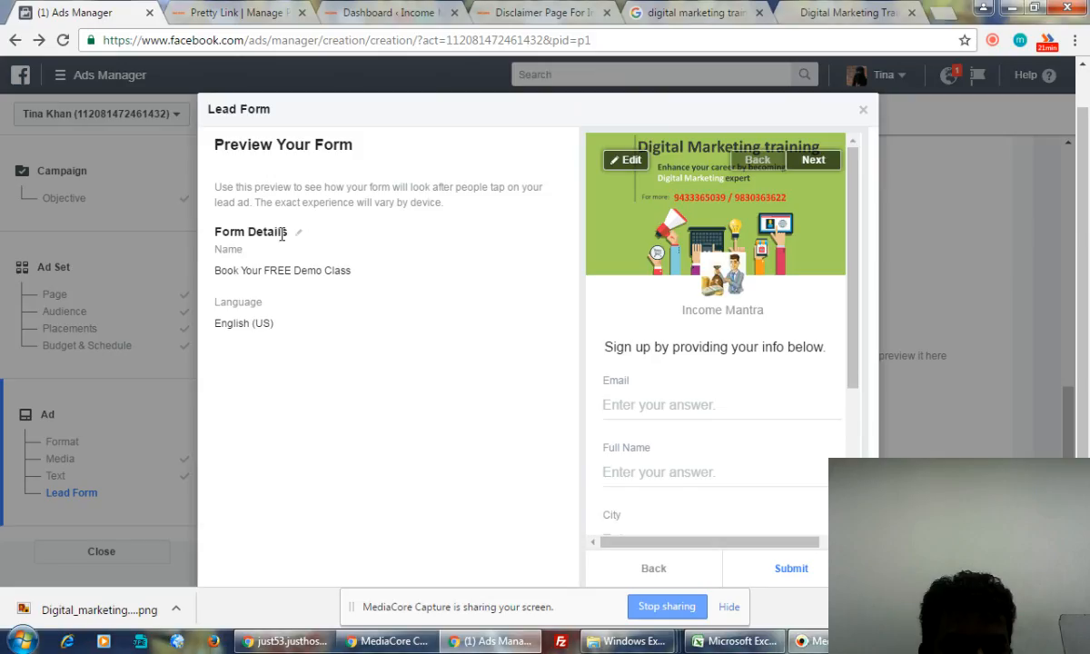
scroll(281, 277, "down", 1)
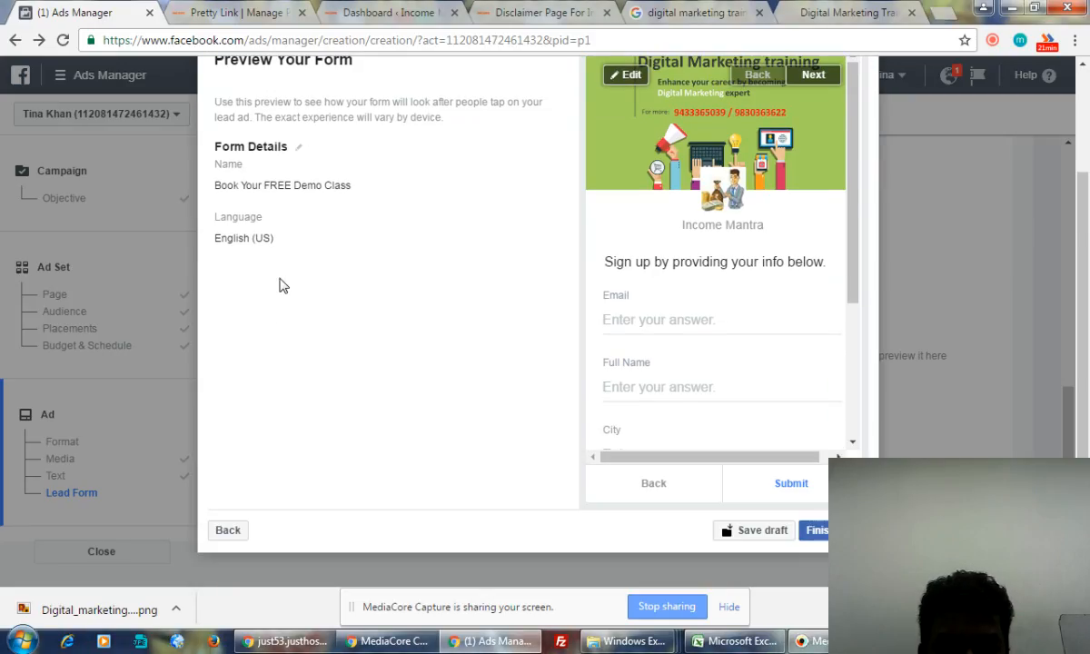
scroll(280, 286, "up", 1)
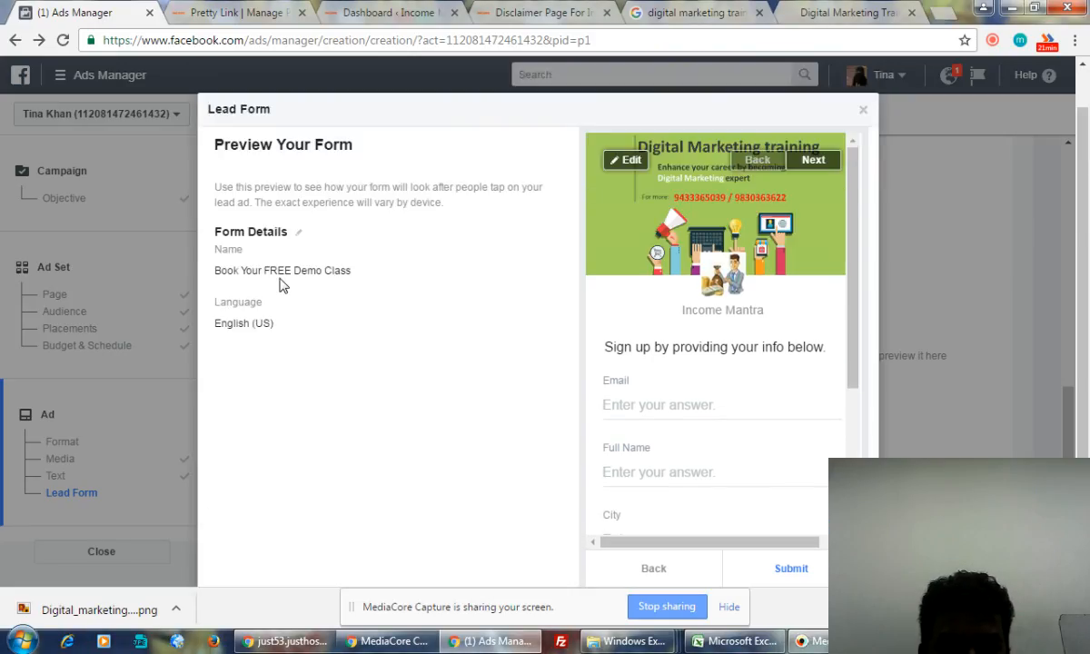
left_click(299, 234)
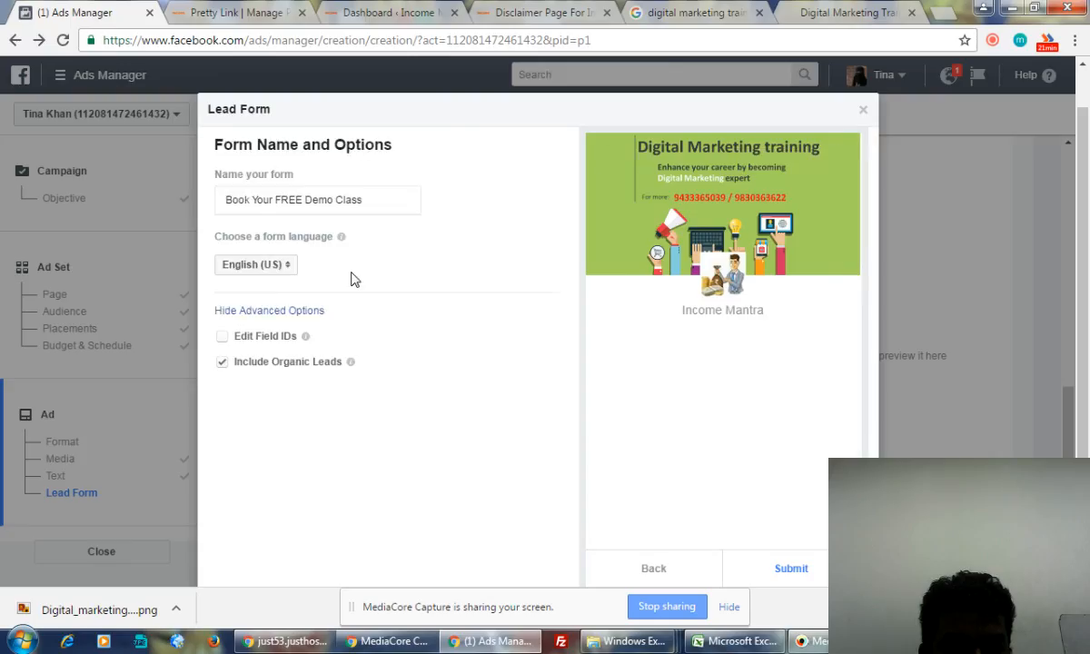
left_click(312, 200)
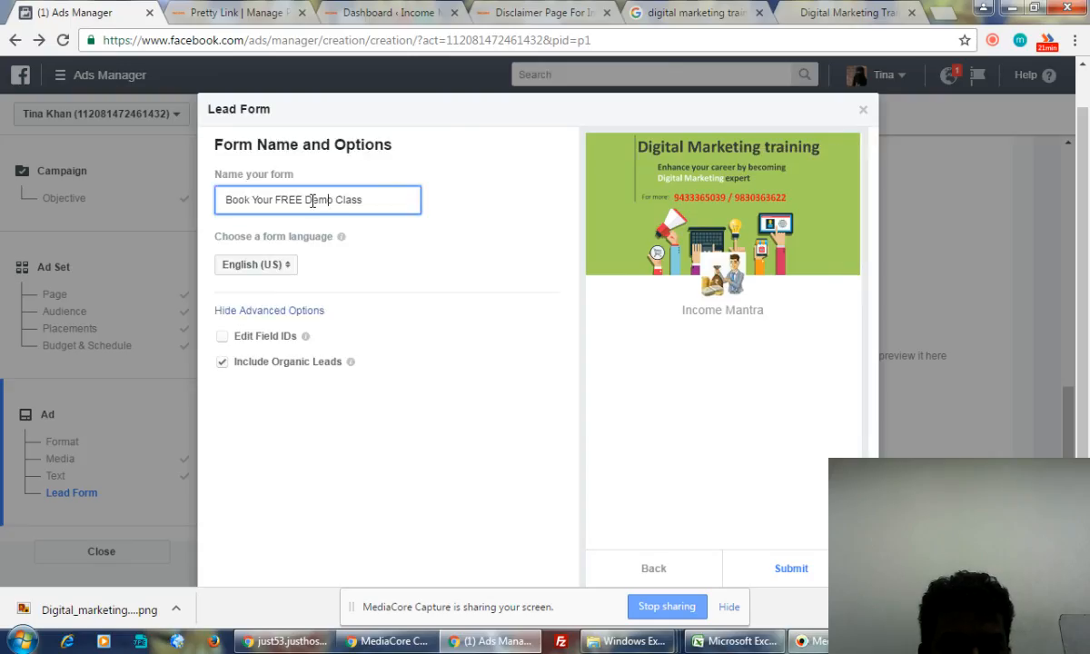
left_click(345, 425)
- Step through privacy policy, custom disclaimer and website link to the final form preview
scroll(489, 409, "down", 2)
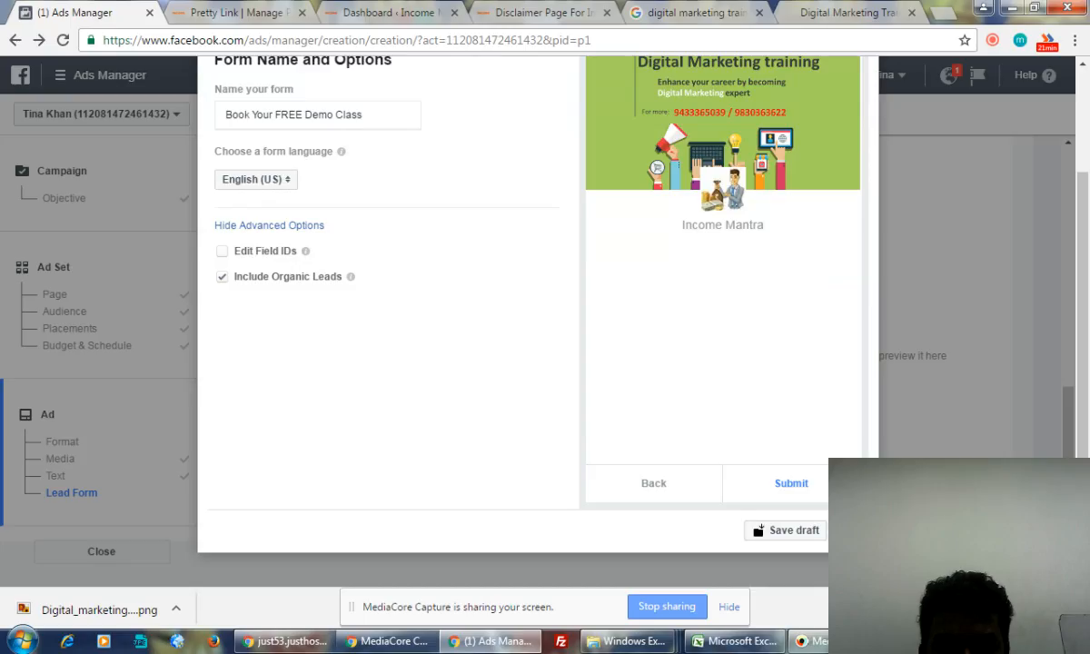
scroll(681, 516, "down", 5)
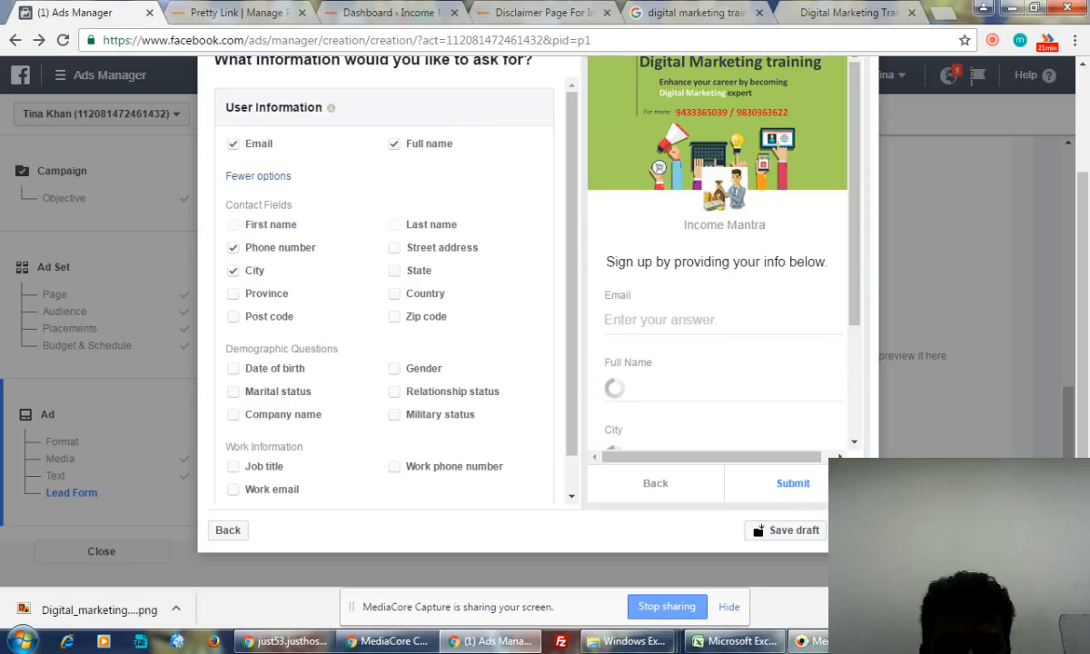
left_click(851, 530)
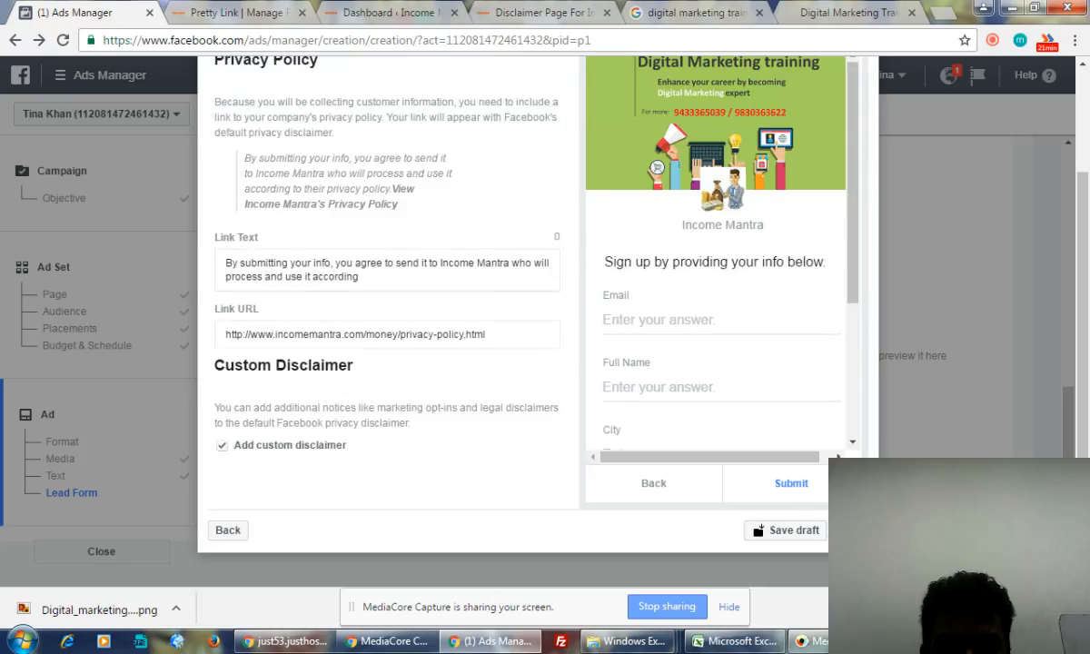
left_click(851, 530)
left_click(851, 531)
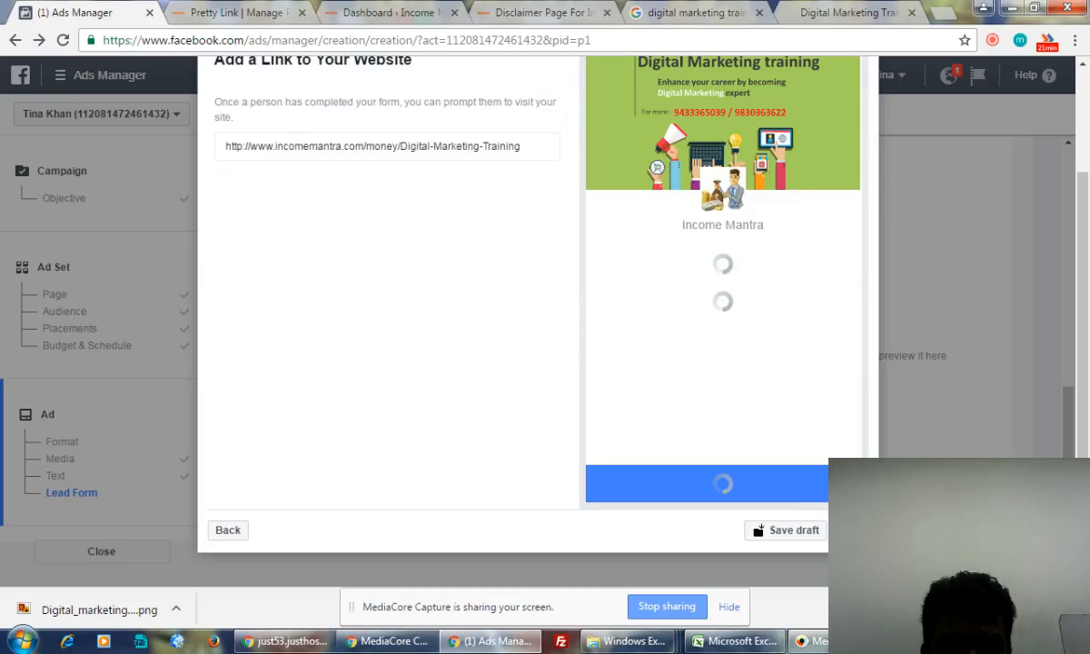
left_click(851, 530)
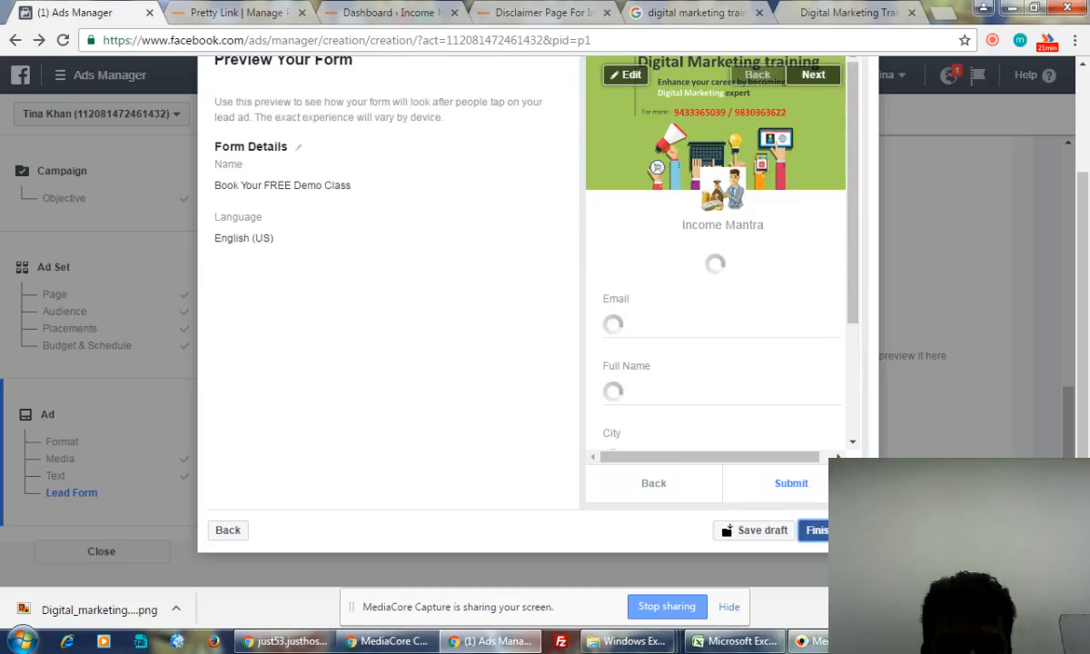
- Finish the lead form and place the ad order for review
left_click(819, 534)
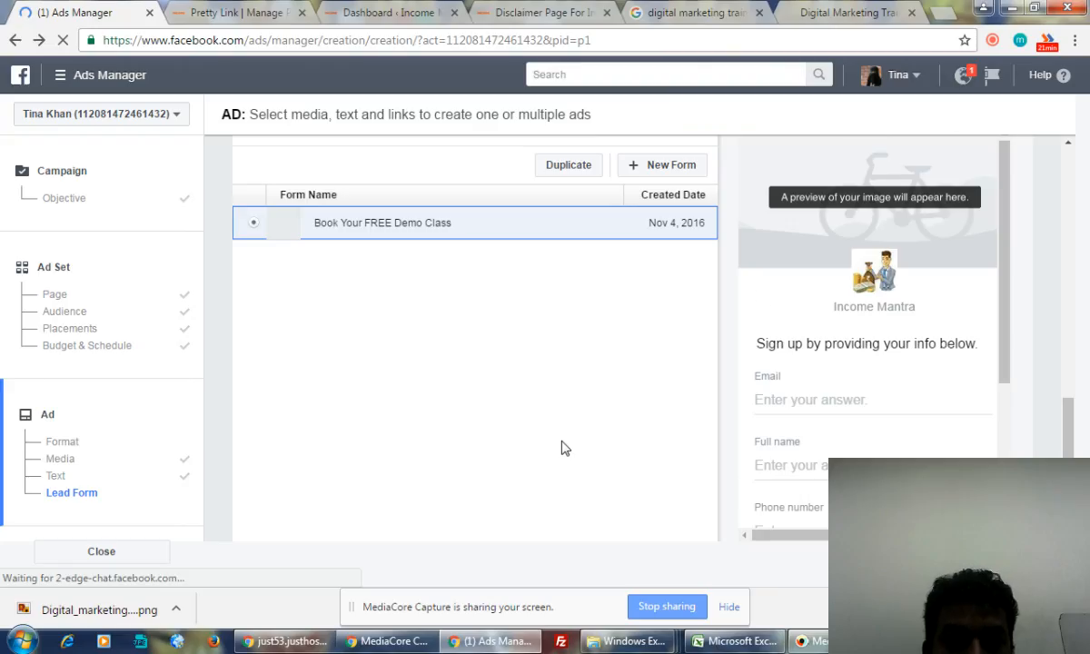
scroll(561, 447, "down", 3)
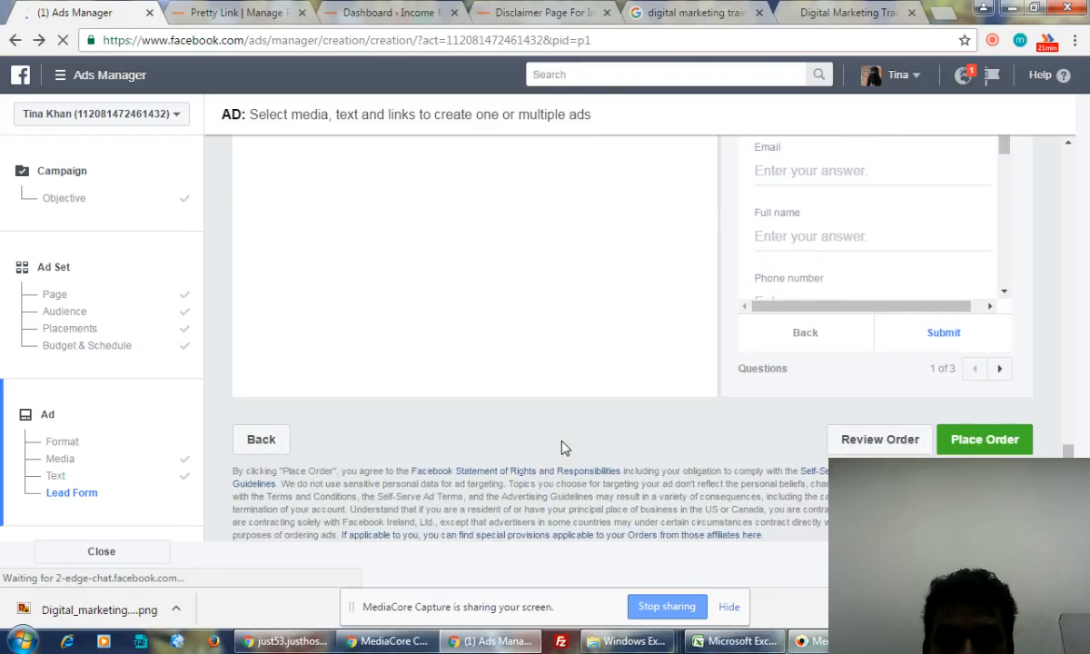
left_click(986, 443)
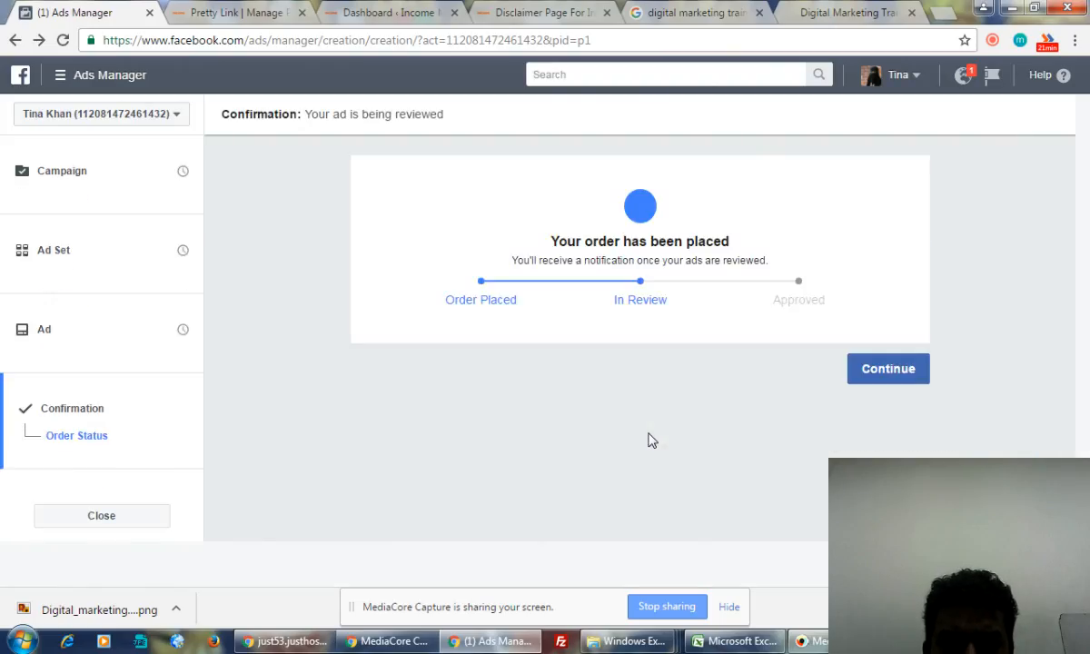
- Continue past the order confirmation to see the Lead generation - Income Mantra ad set Pending Review
left_click(876, 368)
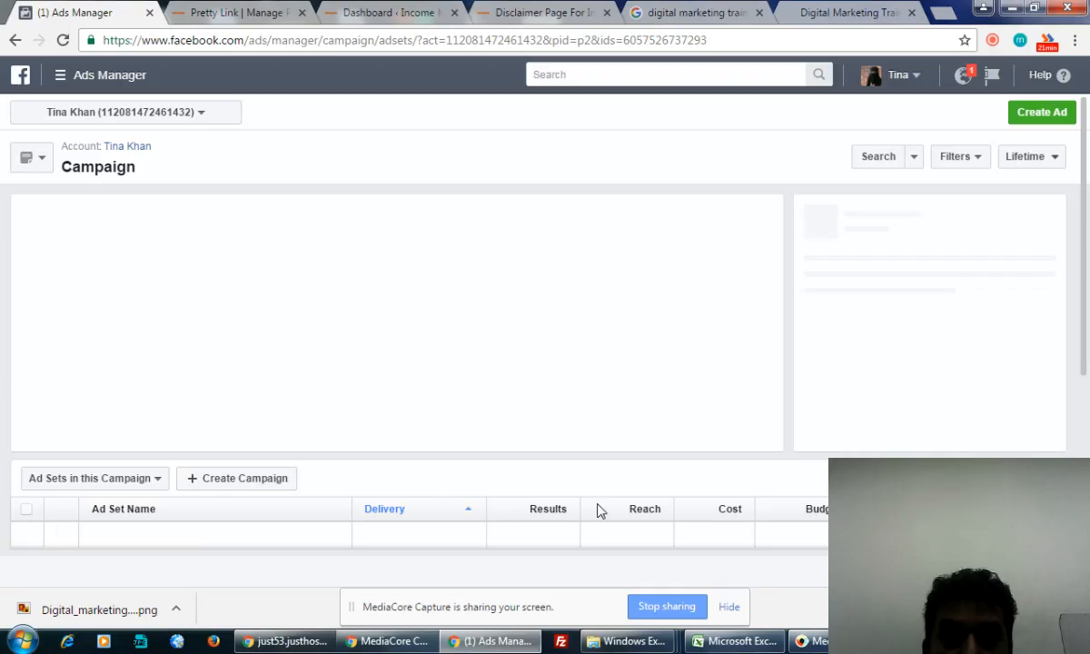
scroll(596, 510, "down", 3)
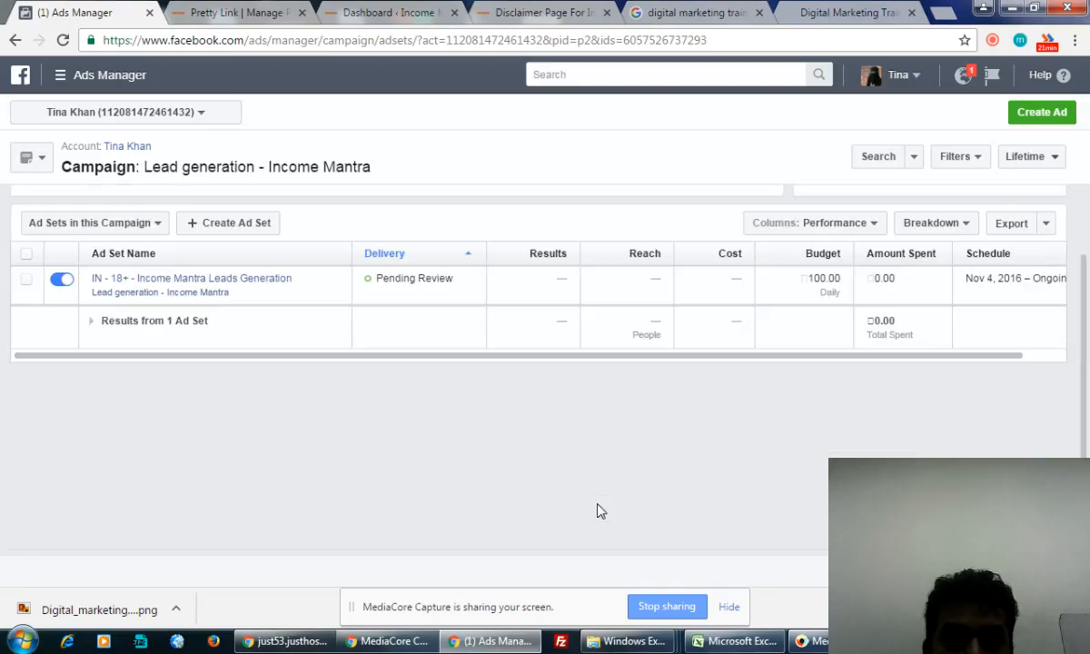
scroll(596, 511, "up", 2)
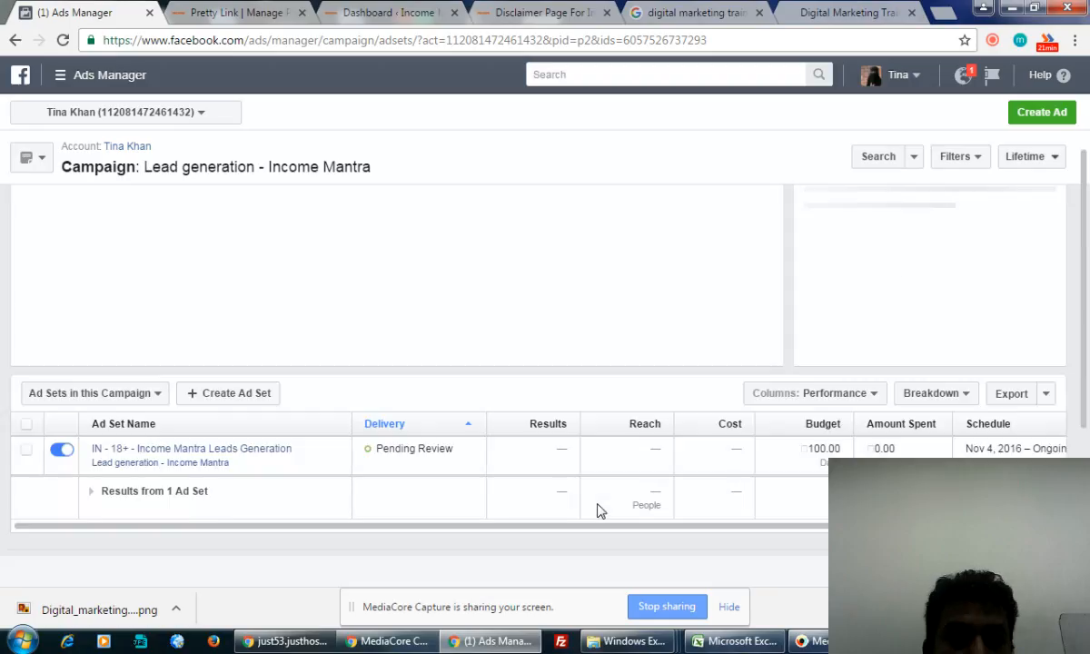